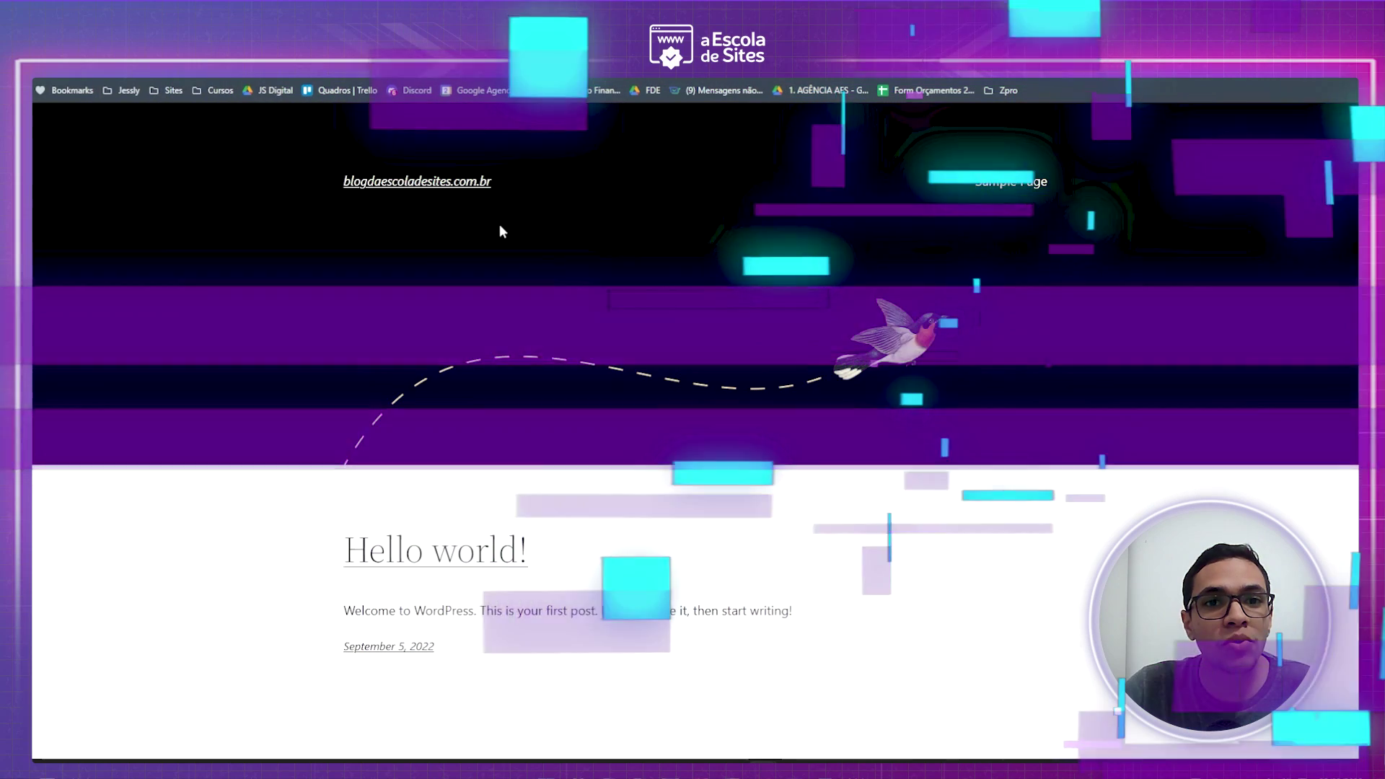
- In hPanel, open SSL certificate management for blogdaescoladesites.com.br
scroll(204, 489, "down", 3)
scroll(361, 482, "up", 3)
scroll(644, 359, "down", 3)
scroll(517, 433, "up", 3)
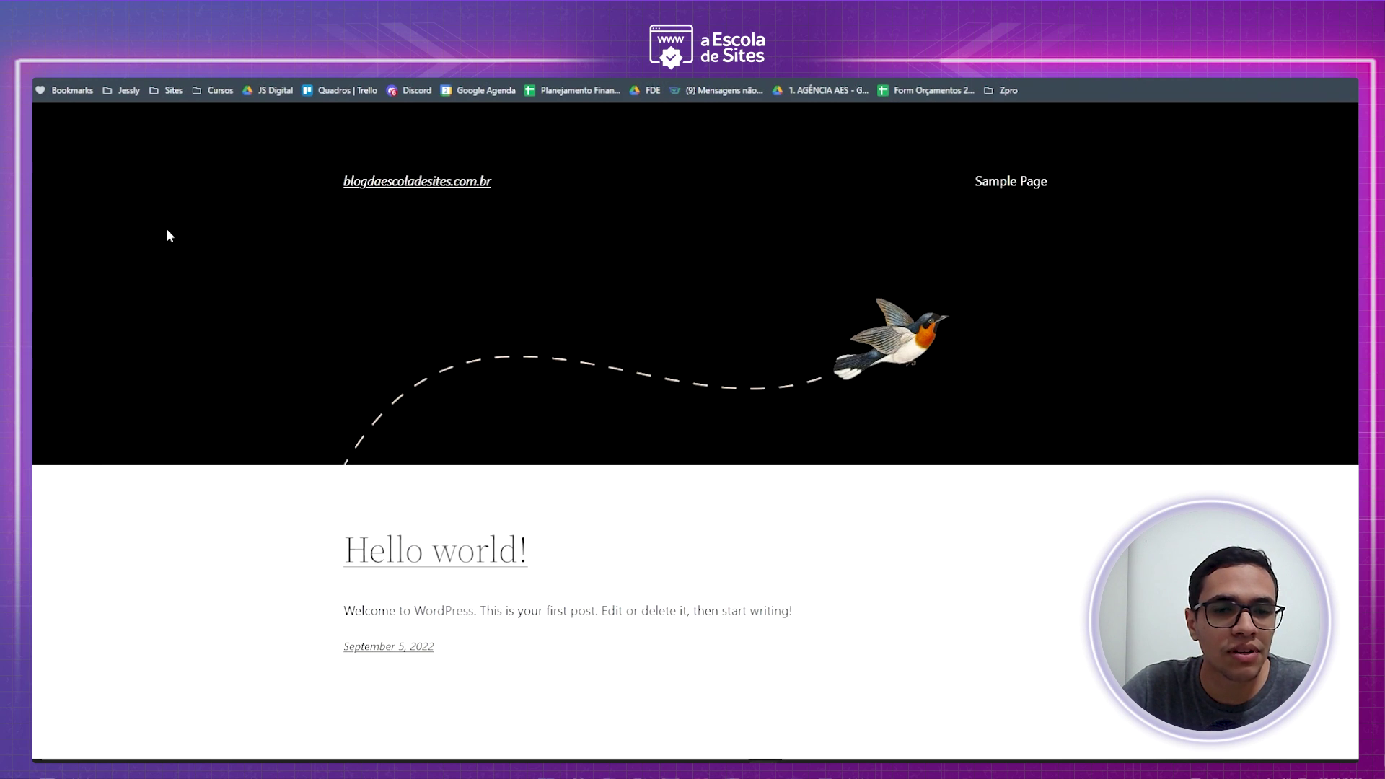
scroll(161, 443, "down", 3)
scroll(216, 495, "up", 3)
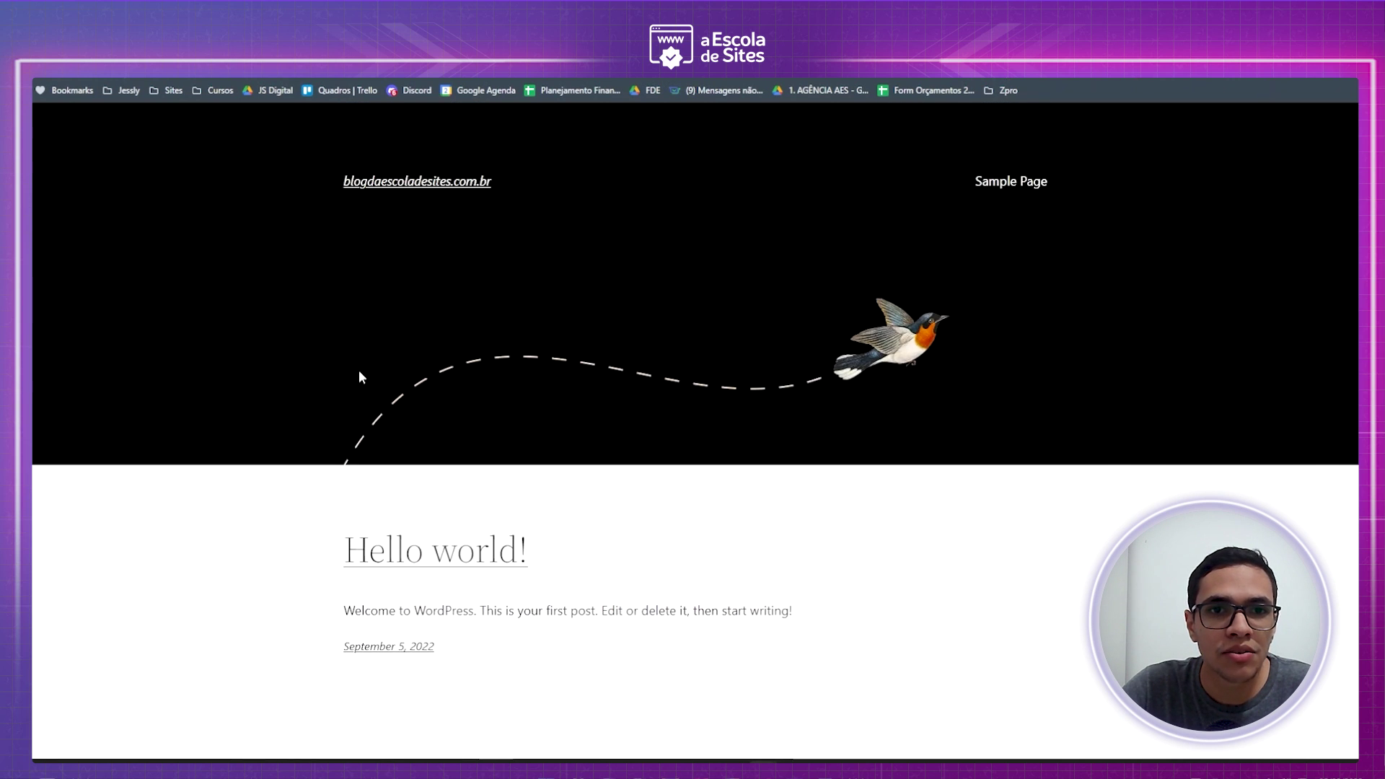
scroll(447, 610, "down", 2)
scroll(452, 606, "up", 2)
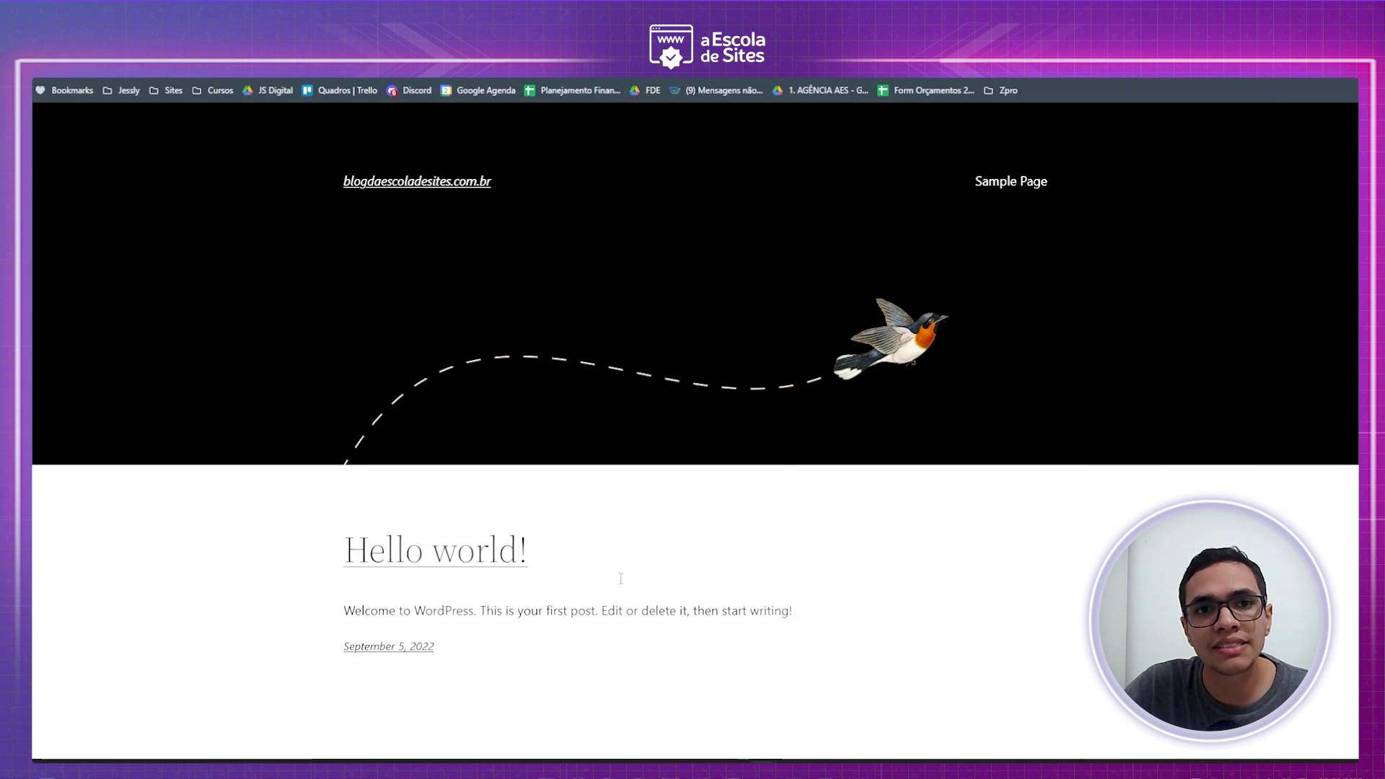
scroll(633, 606, "down", 3)
scroll(349, 422, "up", 3)
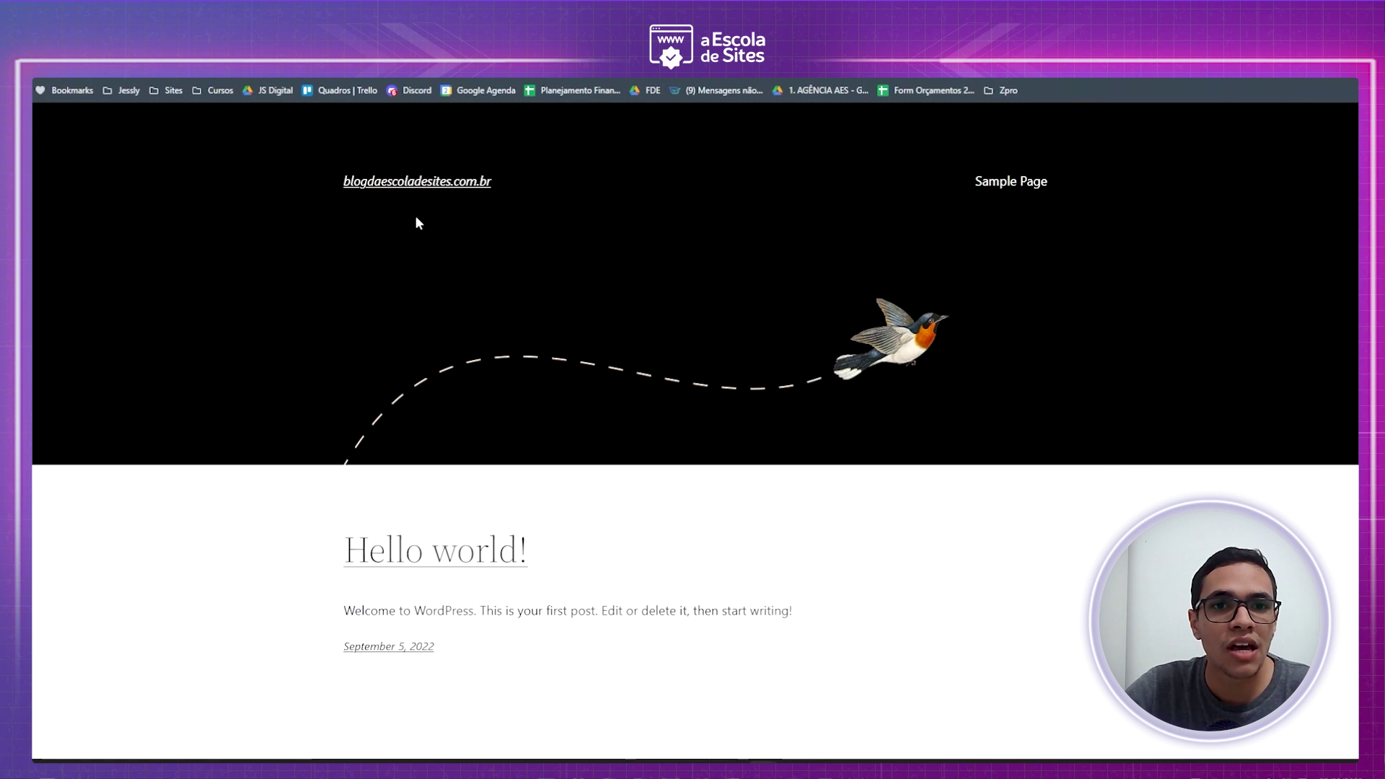
scroll(427, 313, "down", 1)
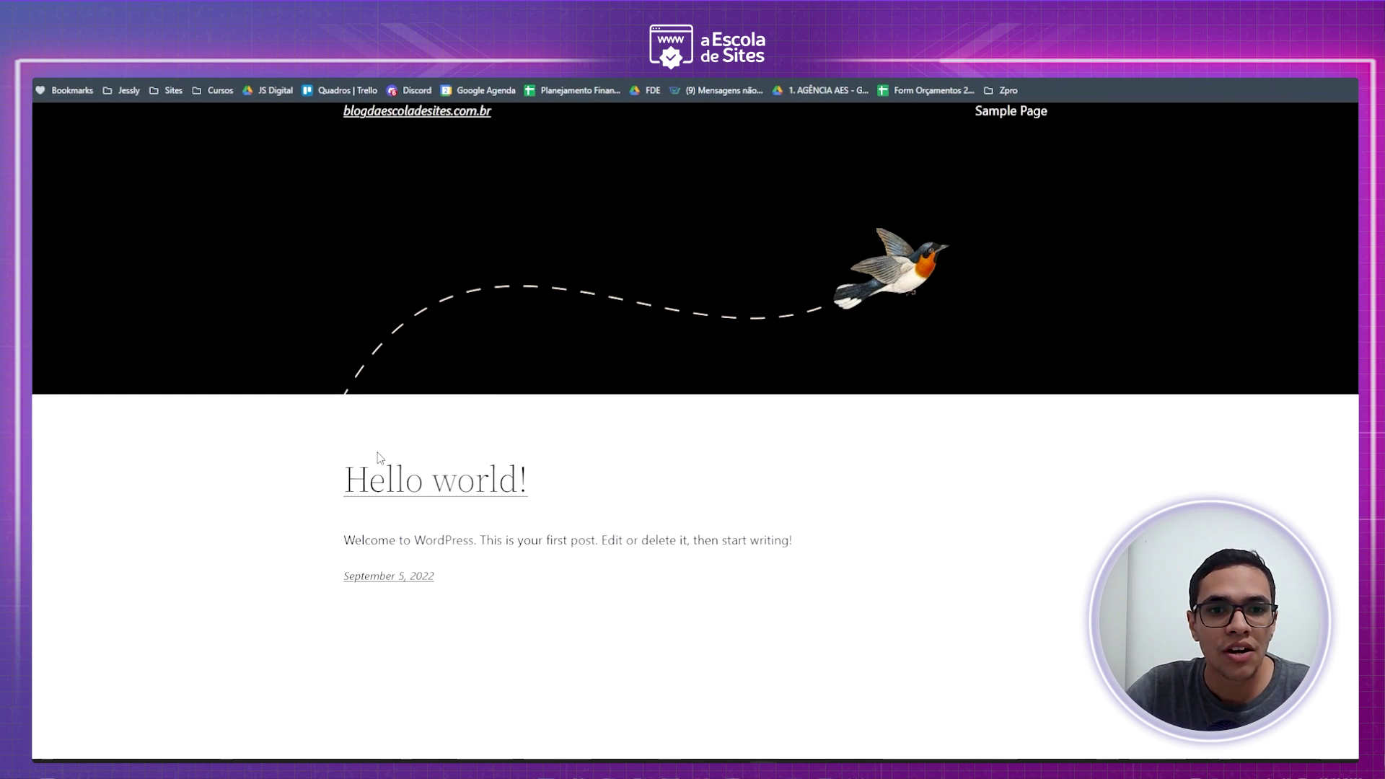
scroll(402, 534, "down", 2)
scroll(374, 504, "up", 3)
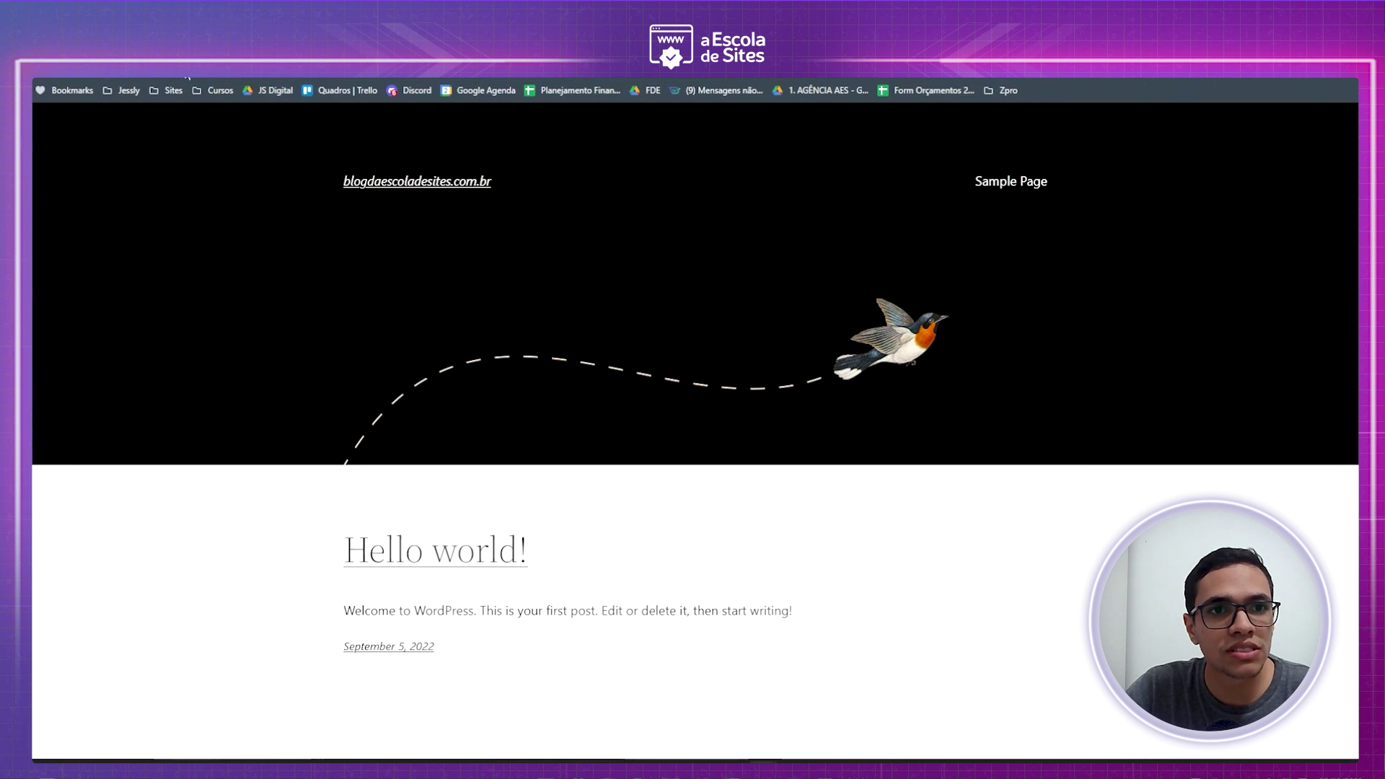
key("ctrl+Tab")
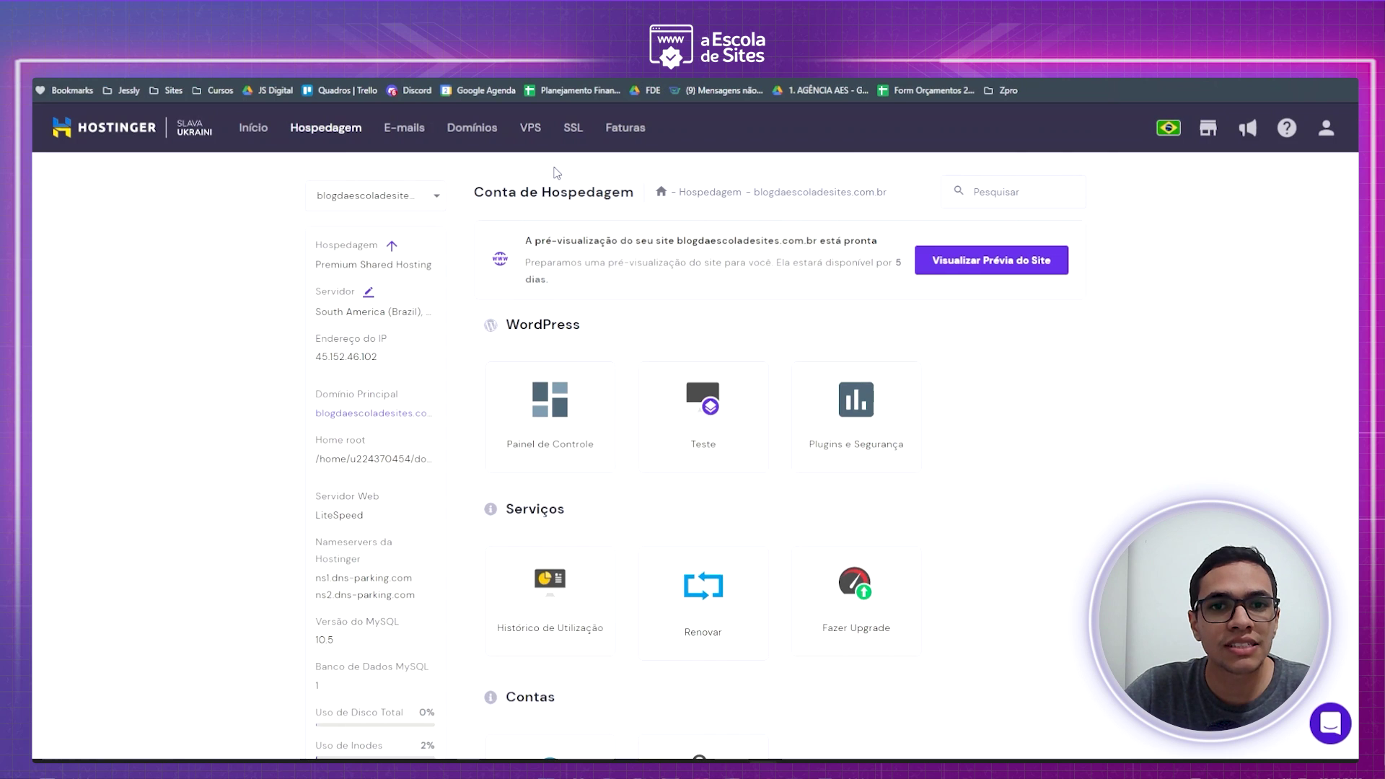
left_click(602, 148)
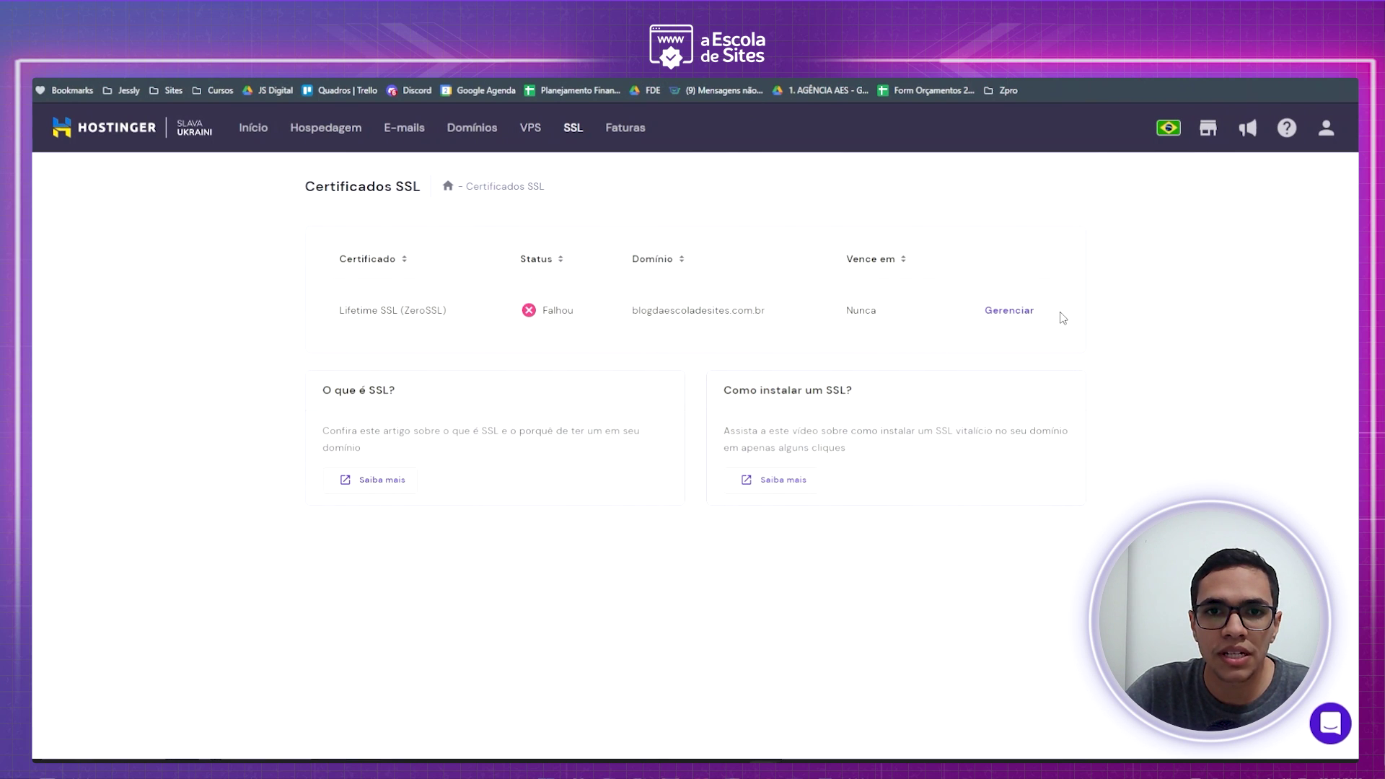
left_click(1039, 313)
- Reinstall the failed Lifetime SSL (ZeroSSL) certificate so it shows Ativo
left_click(1151, 389)
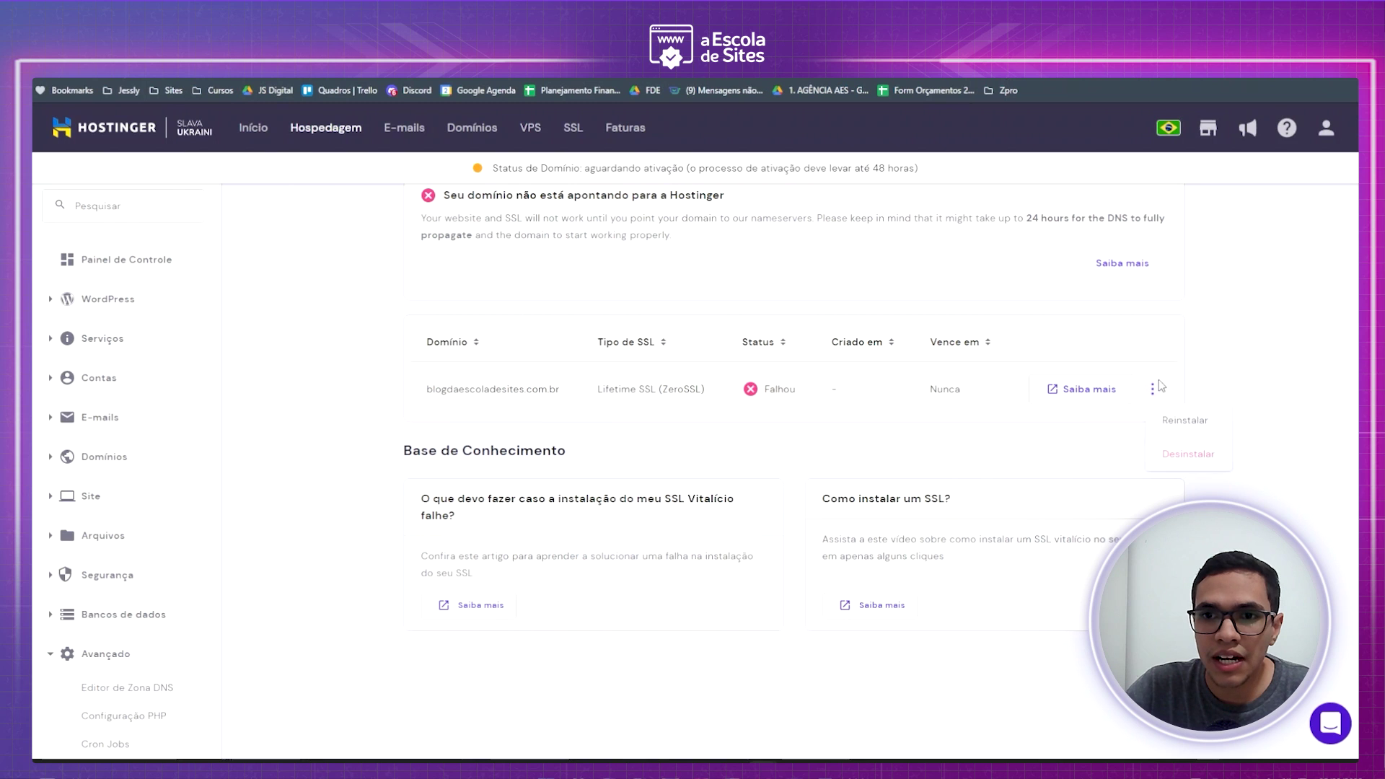
left_click(1187, 422)
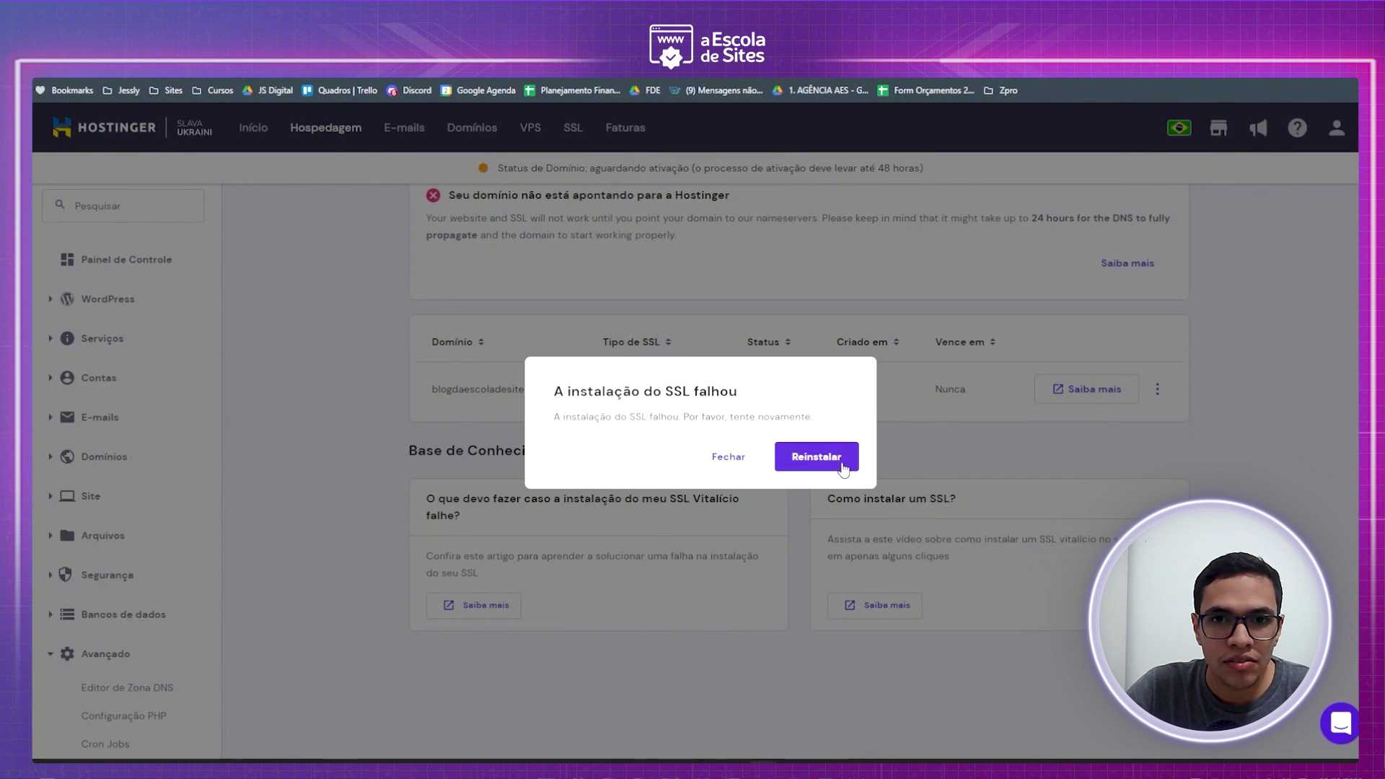
left_click(842, 464)
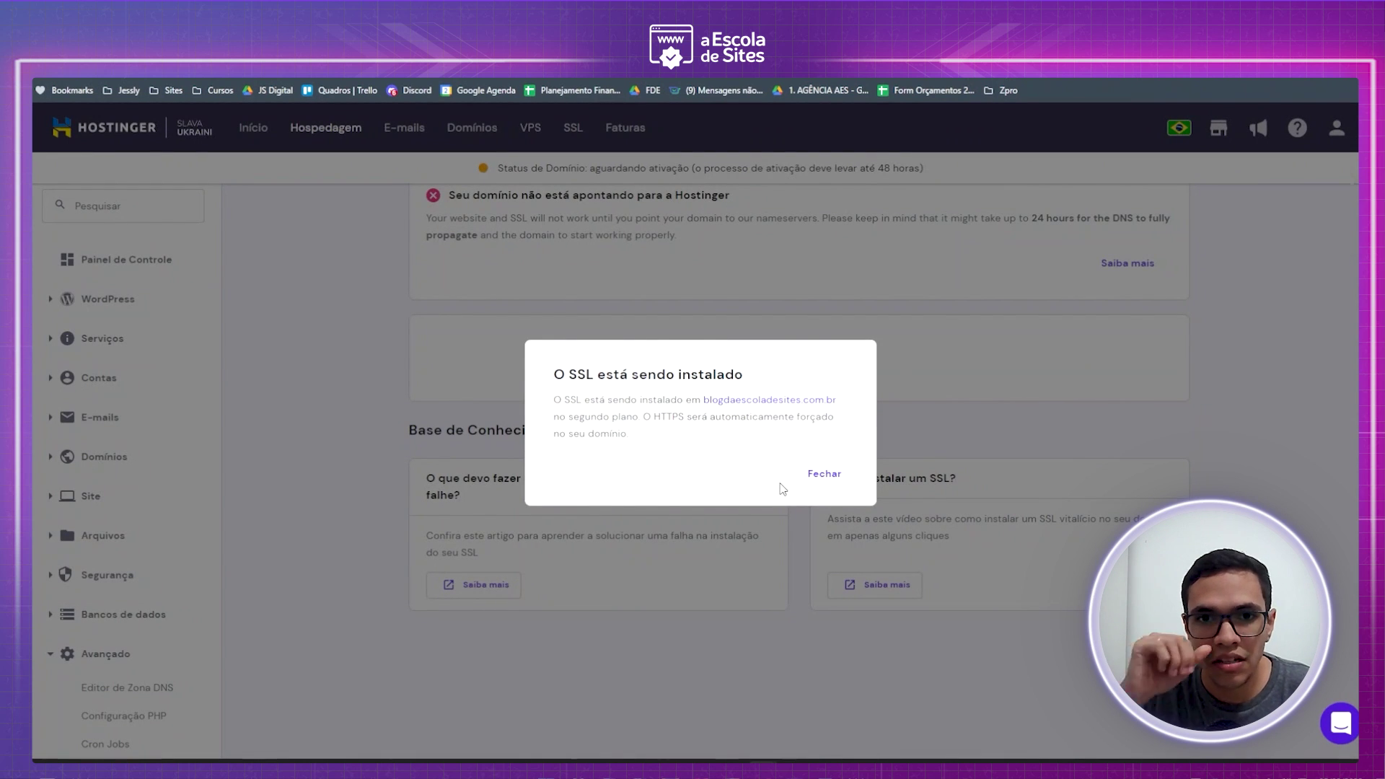
left_click(824, 474)
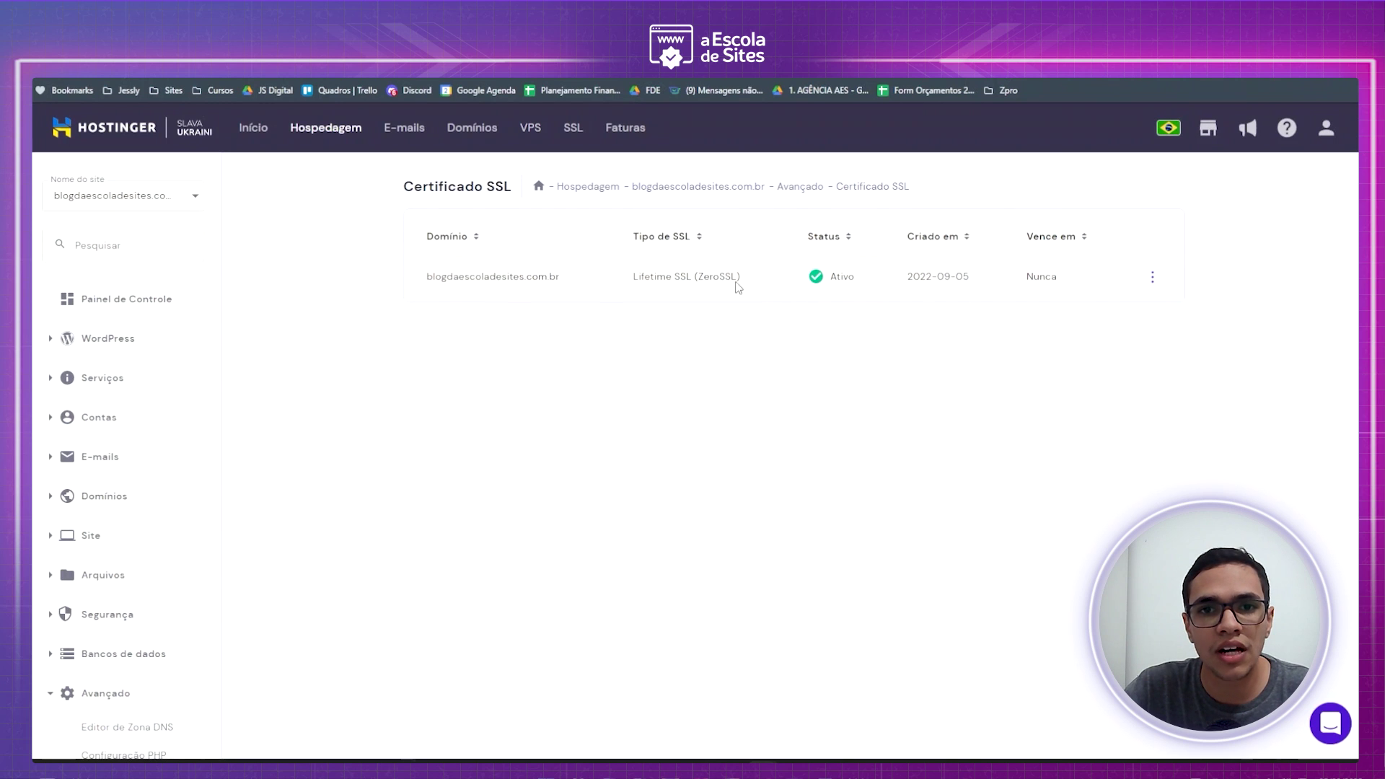
left_click(1154, 279)
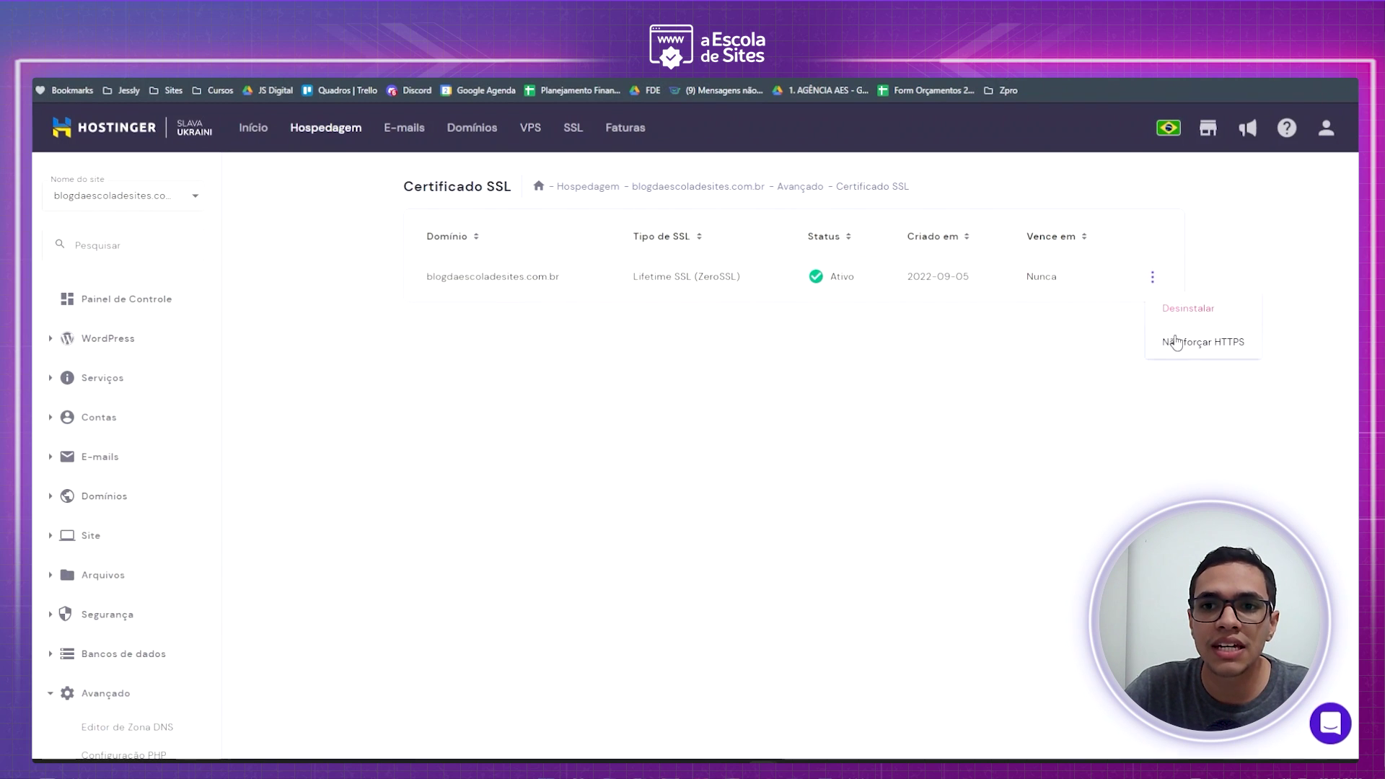
left_click(797, 424)
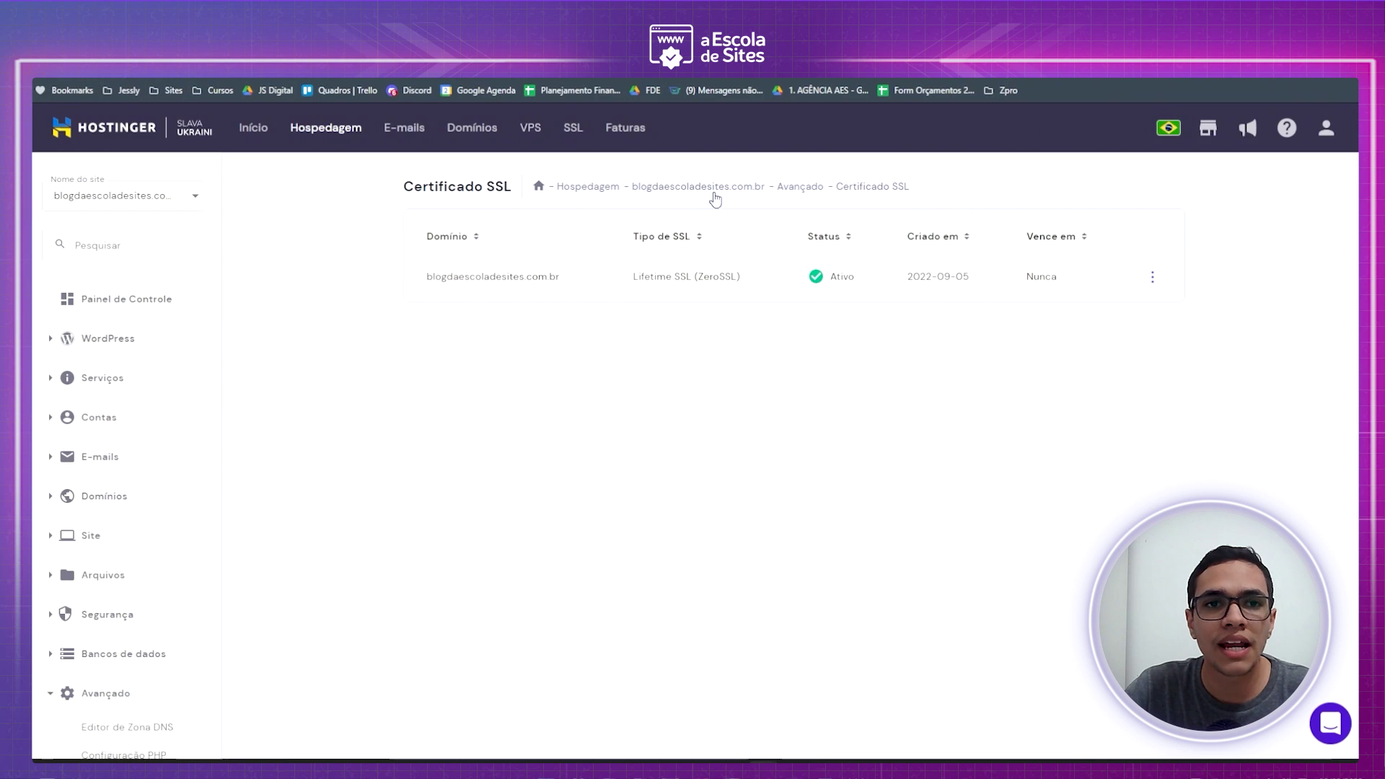
- Return to the blog homepage and confirm via the lock icon that the connection is secure
key("ctrl+Tab")
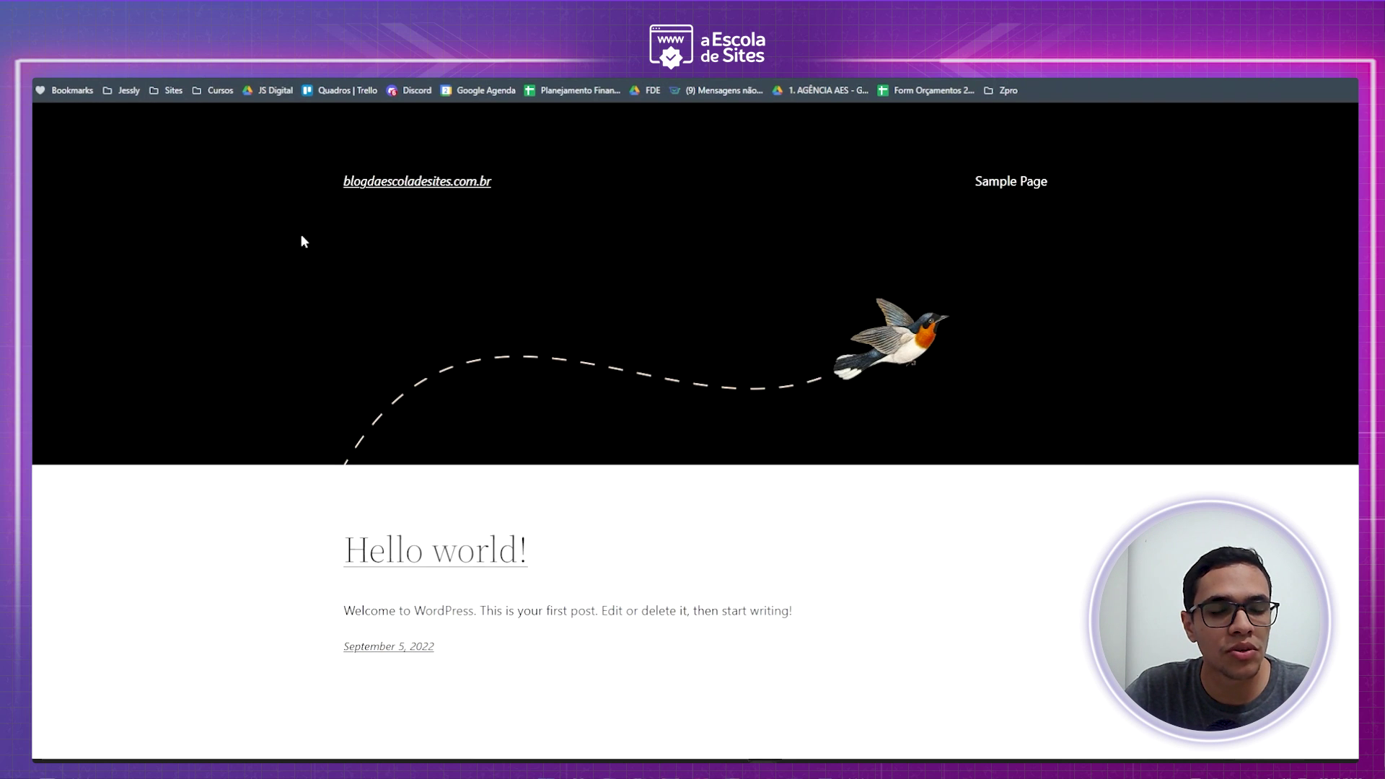
left_click(142, 77)
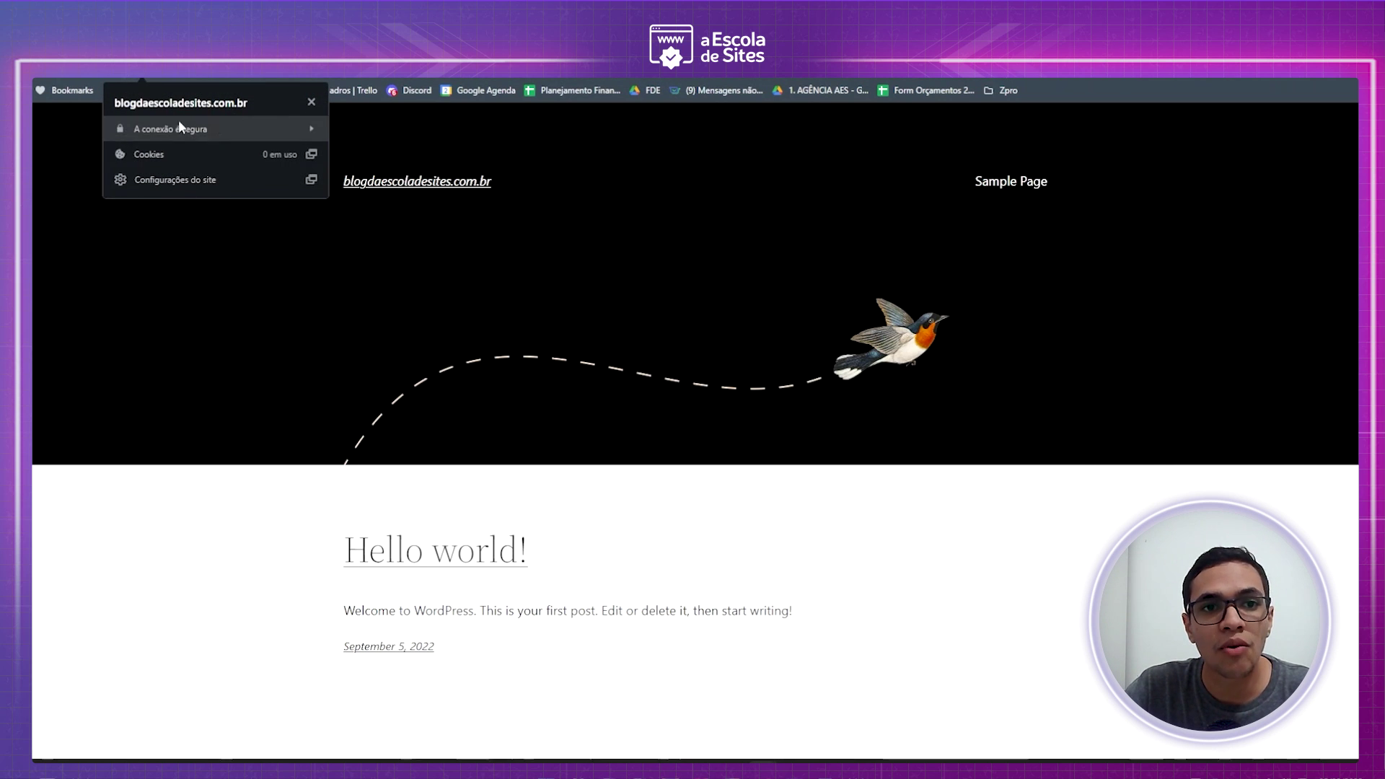
left_click(218, 327)
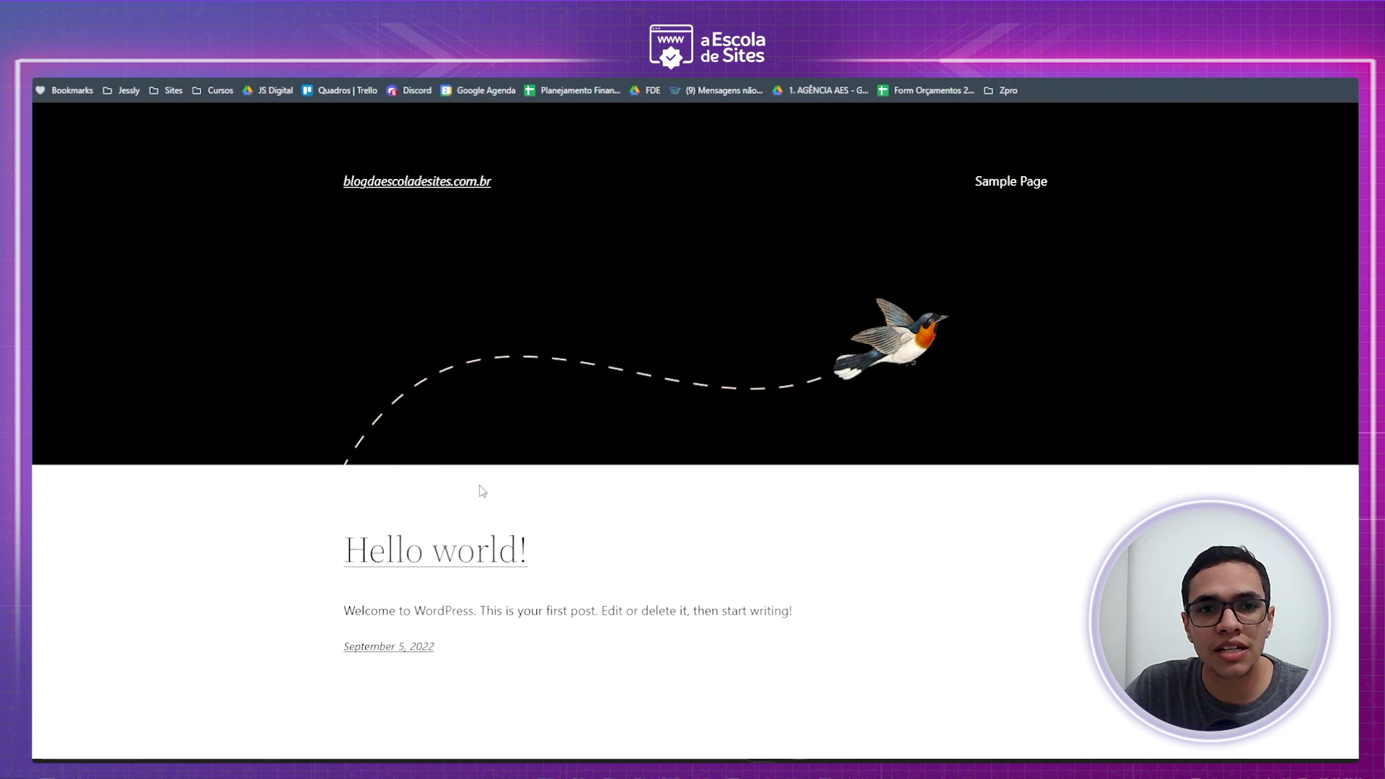
scroll(693, 274, "down", 2)
scroll(703, 389, "up", 2)
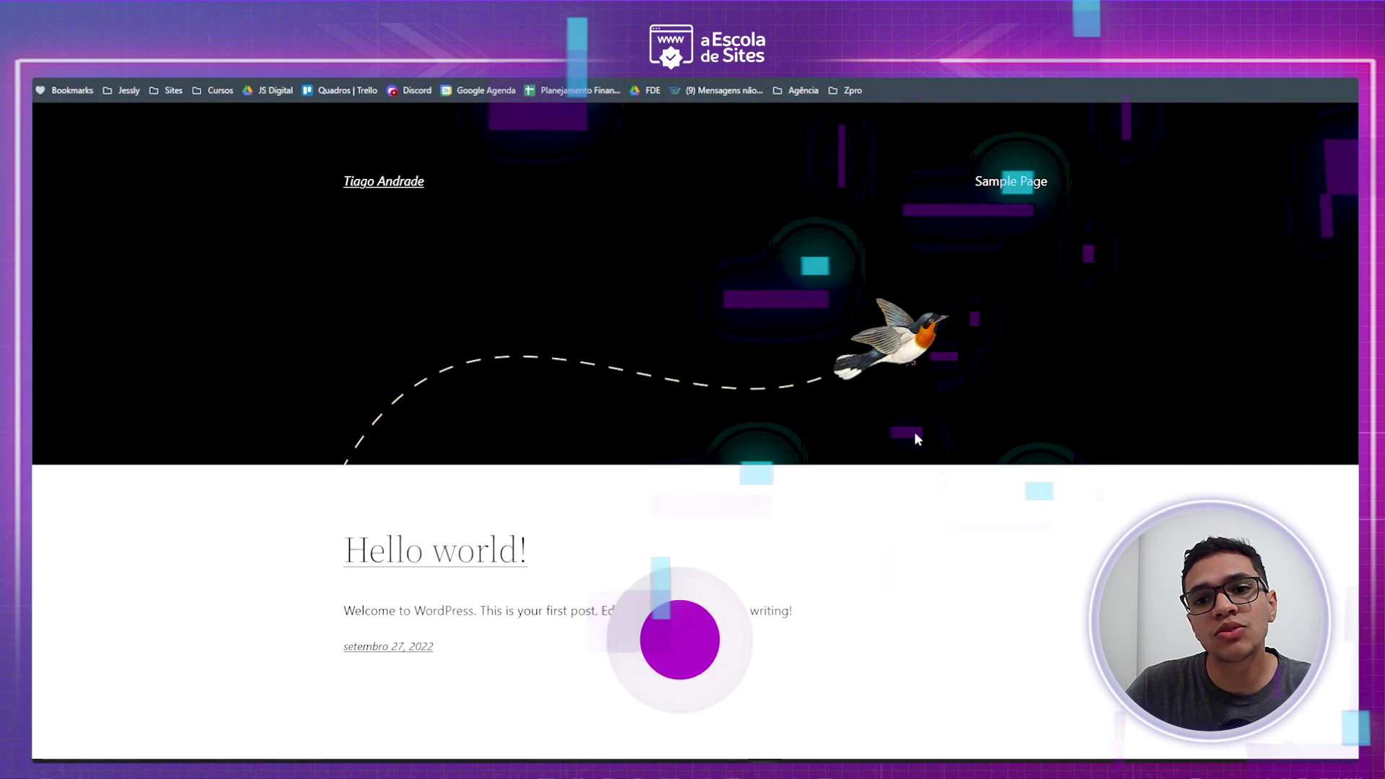
- Paste the site's /wp-admin address into the address bar
scroll(484, 518, "down", 3)
scroll(551, 426, "up", 3)
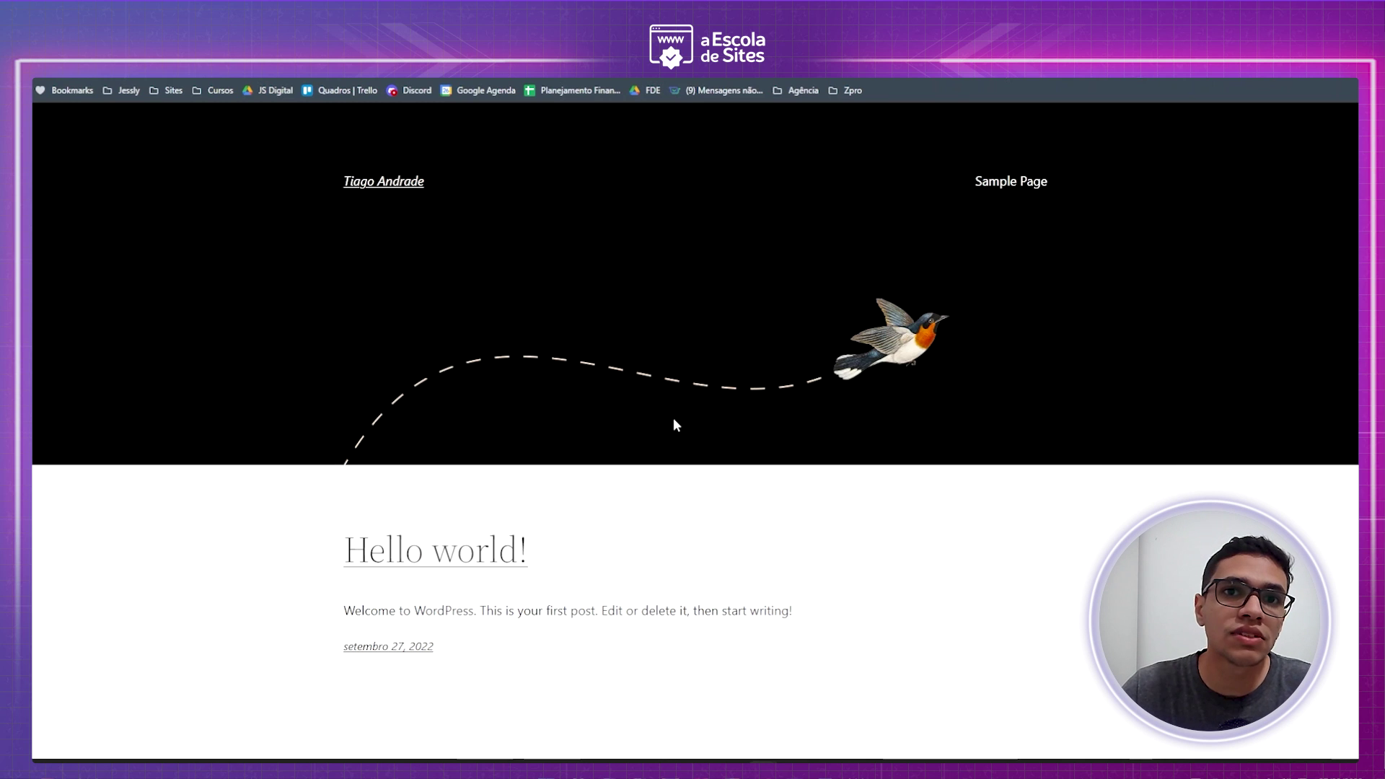
scroll(690, 398, "down", 3)
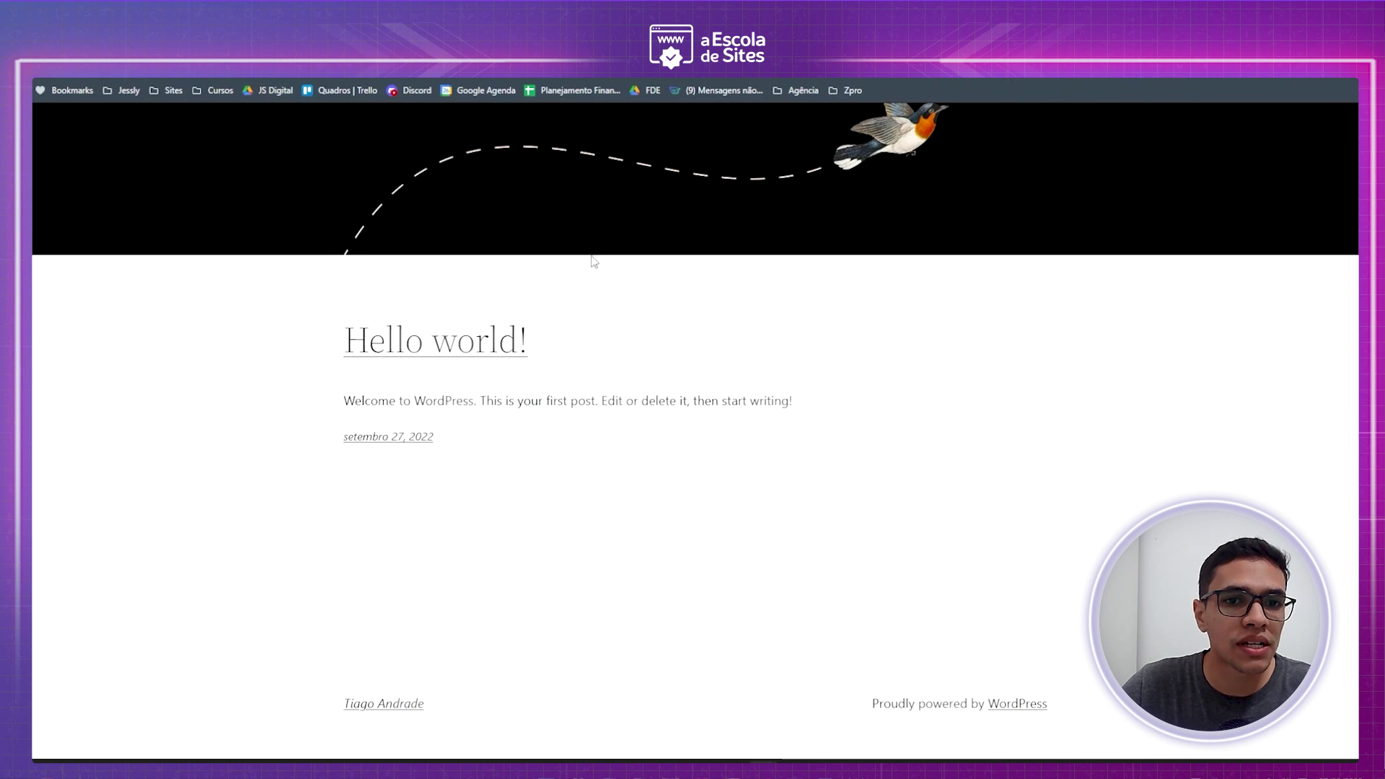
scroll(578, 408, "up", 3)
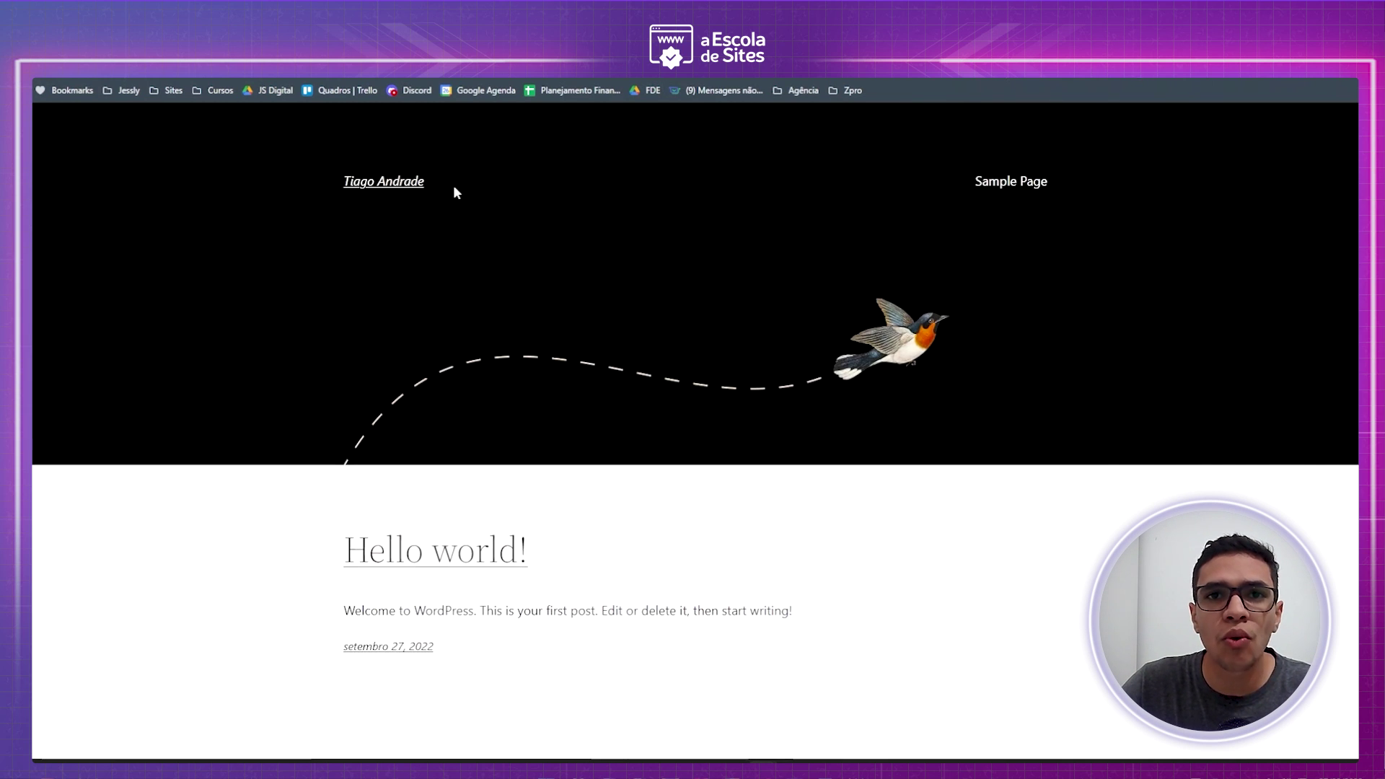
scroll(454, 189, "down", 1)
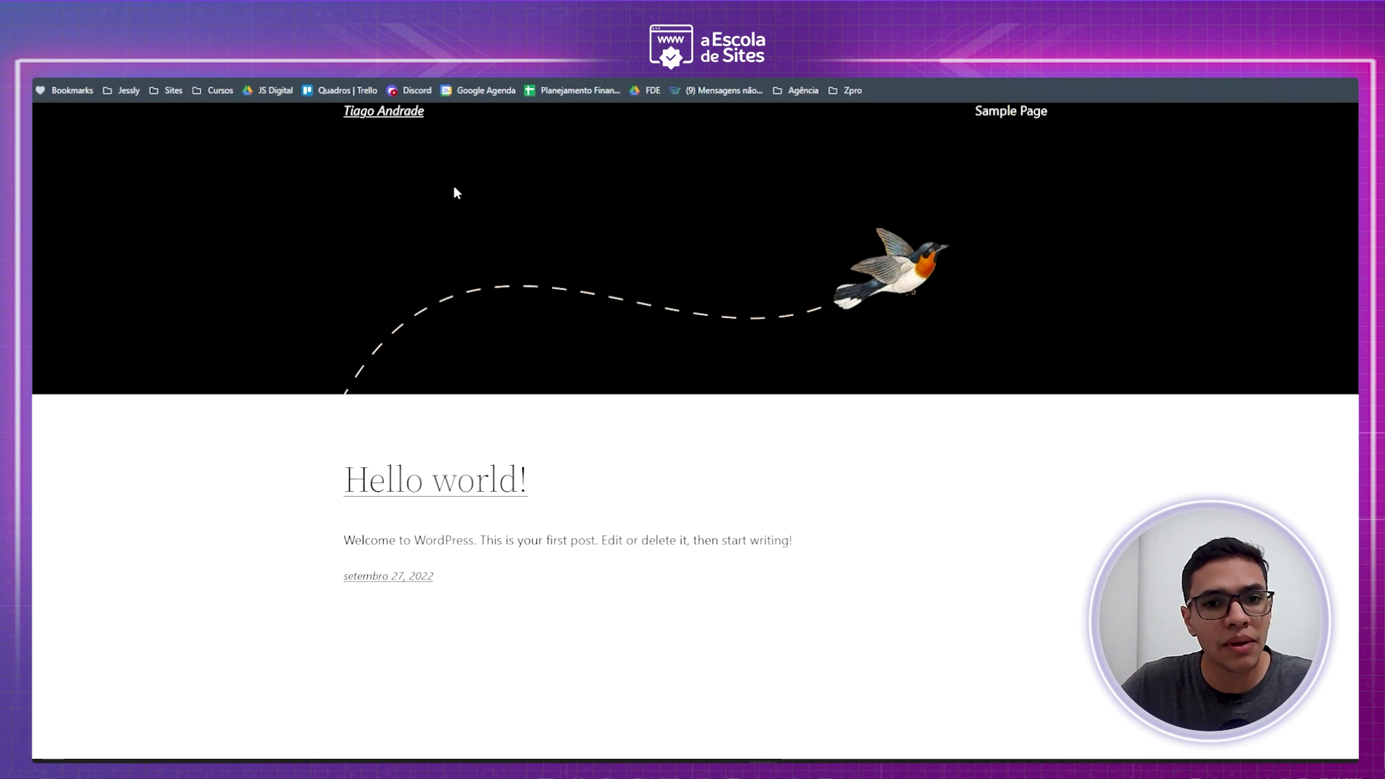
scroll(452, 206, "up", 1)
scroll(474, 540, "down", 3)
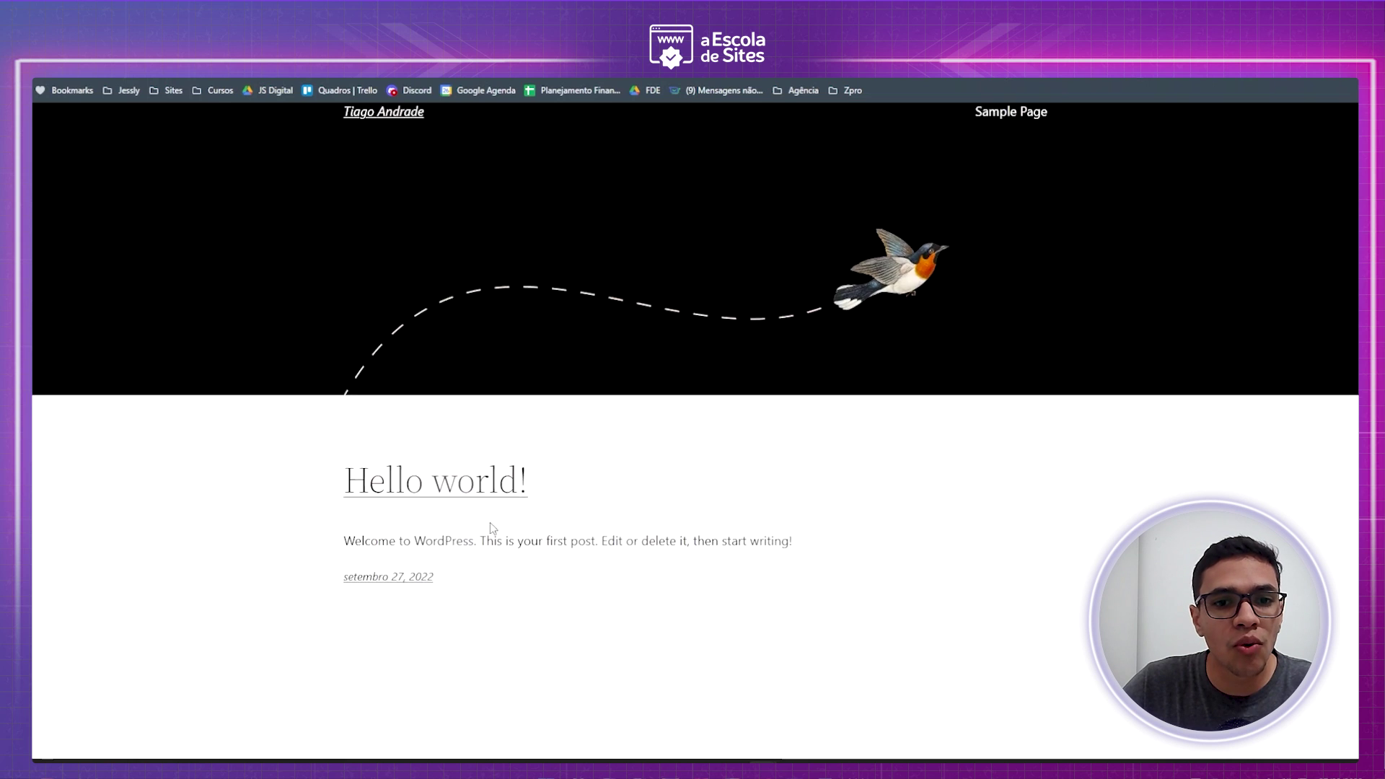
scroll(479, 541, "up", 3)
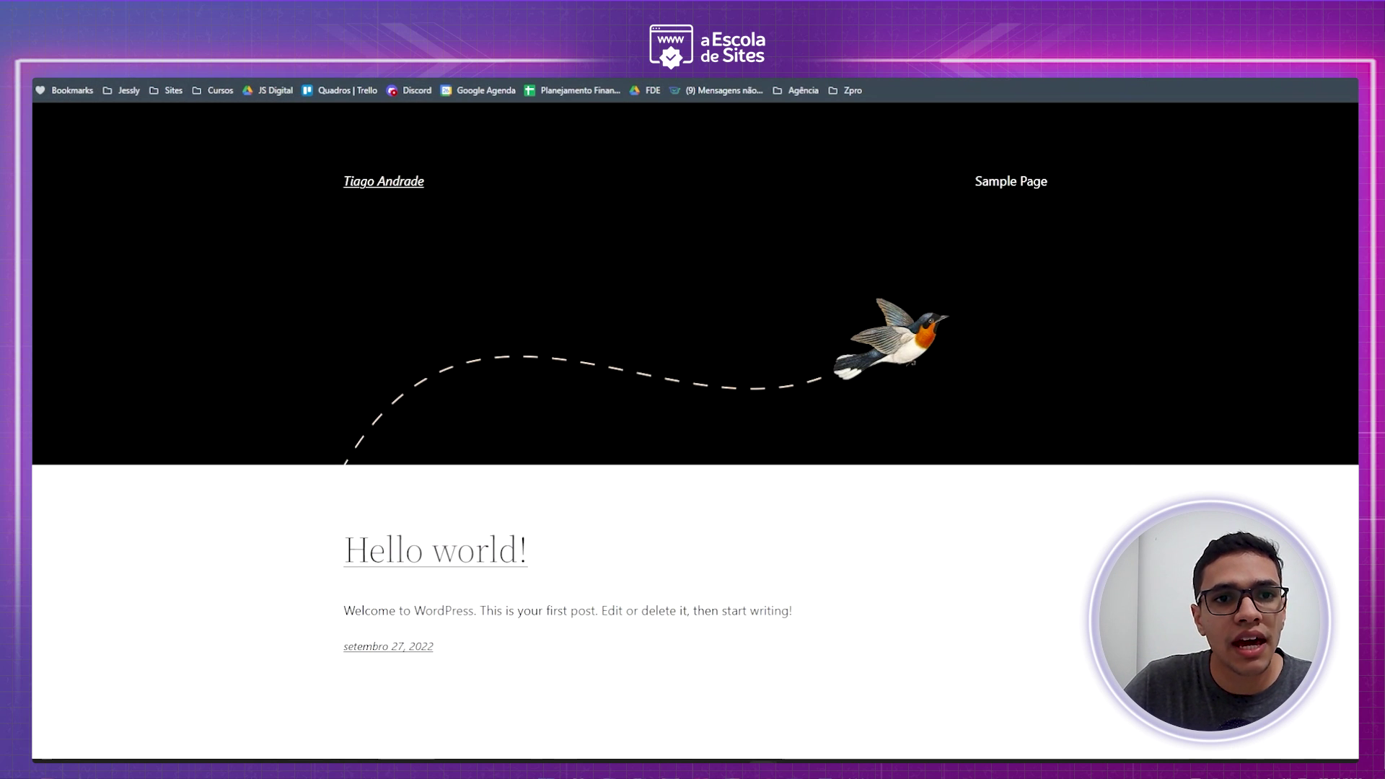
key("ctrl+l")
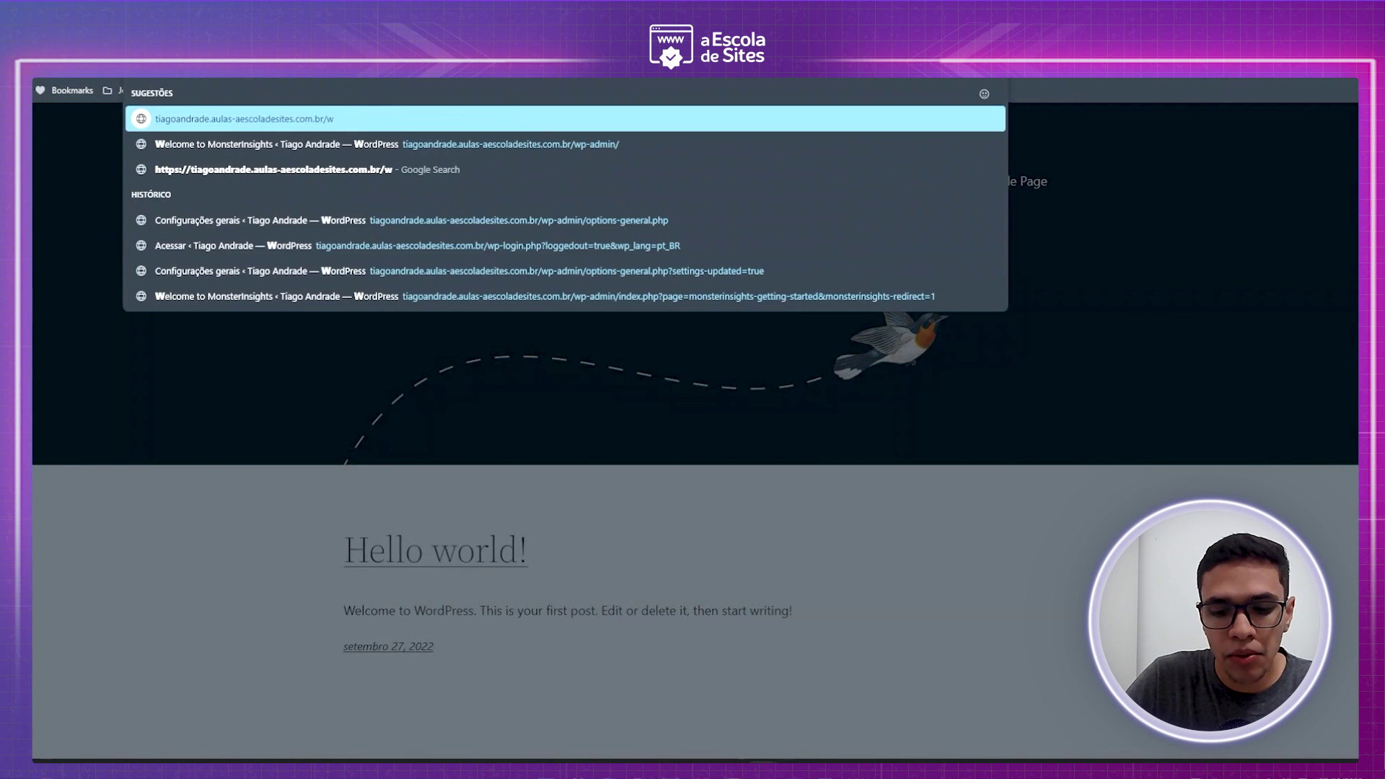
- Load wp-admin and log in with the saved username and password
key("Return")
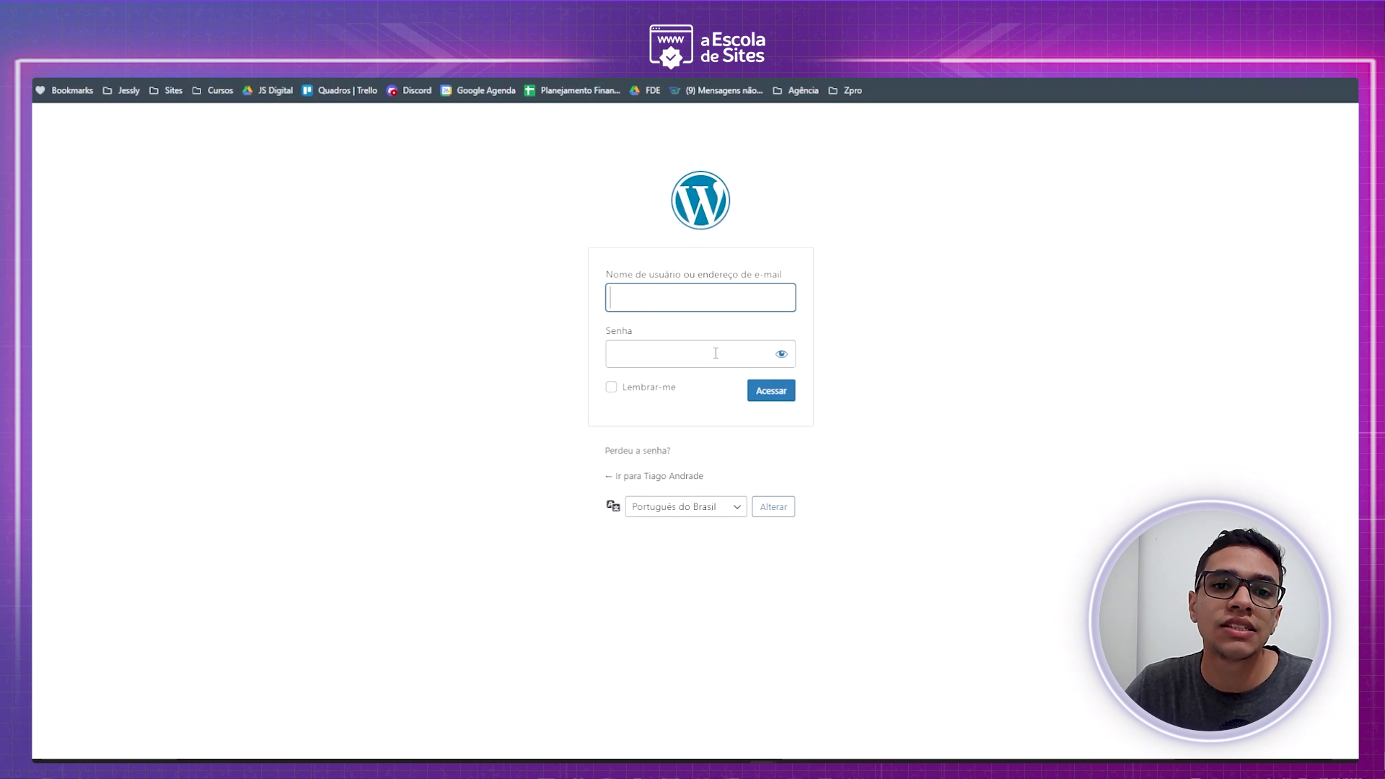
type("js")
key("Down")
key("Return")
left_click(715, 353)
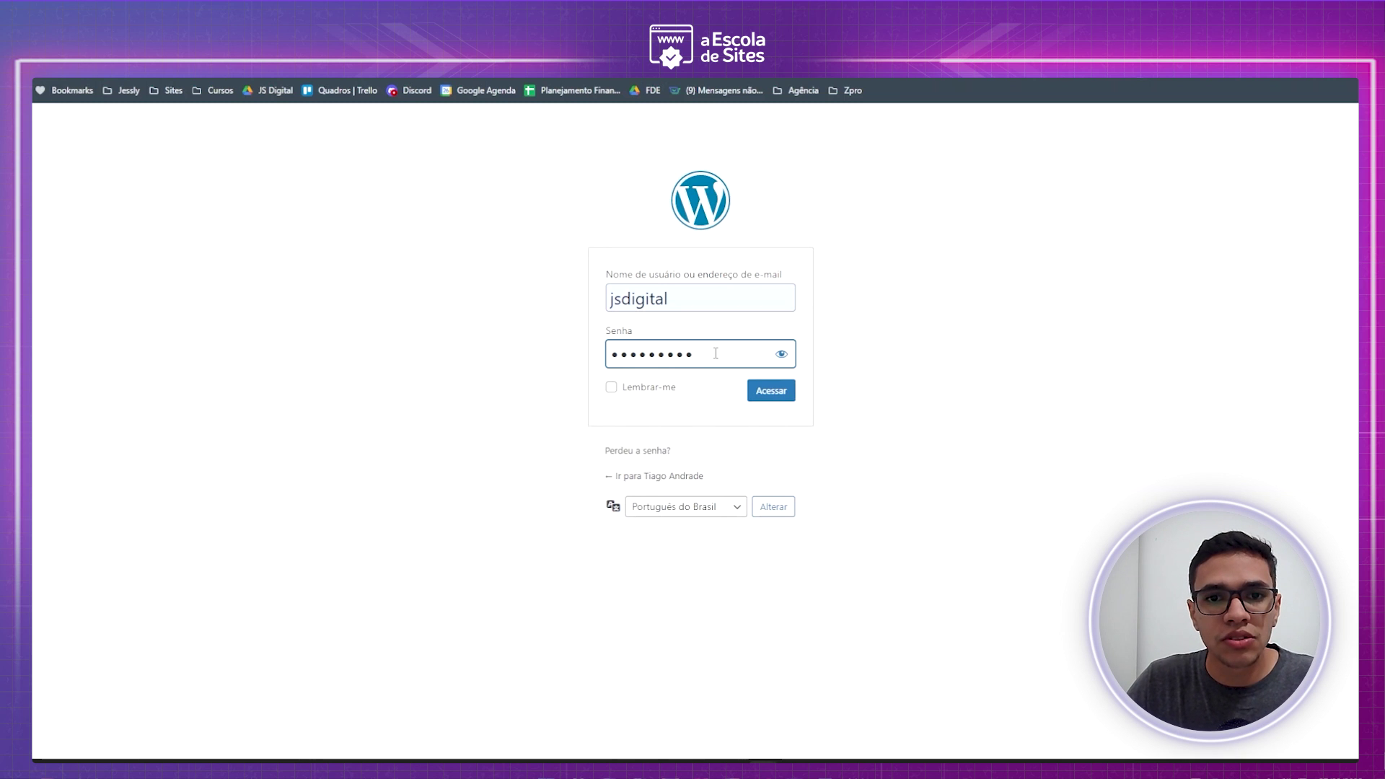
key("Return")
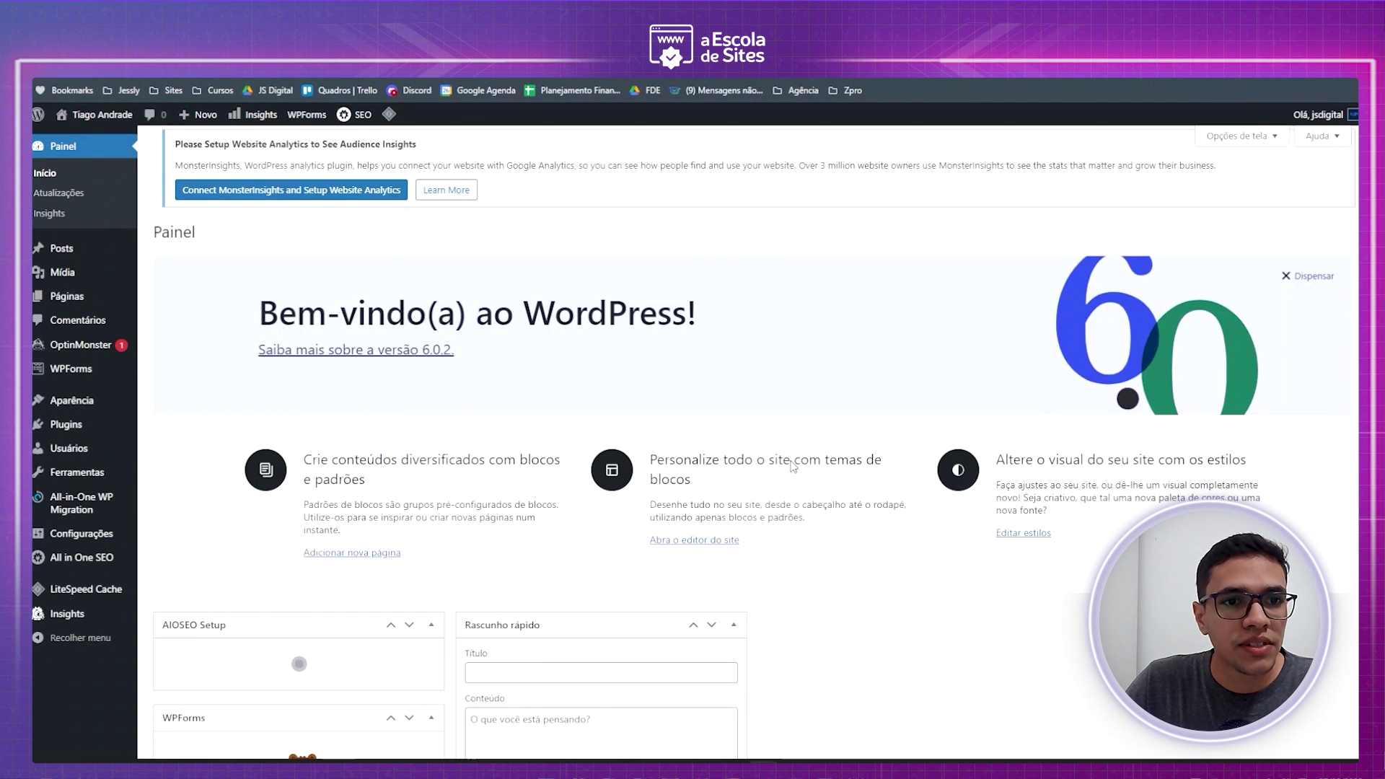
- Hide the AIOSEO Setup, OptinMonster, WPForms, MonsterInsights, Status do diagnóstico and Agora dashboard widgets
scroll(801, 458, "down", 5)
scroll(807, 440, "down", 8)
scroll(807, 440, "up", 13)
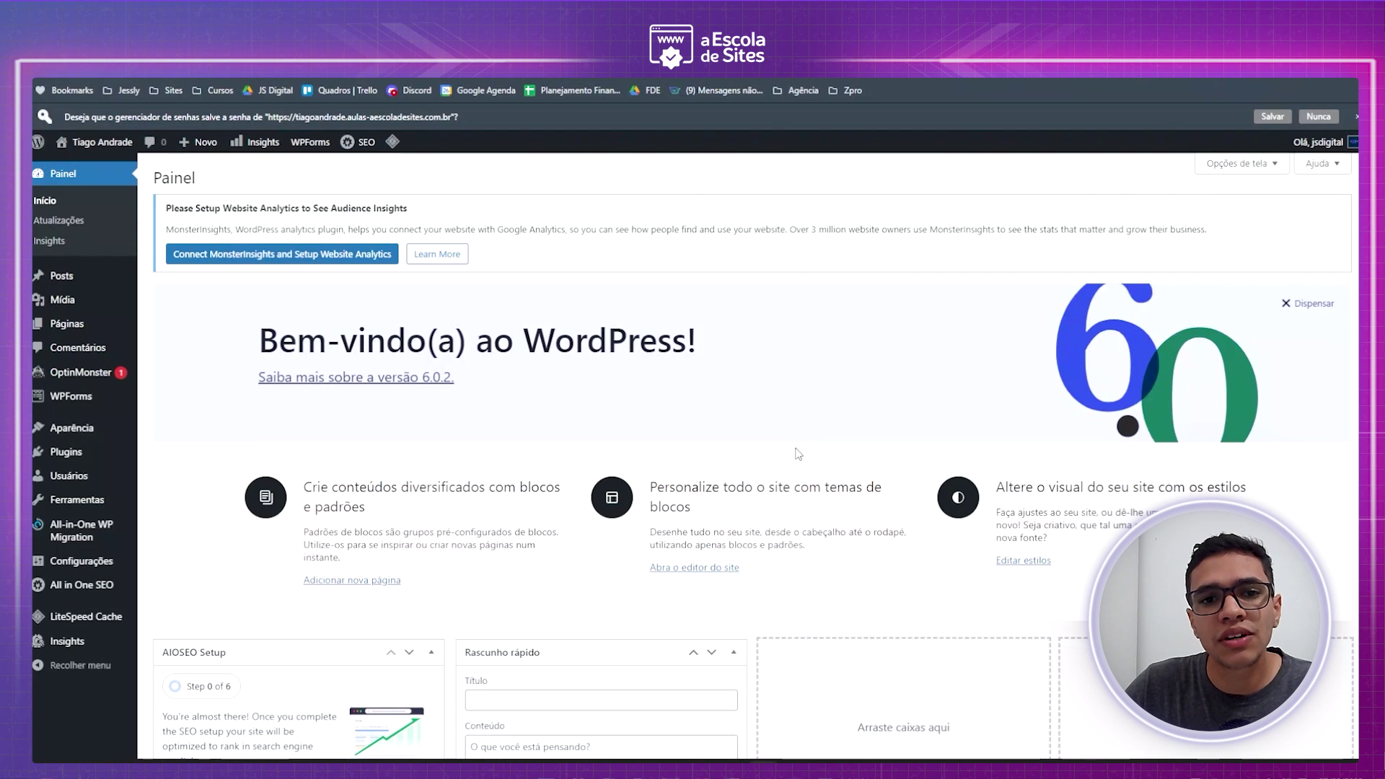
scroll(869, 409, "down", 15)
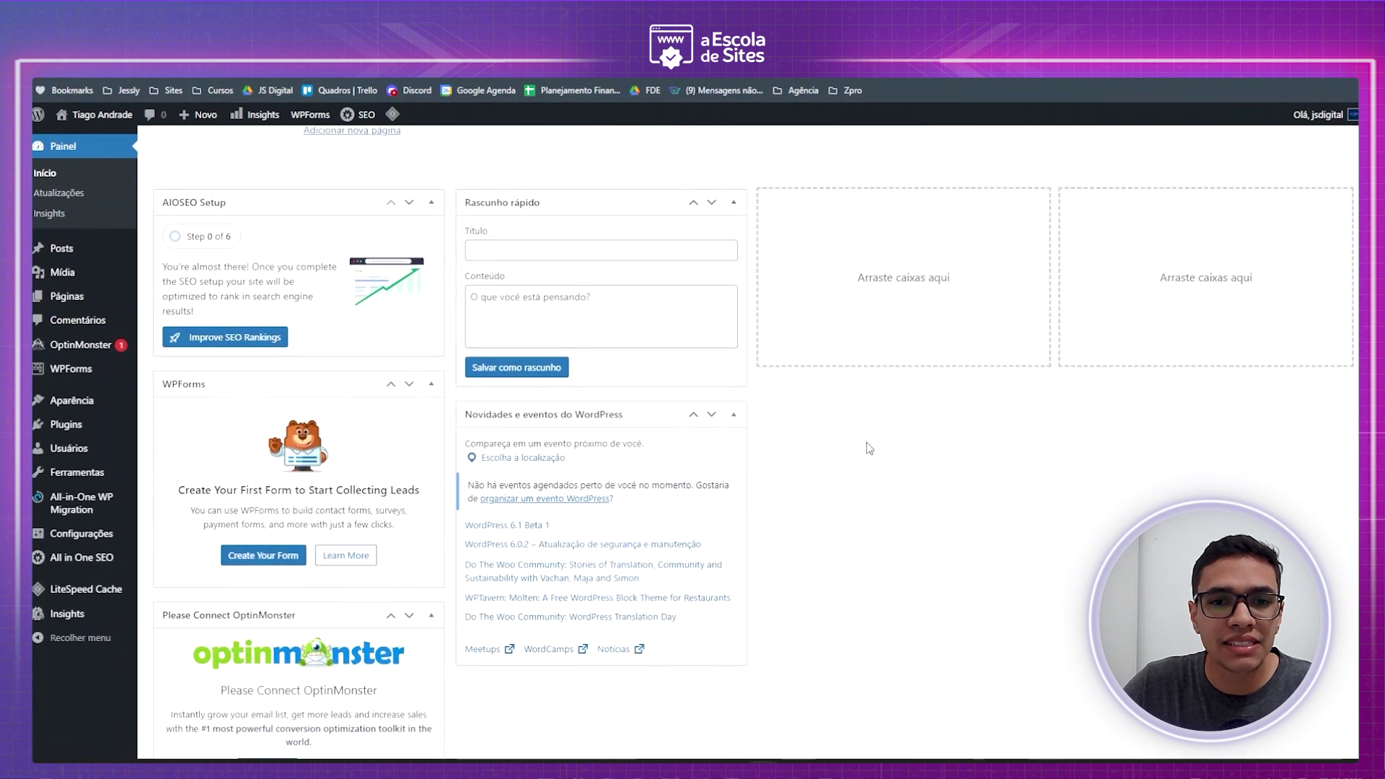
scroll(733, 447, "up", 15)
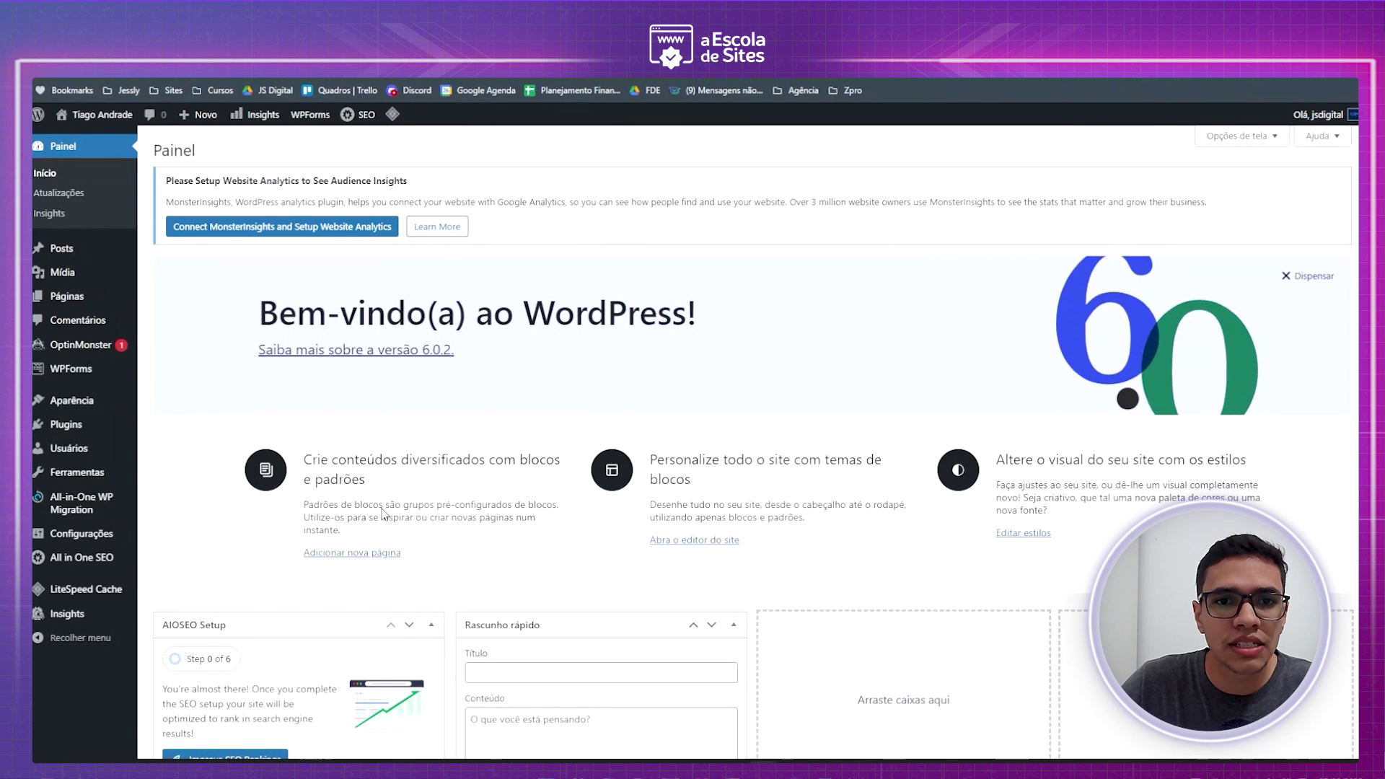
left_click(1241, 137)
left_click(189, 202)
left_click(317, 199)
left_click(257, 200)
left_click(465, 198)
left_click(556, 199)
left_click(695, 196)
- Hide the Atividade, Rascunho rápido, AIOSEO Overview, Novidades e eventos and Bem-vindo widgets
left_click(717, 199)
left_click(781, 199)
left_click(781, 199)
left_click(928, 206)
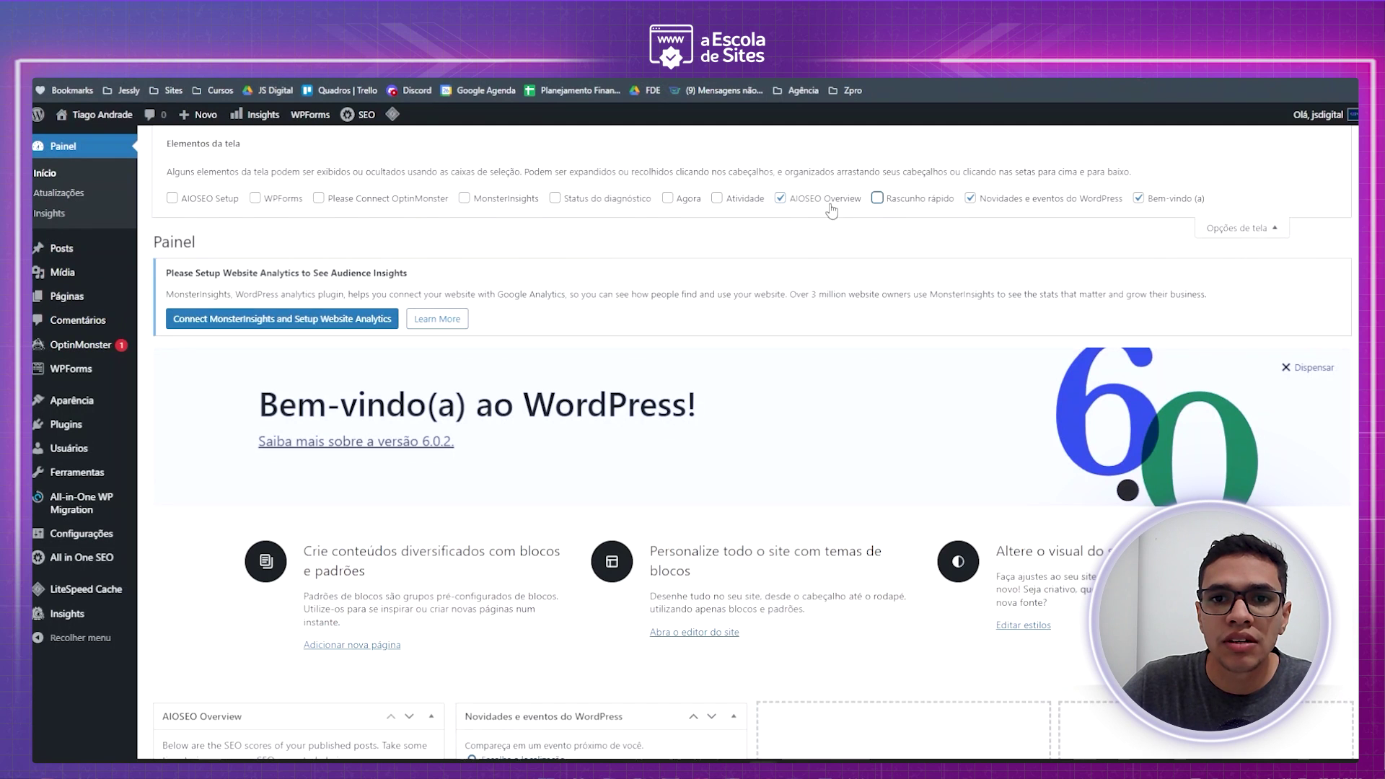
left_click(780, 198)
left_click(971, 199)
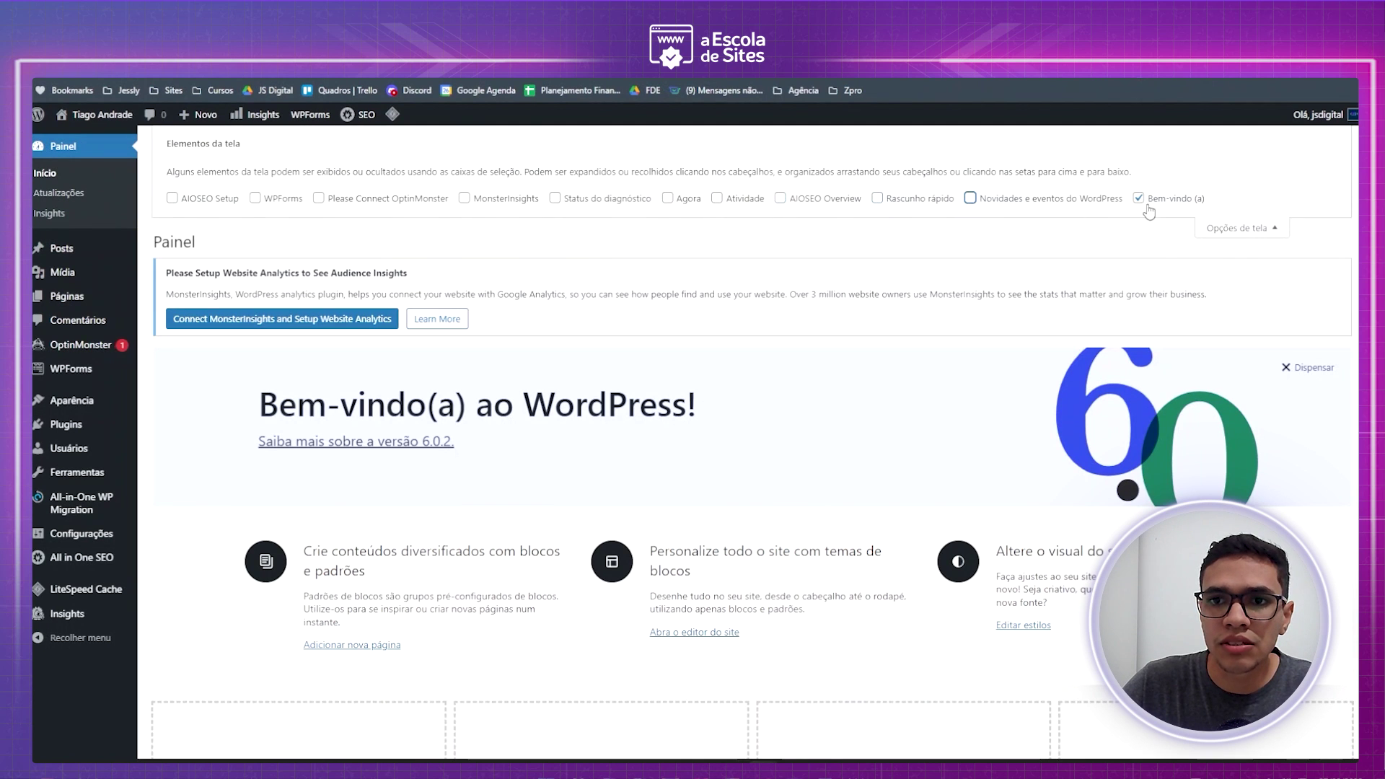
left_click(1140, 197)
left_click(1211, 228)
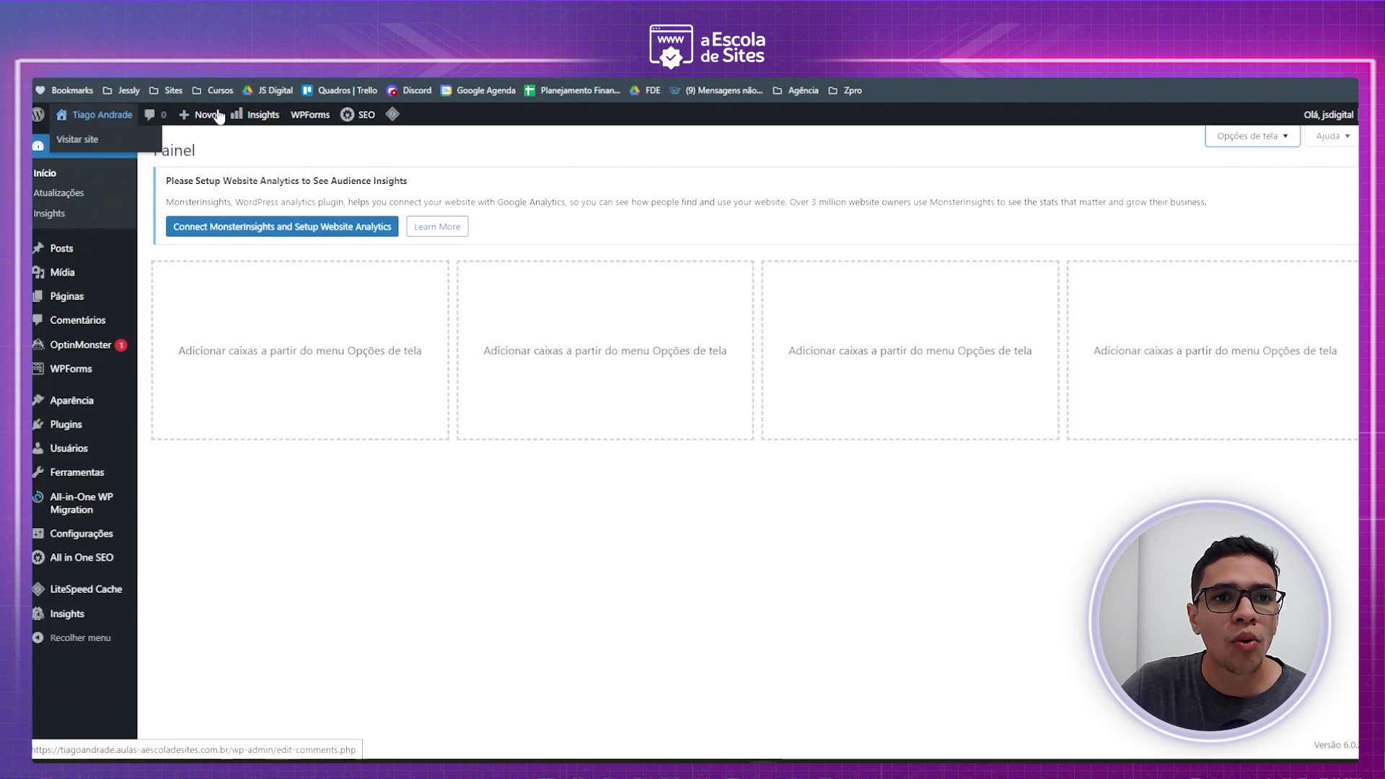
mouse_move(80, 345)
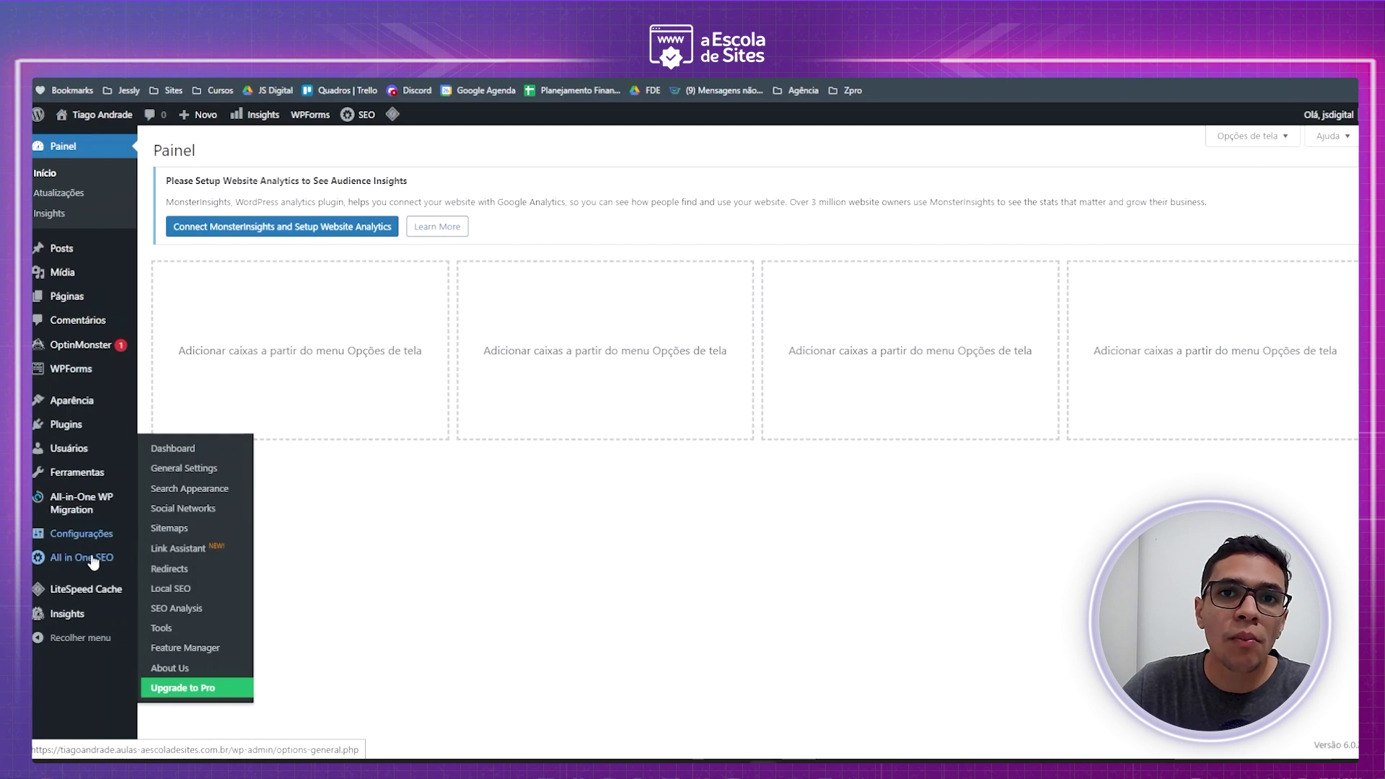
mouse_move(100, 485)
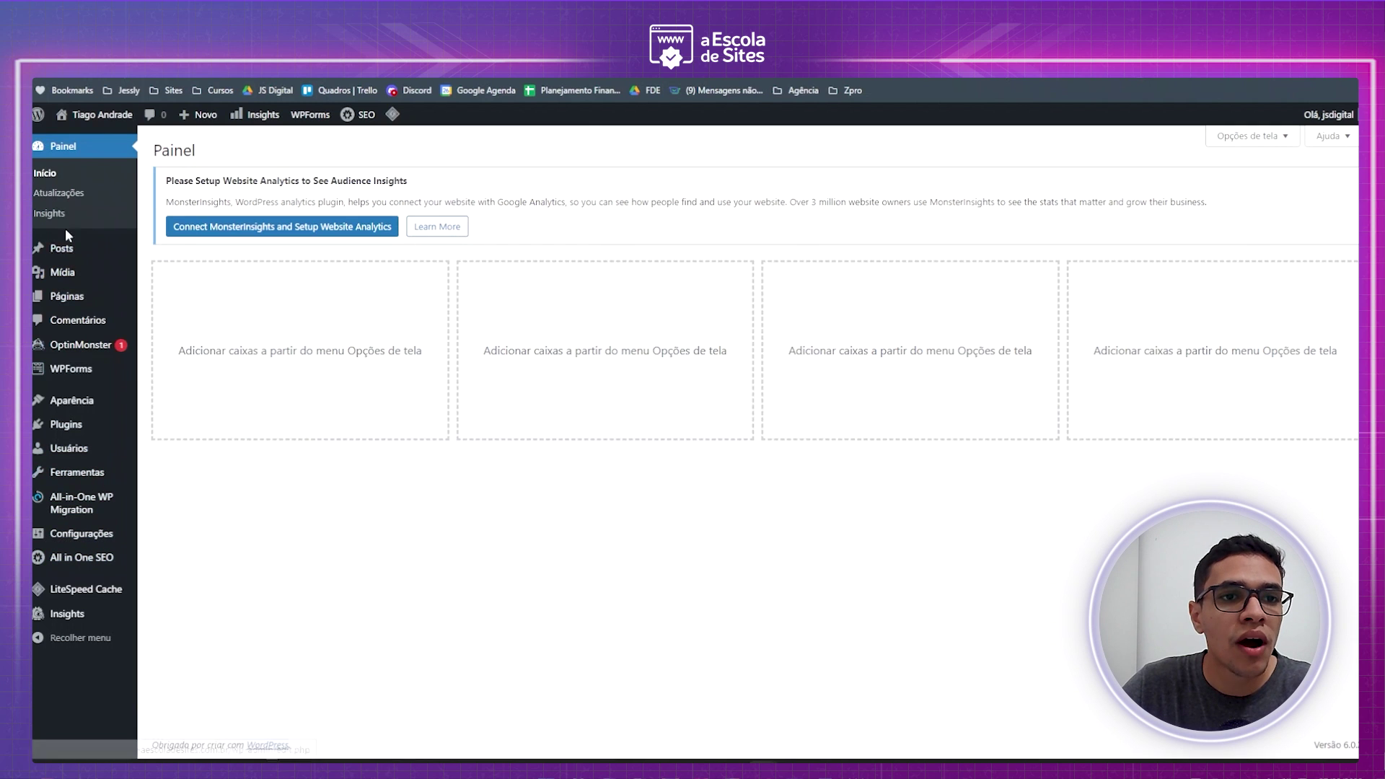
mouse_move(81, 278)
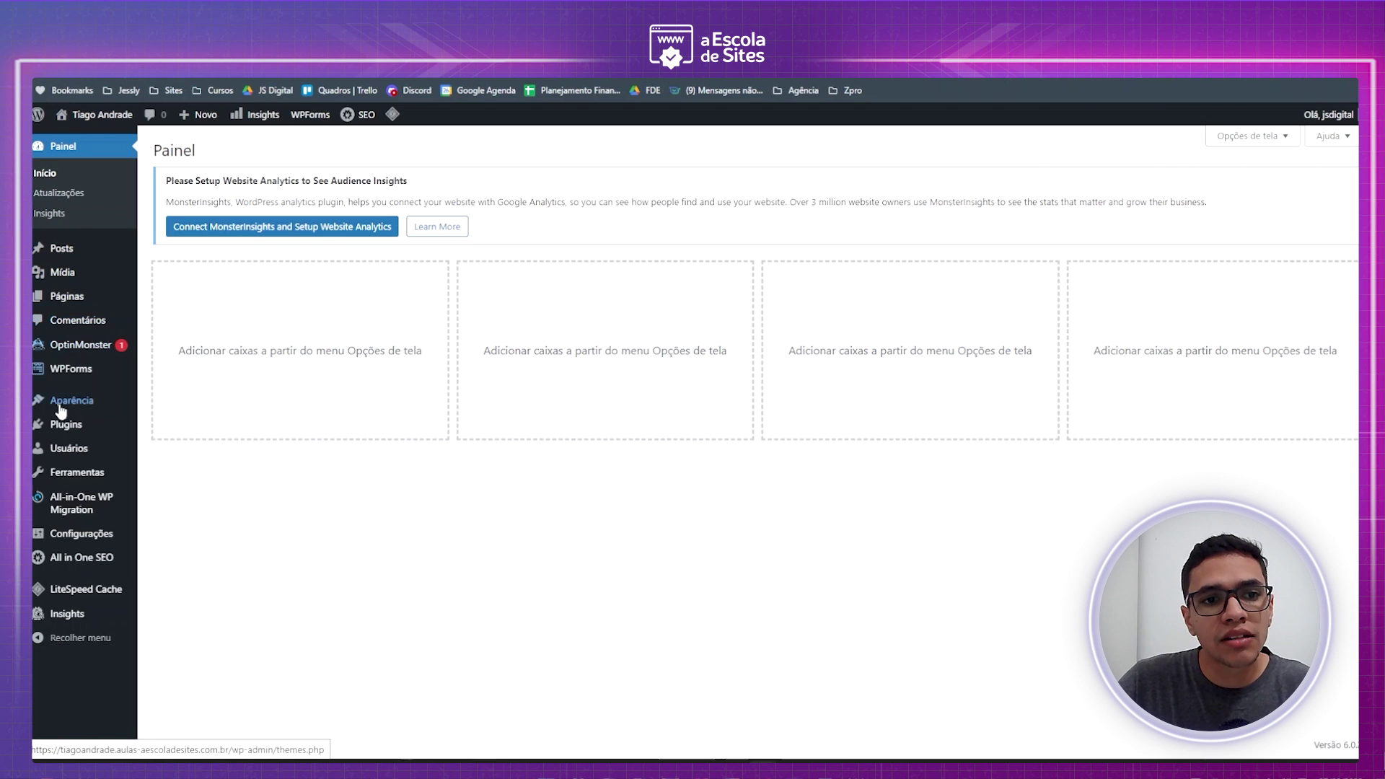
mouse_move(58, 460)
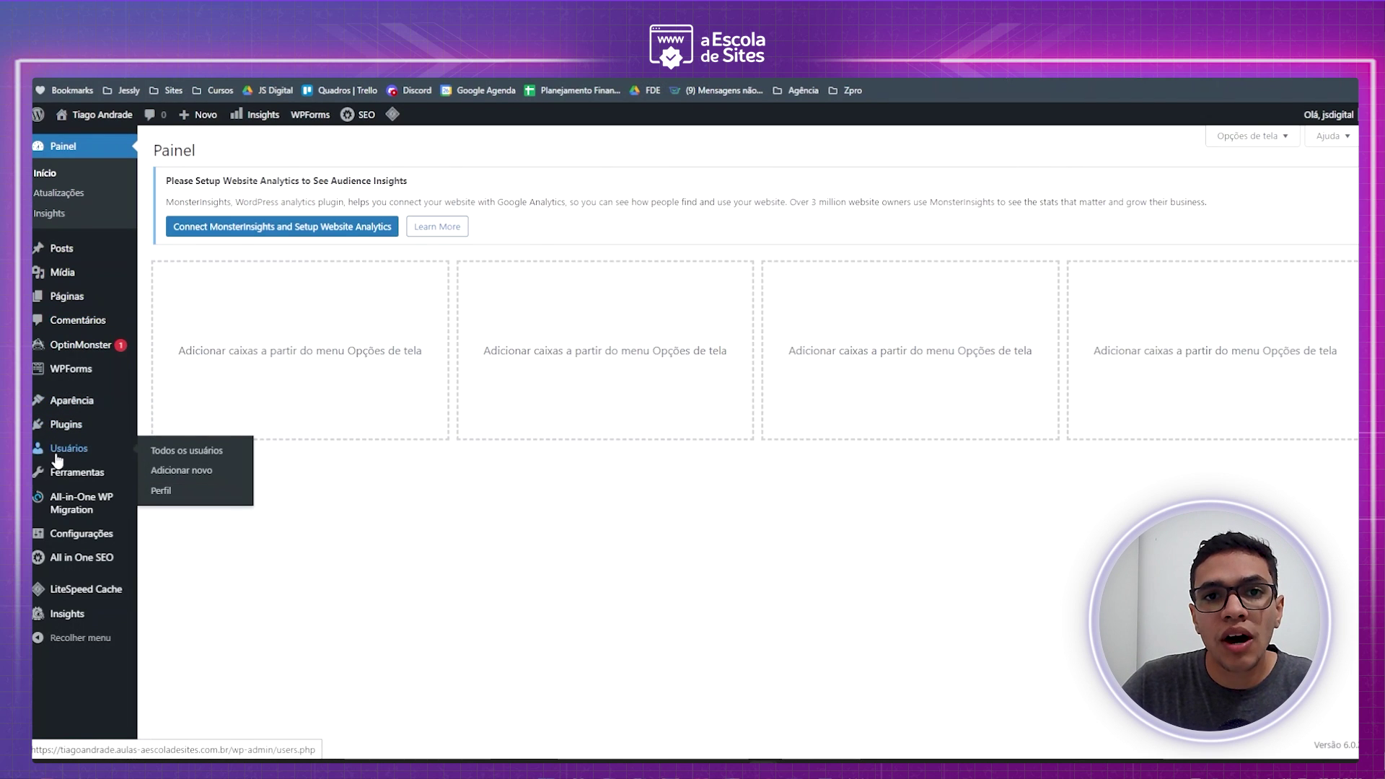
mouse_move(72, 401)
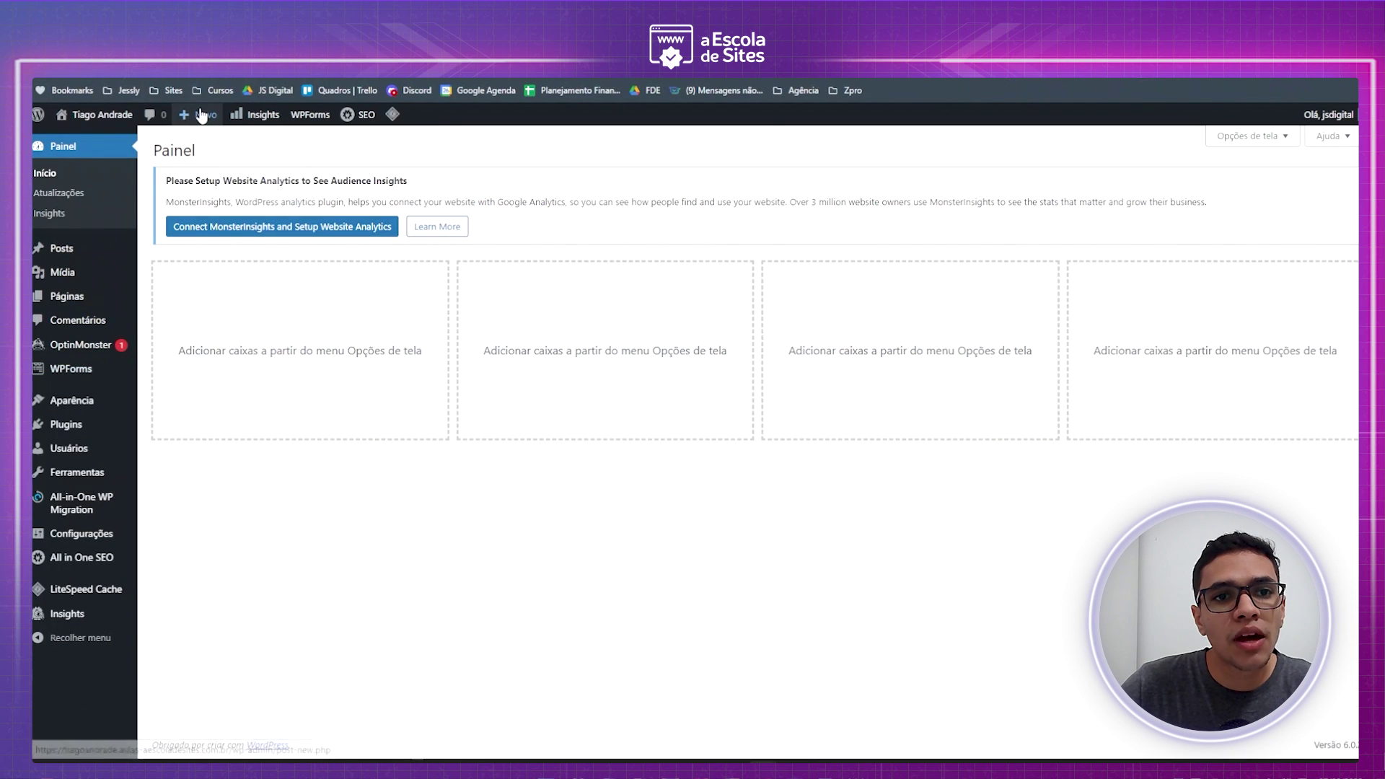
mouse_move(201, 117)
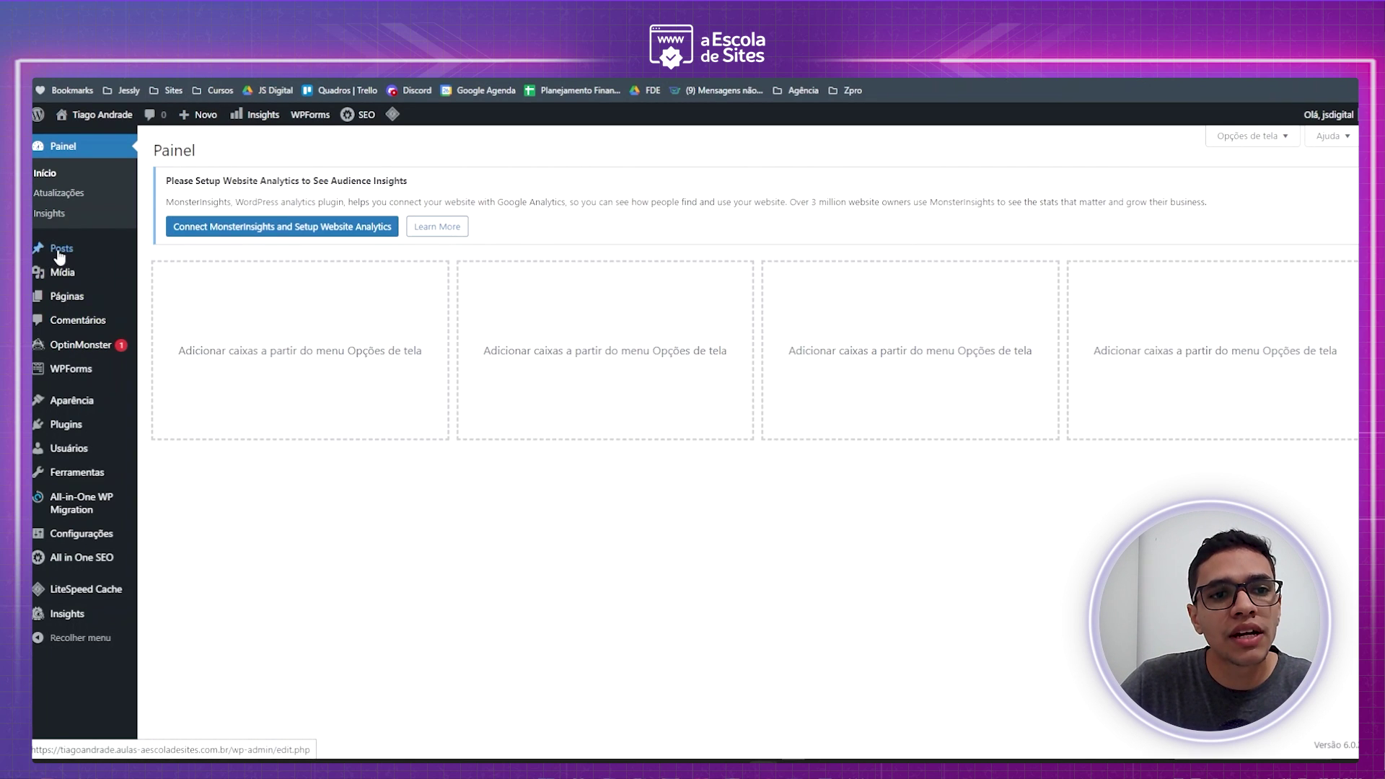
mouse_move(59, 257)
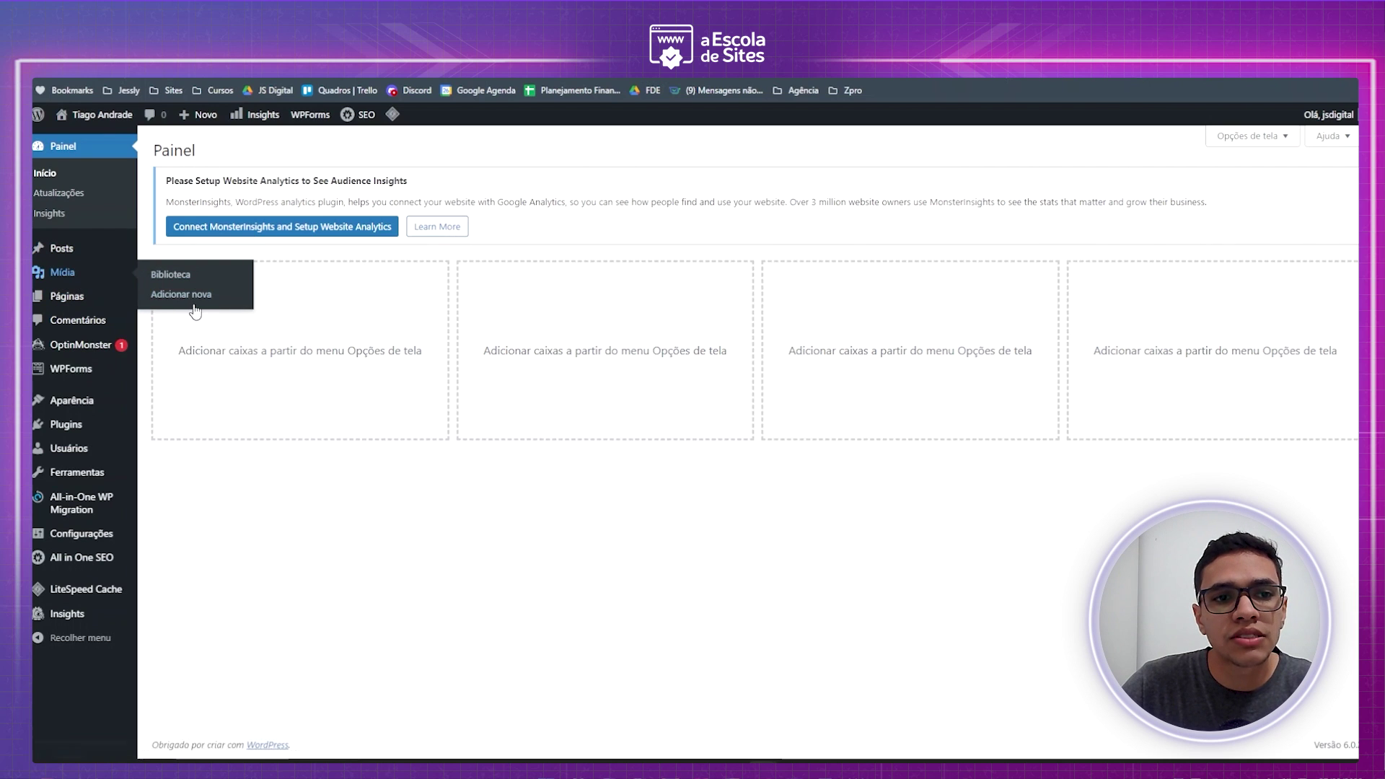
mouse_move(90, 301)
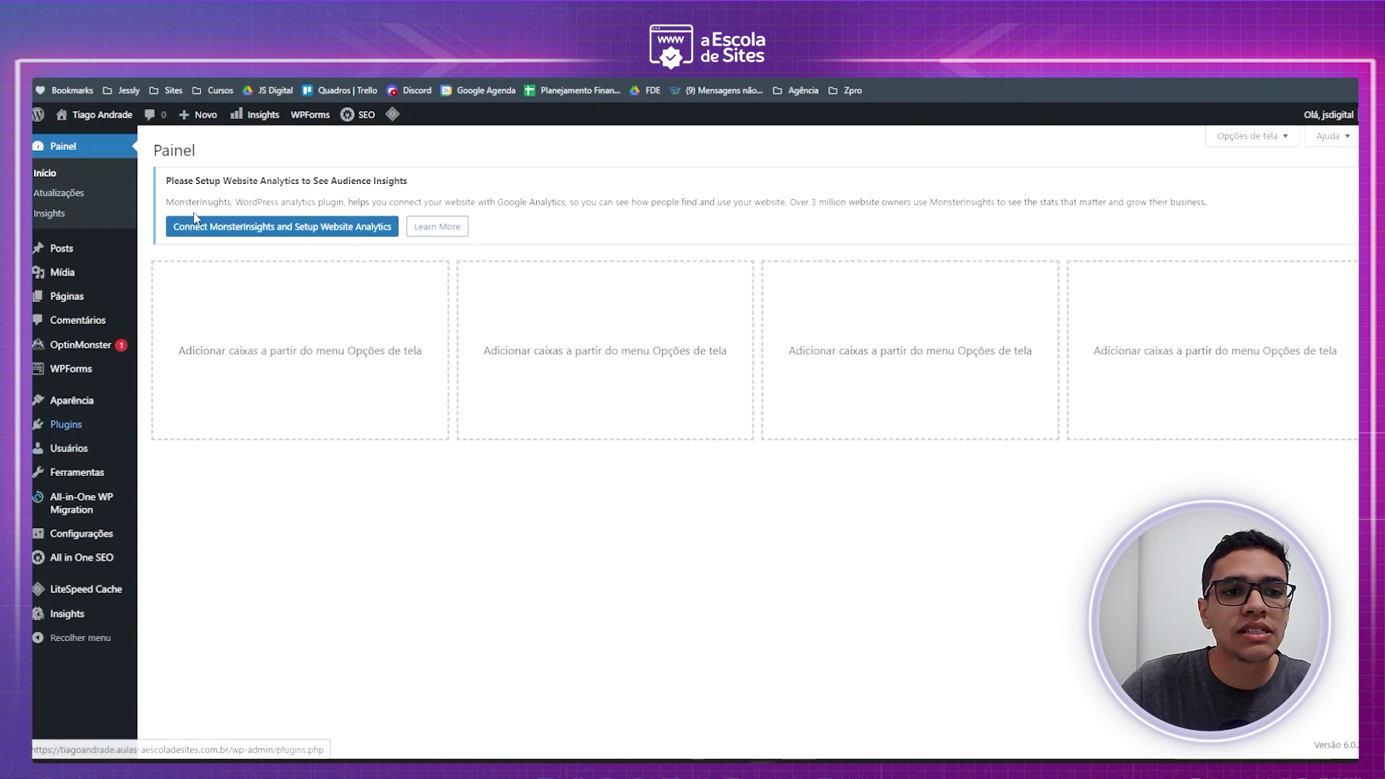
mouse_move(50, 498)
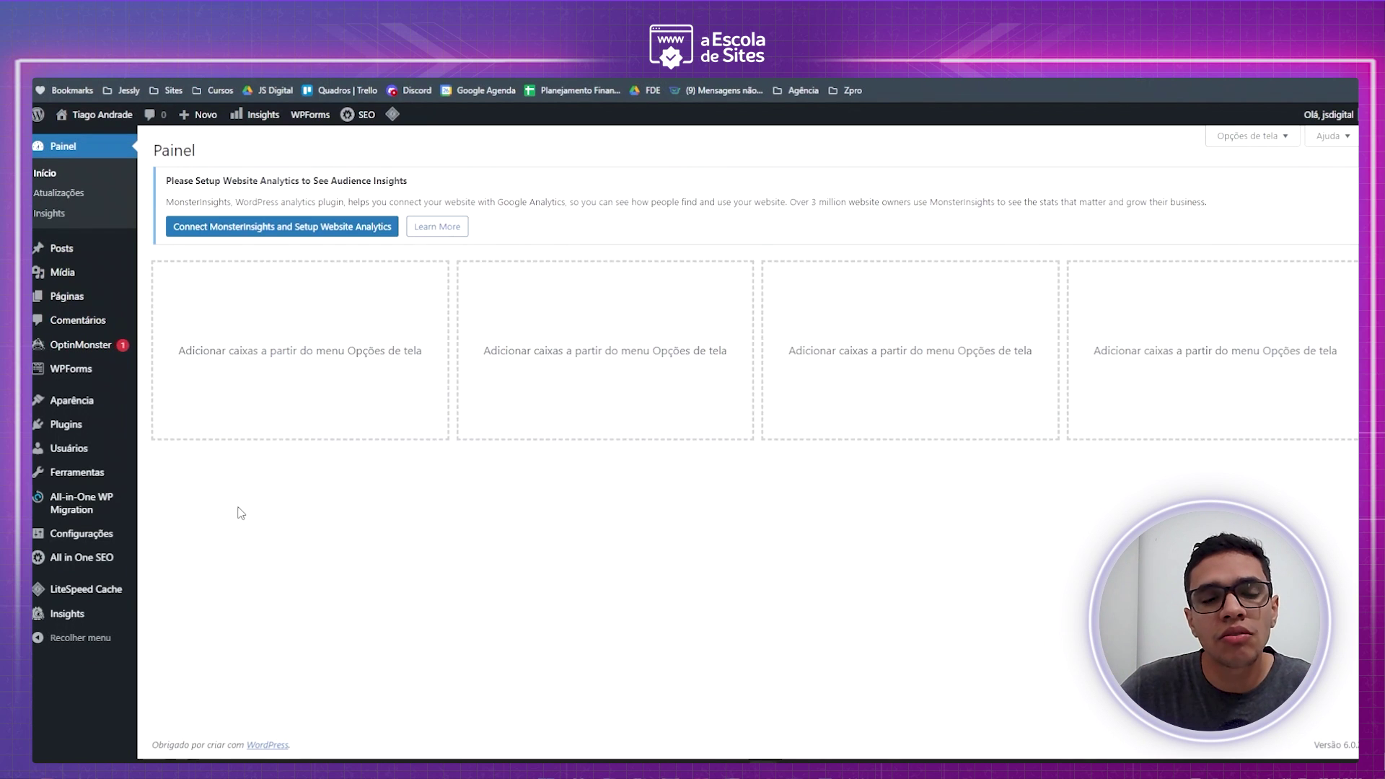
- Trash and permanently delete the Hello world! post, then view the empty media library
left_click(63, 251)
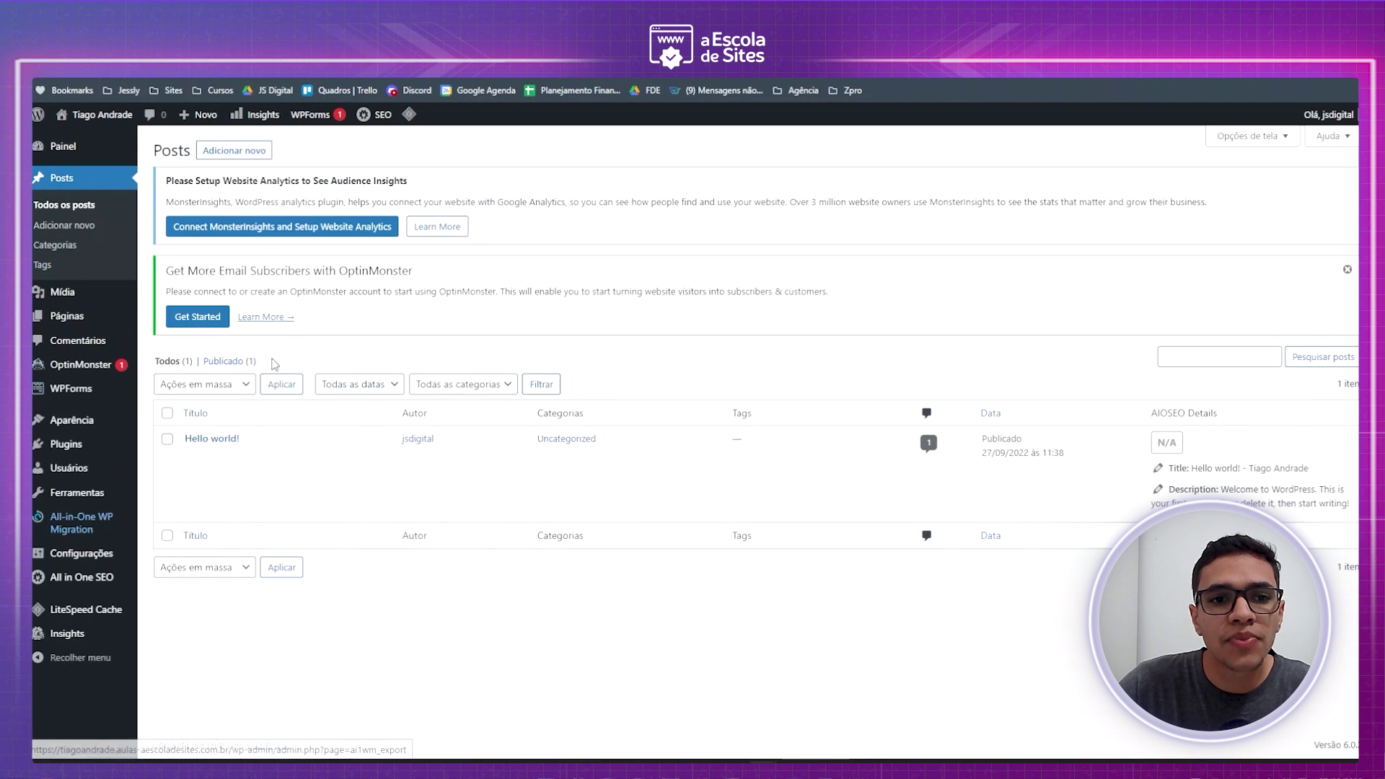
mouse_move(280, 479)
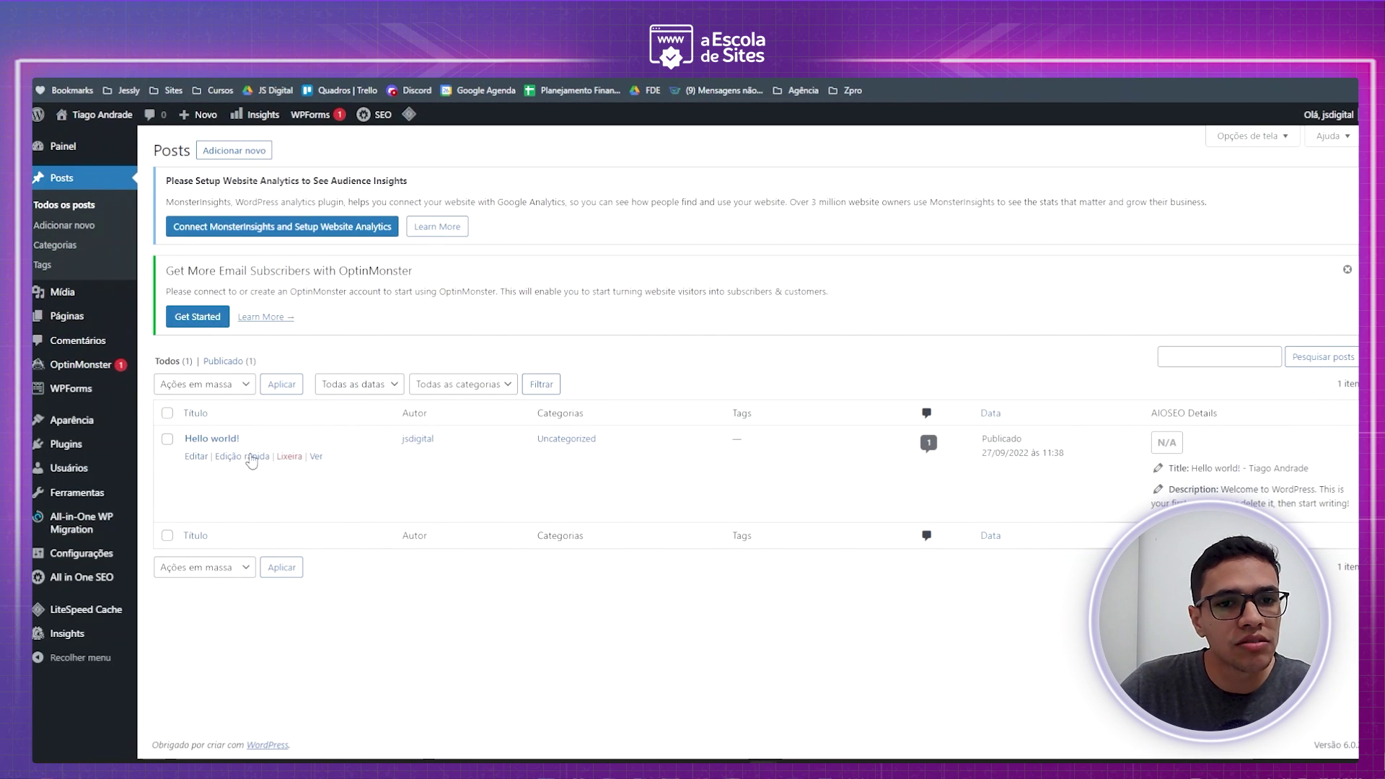
left_click(282, 460)
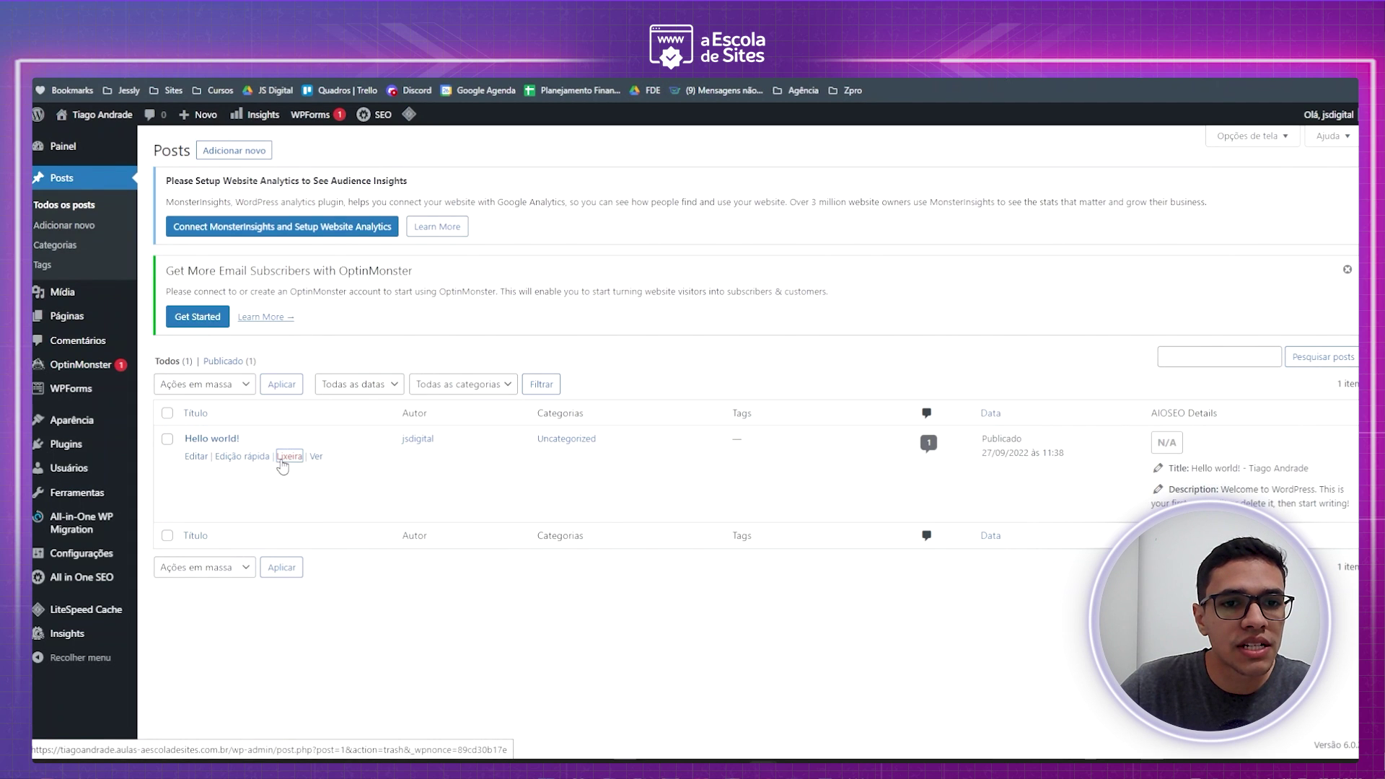
left_click(209, 400)
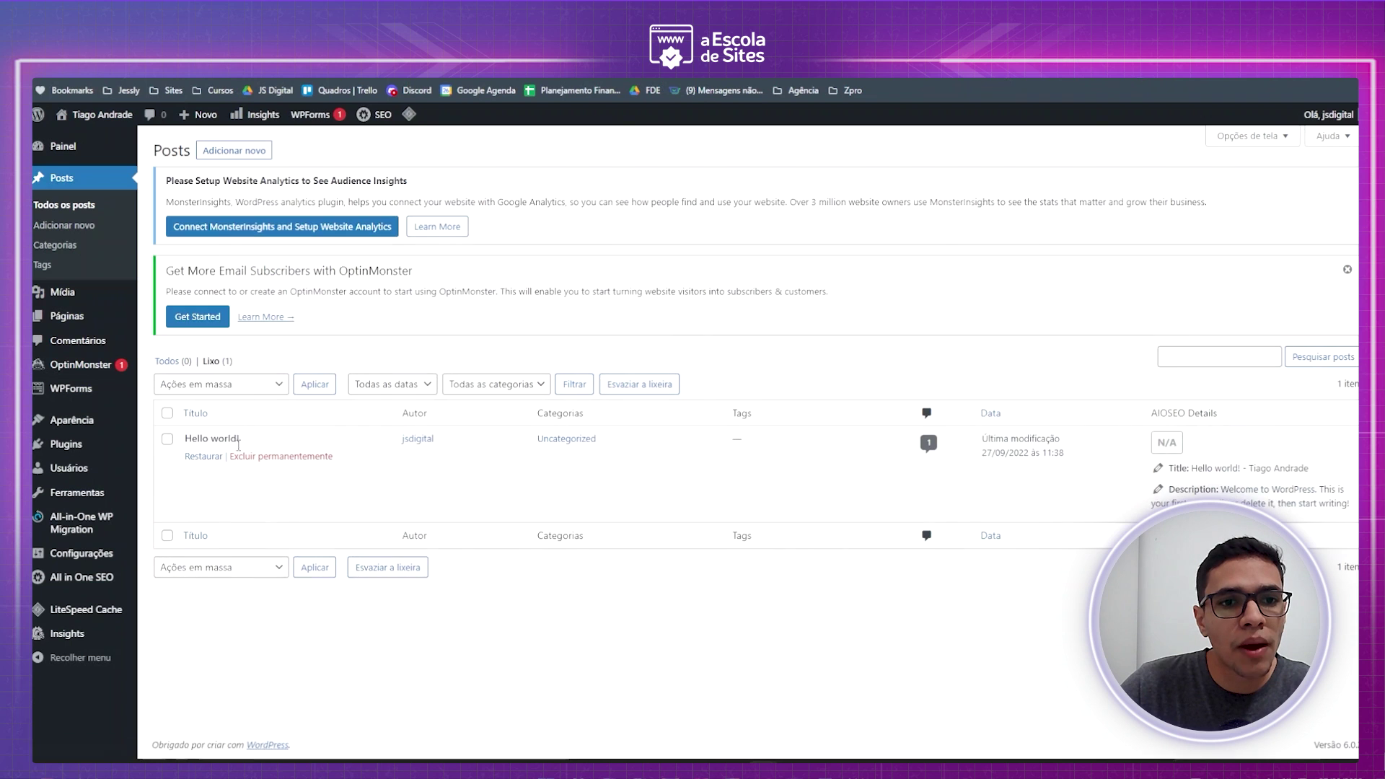
left_click(283, 456)
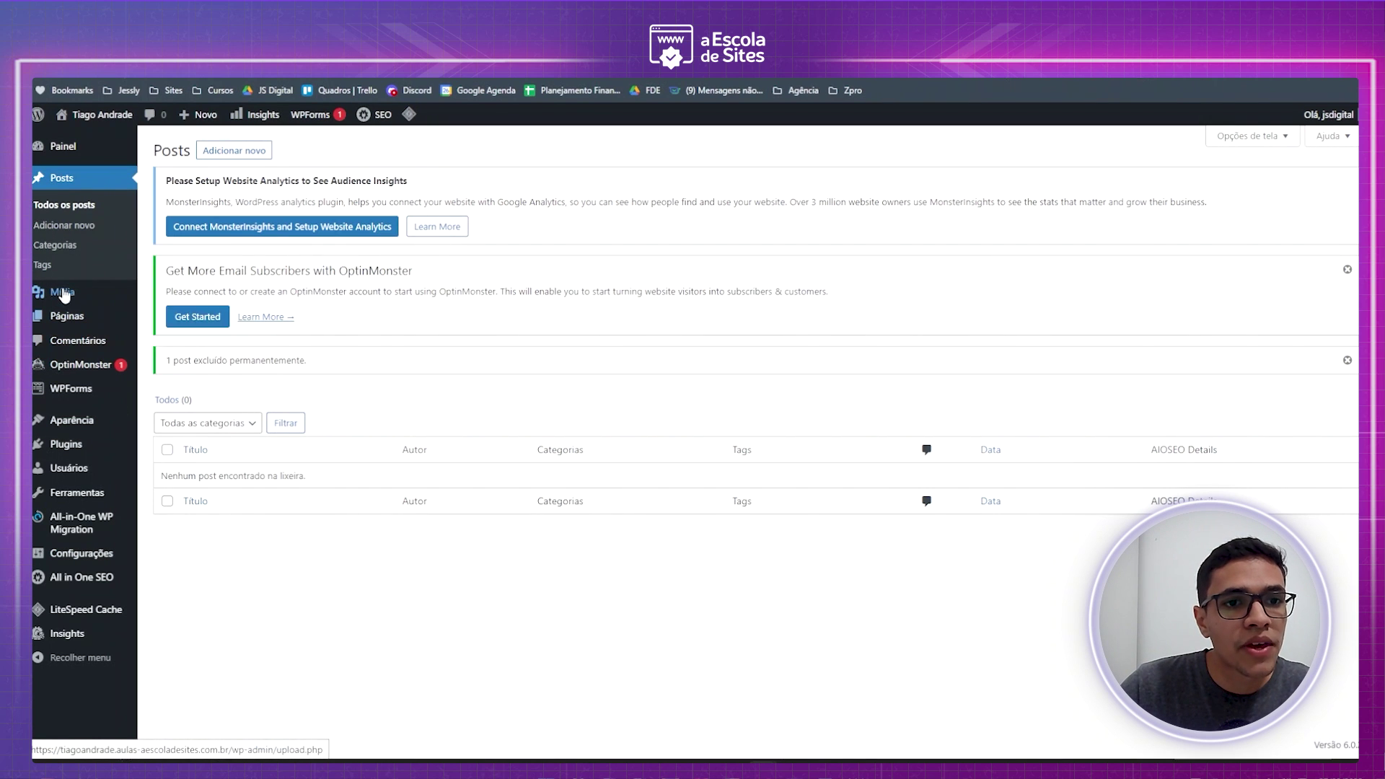
left_click(170, 293)
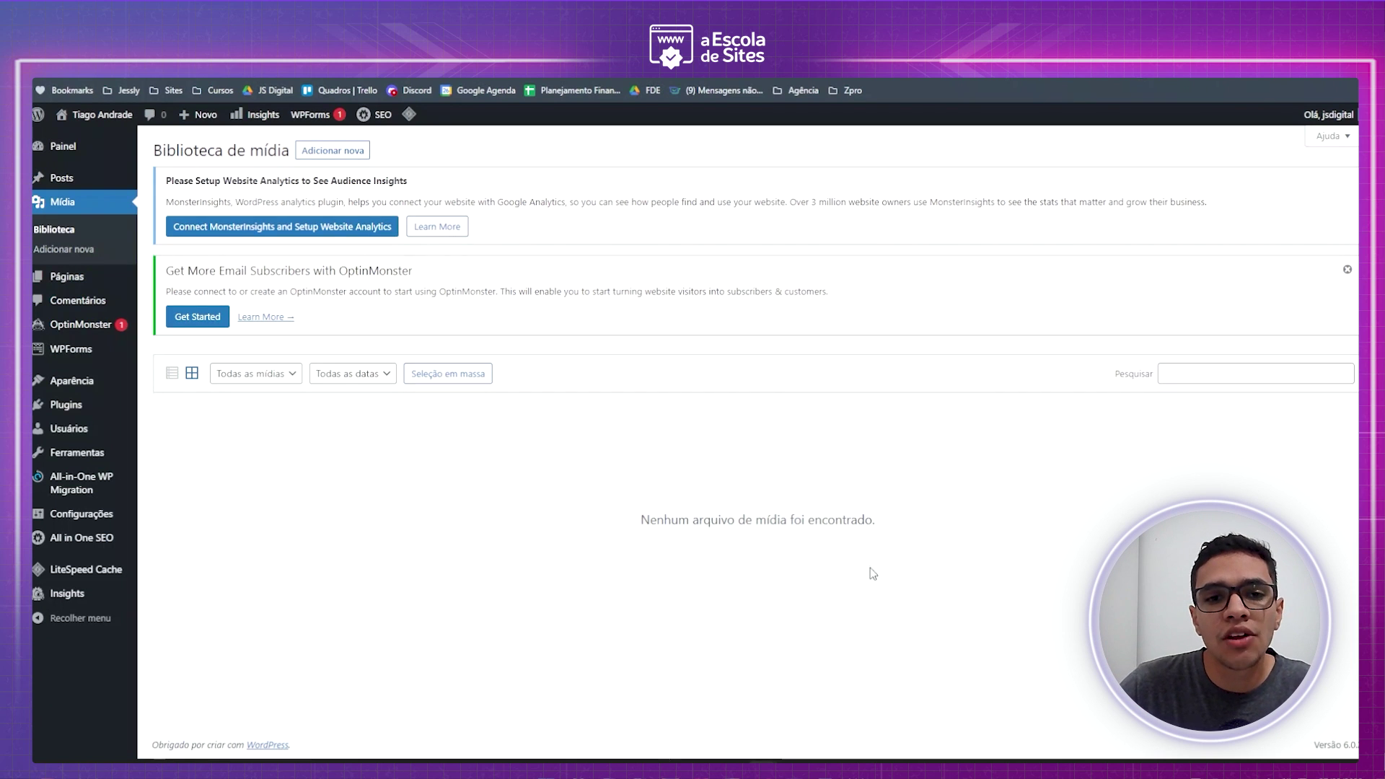
- Move Sample Page to the trash, then check the empty comments list
left_click(72, 277)
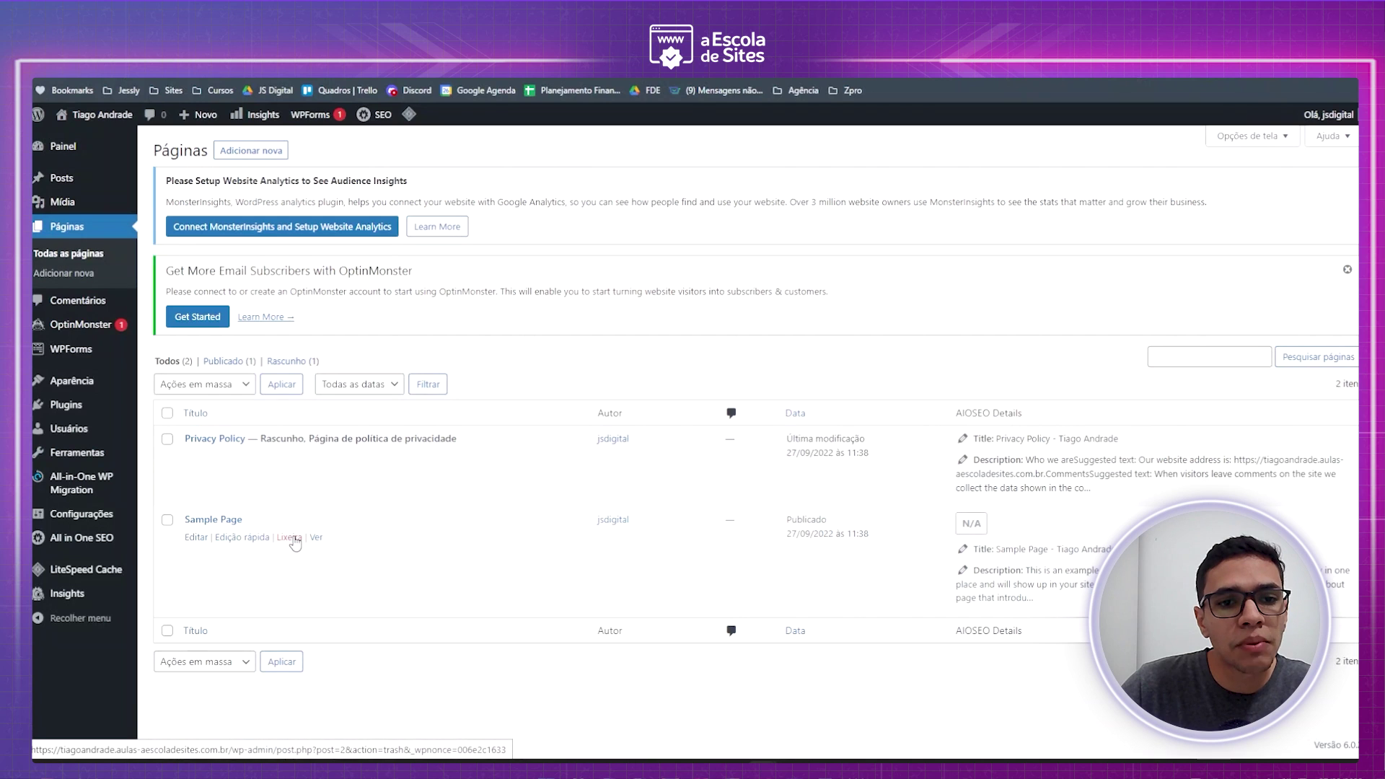
left_click(289, 537)
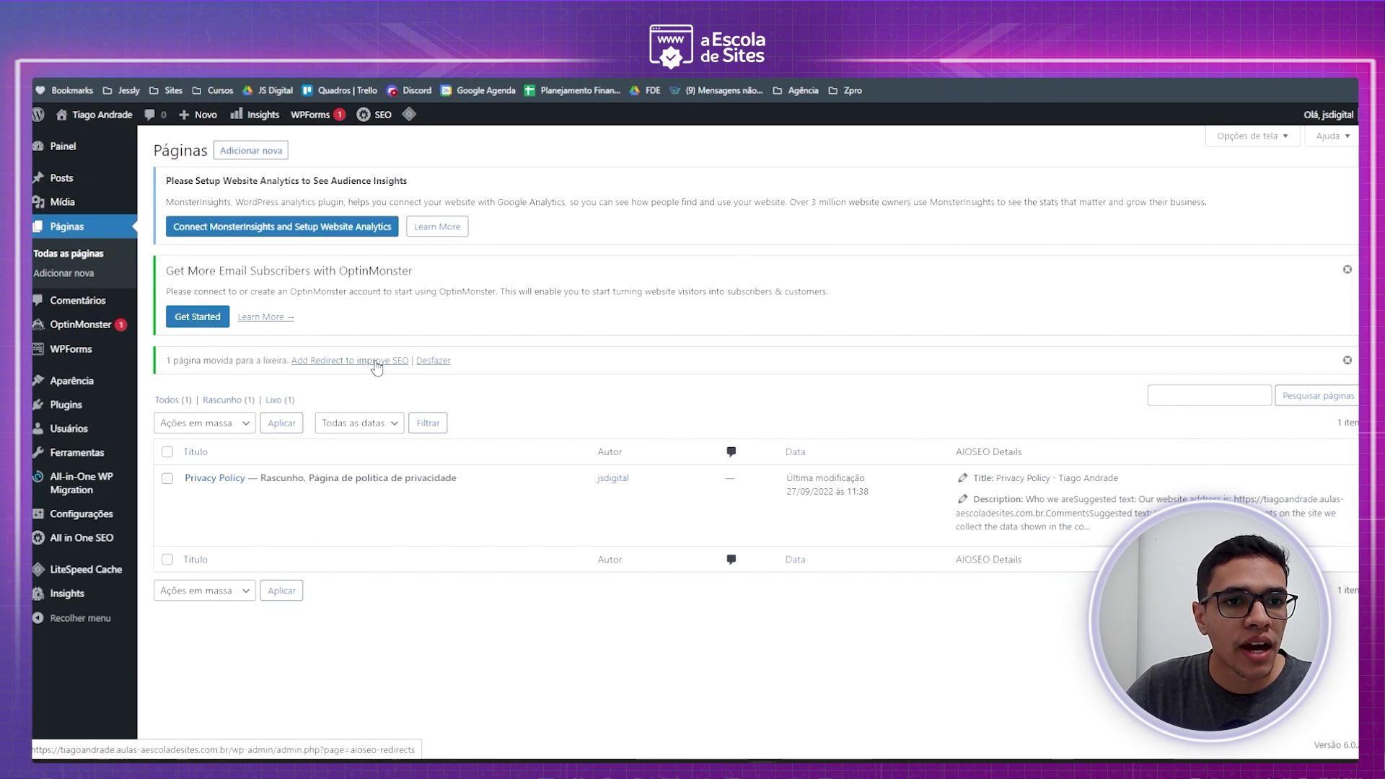
left_click(76, 306)
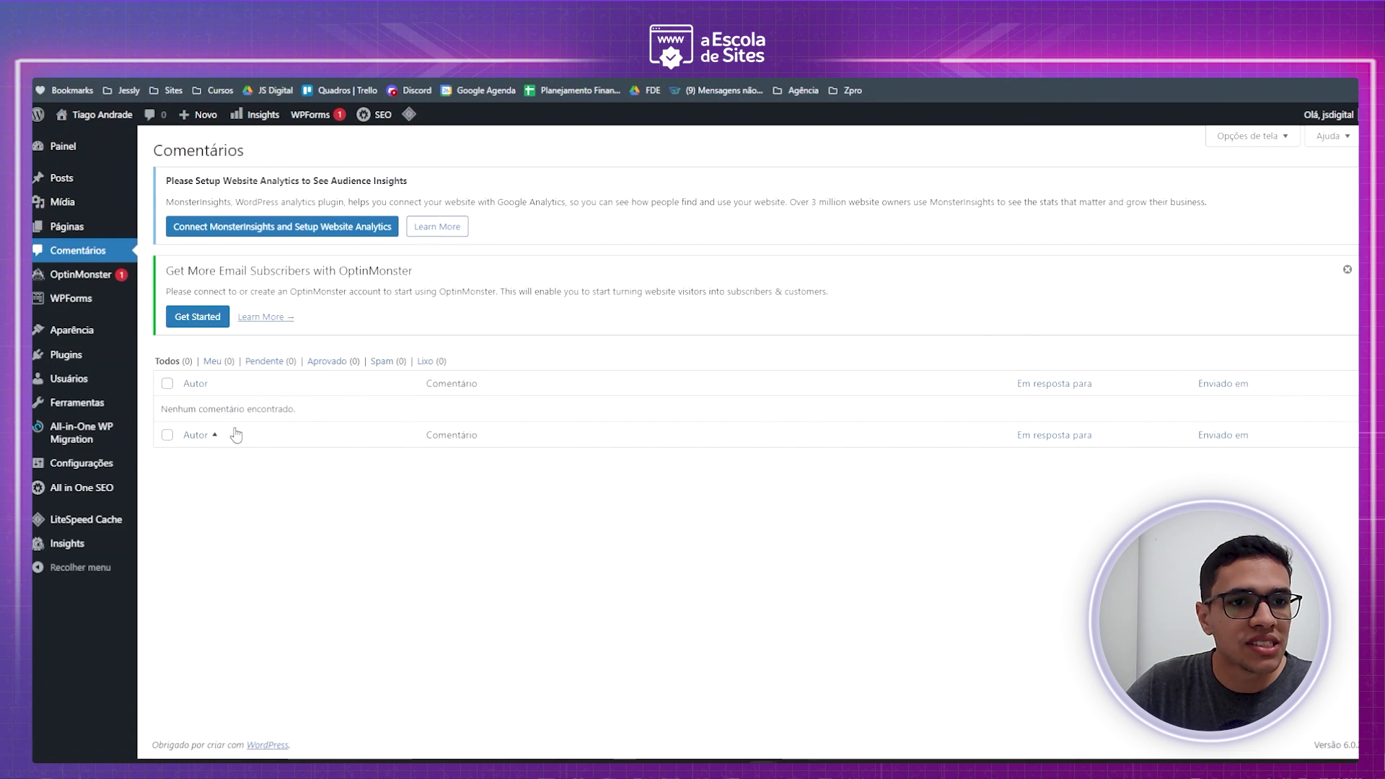
- Delete the Twenty Twenty-One theme from Aparência > Temas
mouse_move(81, 329)
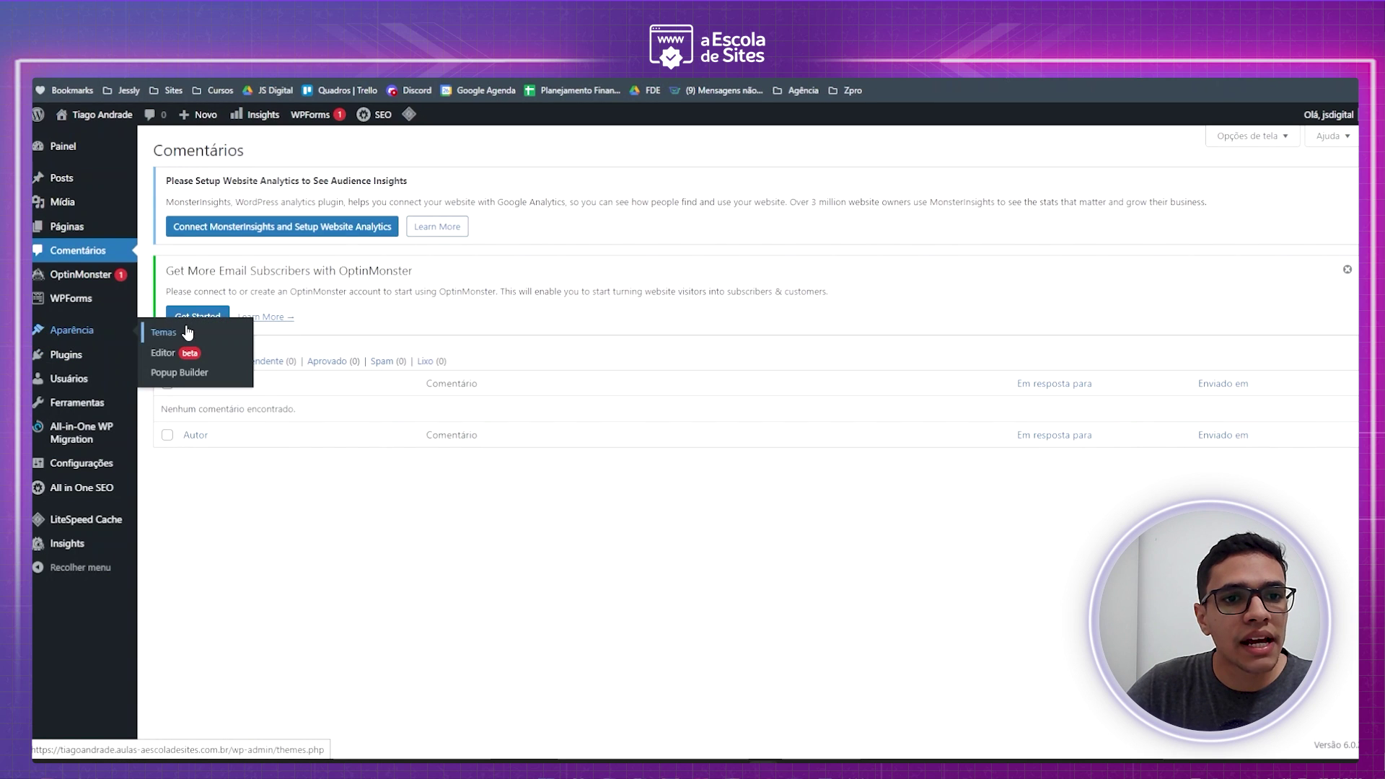
left_click(165, 334)
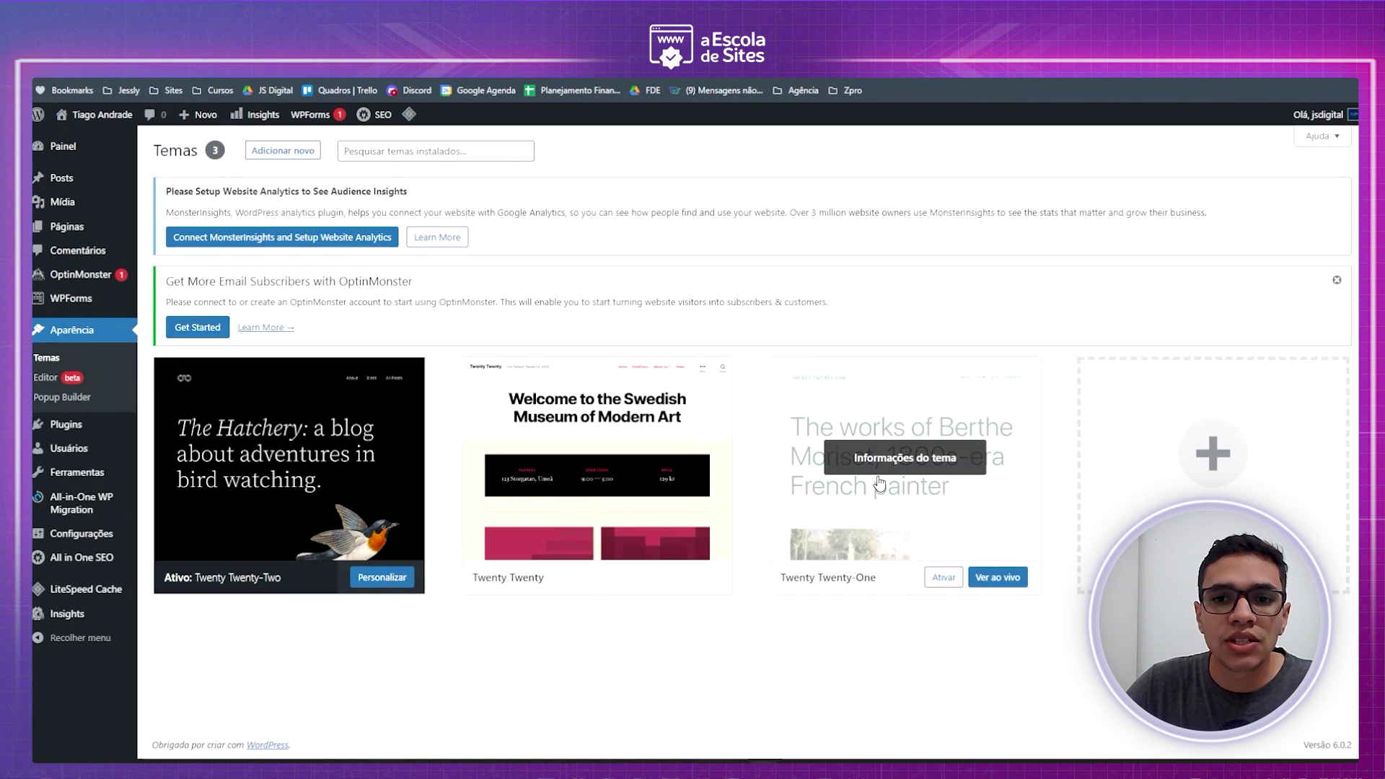
left_click(961, 460)
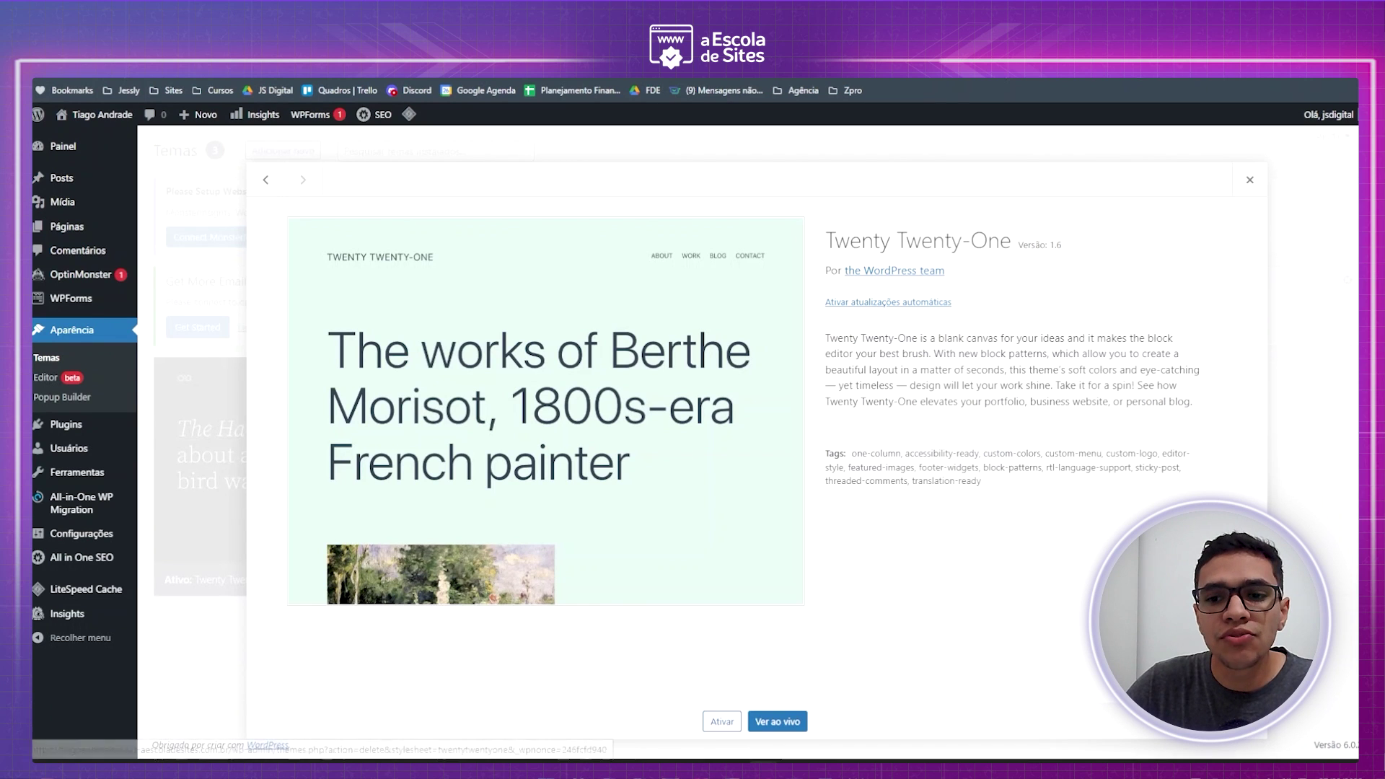
left_click(1227, 721)
left_click(756, 164)
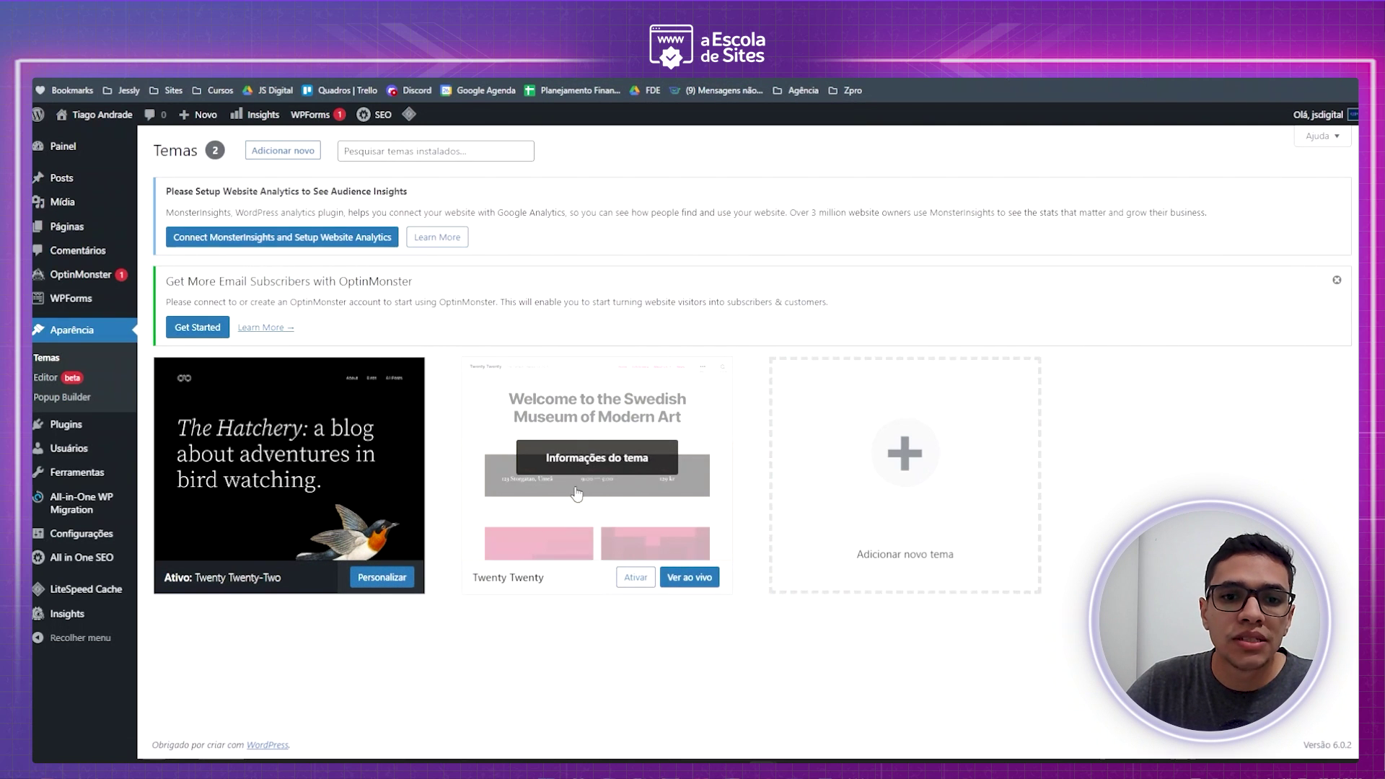
- Delete the Twenty Twenty theme, leaving only Twenty Twenty-Two installed
left_click(608, 459)
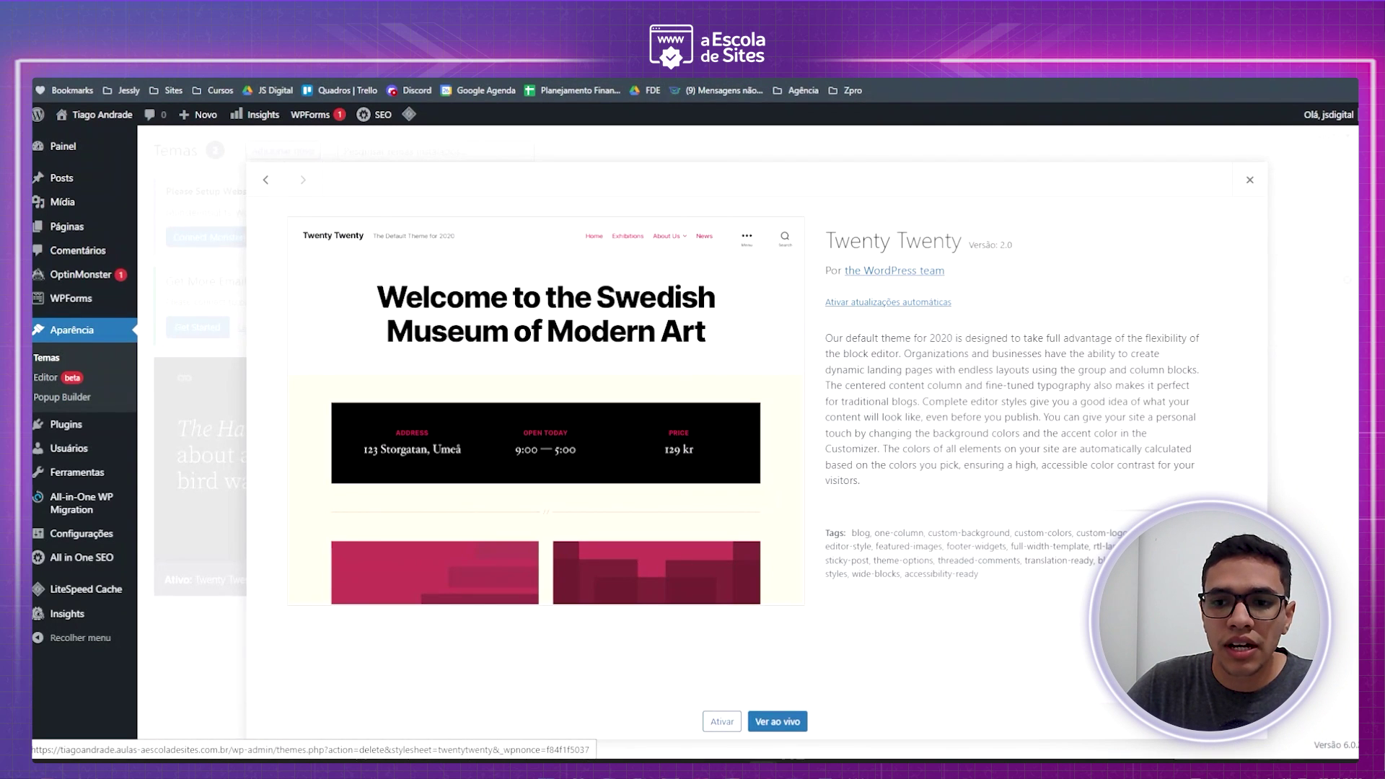
left_click(1227, 722)
left_click(758, 164)
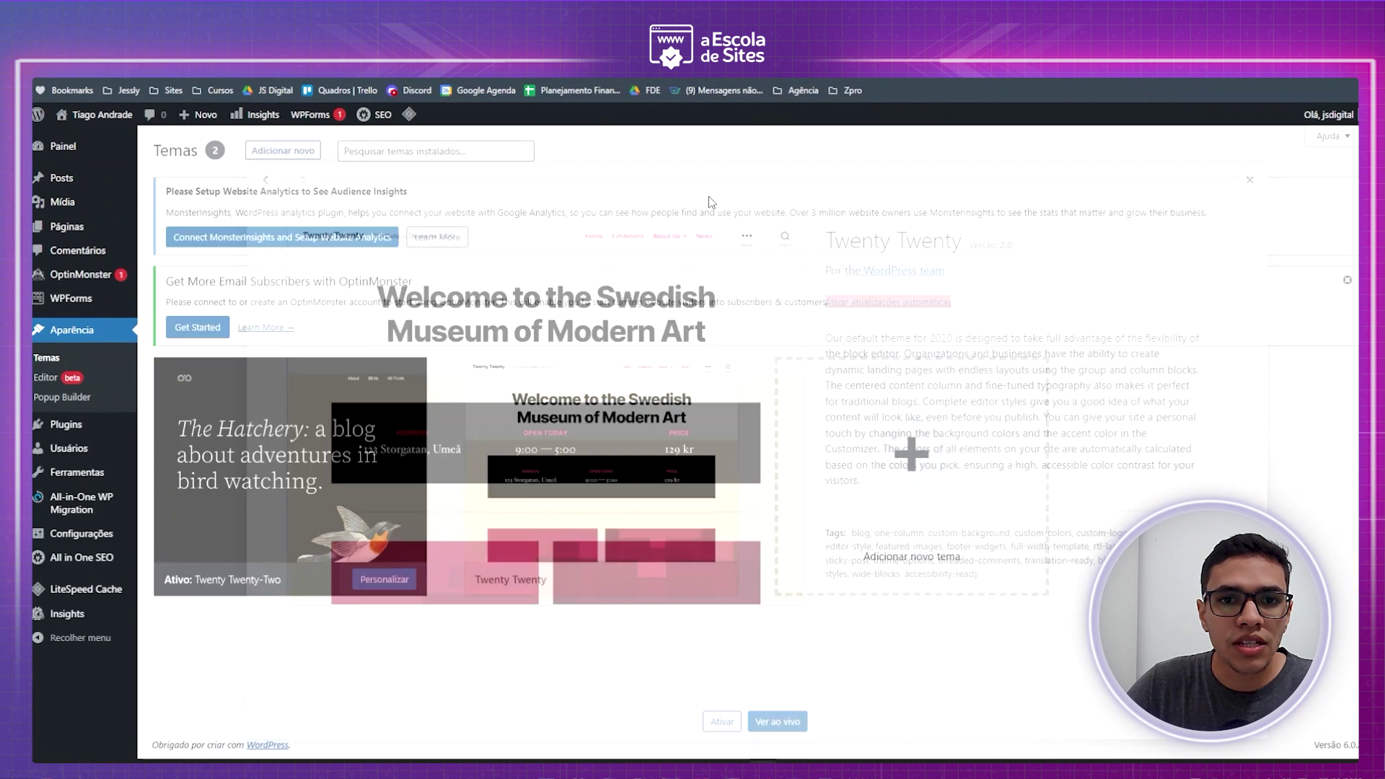
scroll(609, 350, "up", 2)
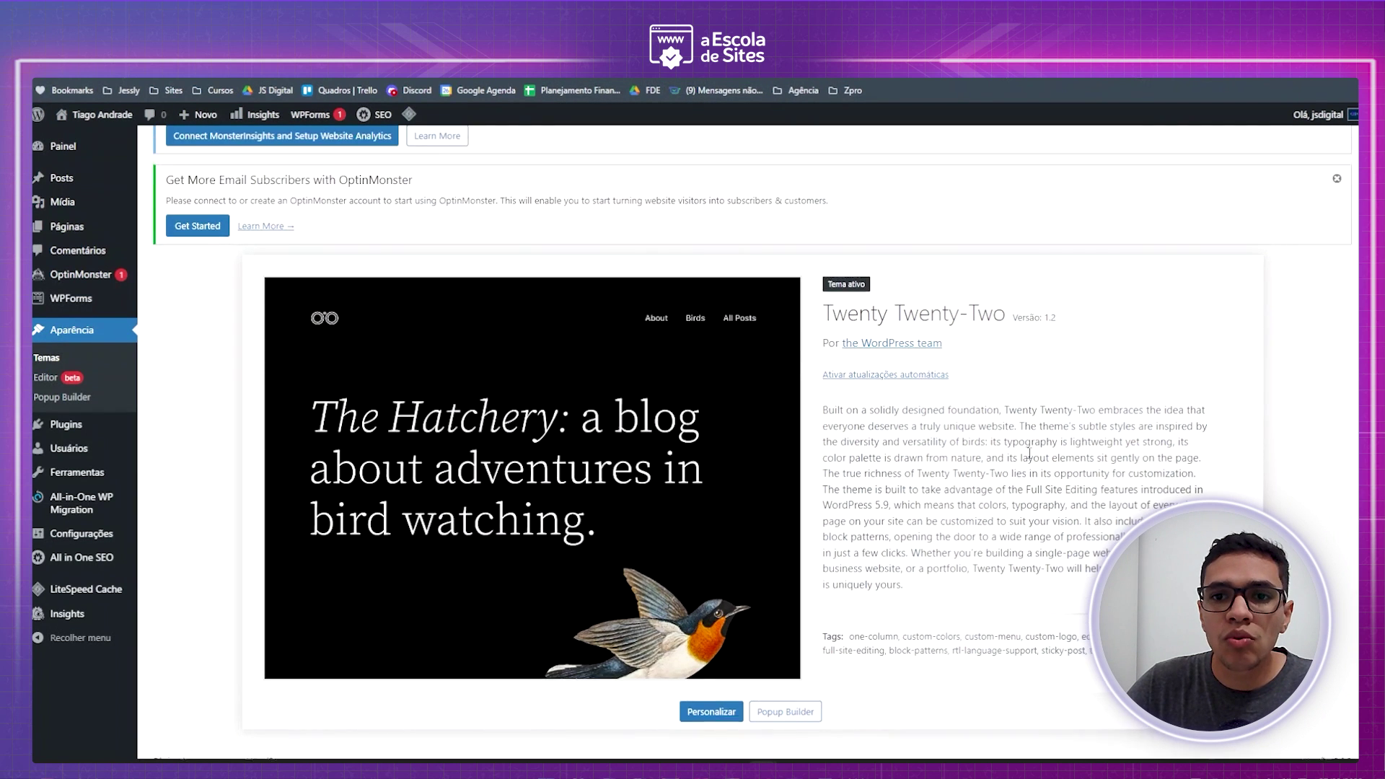
scroll(787, 418, "down", 2)
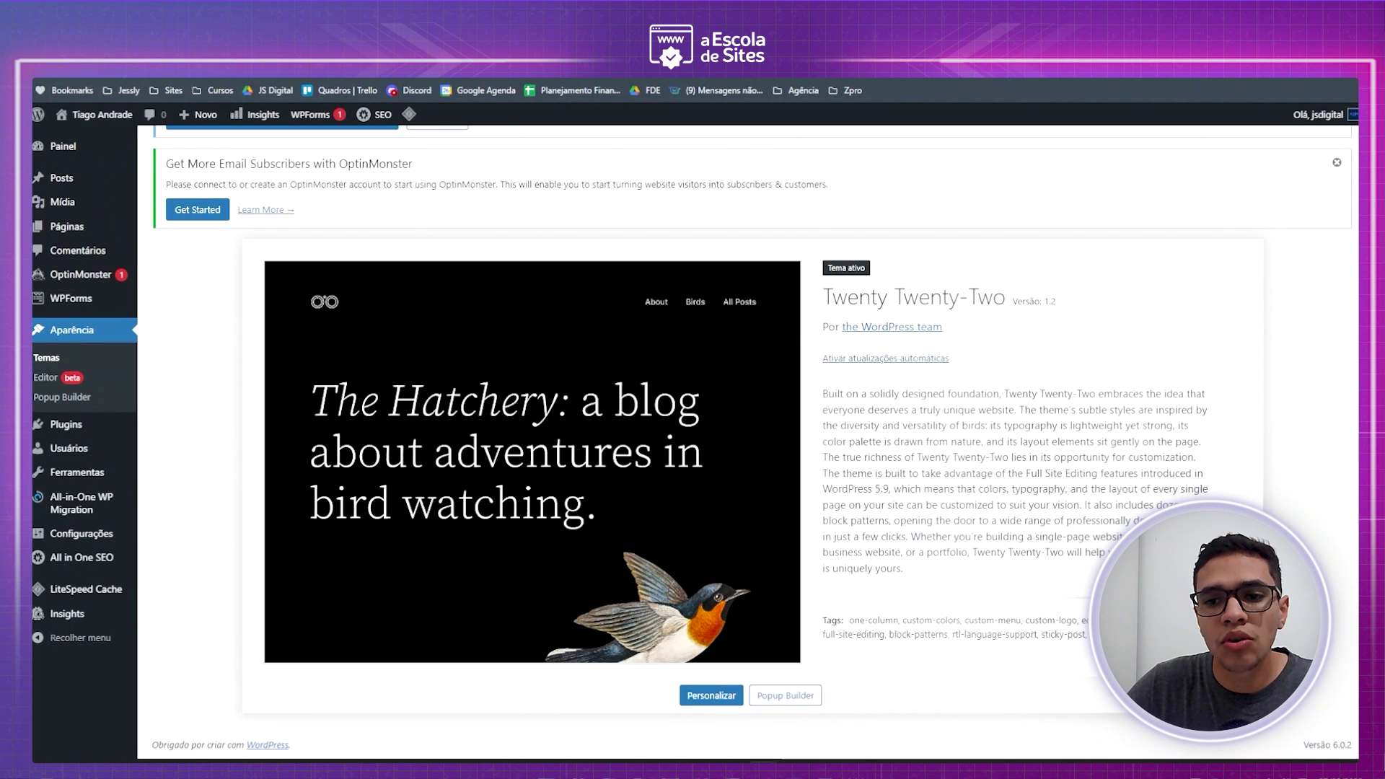
scroll(863, 581, "up", 2)
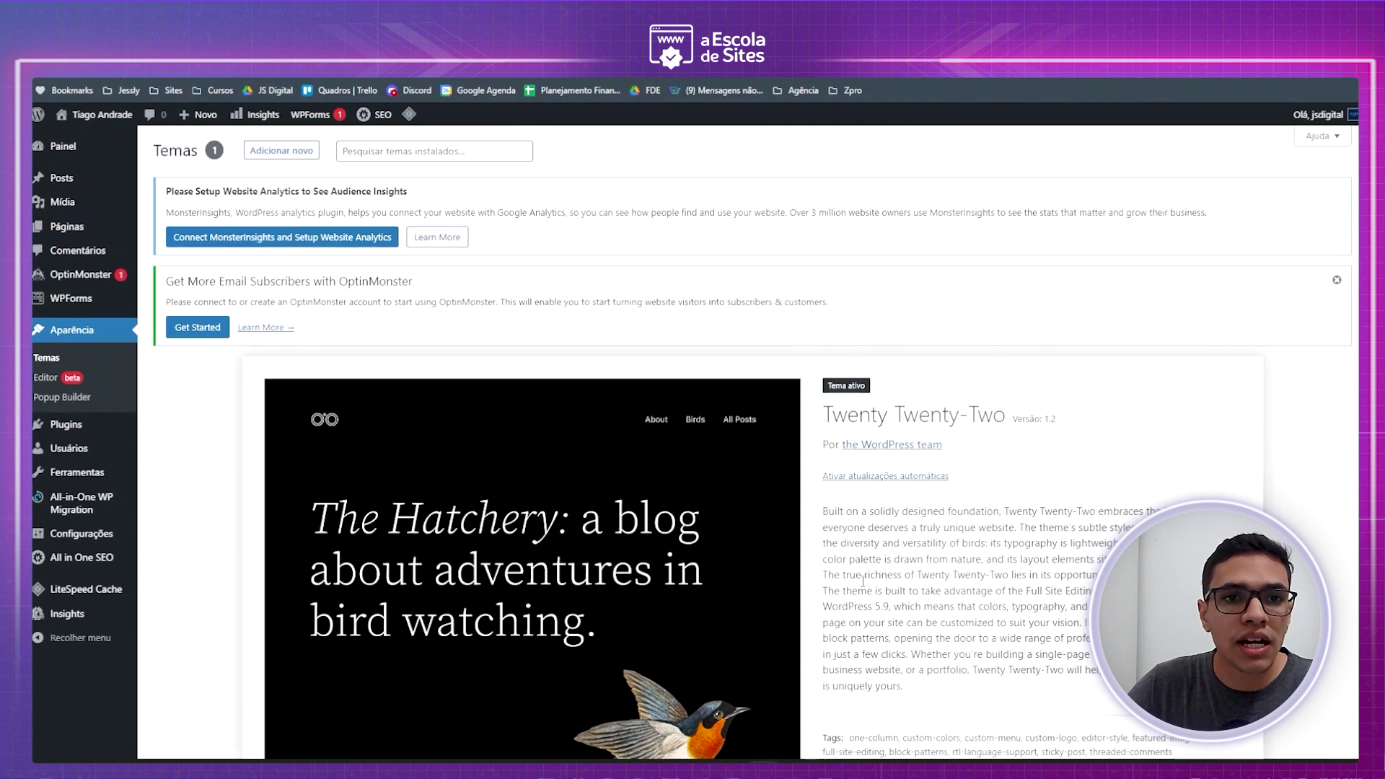
left_click(285, 153)
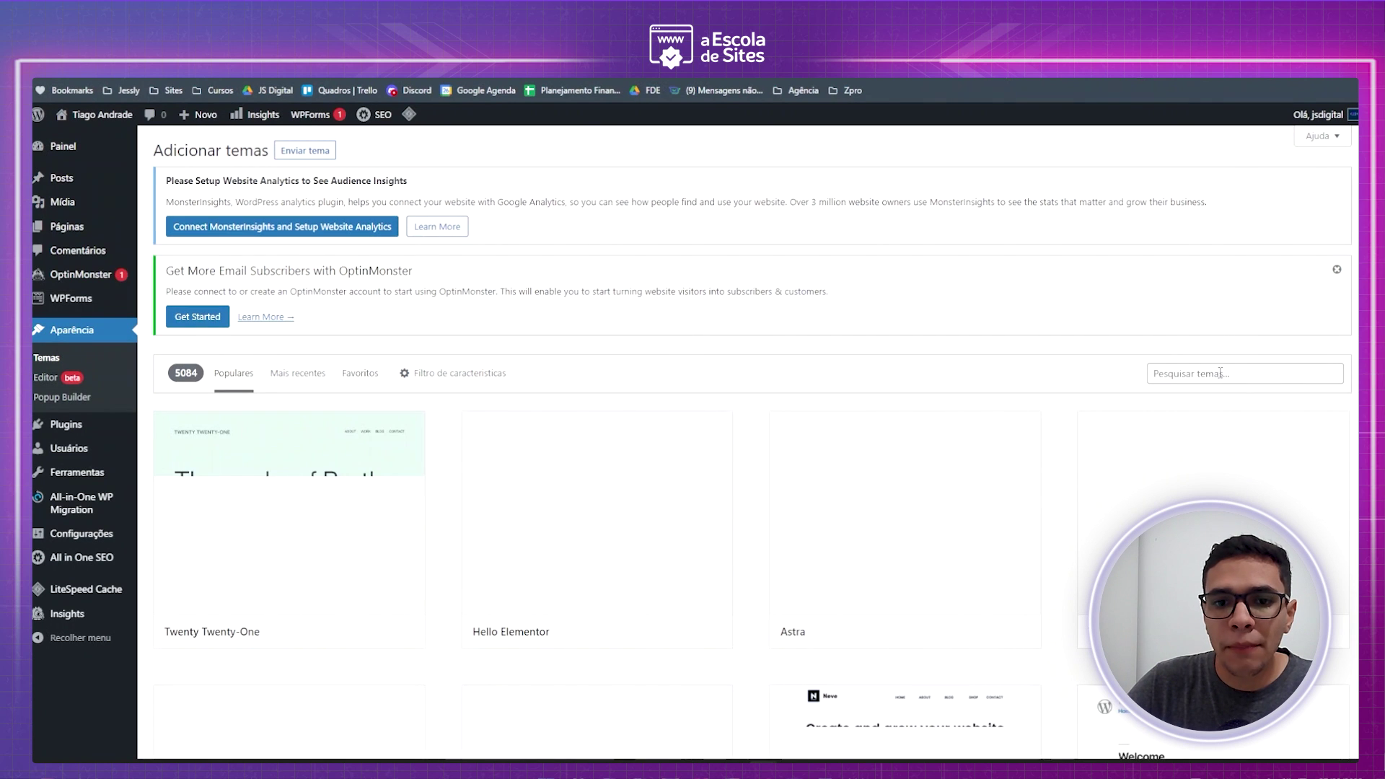
- Install the Hello Elementor theme and activate it
scroll(592, 364, "down", 3)
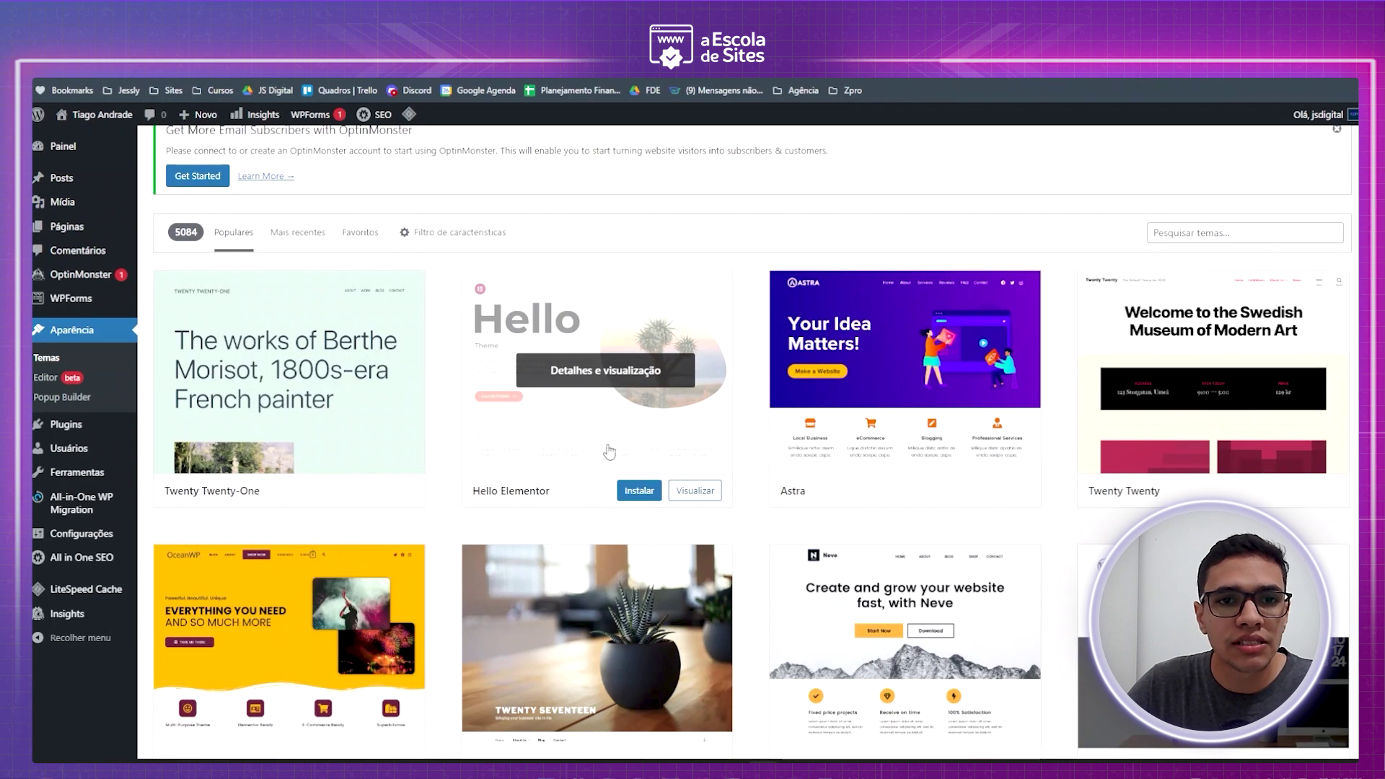
scroll(610, 437, "up", 1)
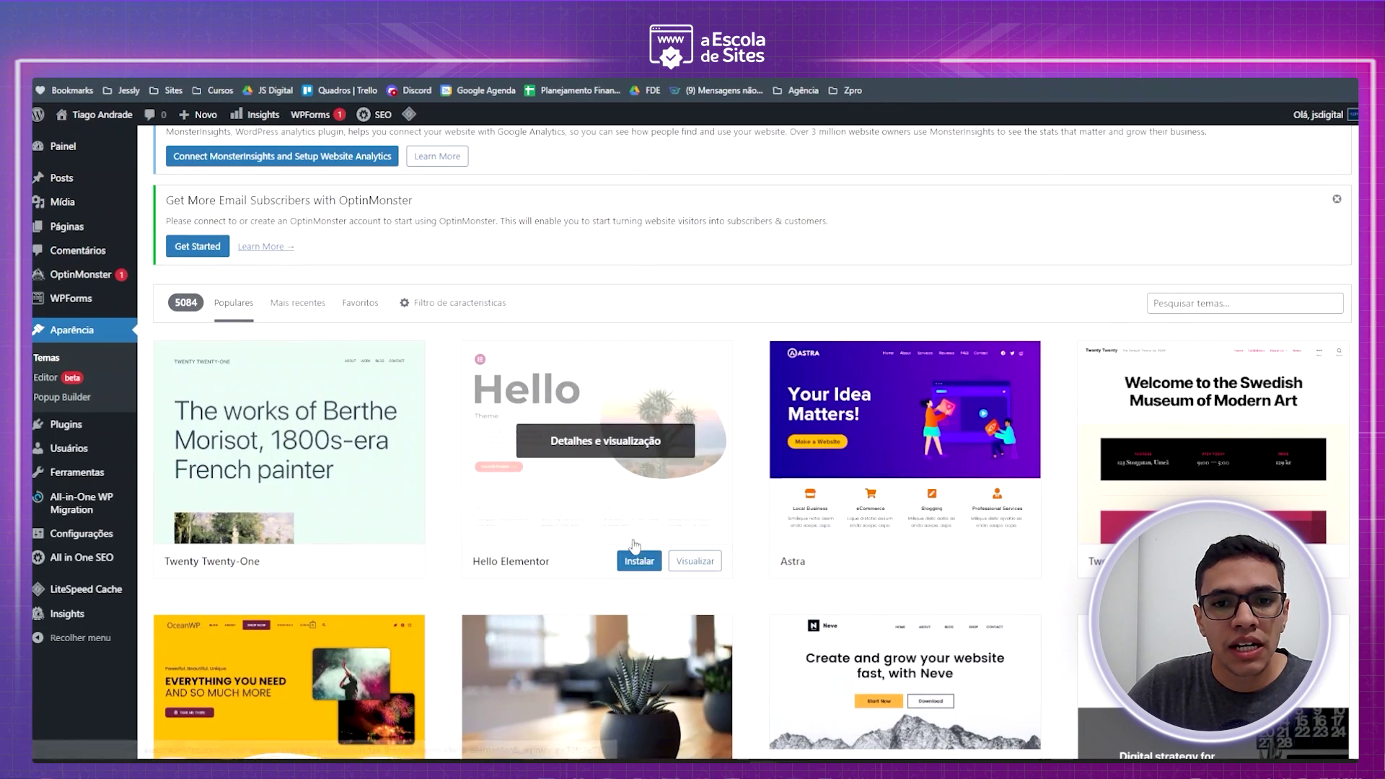
left_click(643, 563)
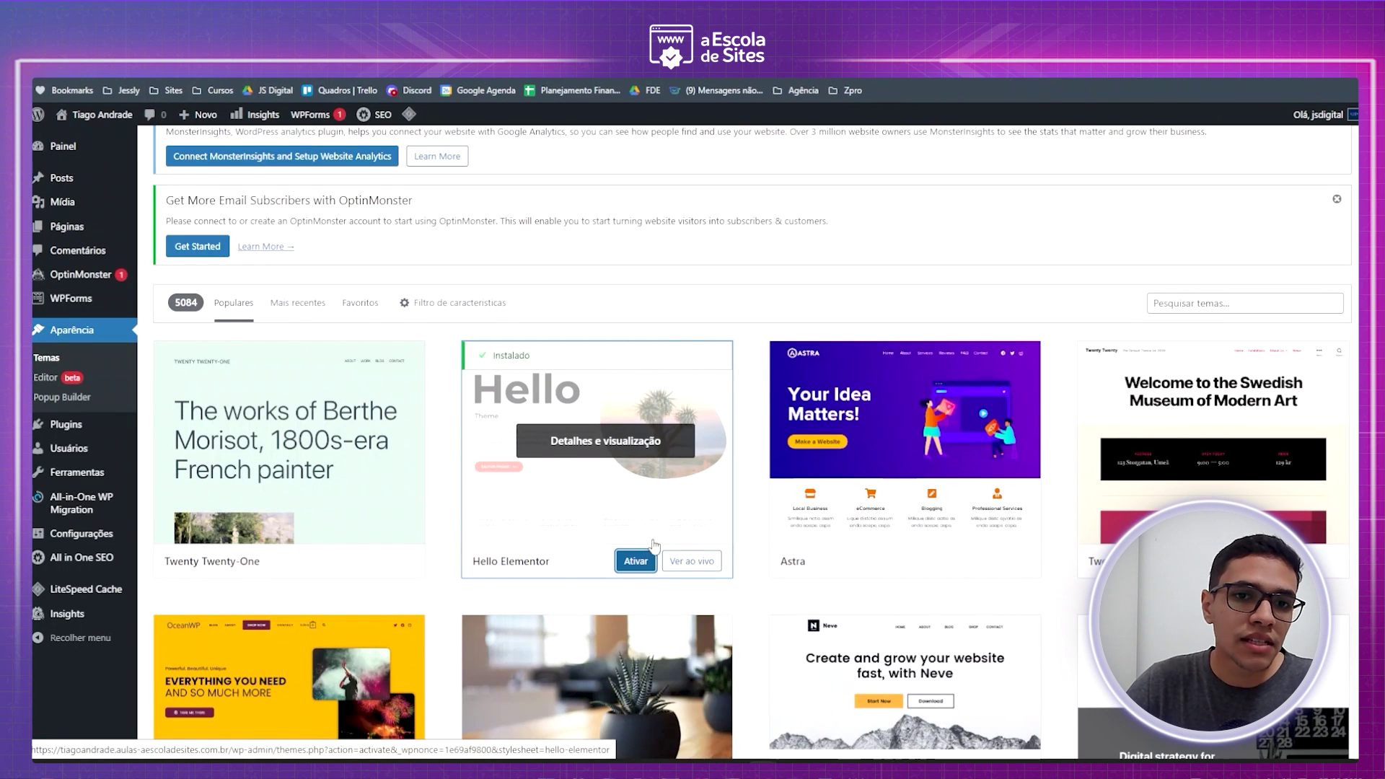
left_click(649, 560)
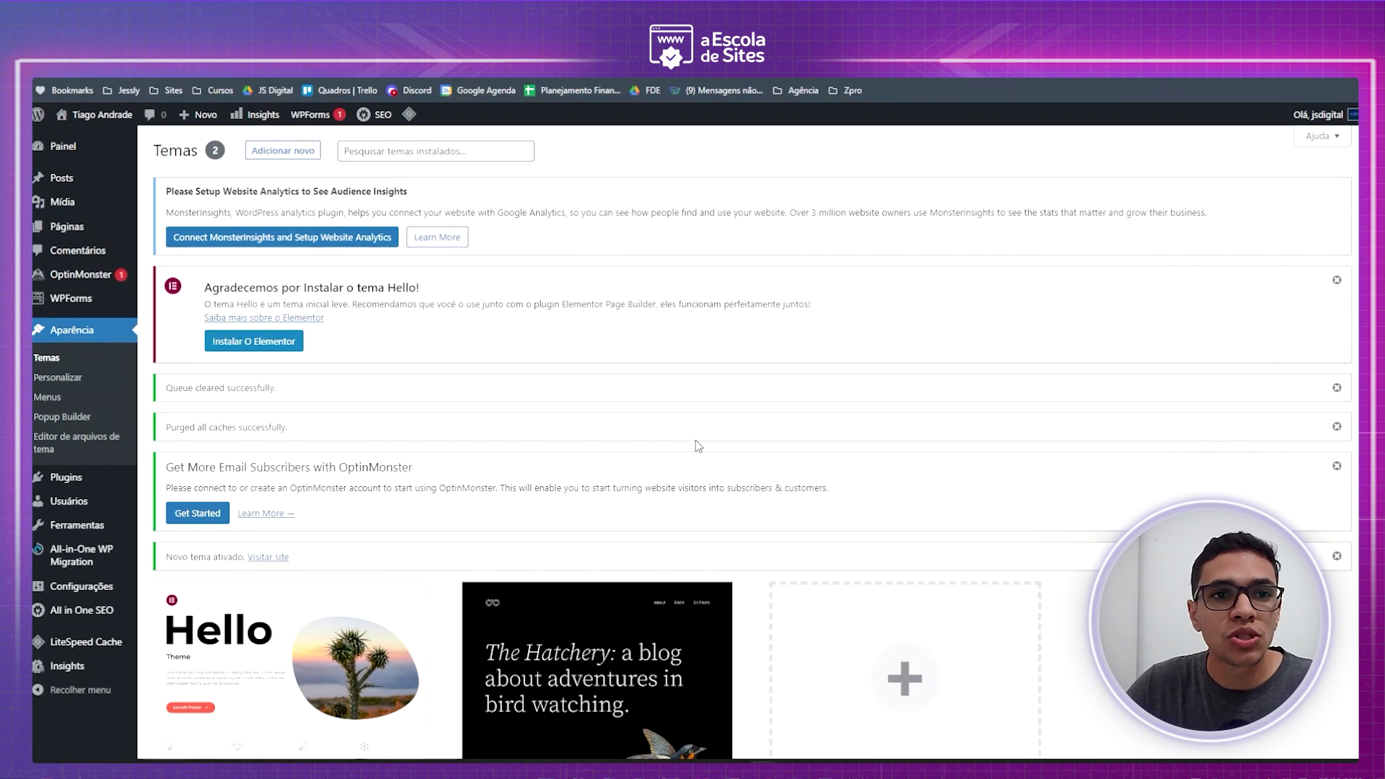
scroll(733, 426, "down", 2)
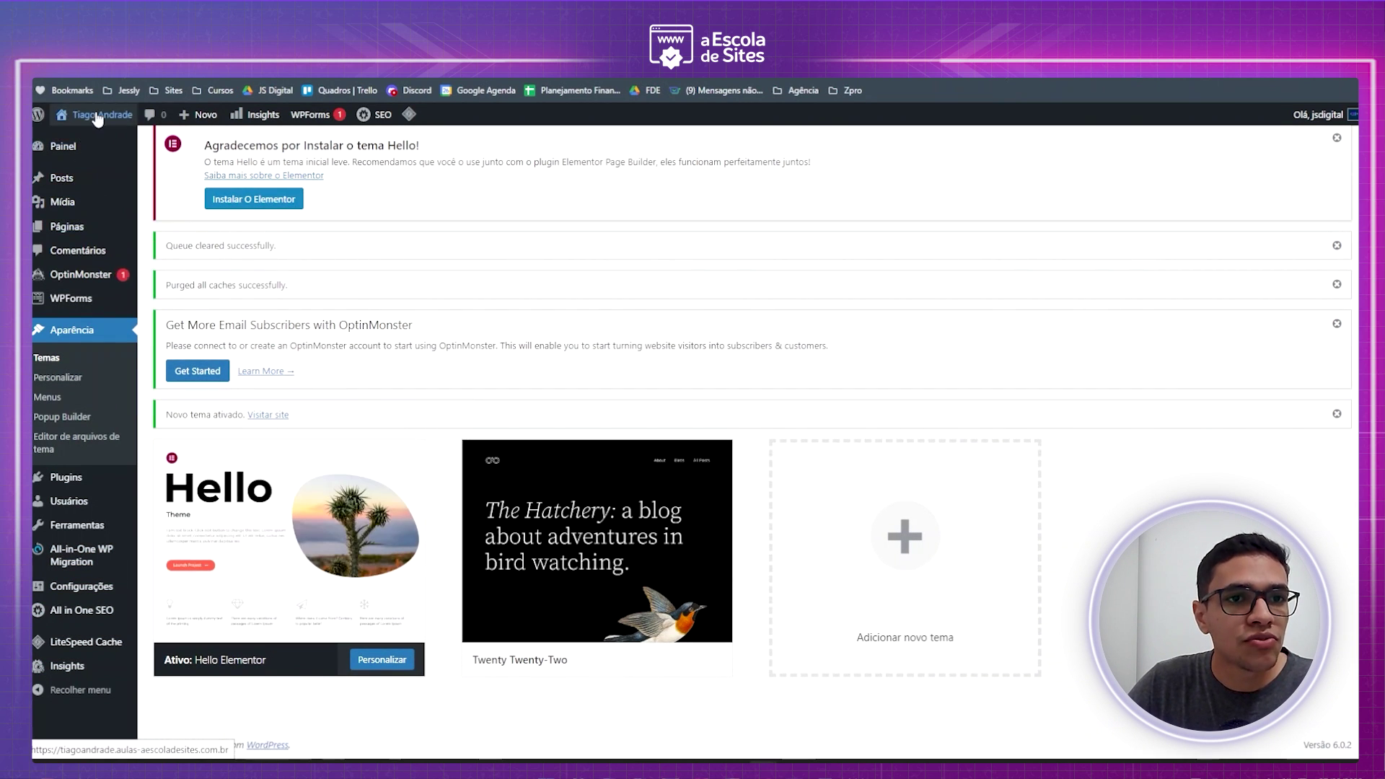
mouse_move(98, 119)
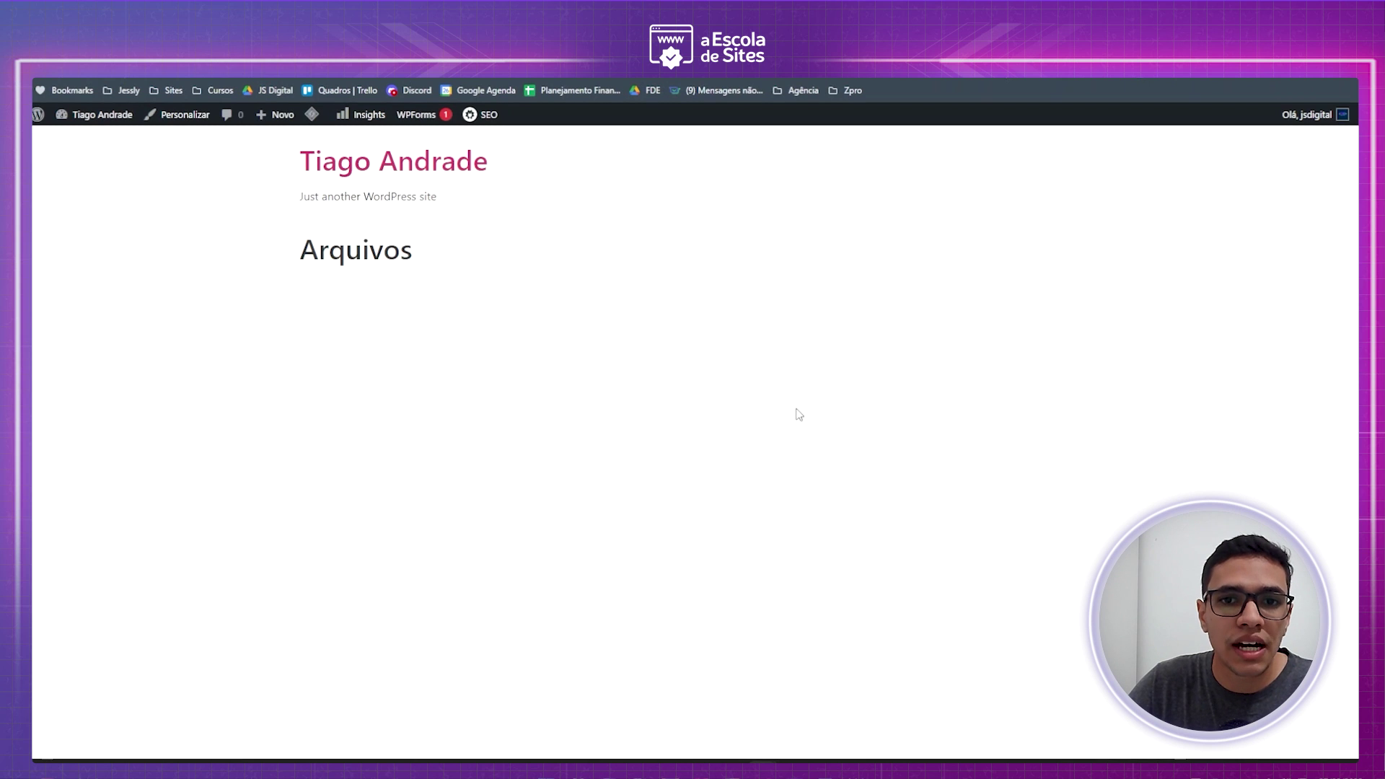
- Delete the Twenty Twenty-Two theme, leaving Hello Elementor as the only installed theme
key("alt+Left")
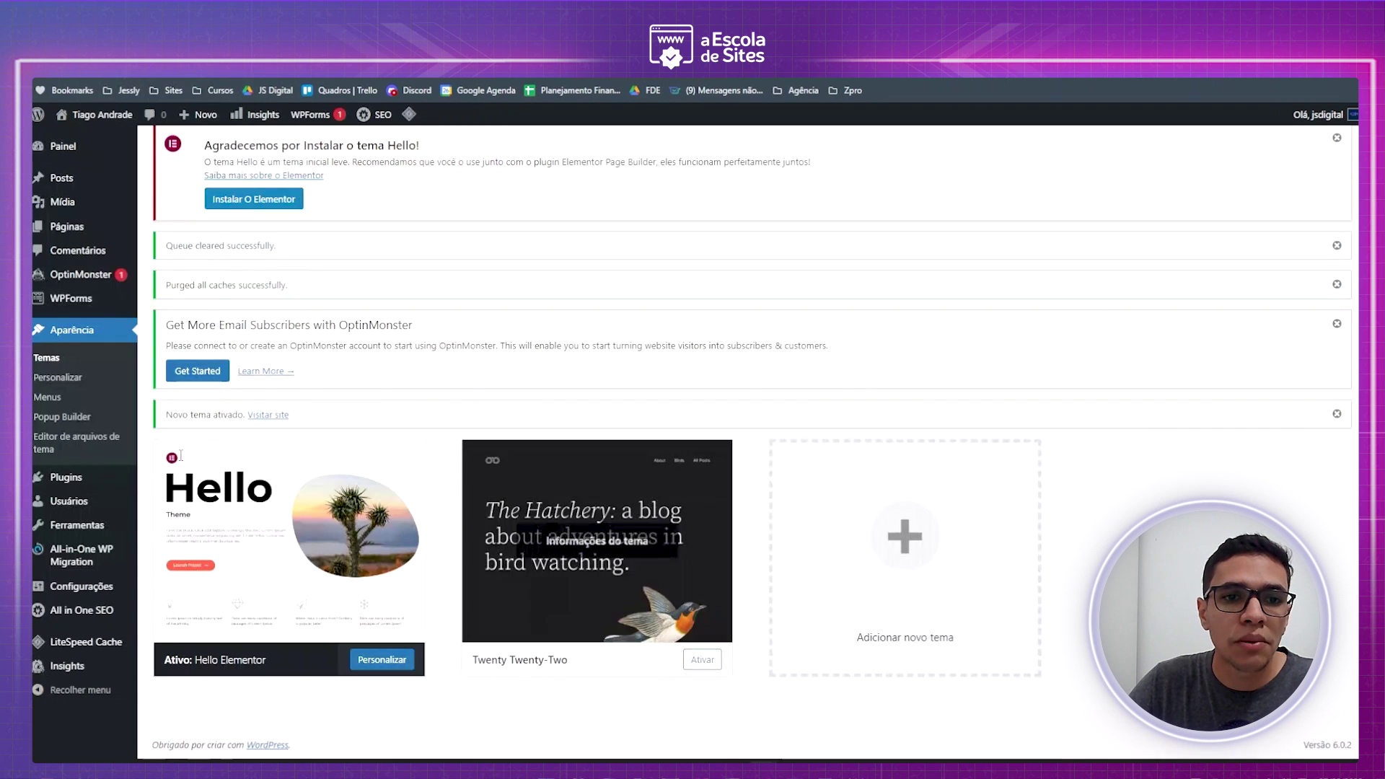
key("alt+Right")
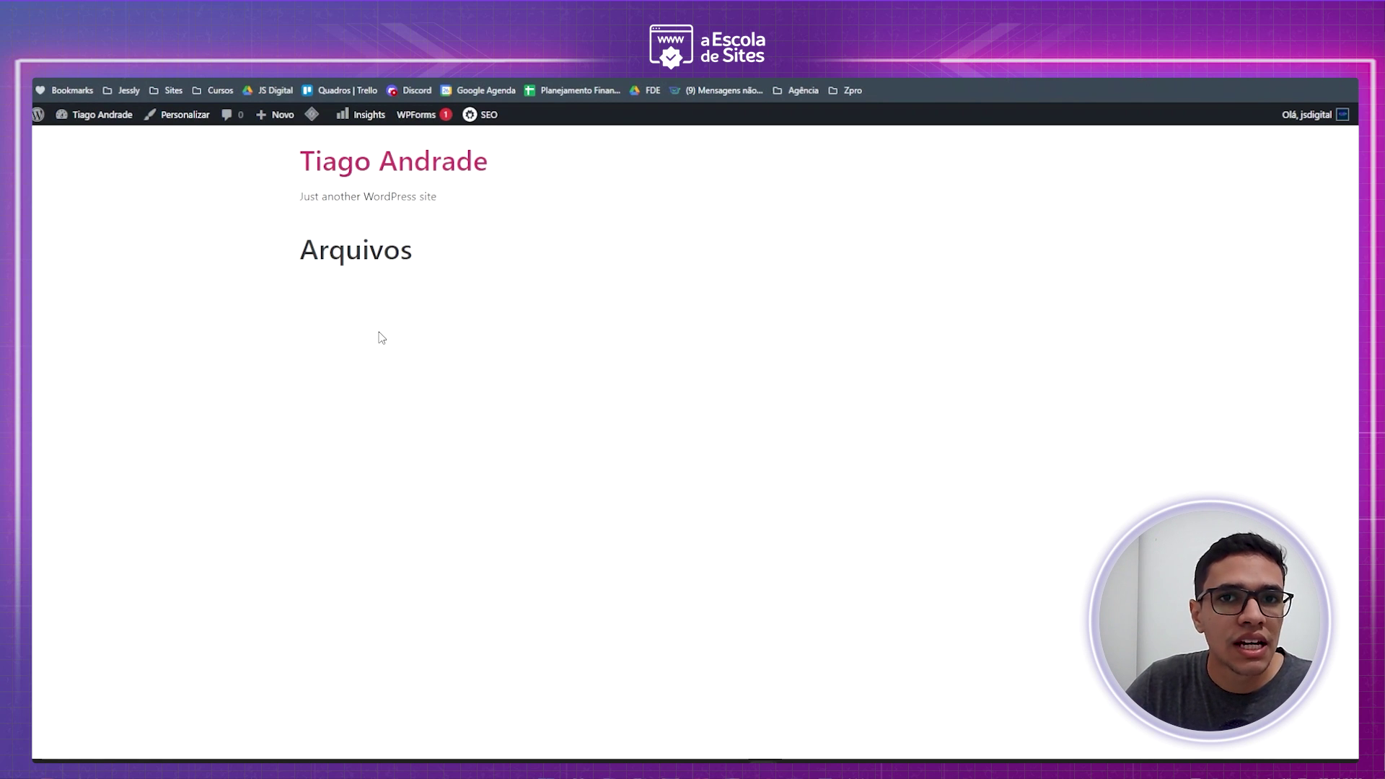
key("alt+Left")
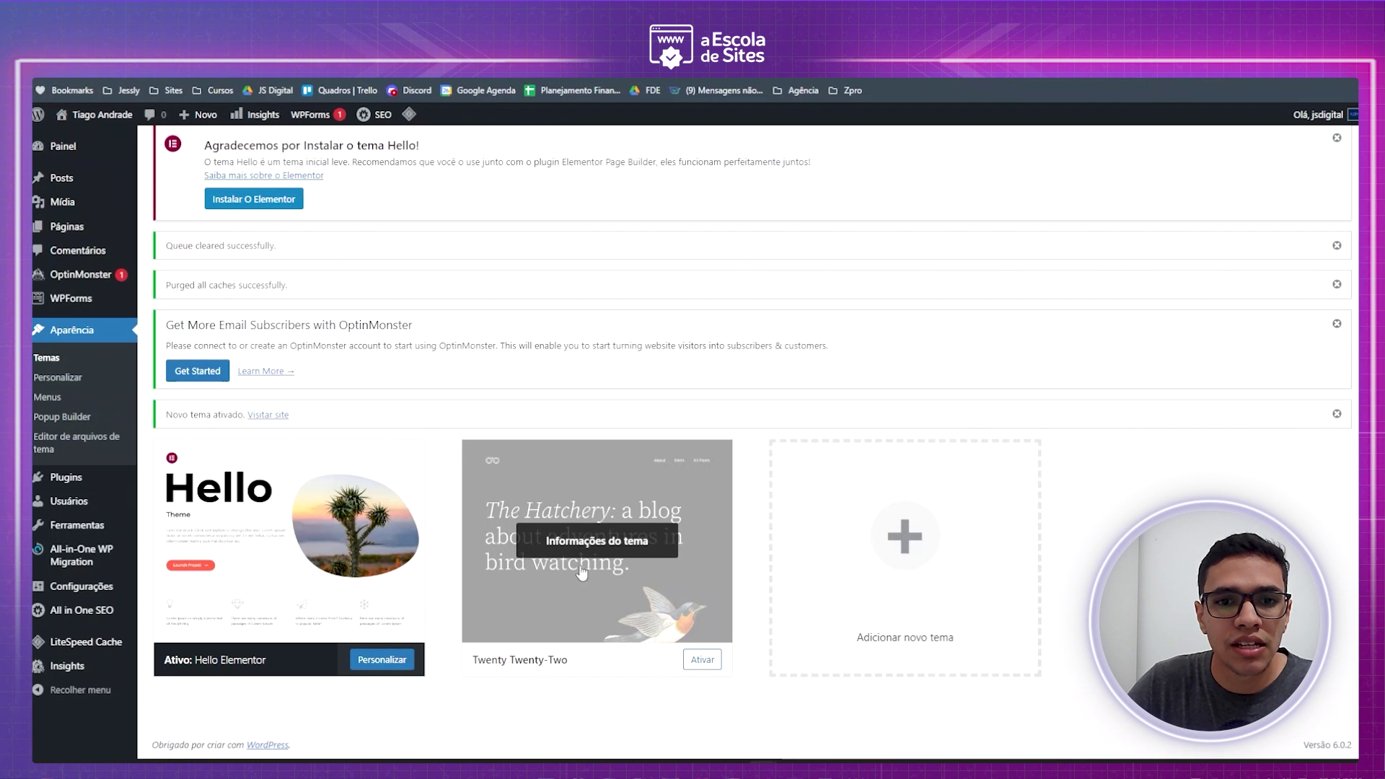
left_click(555, 544)
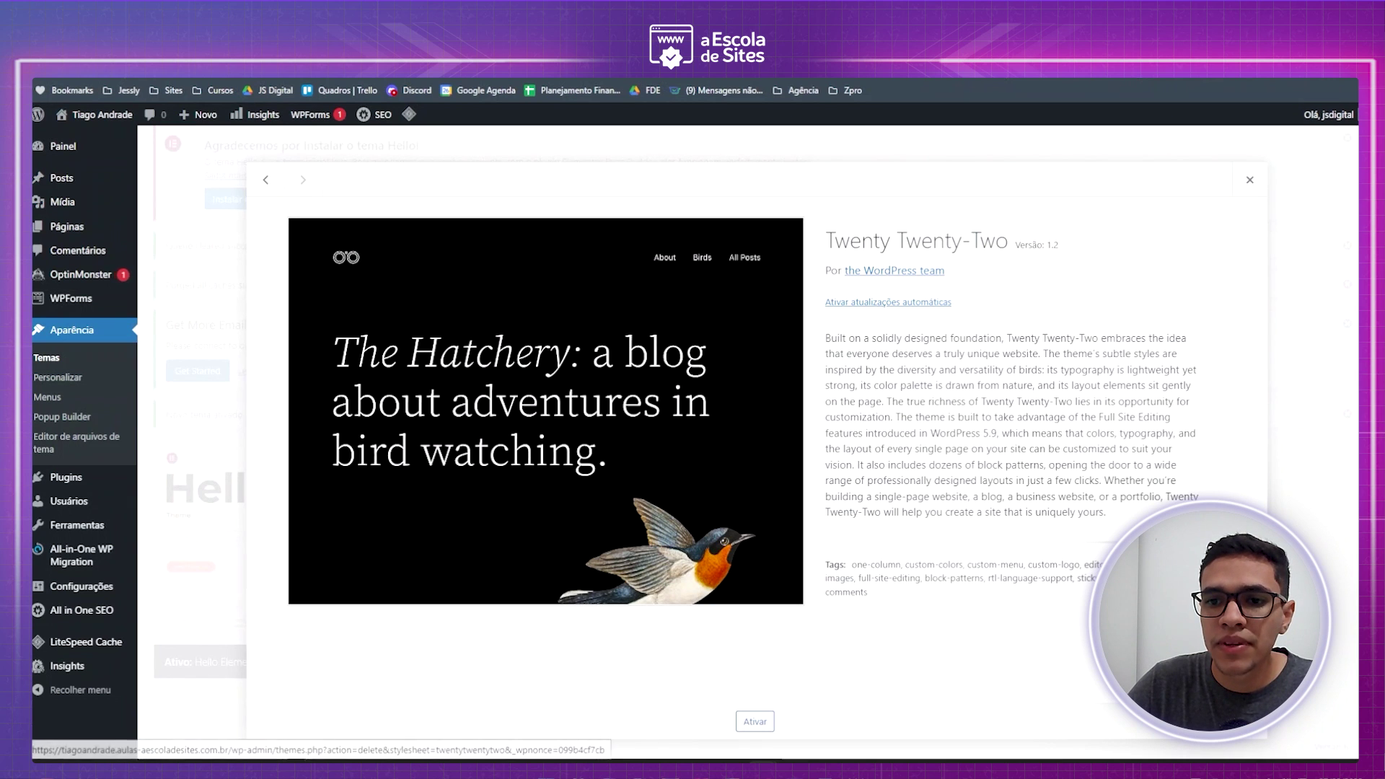
left_click(1100, 676)
left_click(759, 164)
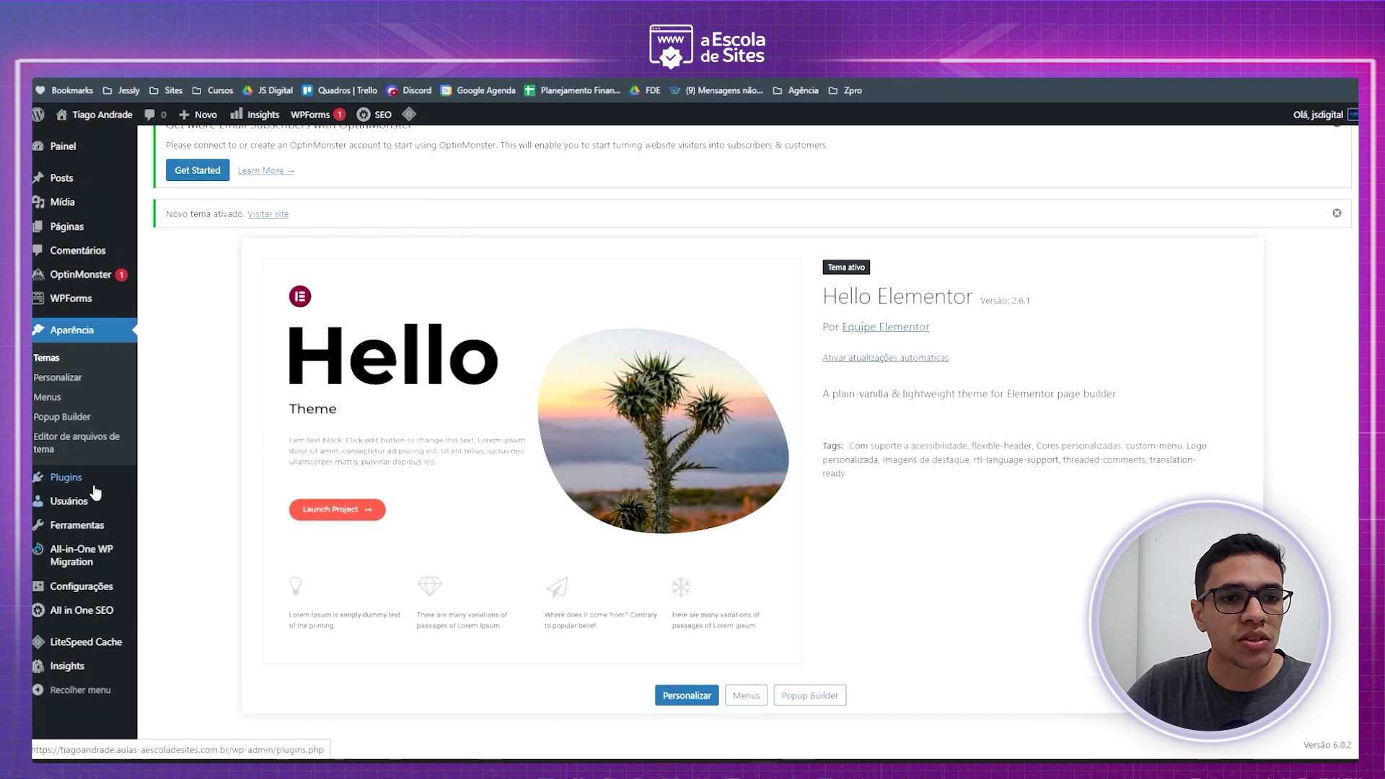
mouse_move(73, 488)
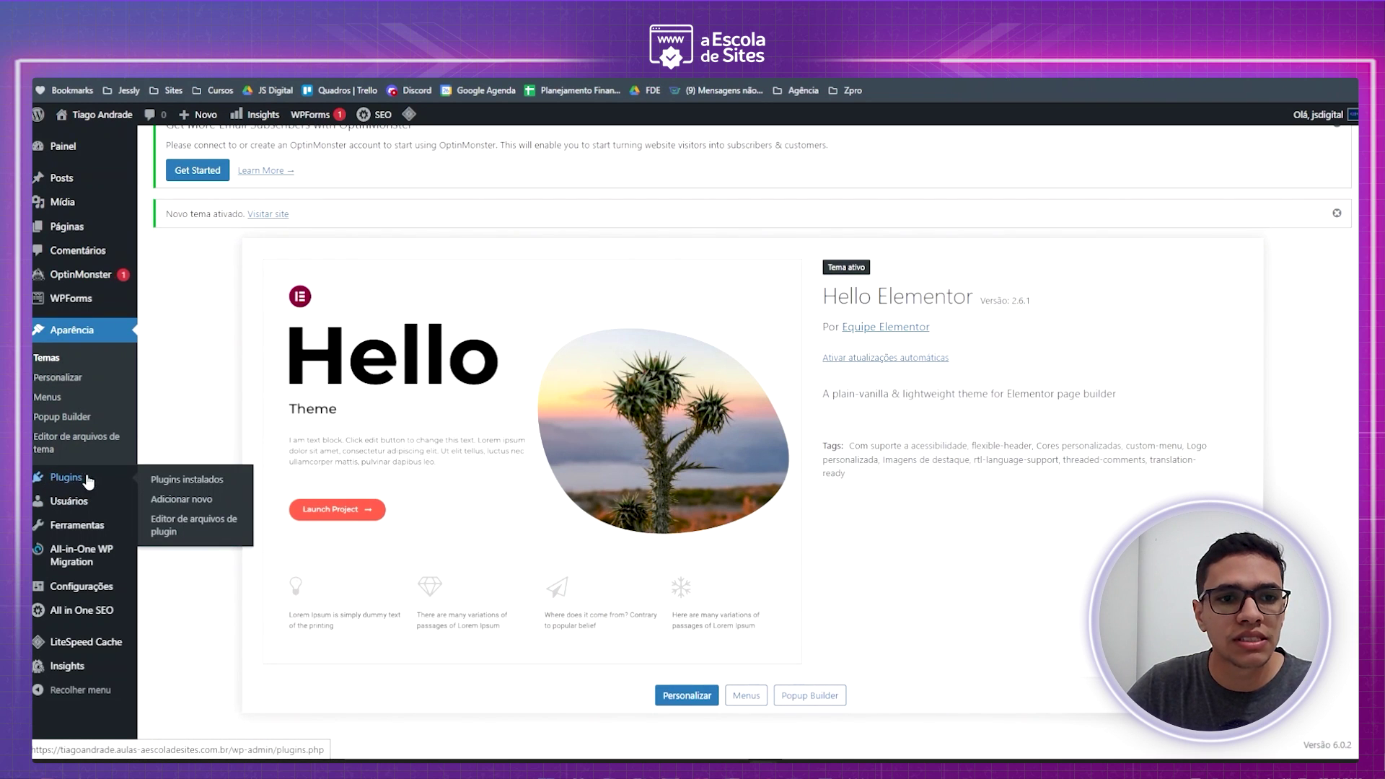
- Open the installed plugins list and review the nine plugins
left_click(66, 477)
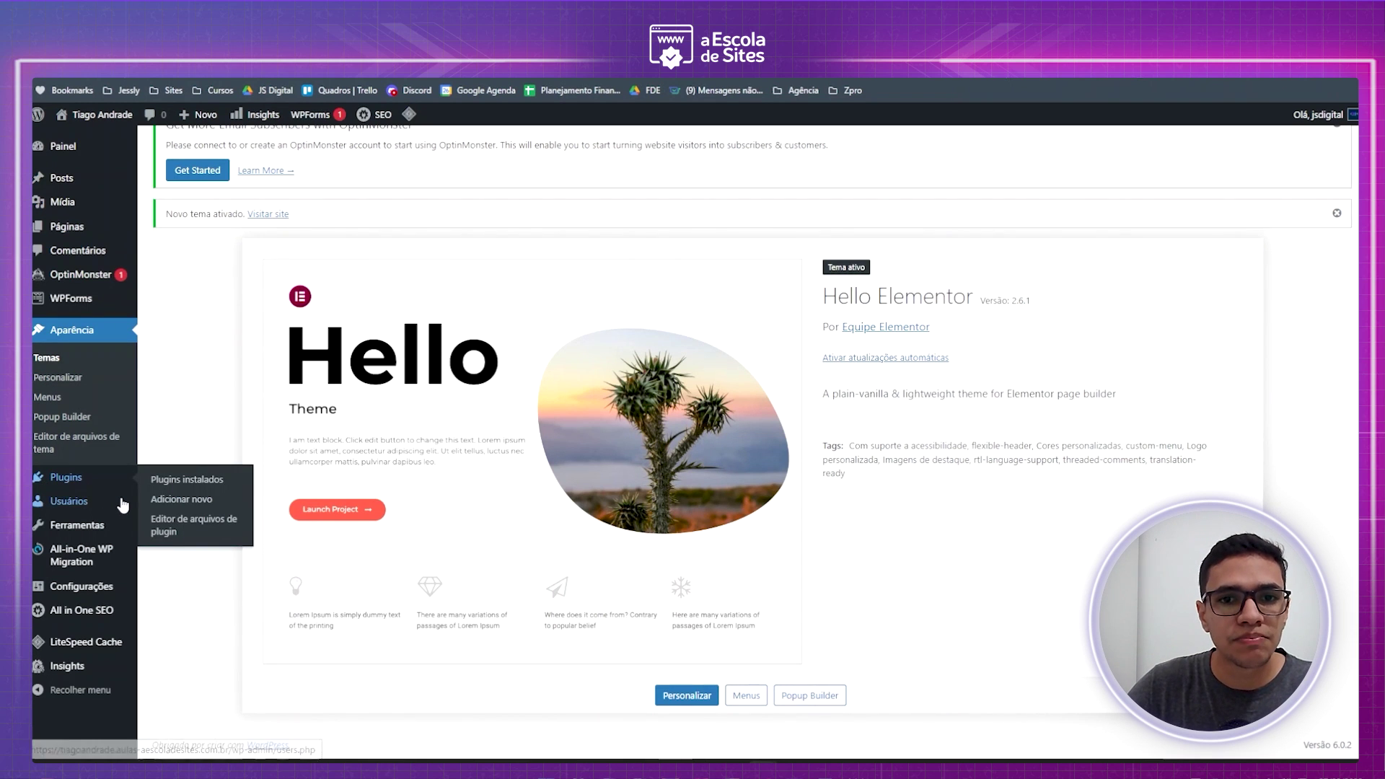
scroll(262, 427, "down", 6)
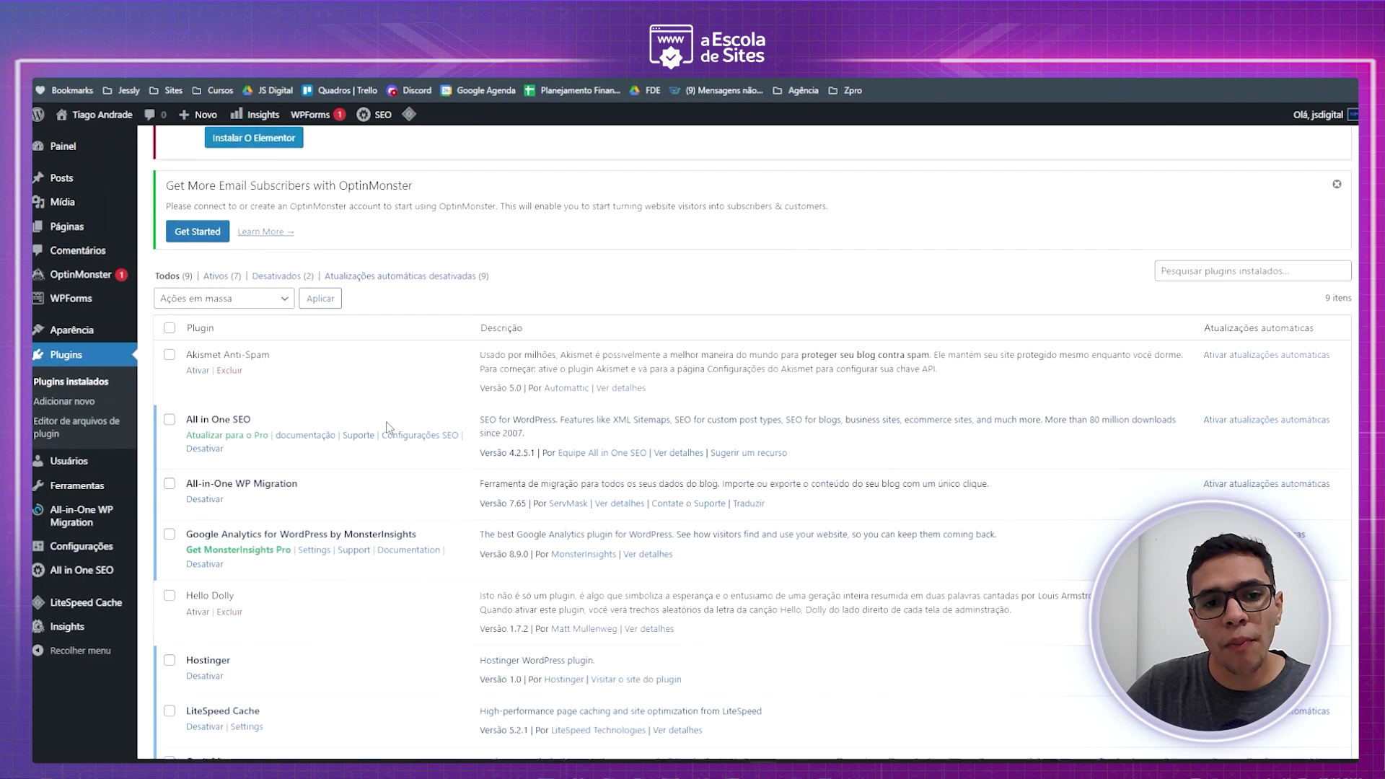
scroll(262, 428, "up", 2)
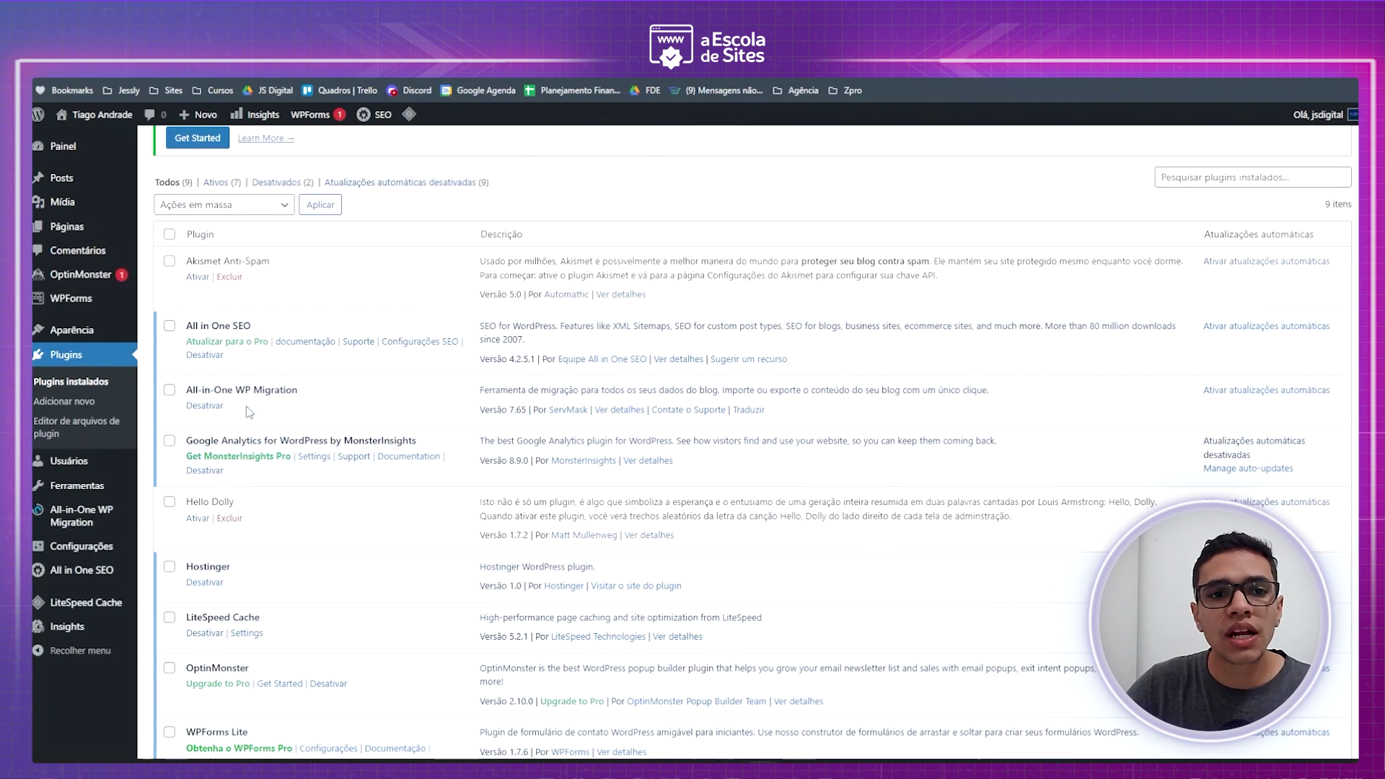
scroll(288, 324, "down", 1)
scroll(286, 368, "down", 1)
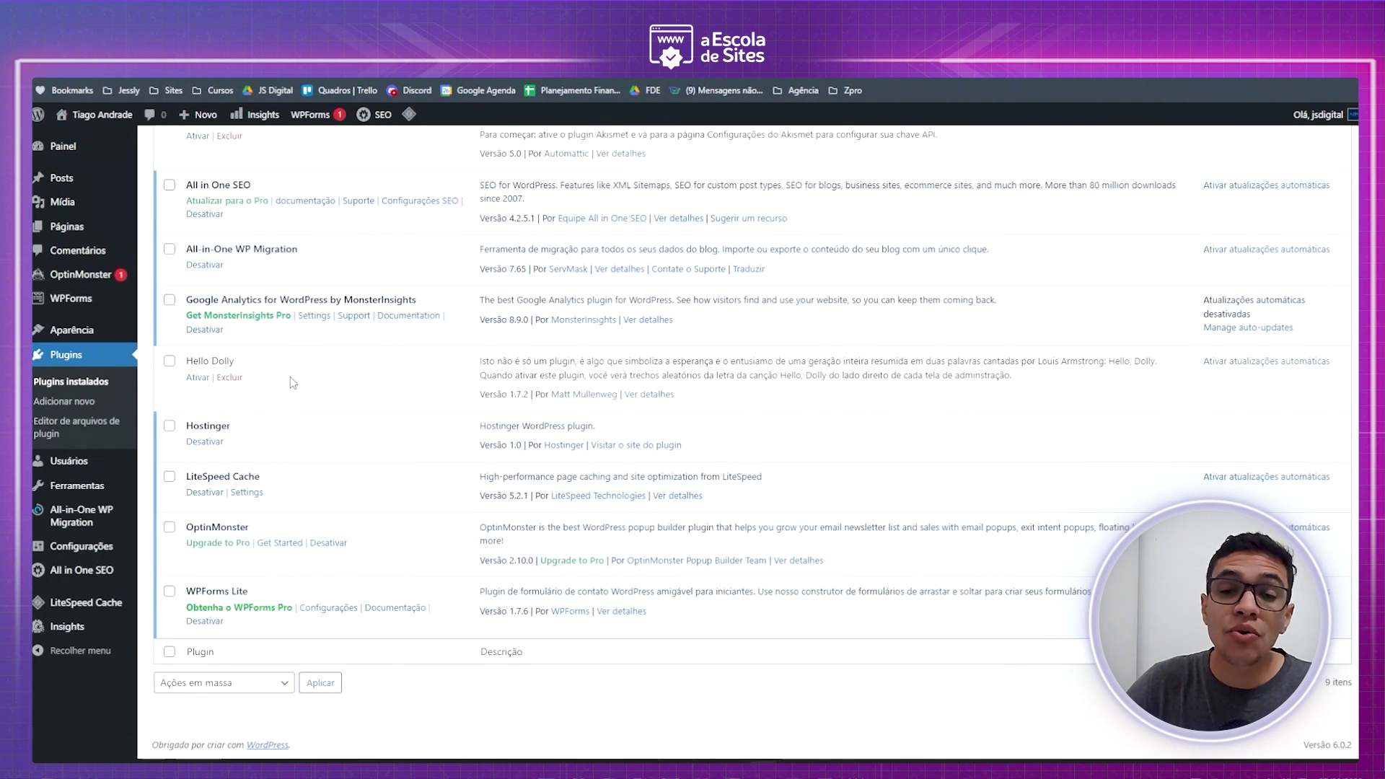
scroll(294, 392, "up", 2)
scroll(296, 397, "down", 2)
scroll(297, 393, "up", 3)
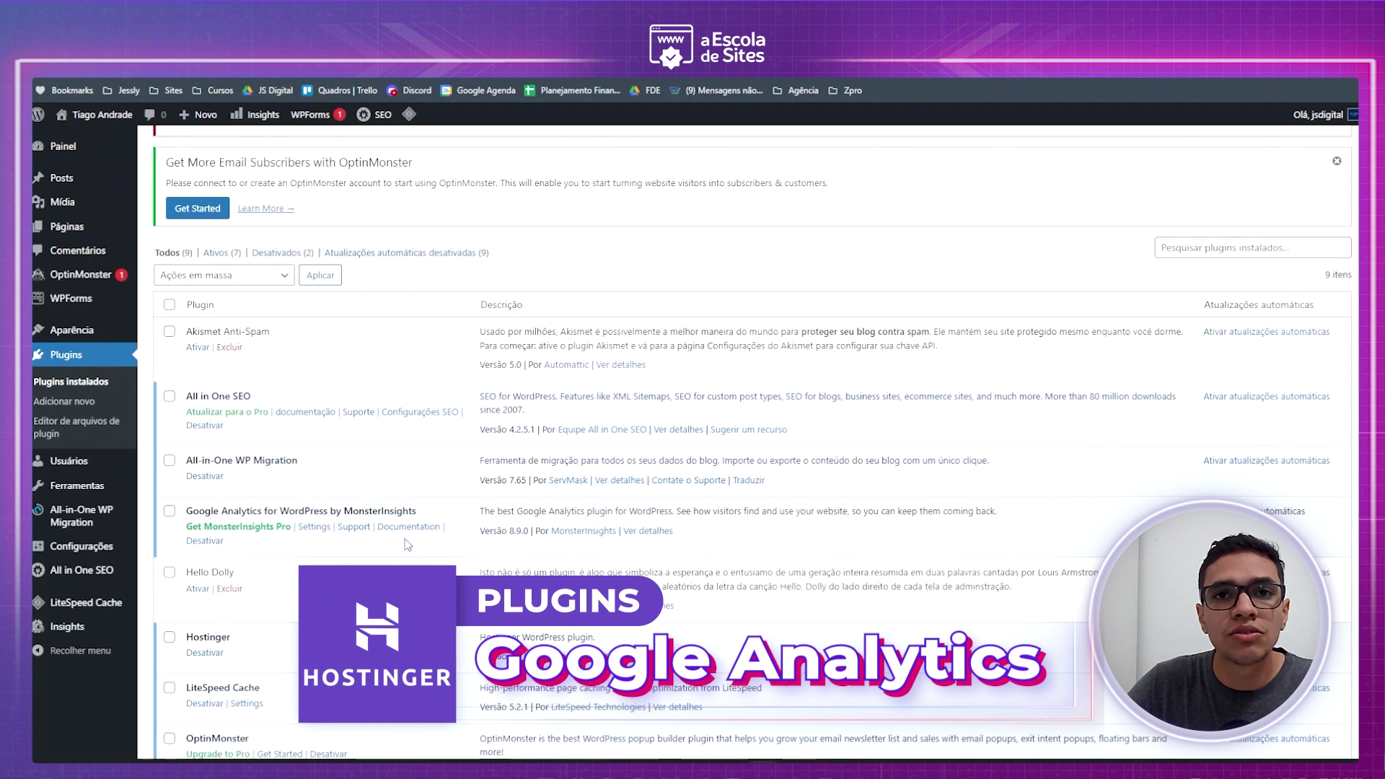
scroll(408, 545, "down", 1)
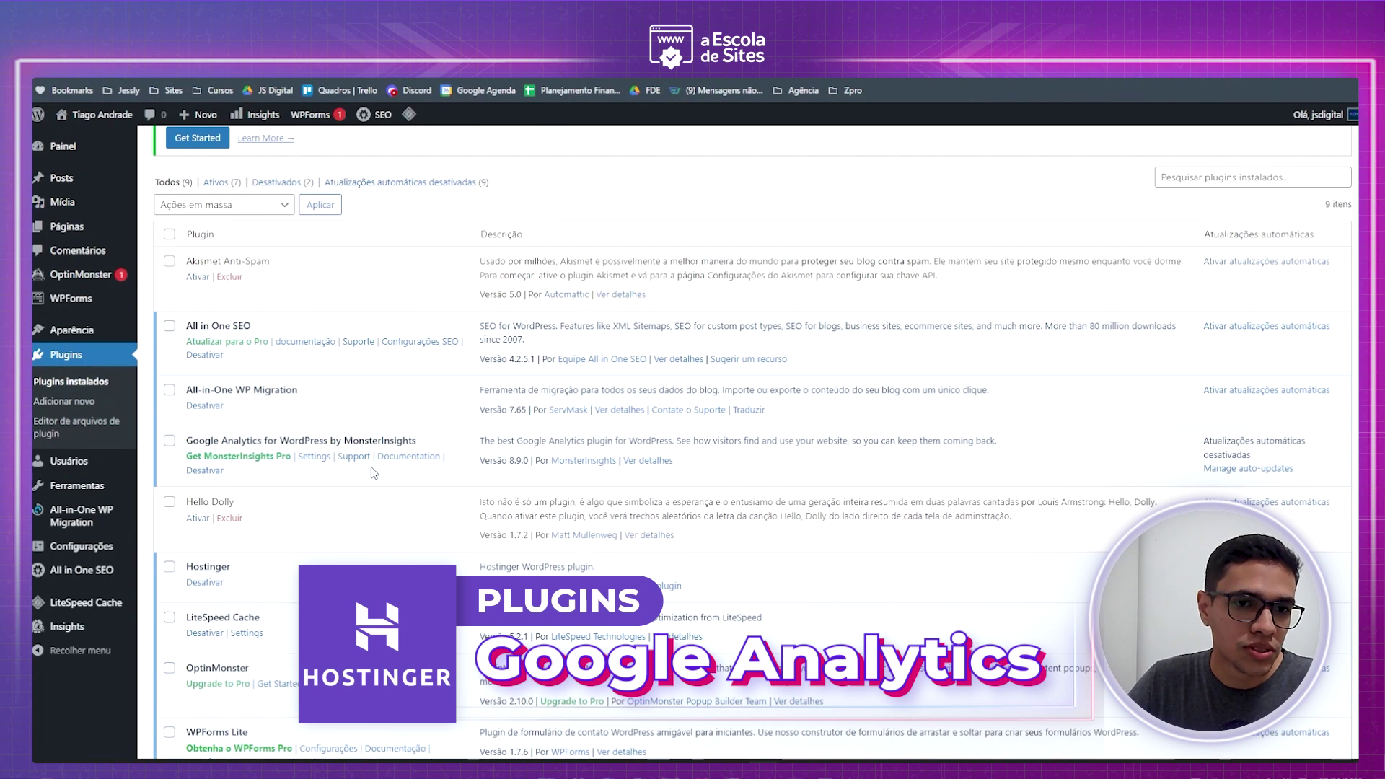
scroll(371, 466, "down", 2)
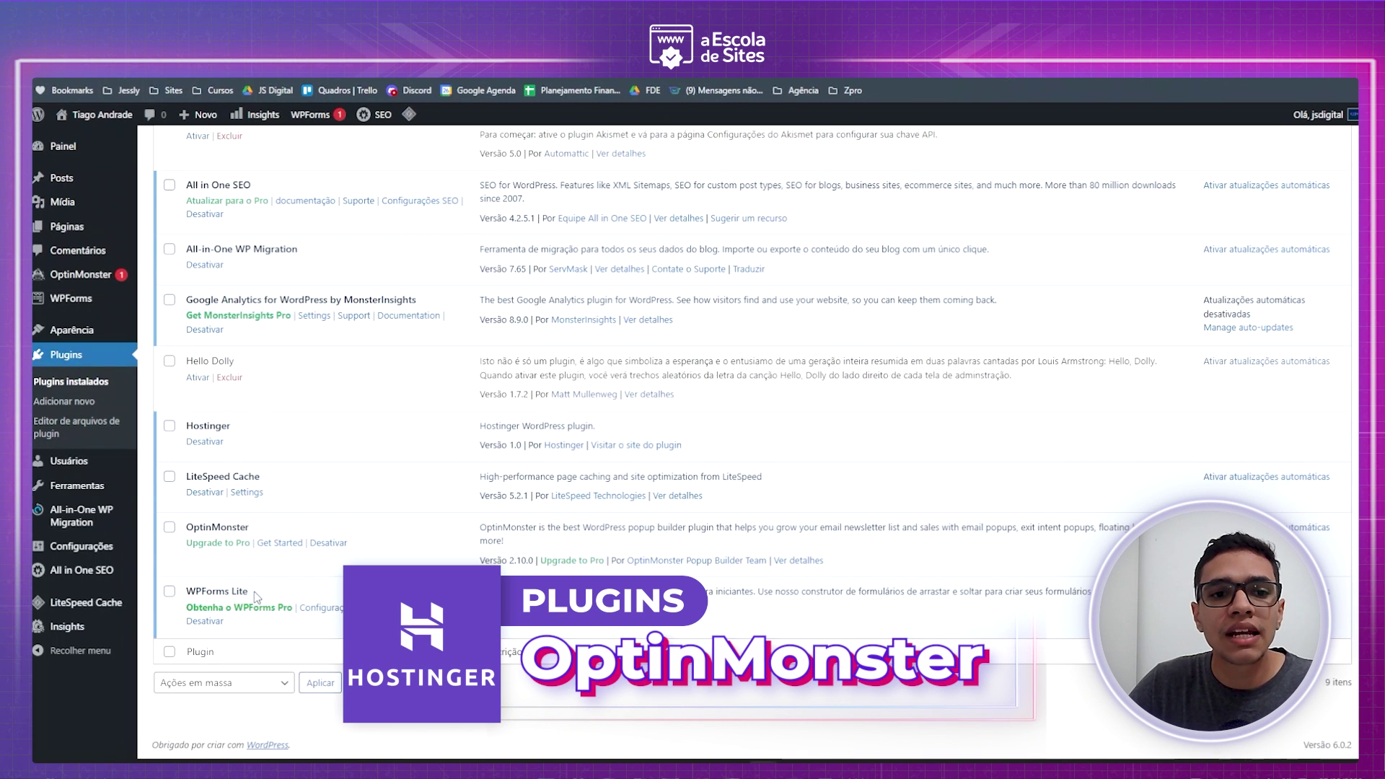
scroll(261, 593, "up", 2)
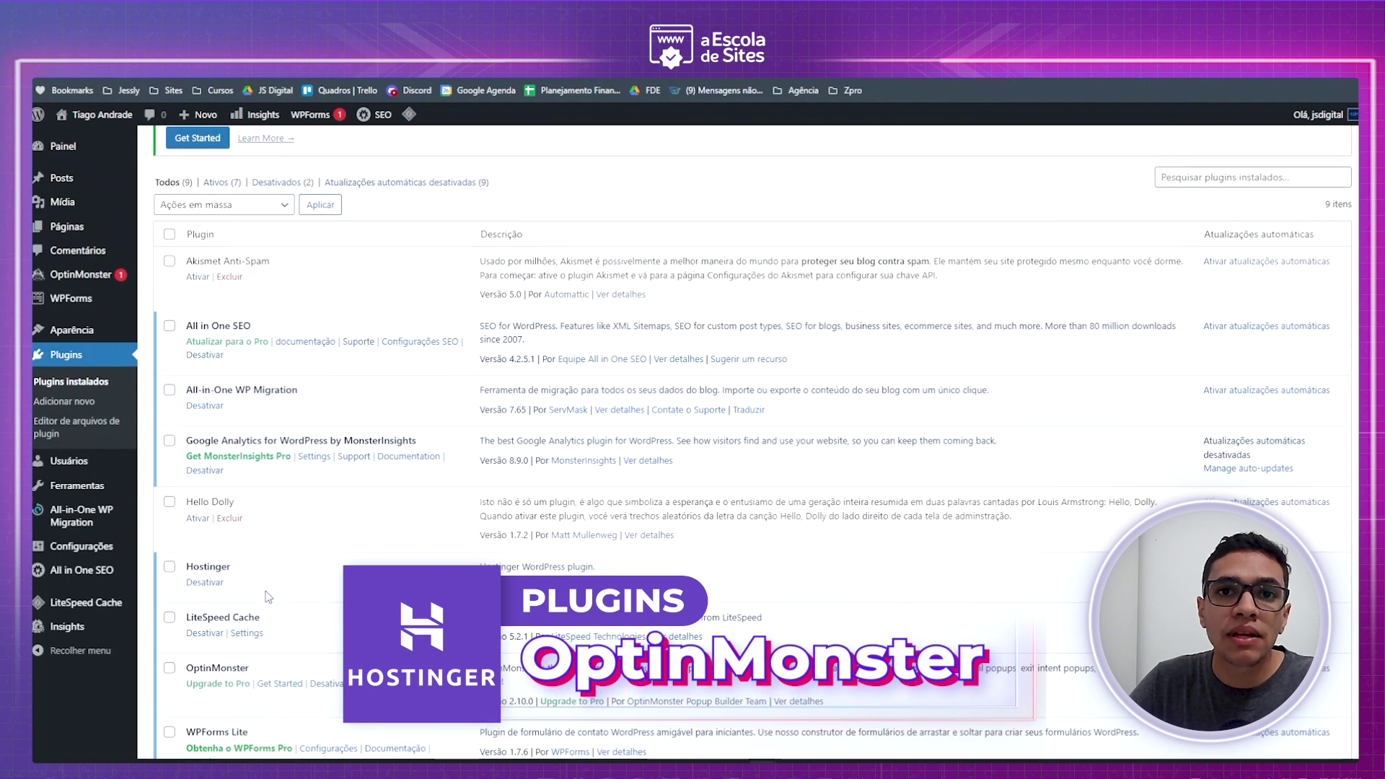
scroll(272, 594, "up", 1)
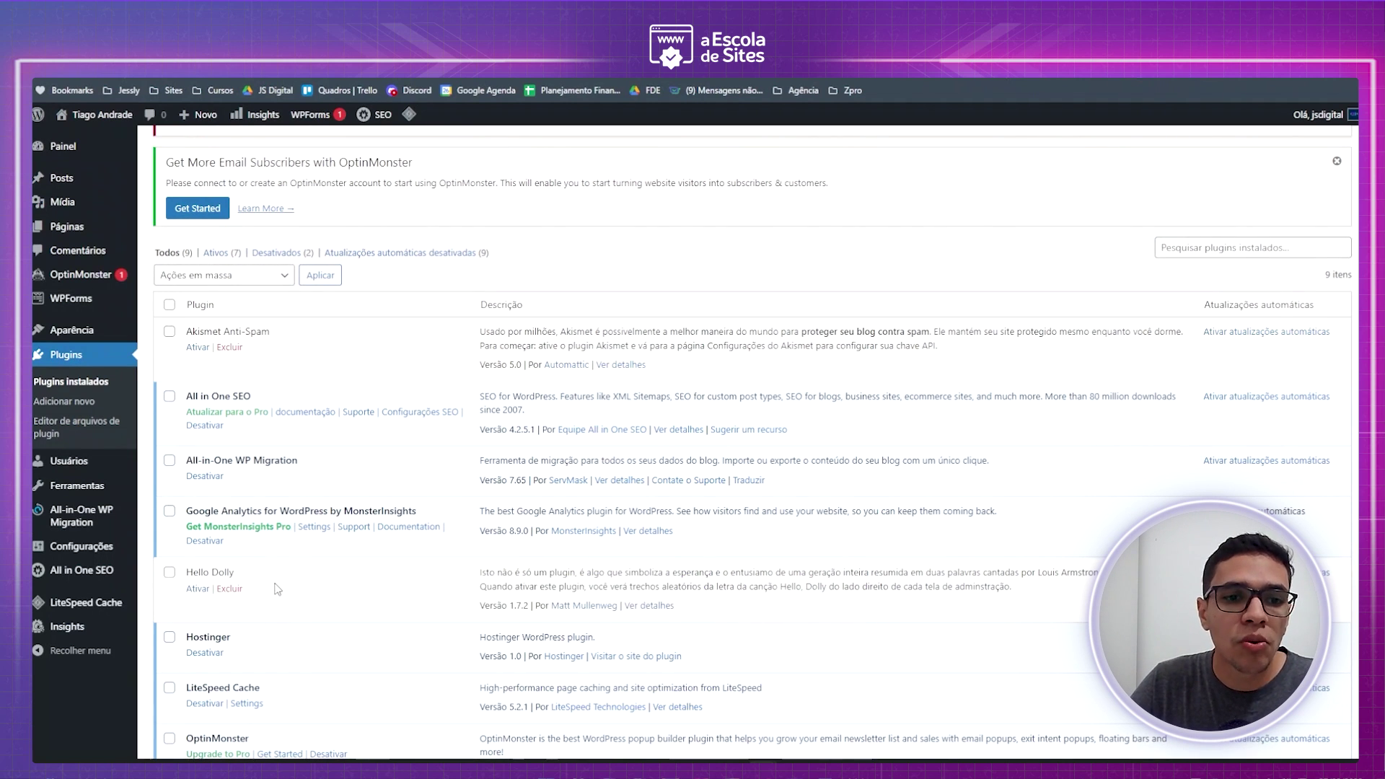
scroll(277, 590, "down", 2)
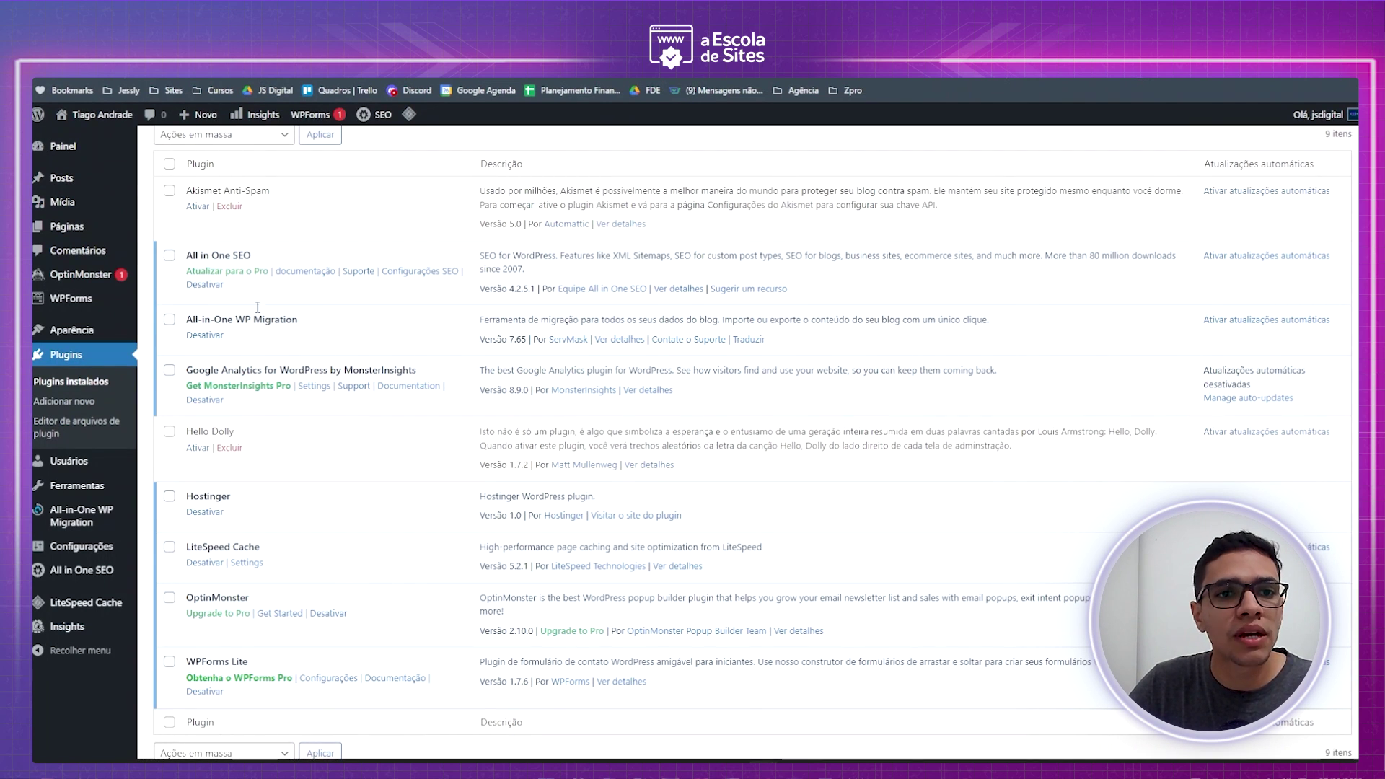
- Deactivate LiteSpeed Cache and purge all of LiteSpeed's caches
left_click_drag(265, 261, 202, 256)
left_click_drag(236, 320, 225, 336)
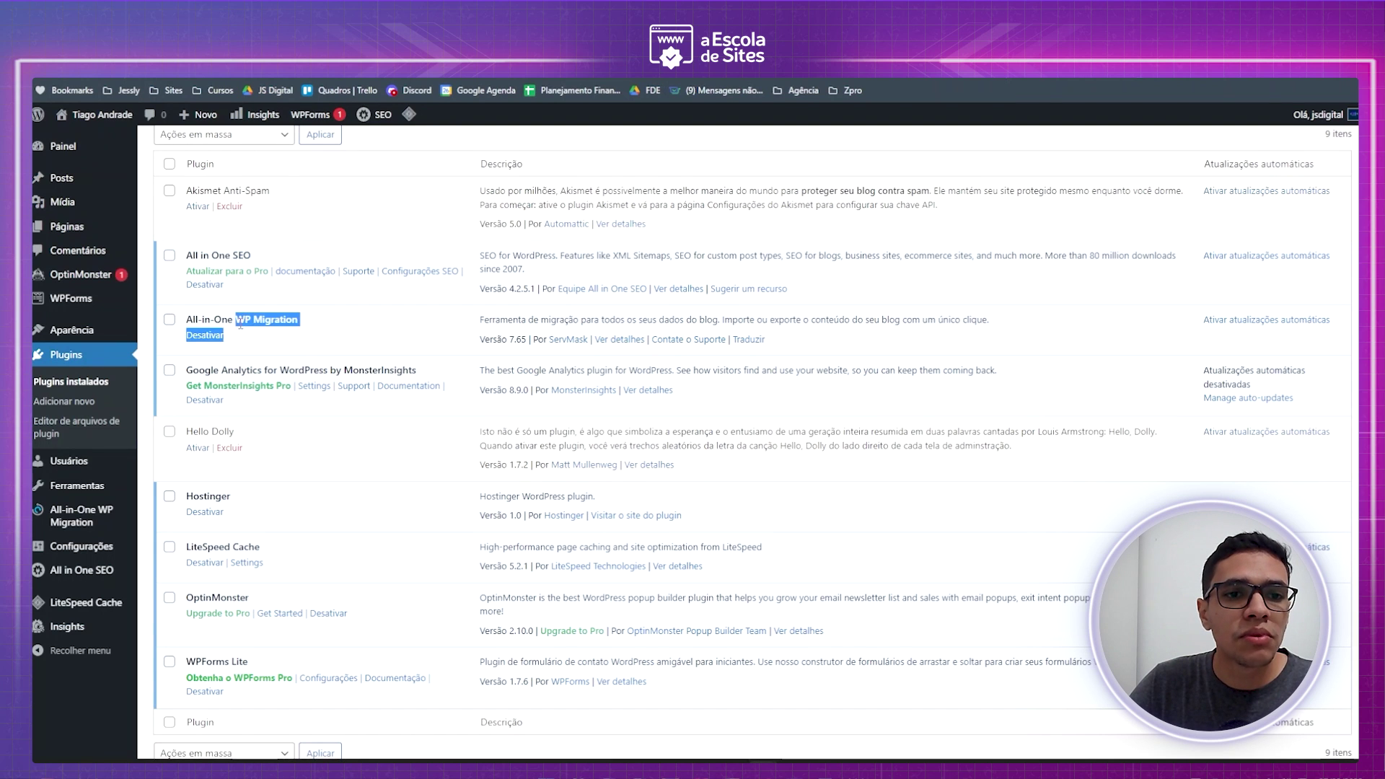
left_click_drag(290, 562, 217, 547)
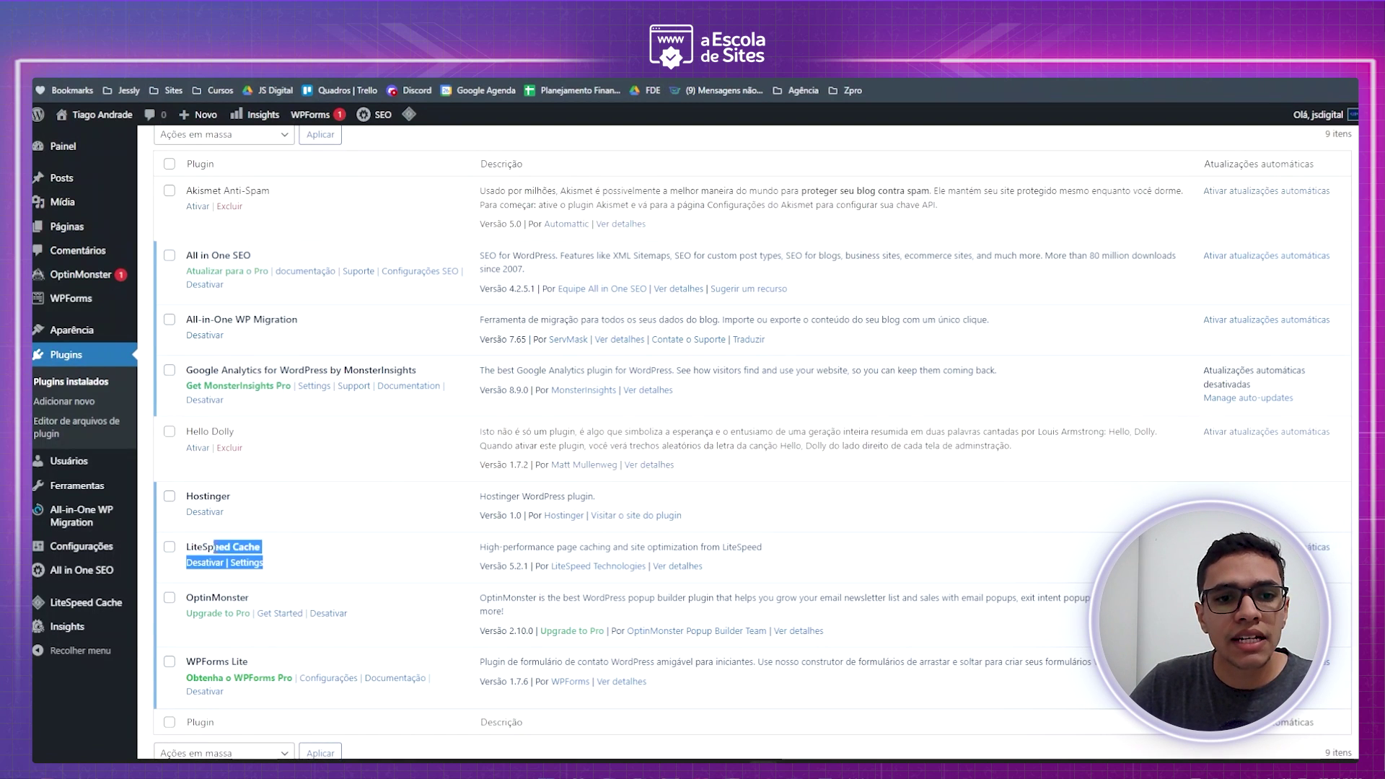
left_click(349, 561)
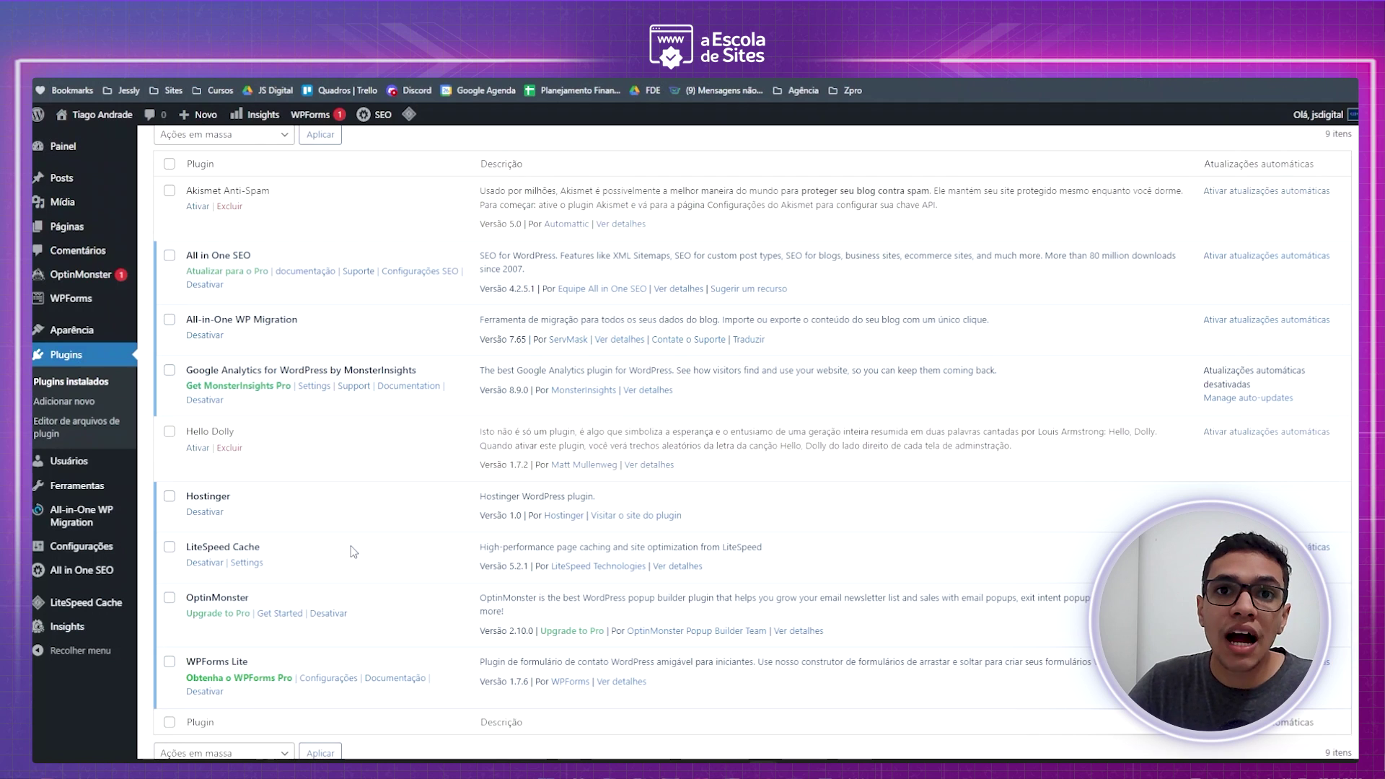
left_click(211, 564)
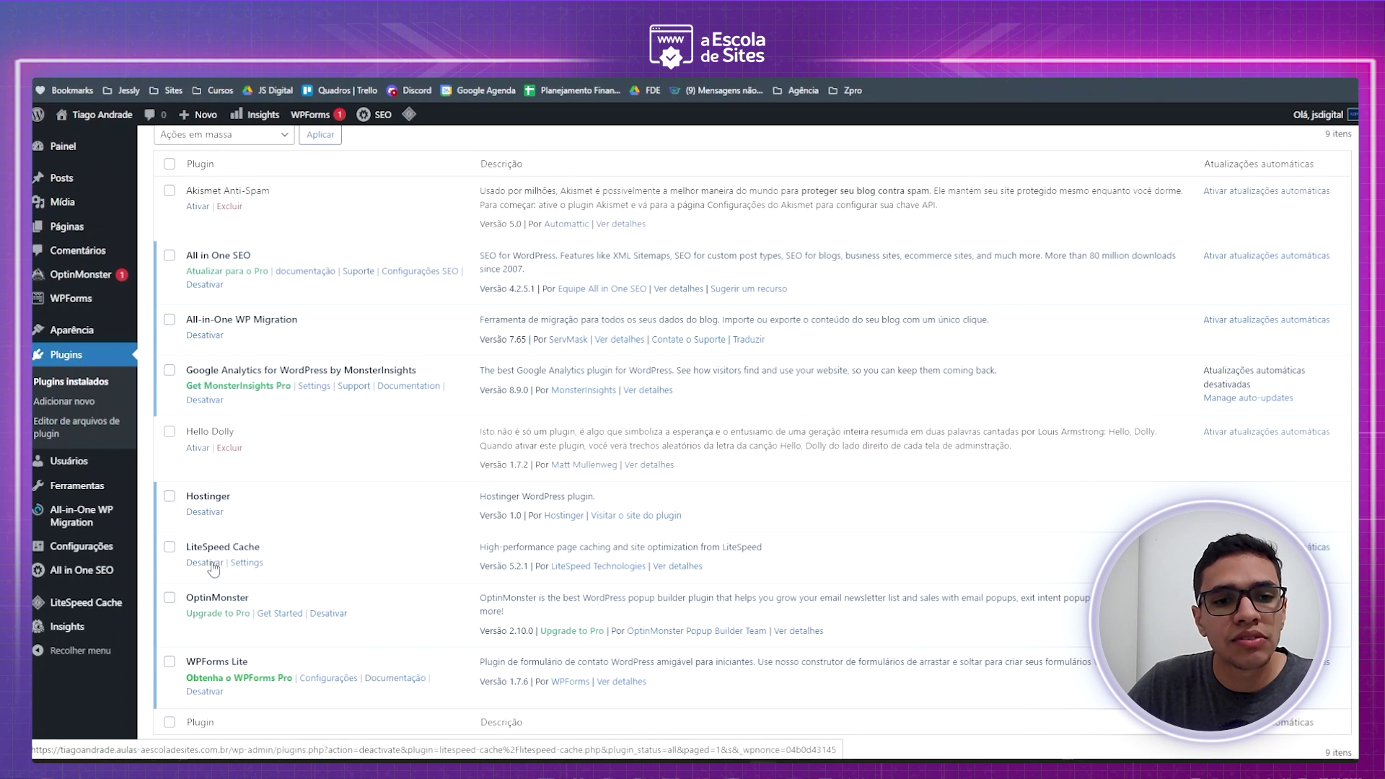
mouse_move(409, 114)
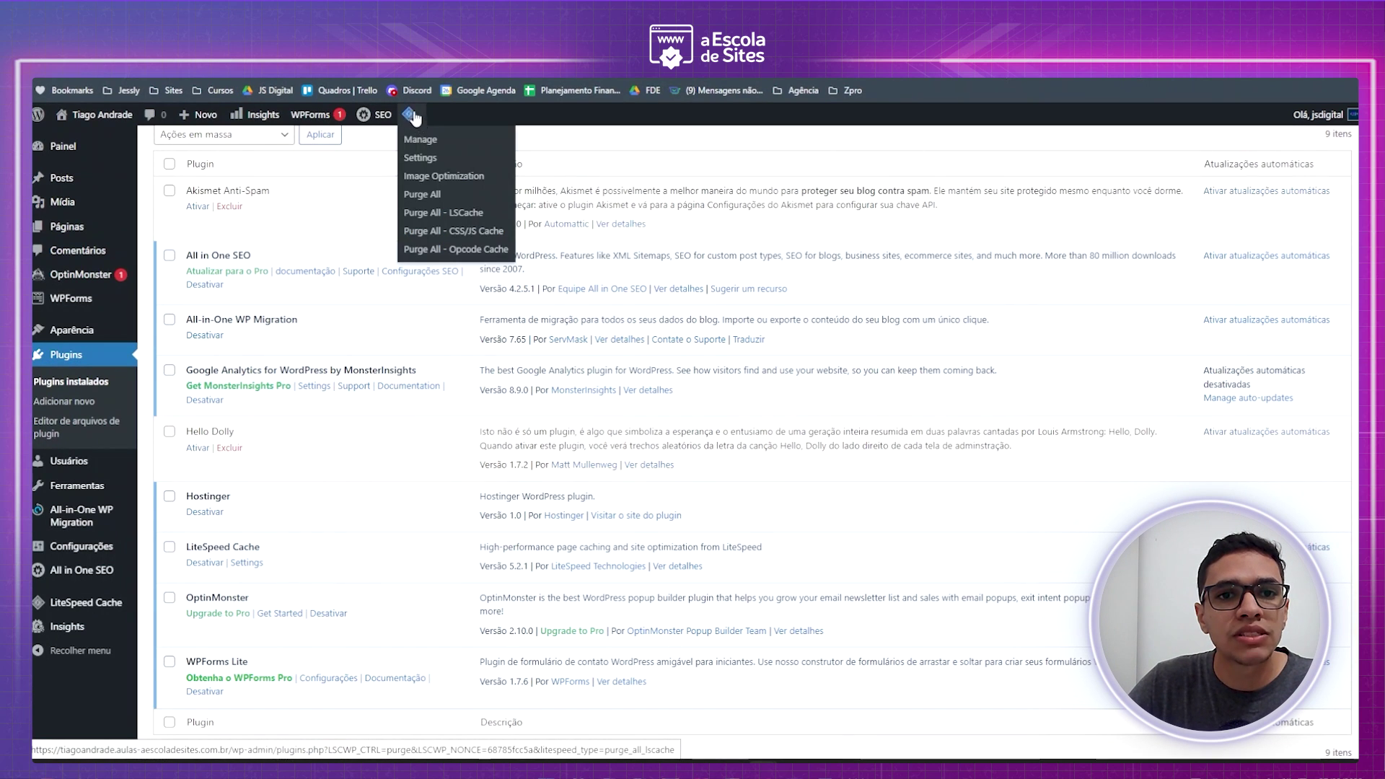
left_click(426, 195)
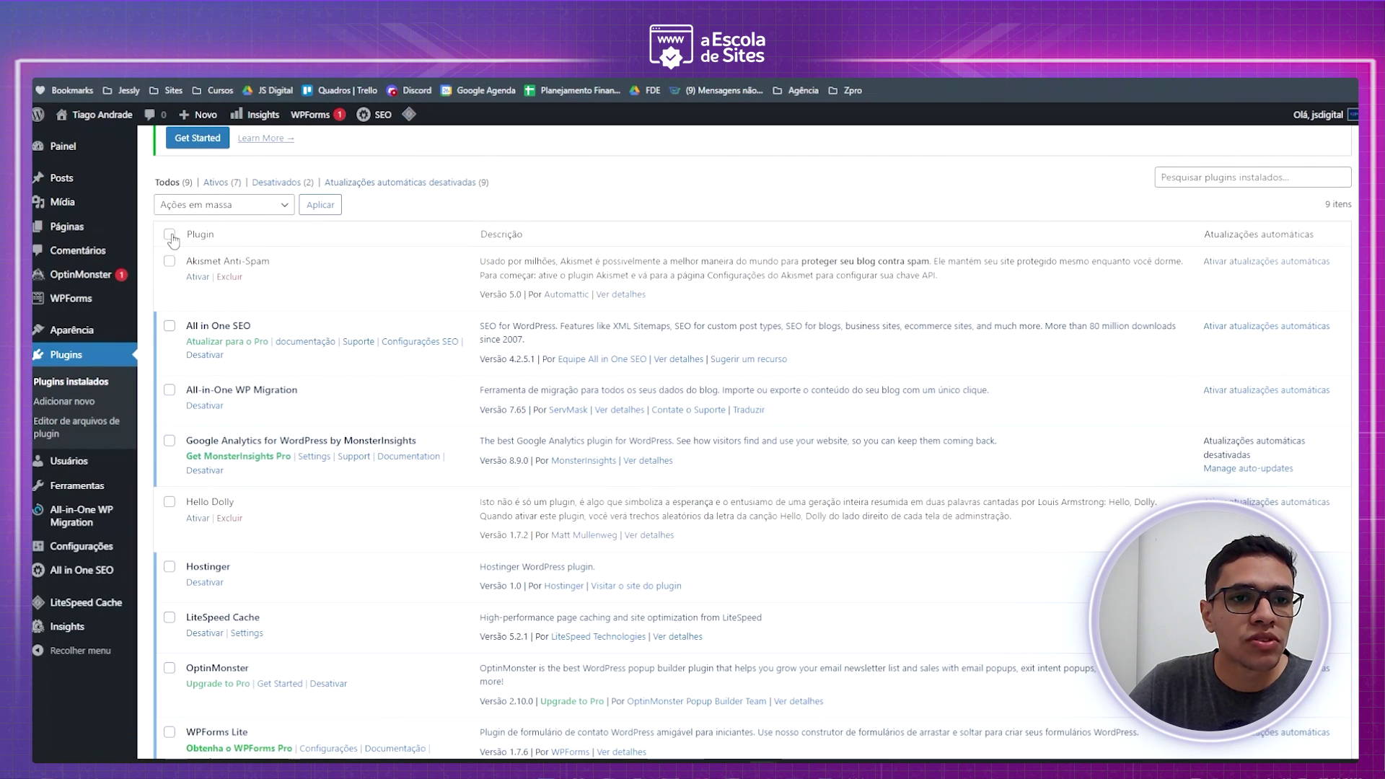
- Bulk-deactivate all the ticked plugins
left_click(249, 206)
left_click(200, 252)
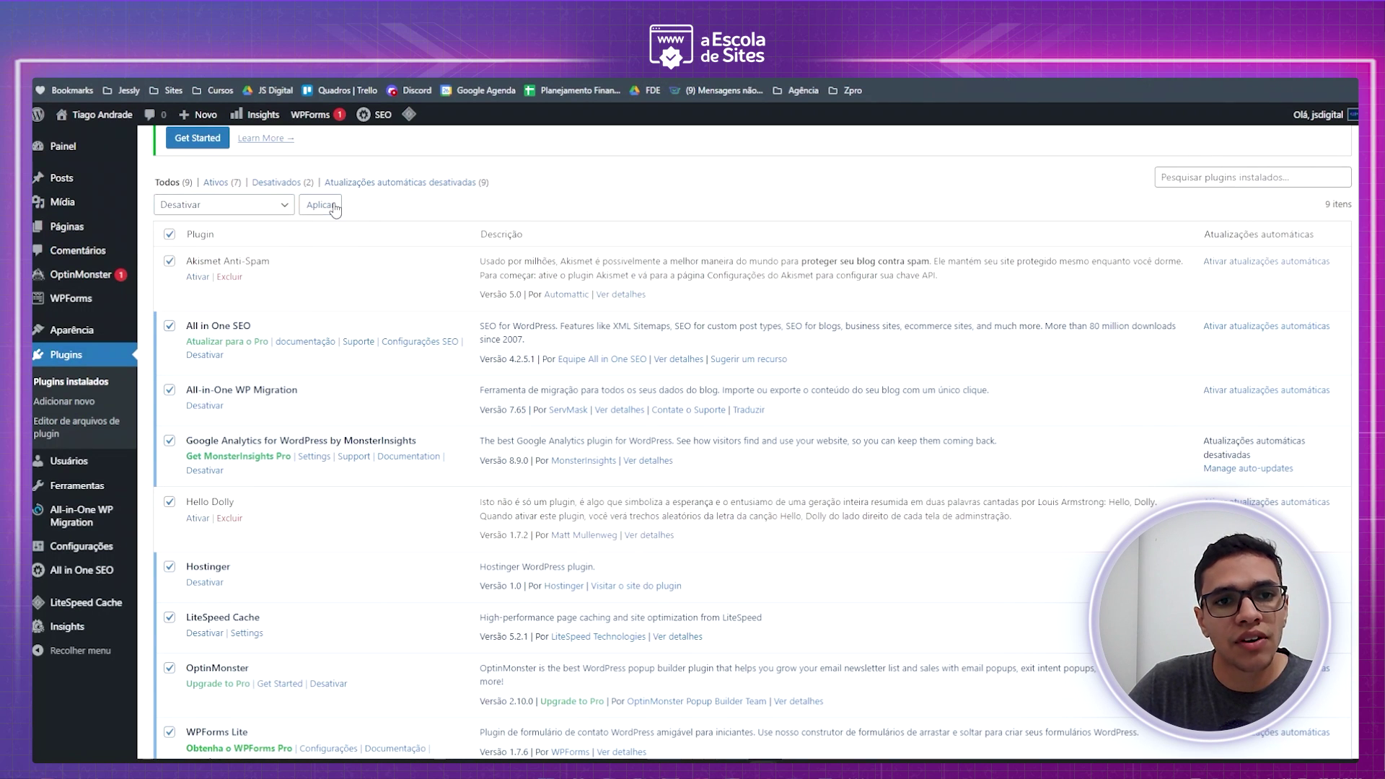
left_click(321, 205)
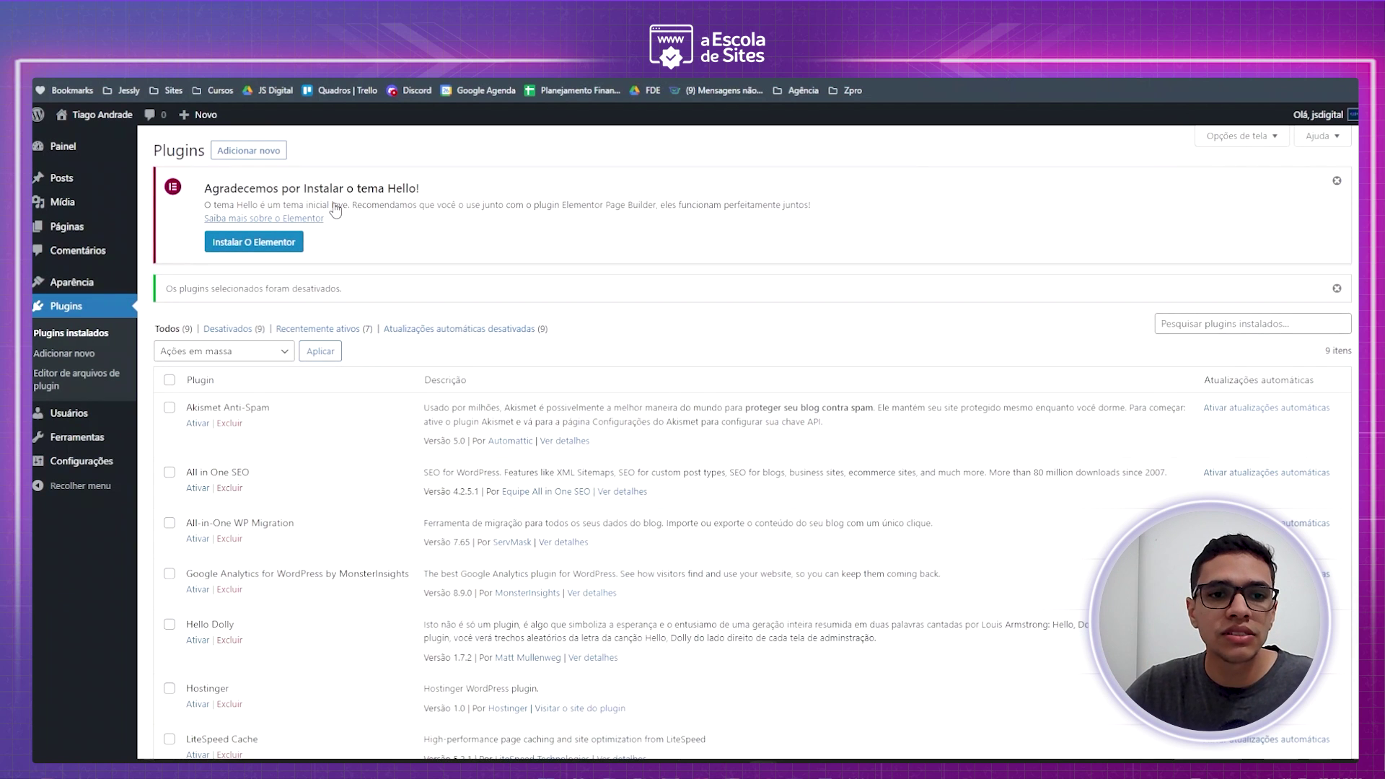
- Bulk-delete all nine plugins and confirm the deletion
scroll(335, 210, "down", 4)
scroll(180, 352, "up", 3)
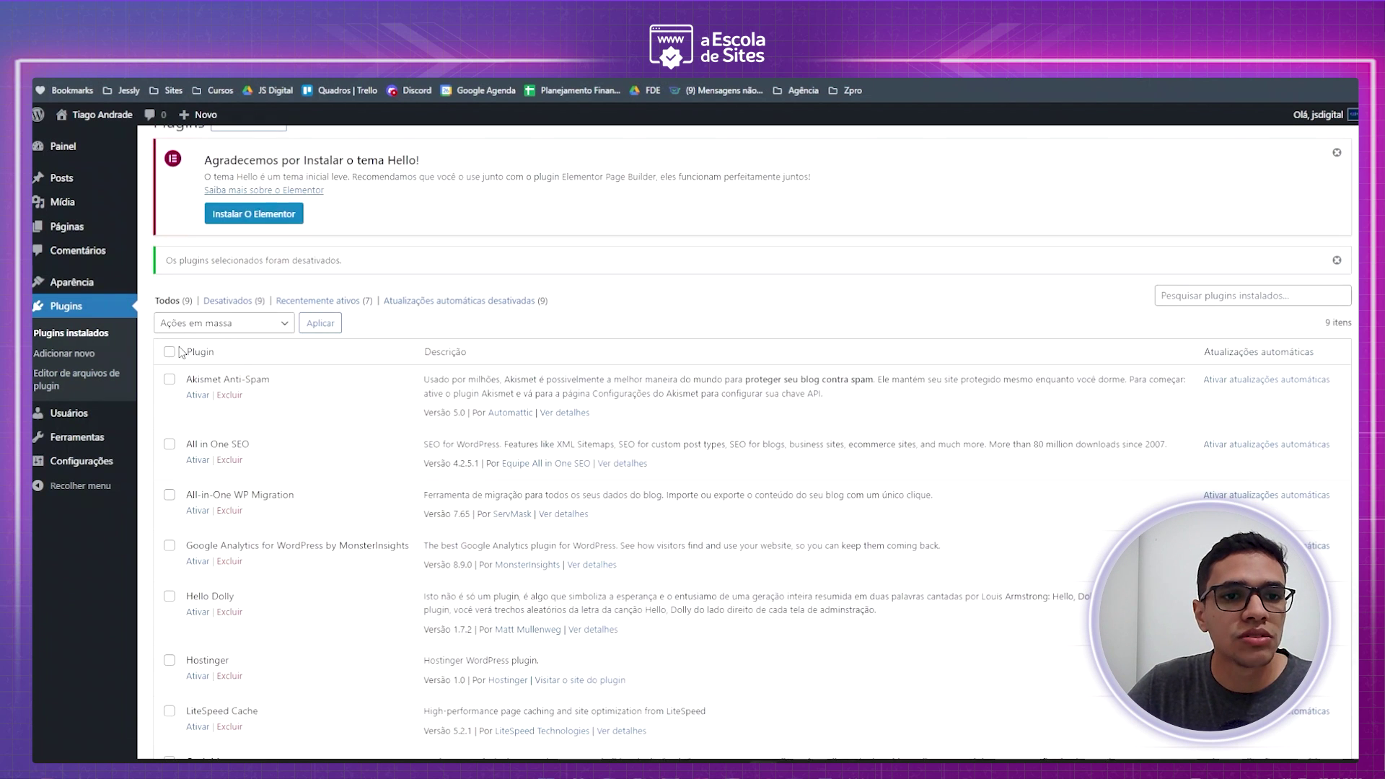
left_click(235, 323)
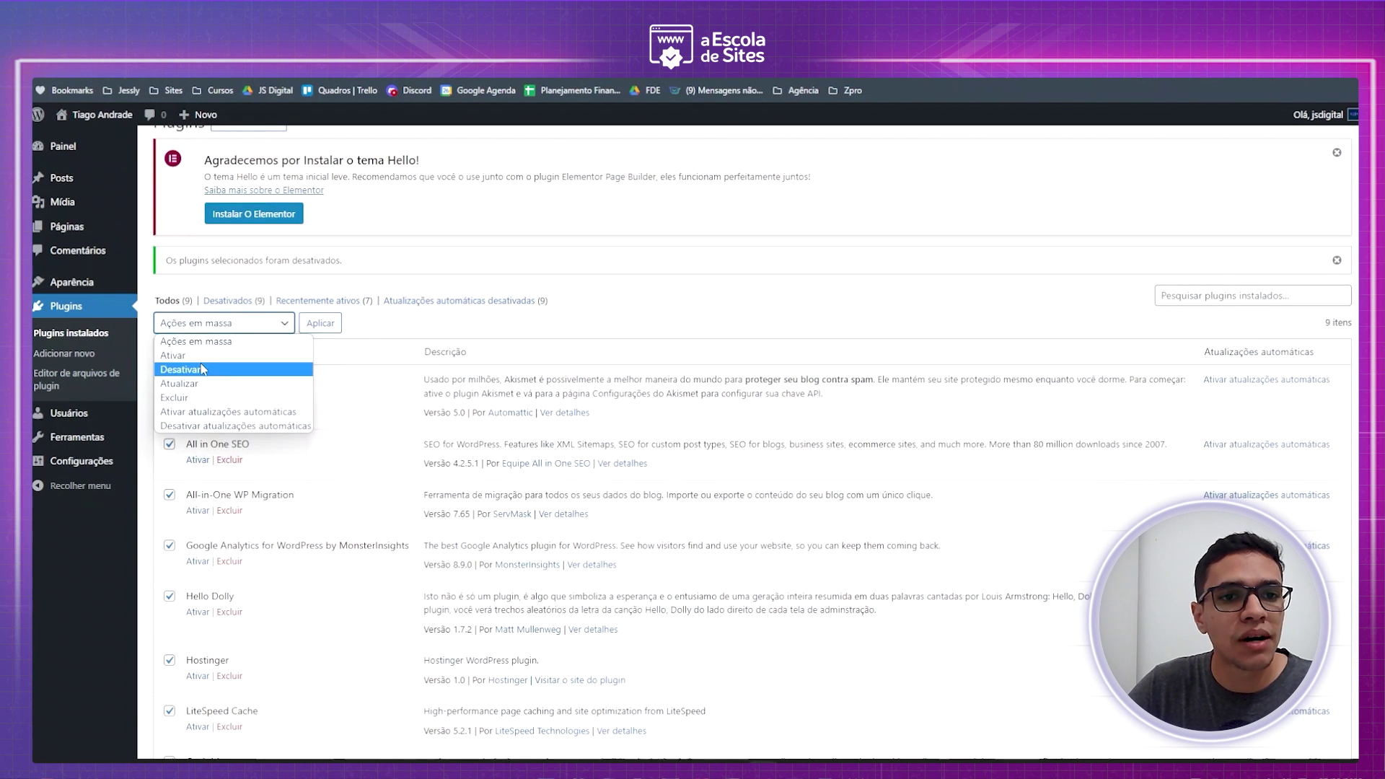
left_click(195, 399)
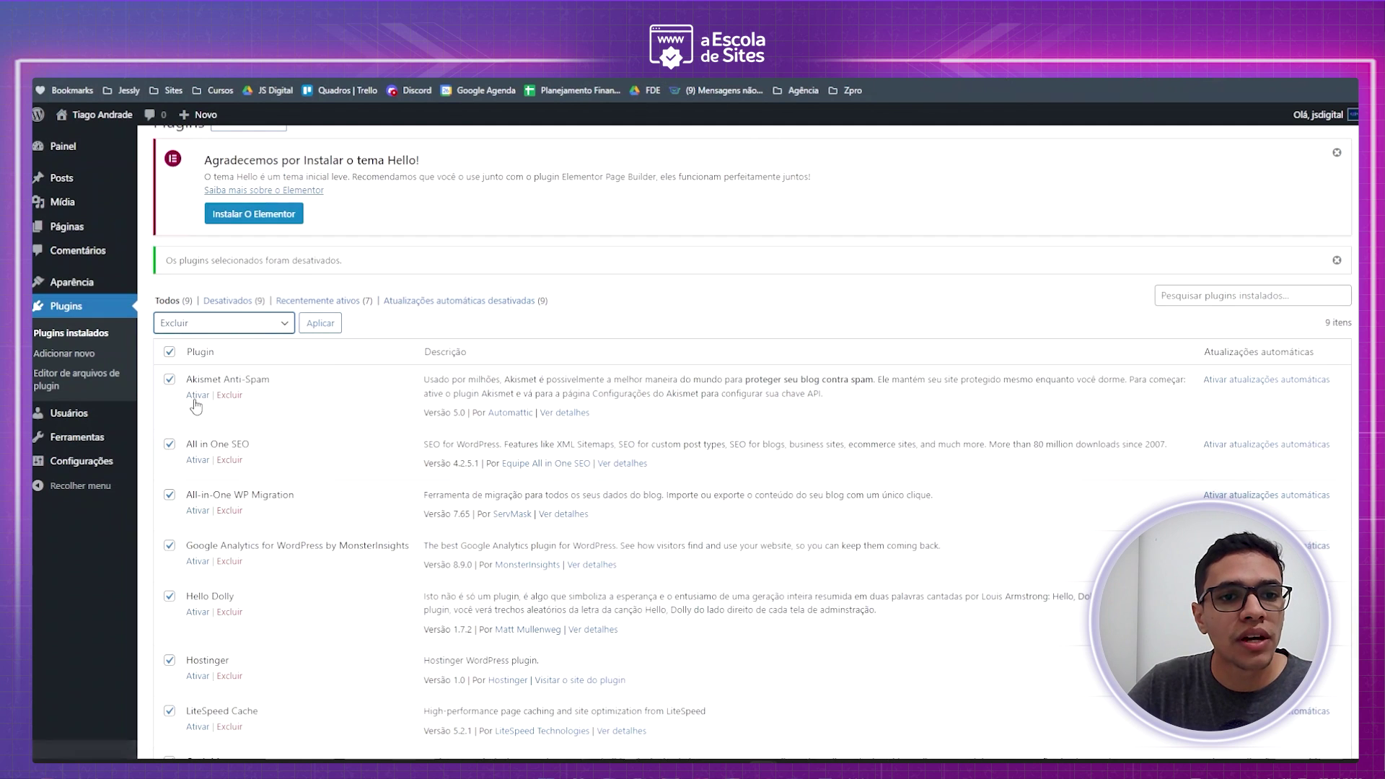
left_click(327, 323)
left_click(743, 152)
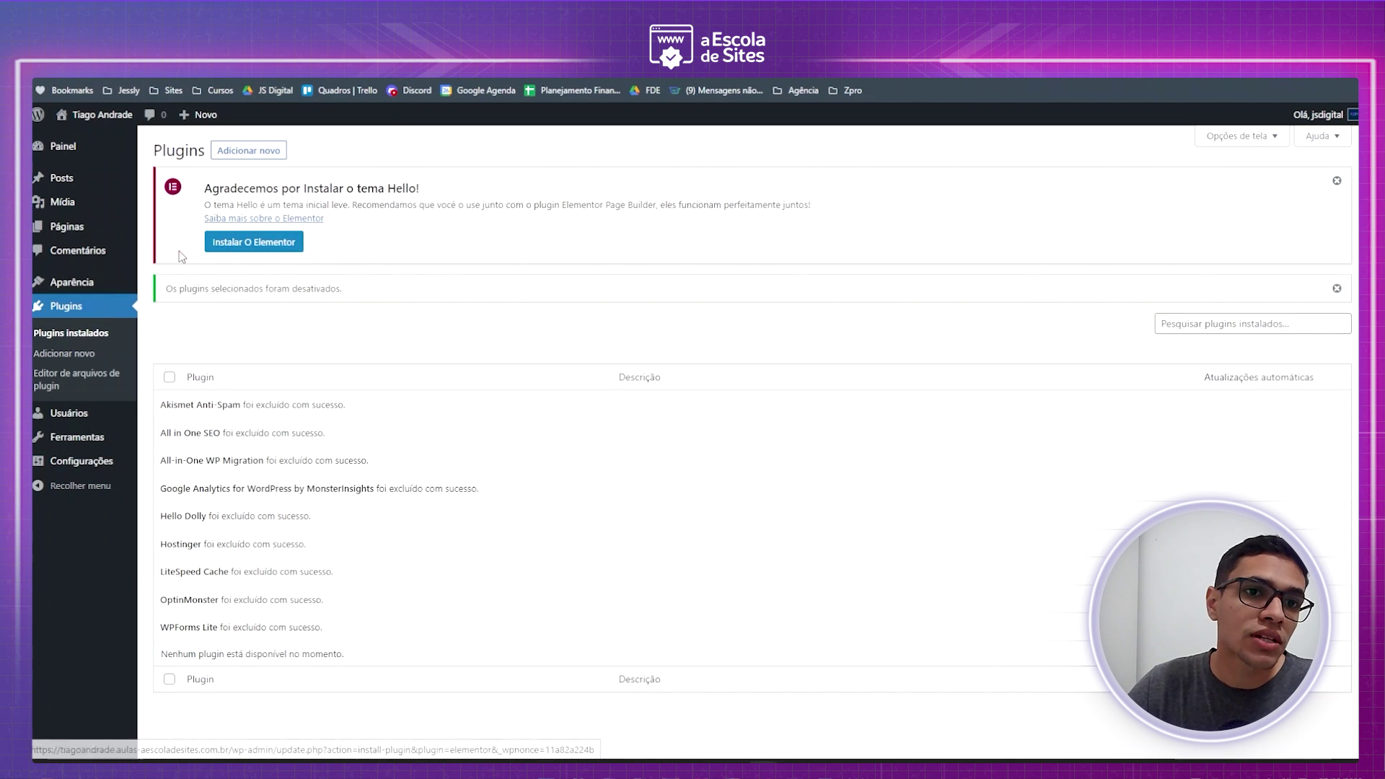
- Search the plugin directory for 'elementor'
left_click(260, 151)
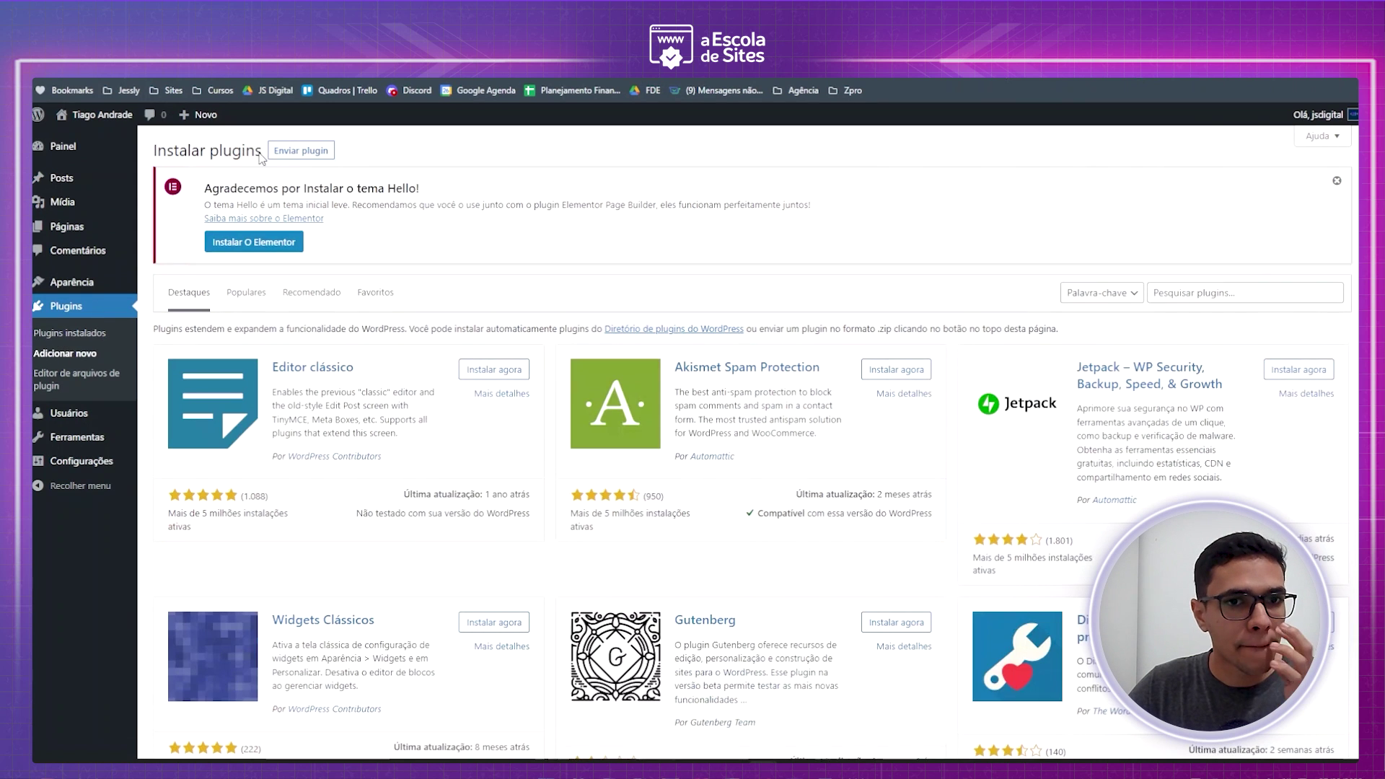
left_click(1227, 292)
type("elemen")
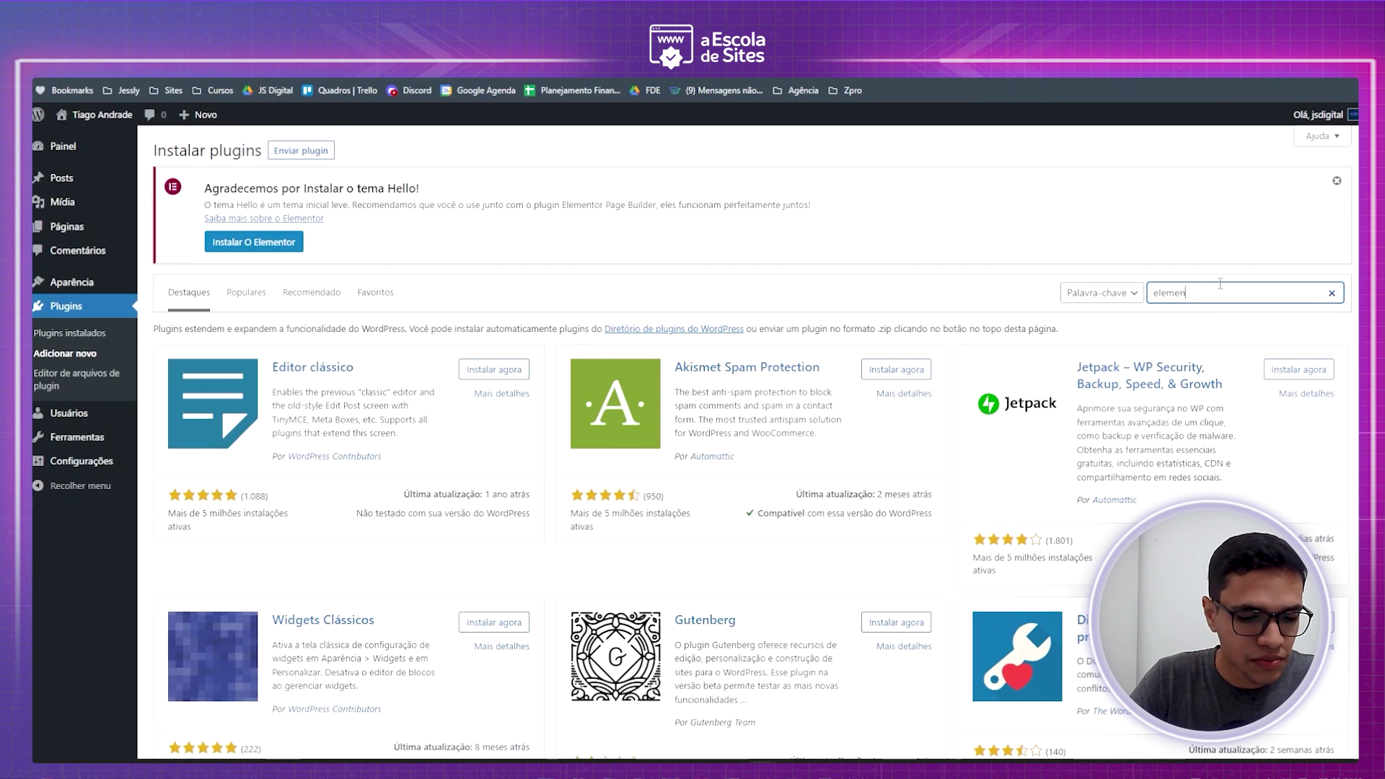
type("tor")
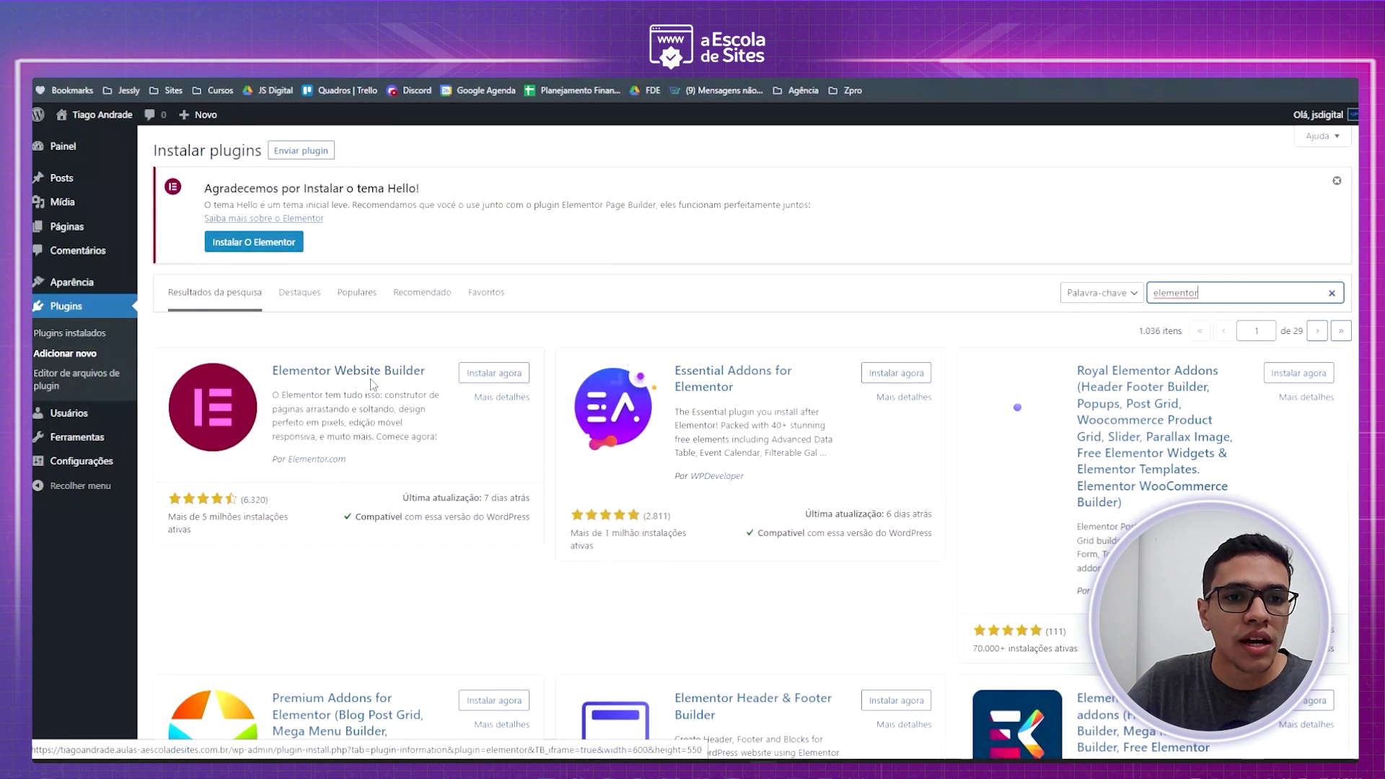
- Install Elementor Website Builder after checking its install count and last update
left_click(206, 519)
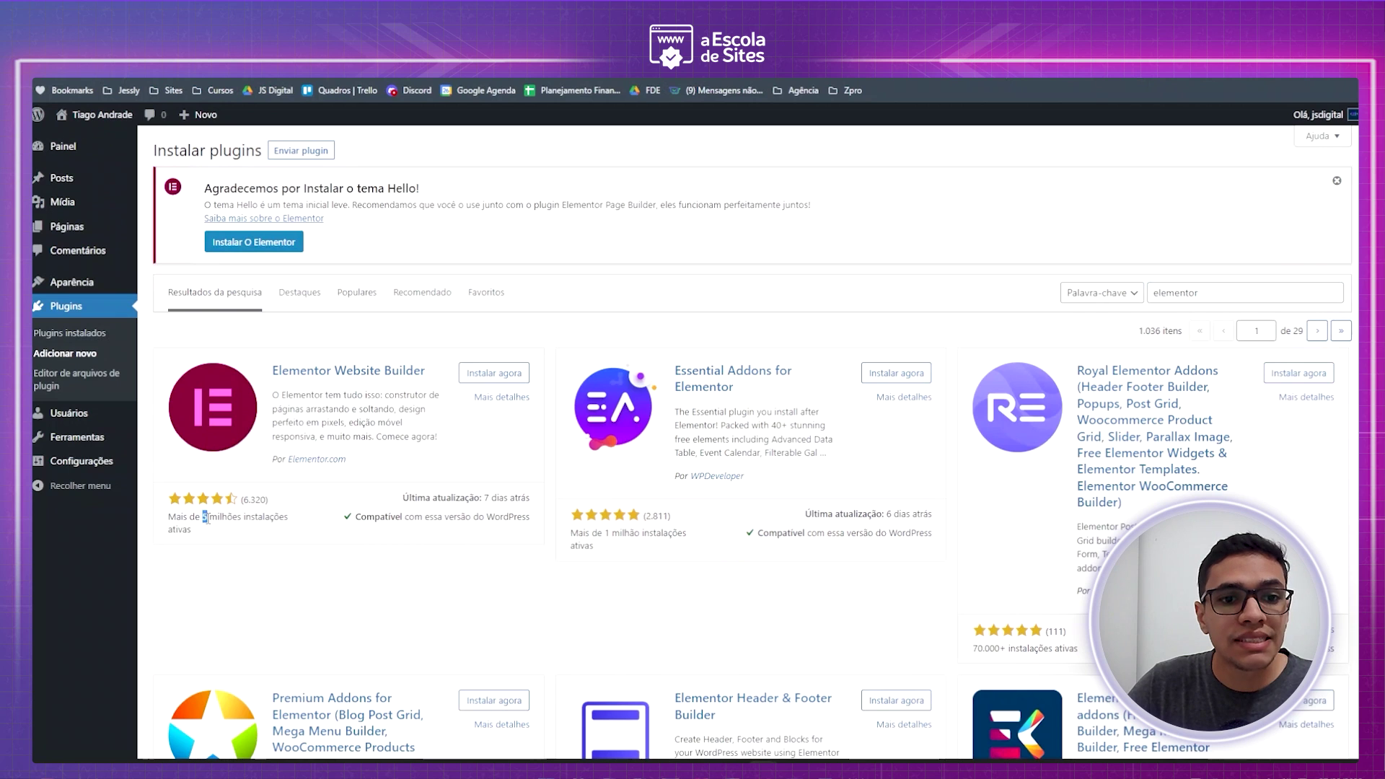
left_click_drag(206, 518, 292, 519)
left_click(313, 516)
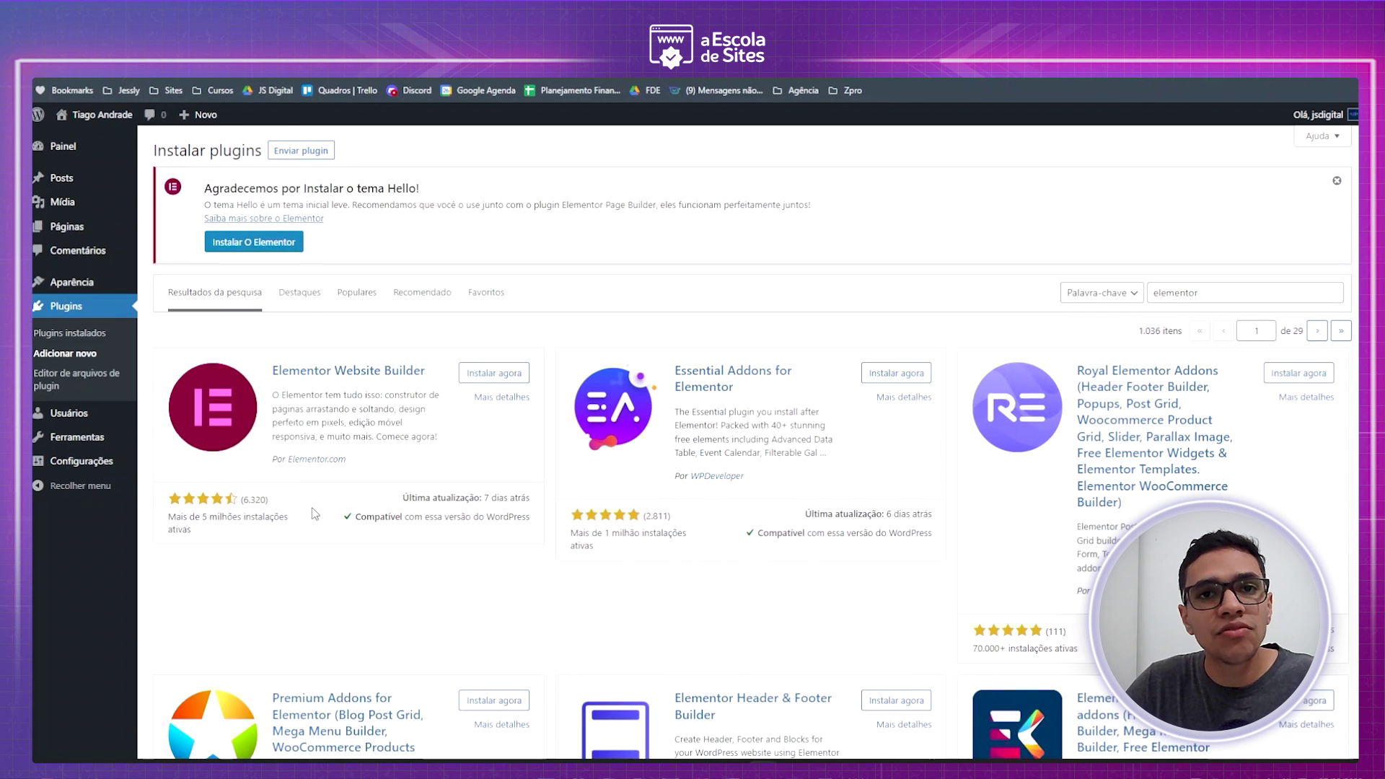
left_click_drag(485, 498, 514, 497)
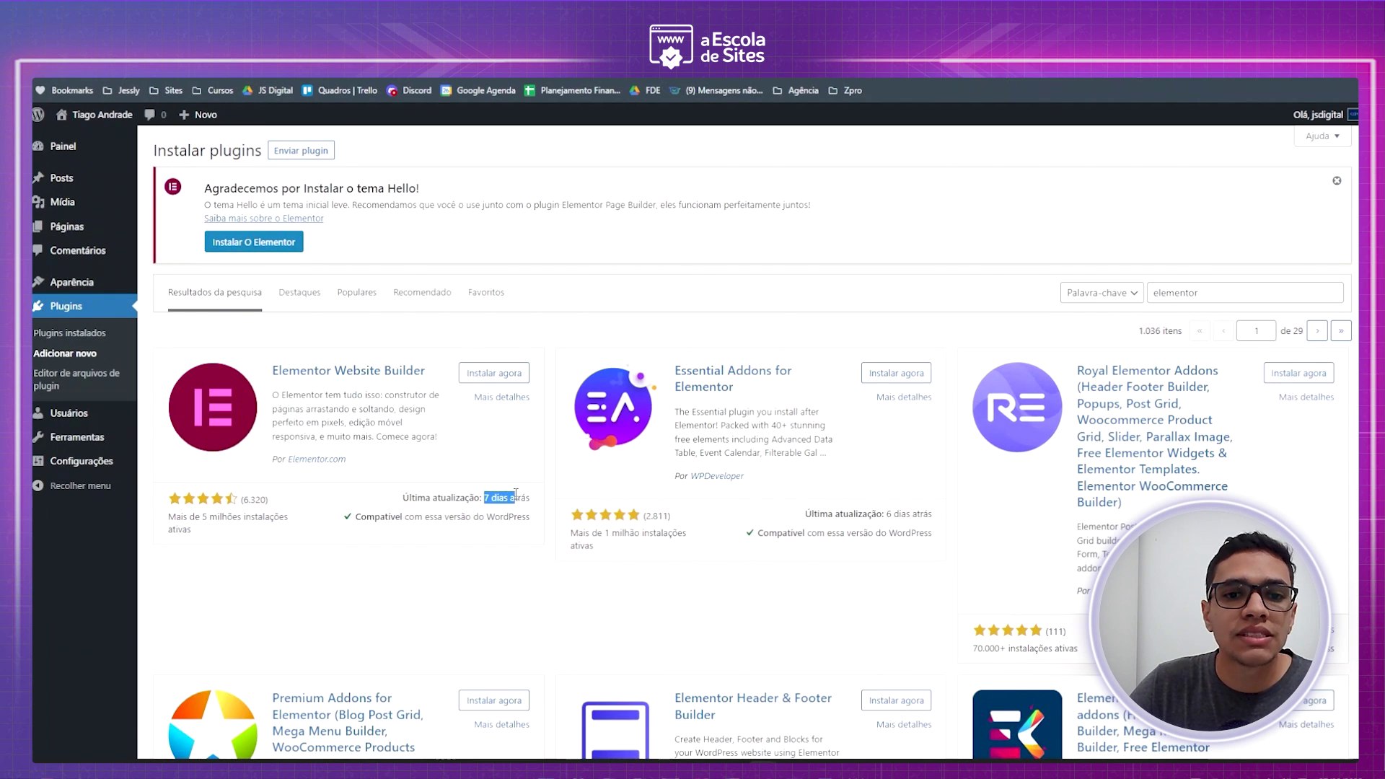
left_click(526, 495)
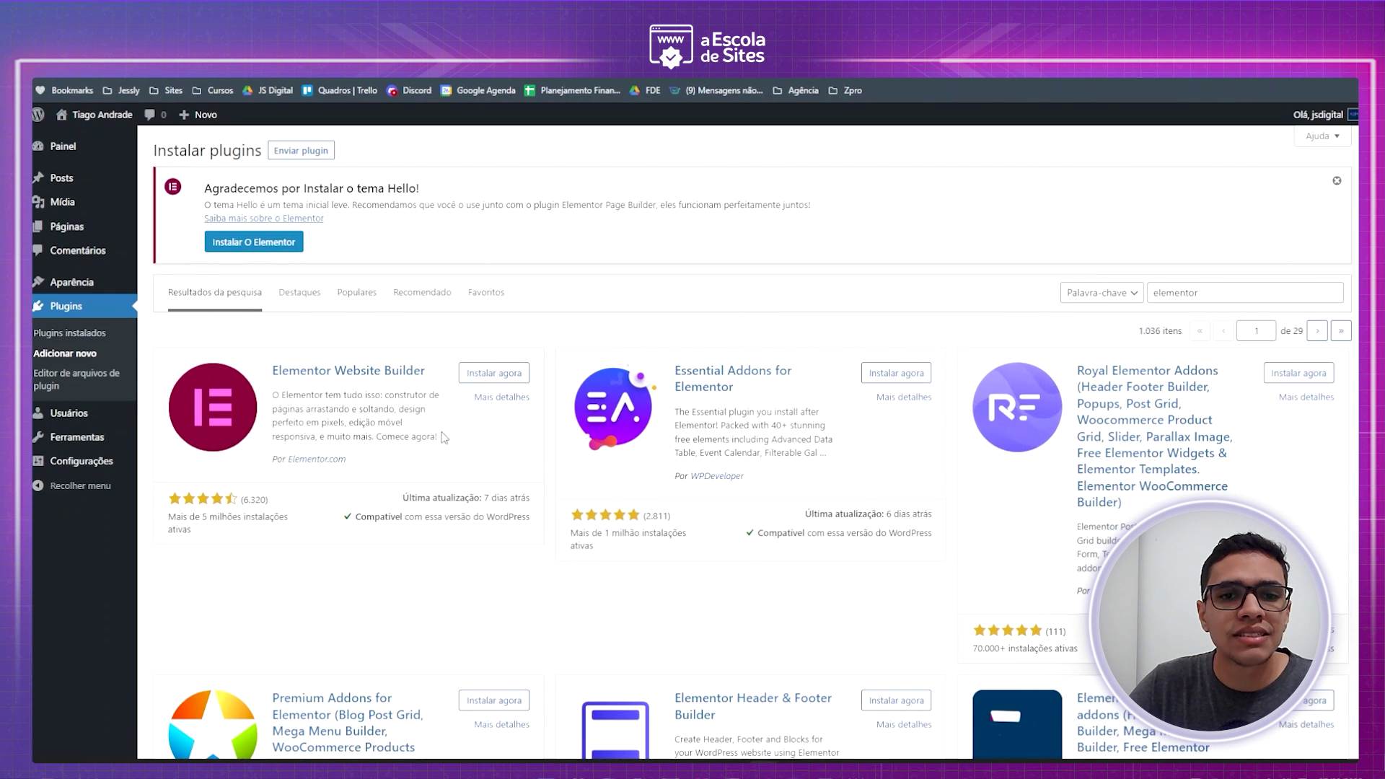
left_click(493, 377)
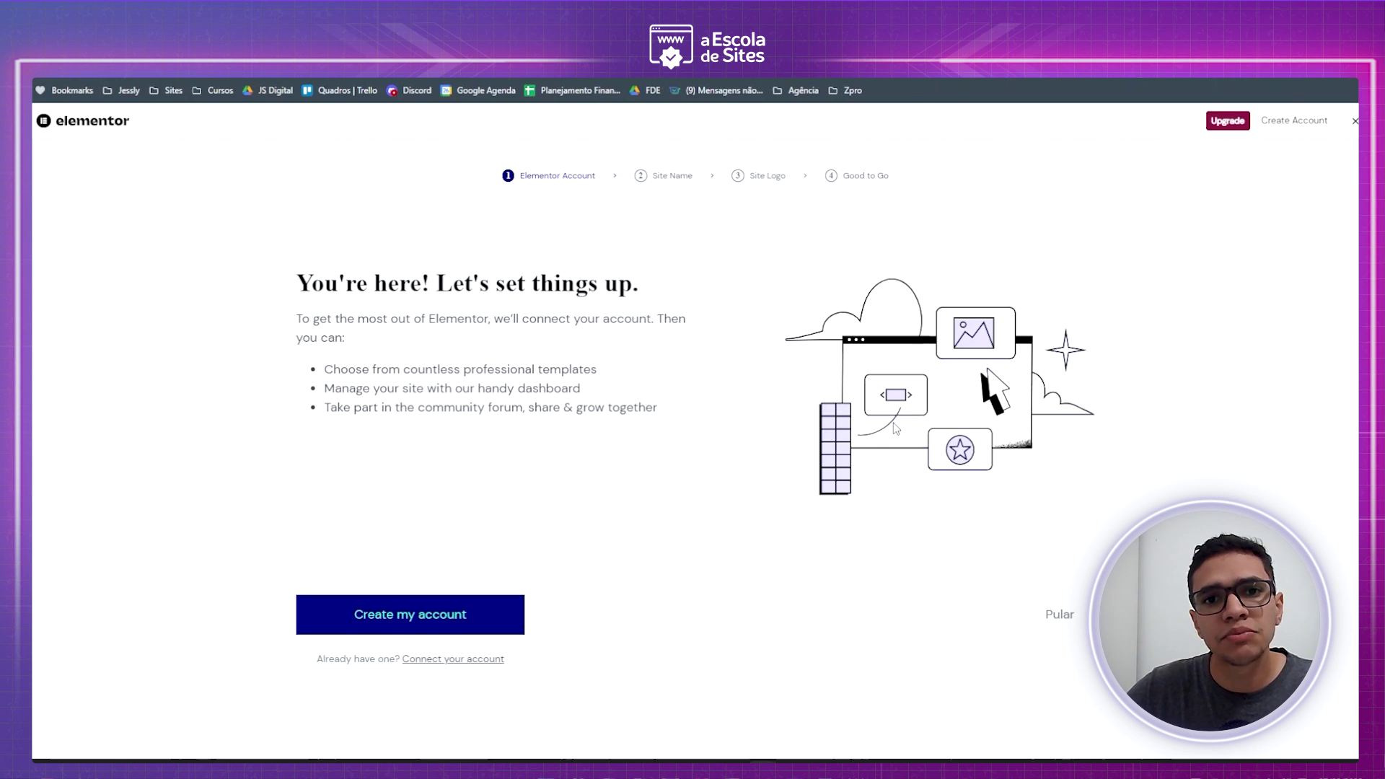
- Skip the Elementor setup wizard and uncheck 'Visão geral do Elementor' in Screen Options
left_click(1355, 122)
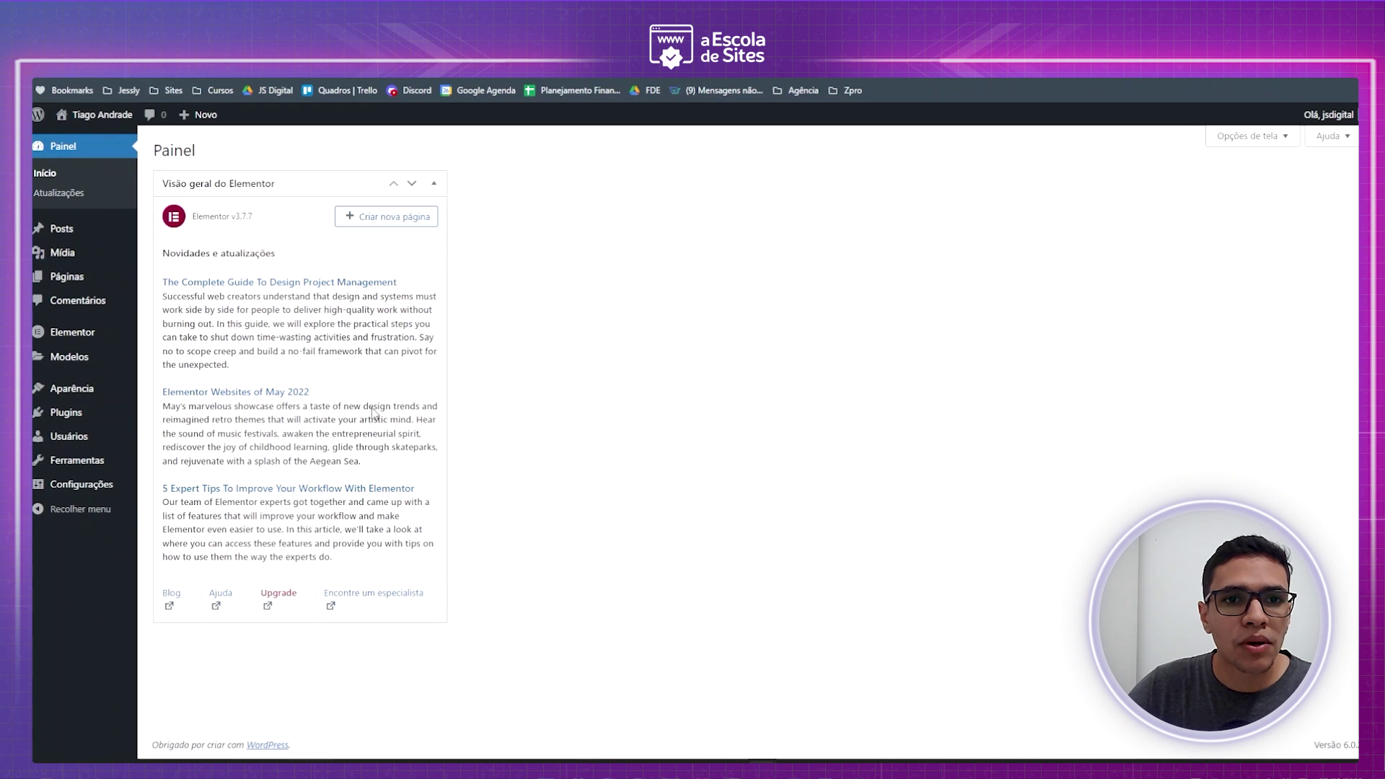
left_click(434, 184)
left_click(1248, 137)
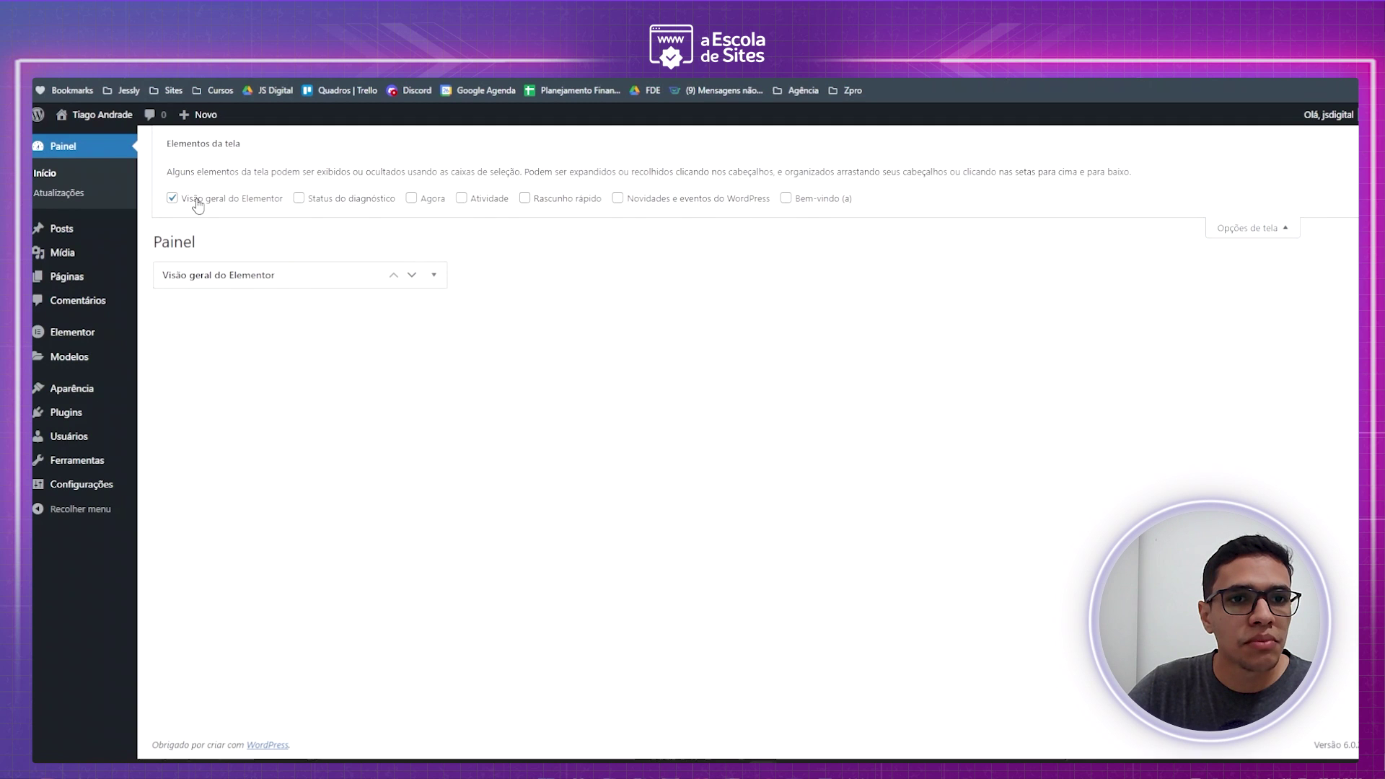
left_click(172, 198)
left_click(1219, 241)
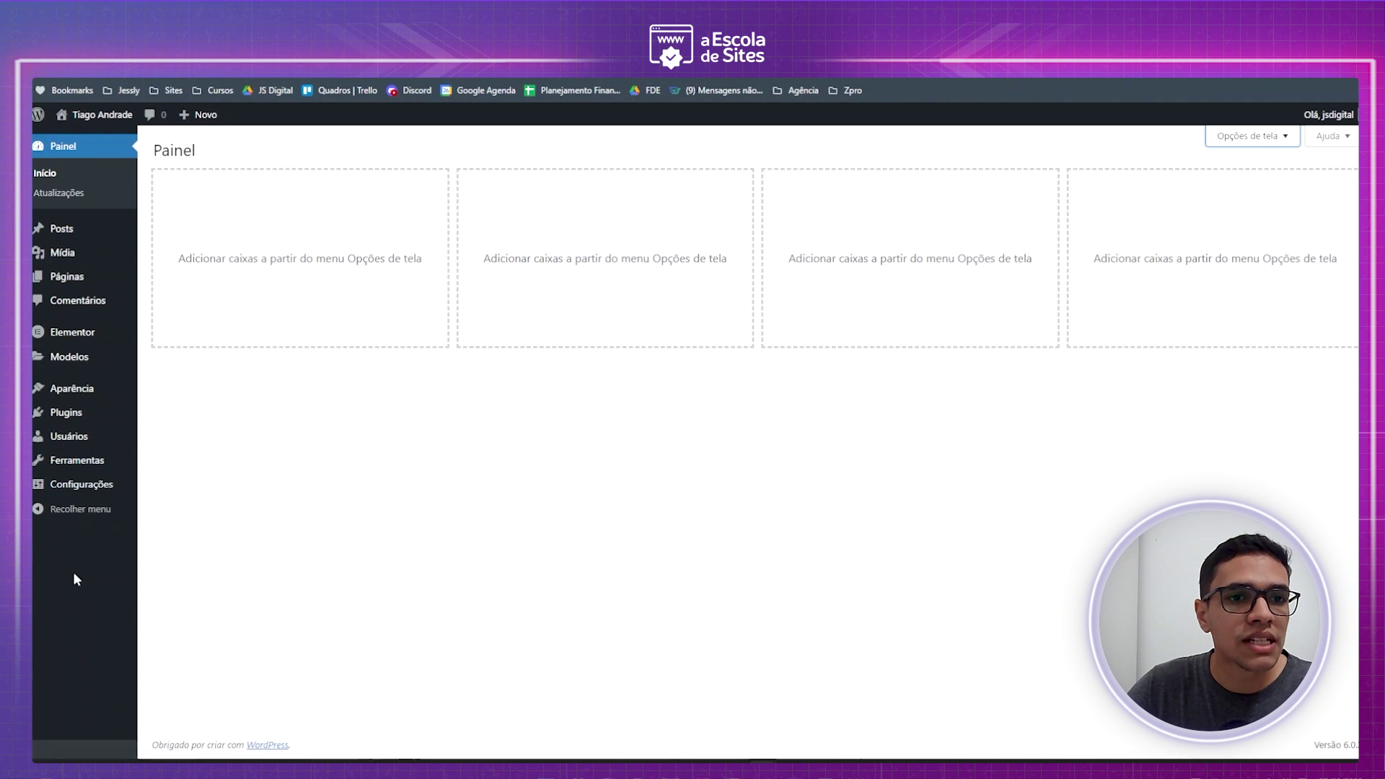
mouse_move(128, 473)
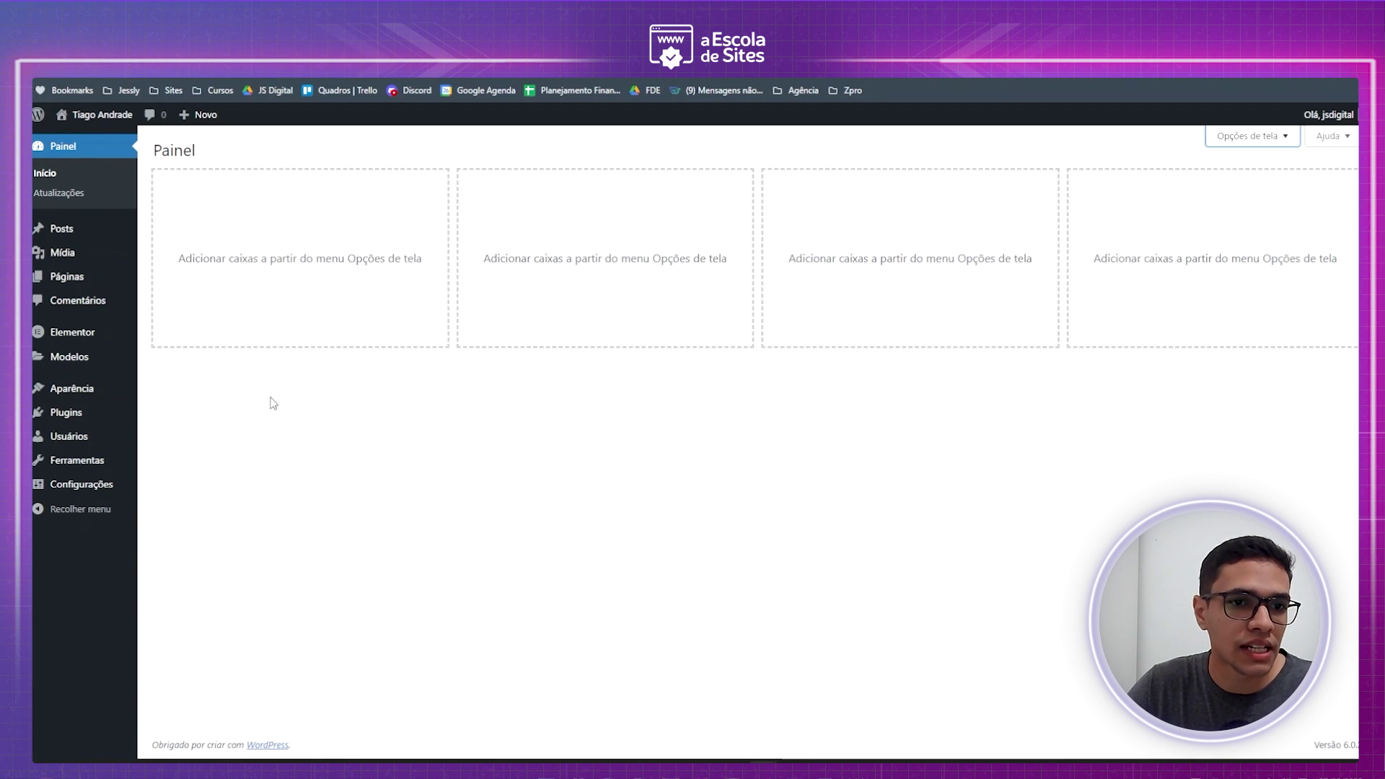
- In Configurações > Geral, replace the Descrição with 'Consultoria em Google ADS'
left_click(81, 488)
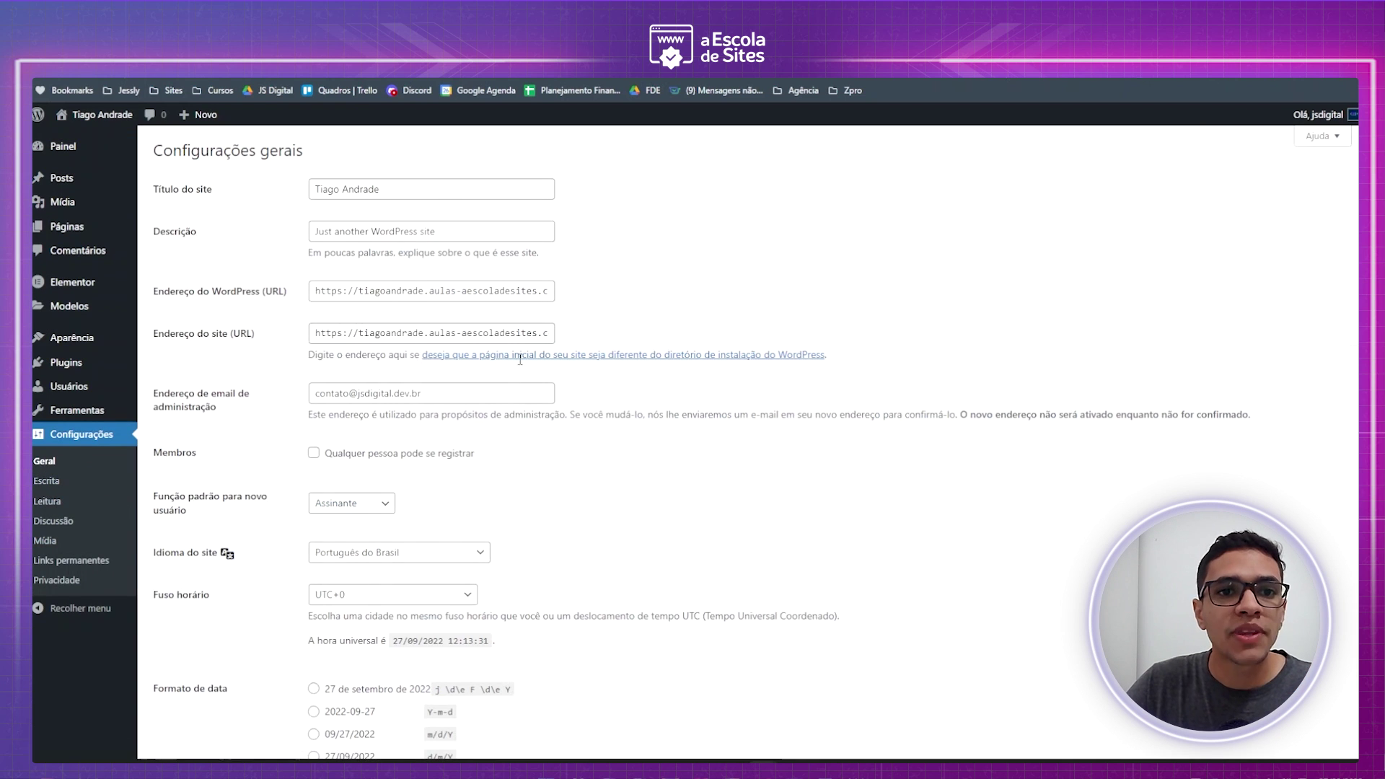
scroll(534, 238, "down", 5)
scroll(524, 419, "up", 5)
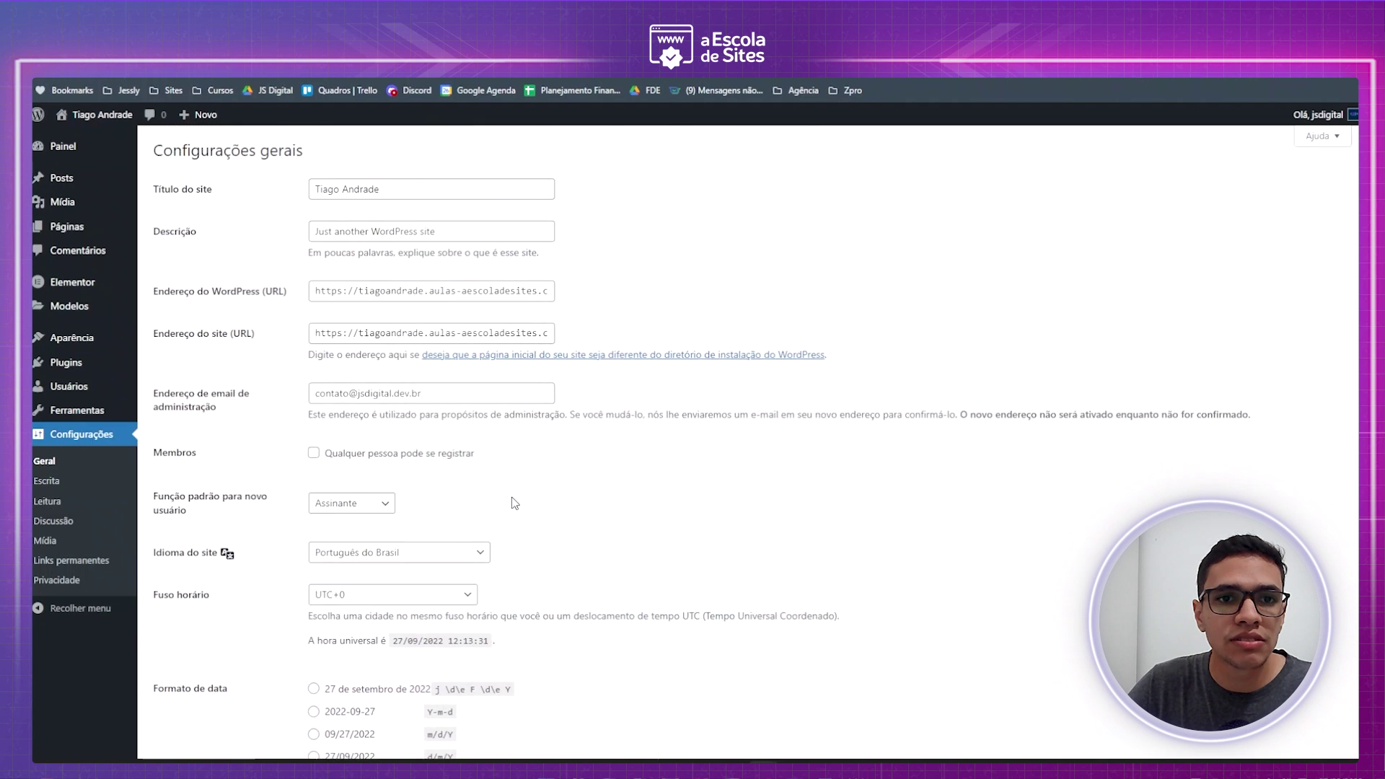
triple_click(378, 224)
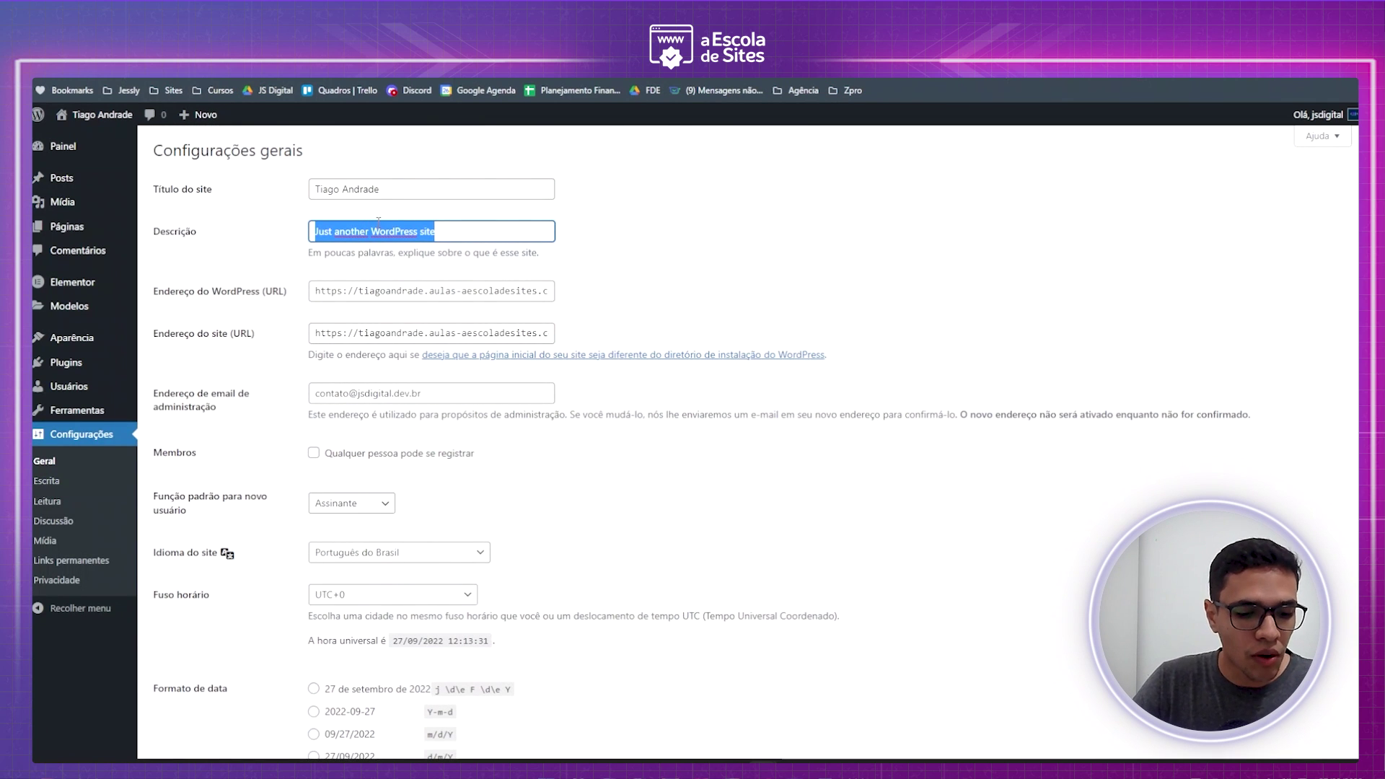
type("A")
type("Consu")
type("ltoria em Goo")
type("gle ADS")
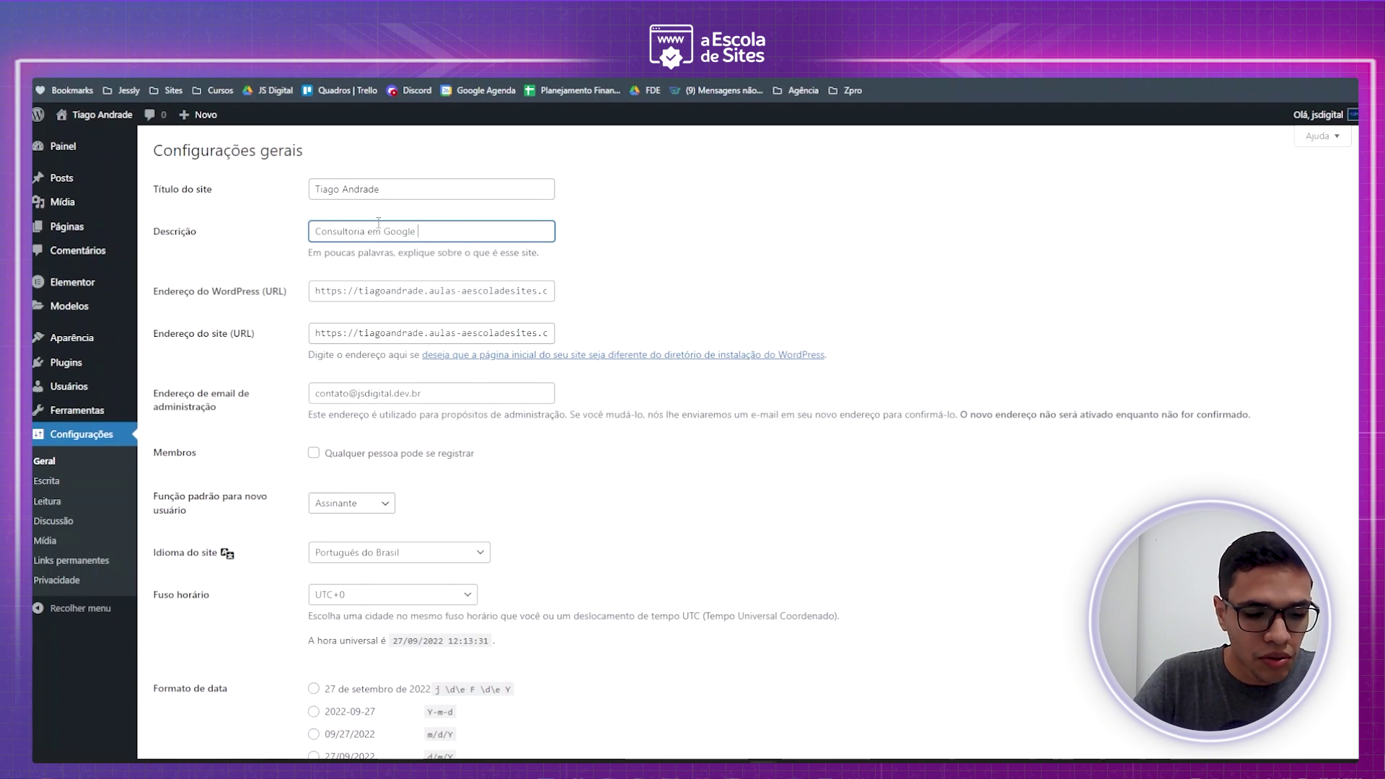
left_click(664, 278)
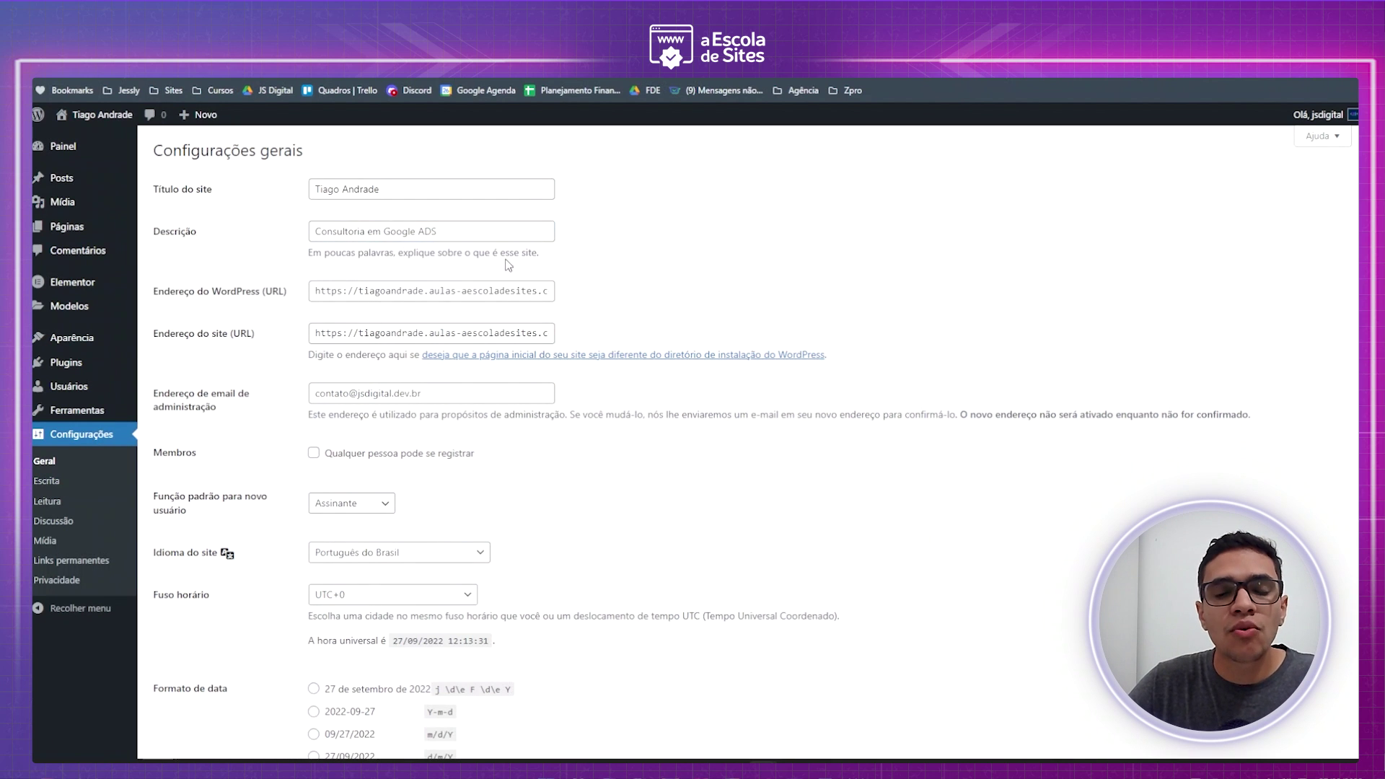
scroll(465, 236, "down", 2)
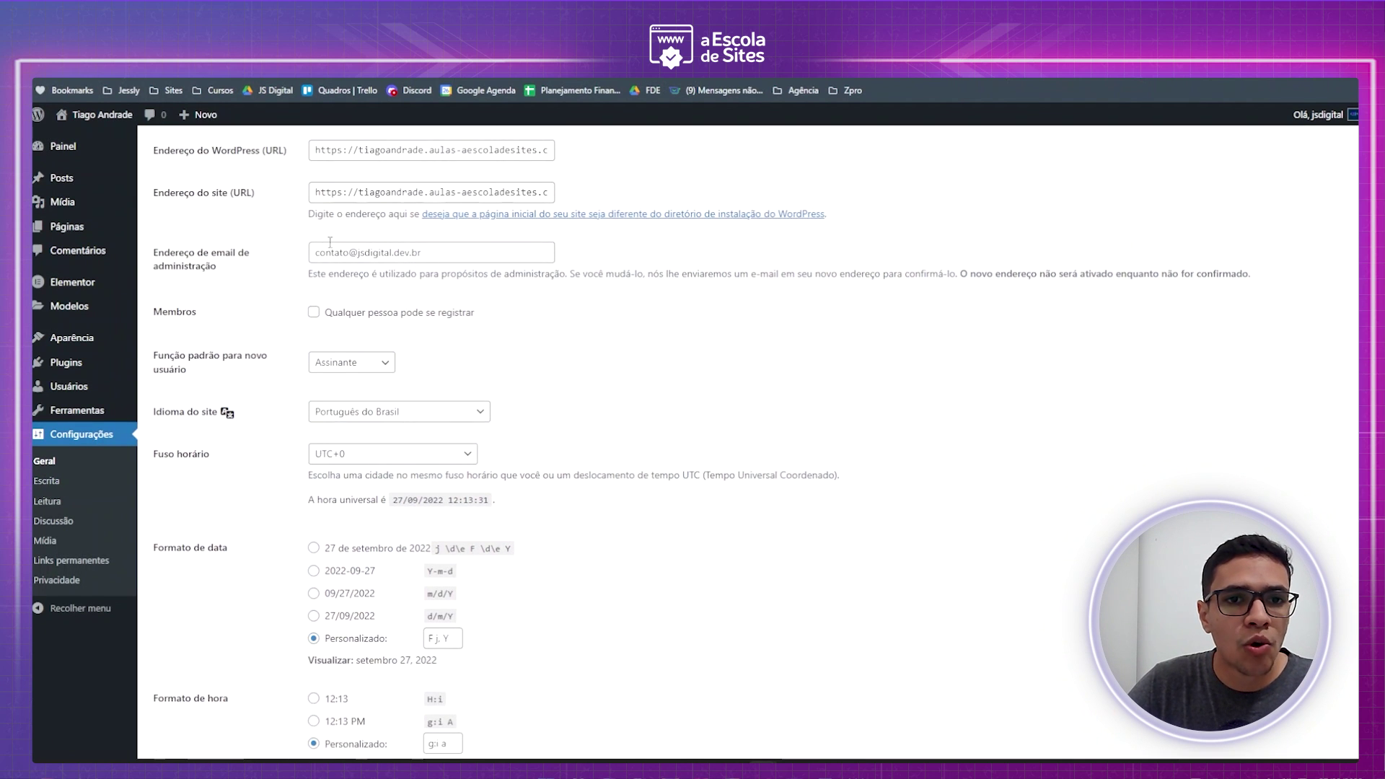
scroll(227, 282, "down", 2)
scroll(227, 280, "down", 1)
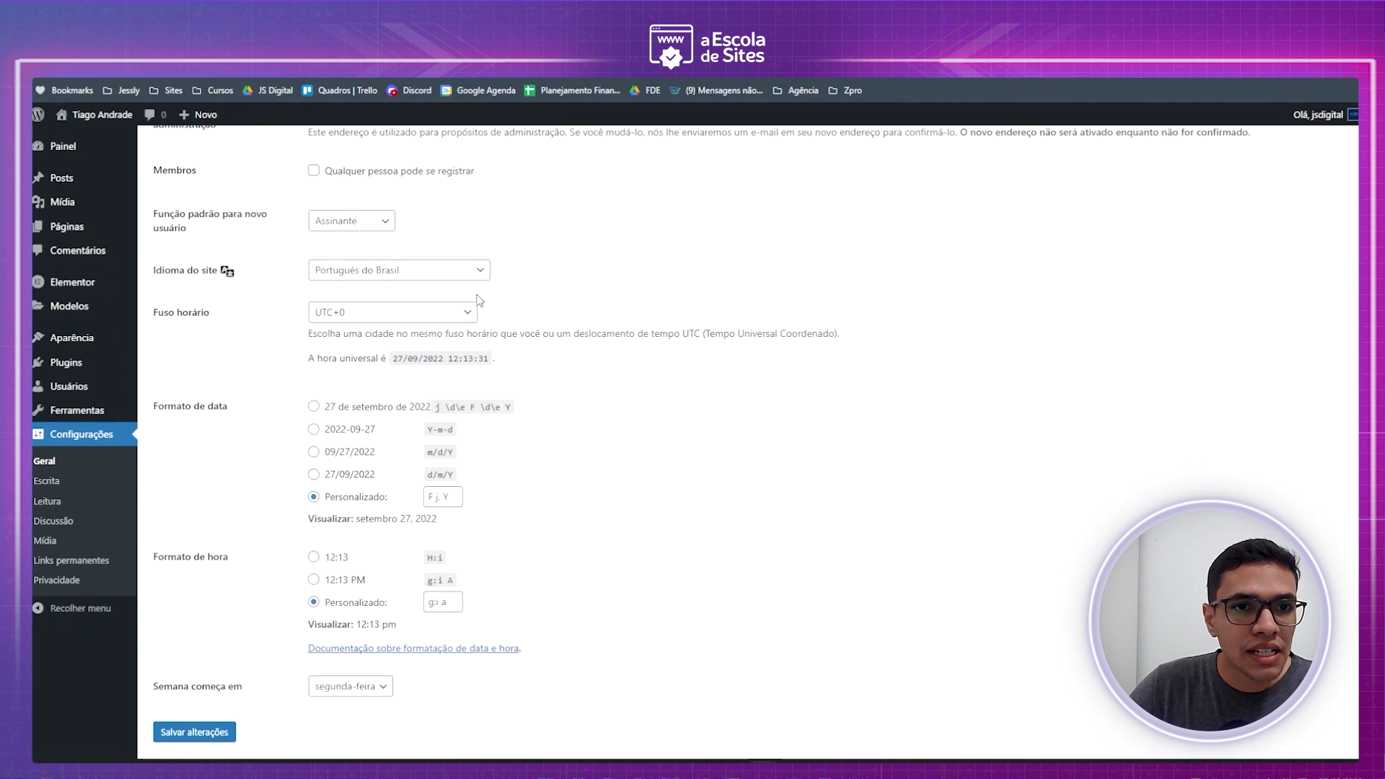
- Set the site language to Português do Brasil
left_click(372, 229)
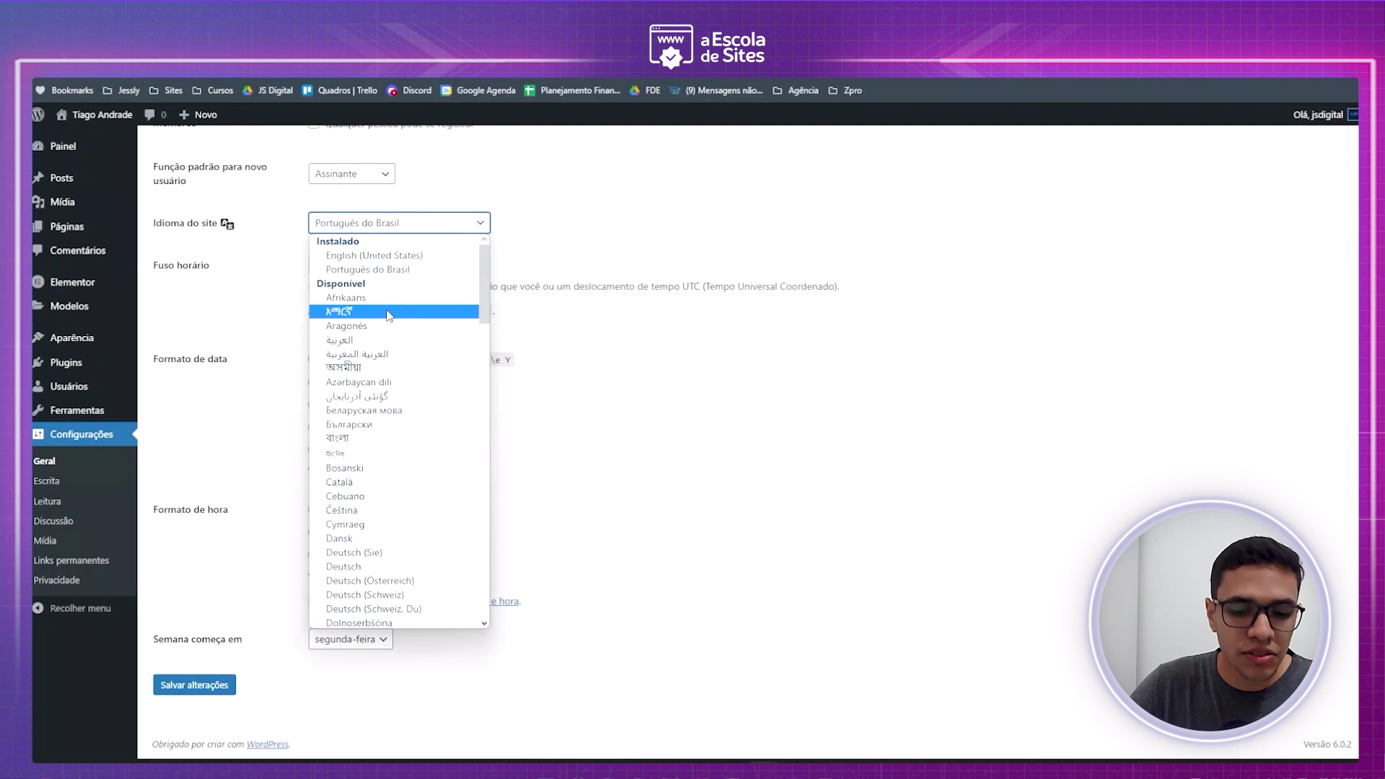
key("p")
key("p")
key("p")
key("p")
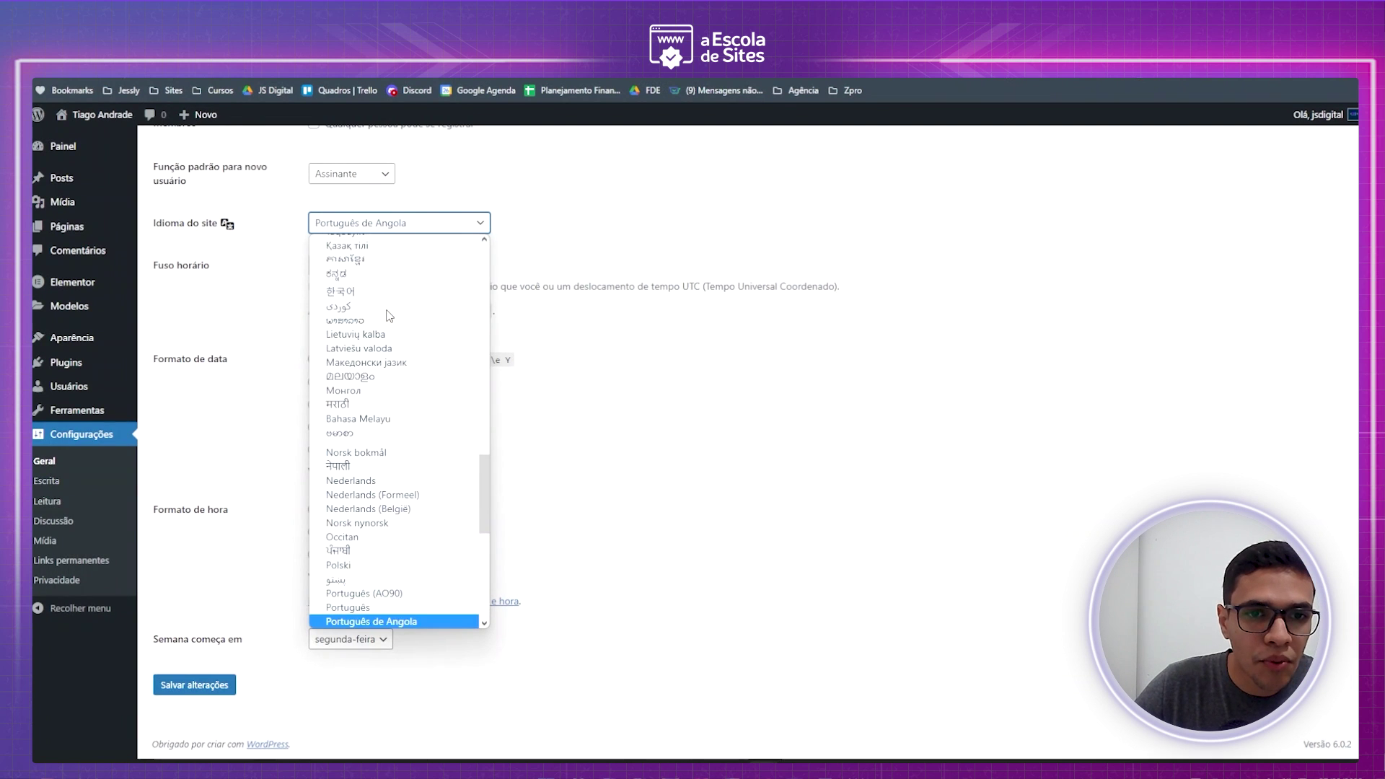
key("p")
key("p")
key("p")
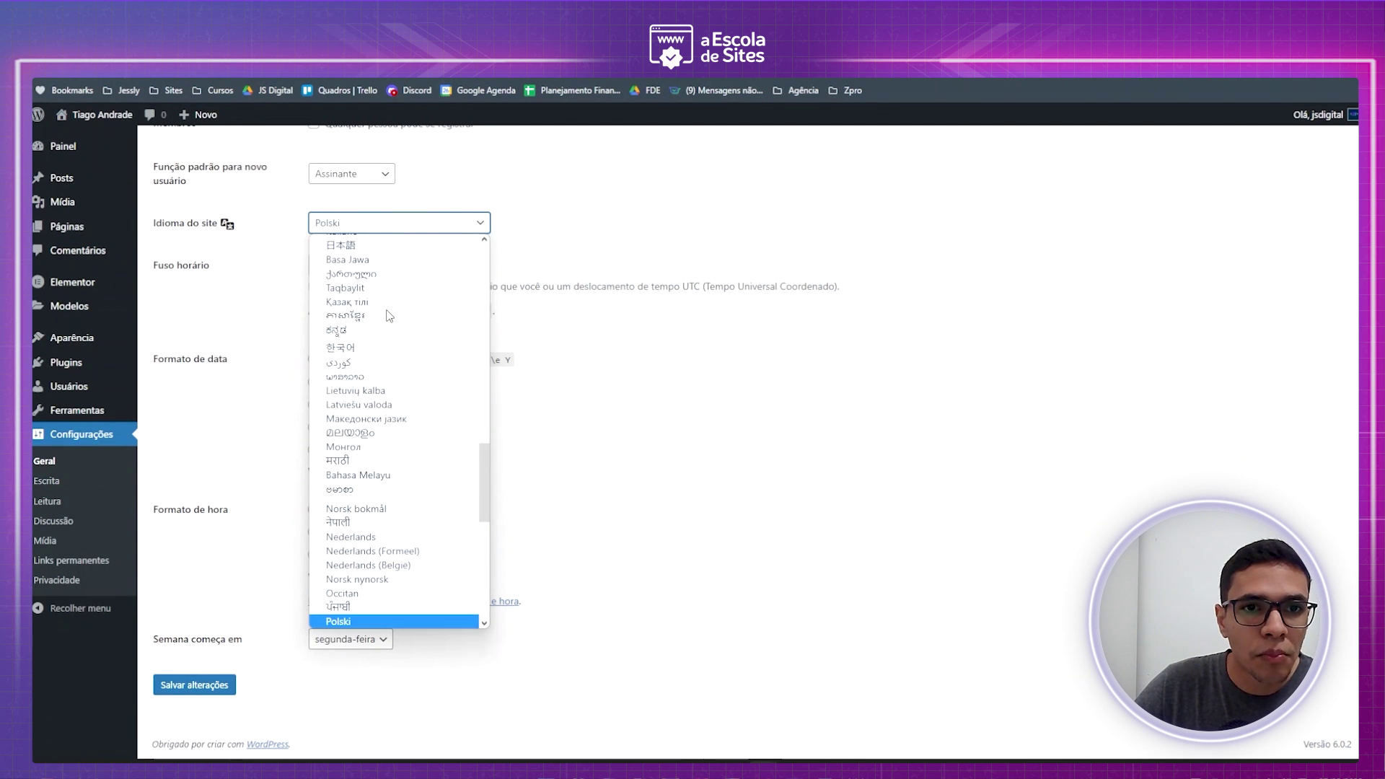
key("p")
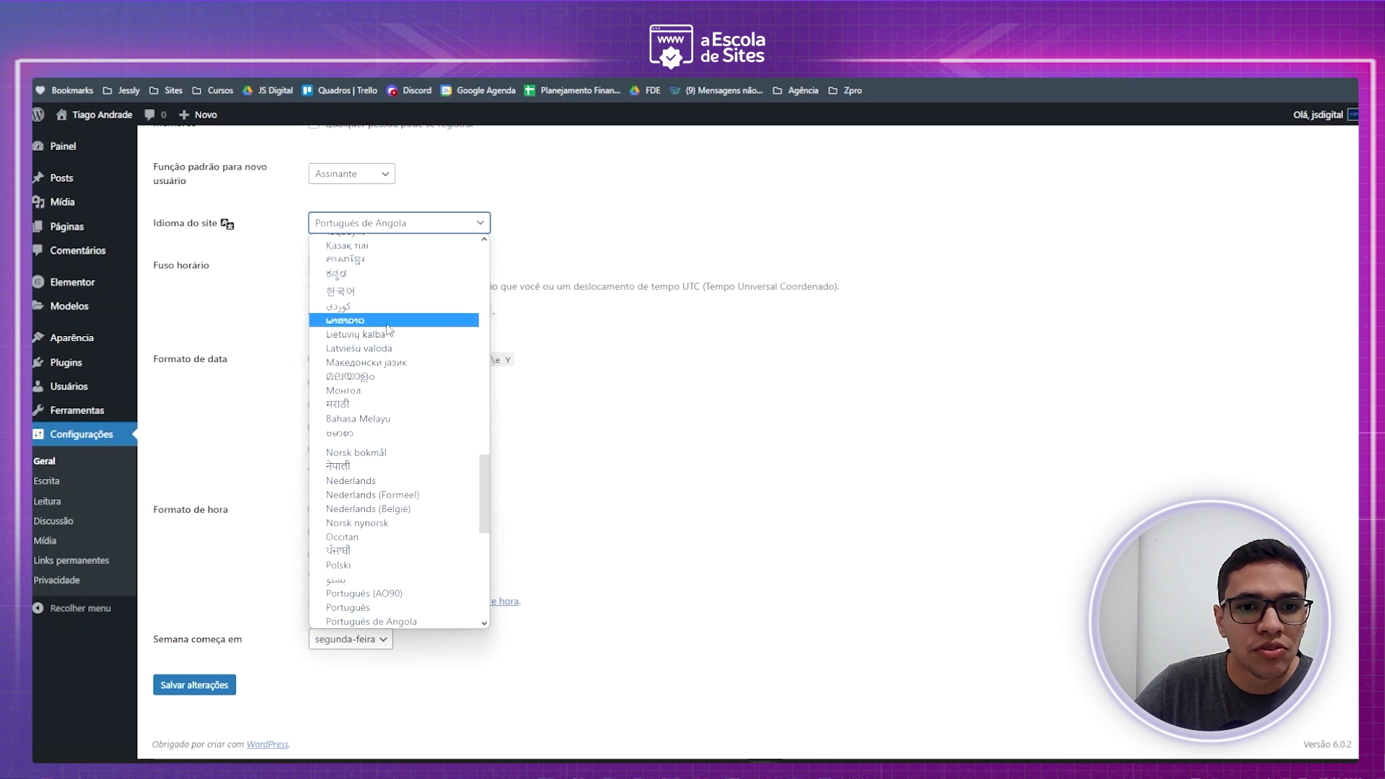
left_click(686, 523)
left_click(409, 225)
scroll(393, 303, "up", 10)
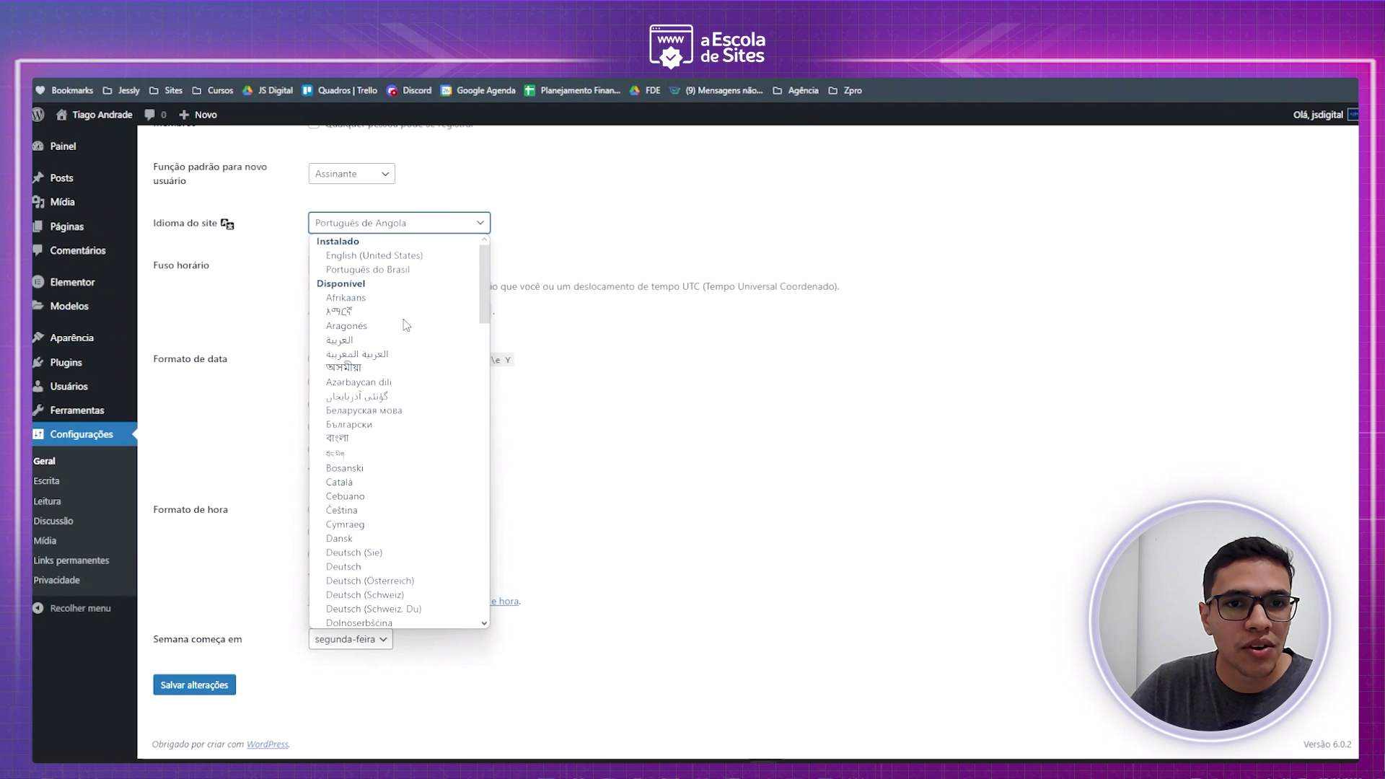
left_click(390, 271)
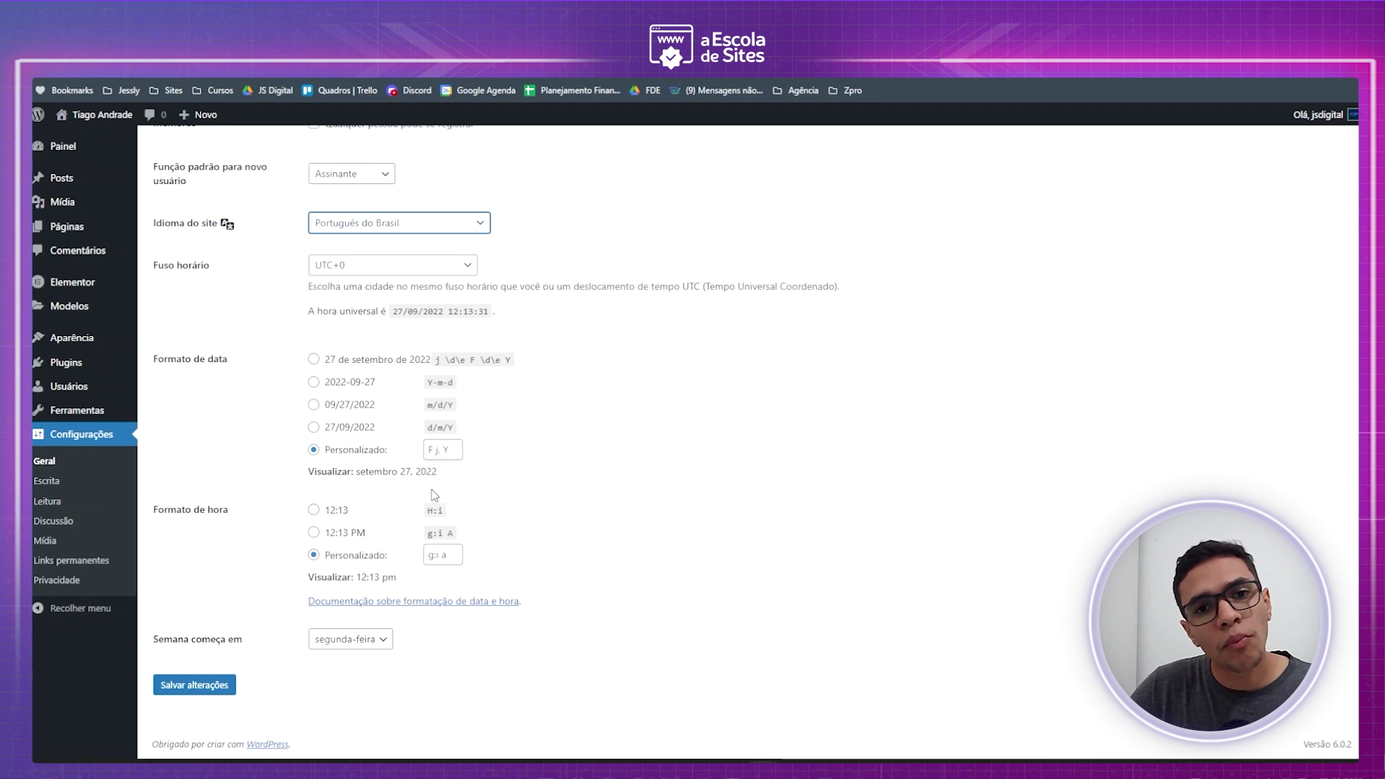
- Choose the 27/09/2022 date and 24-hour 12:13 time formats and save
left_click(313, 429)
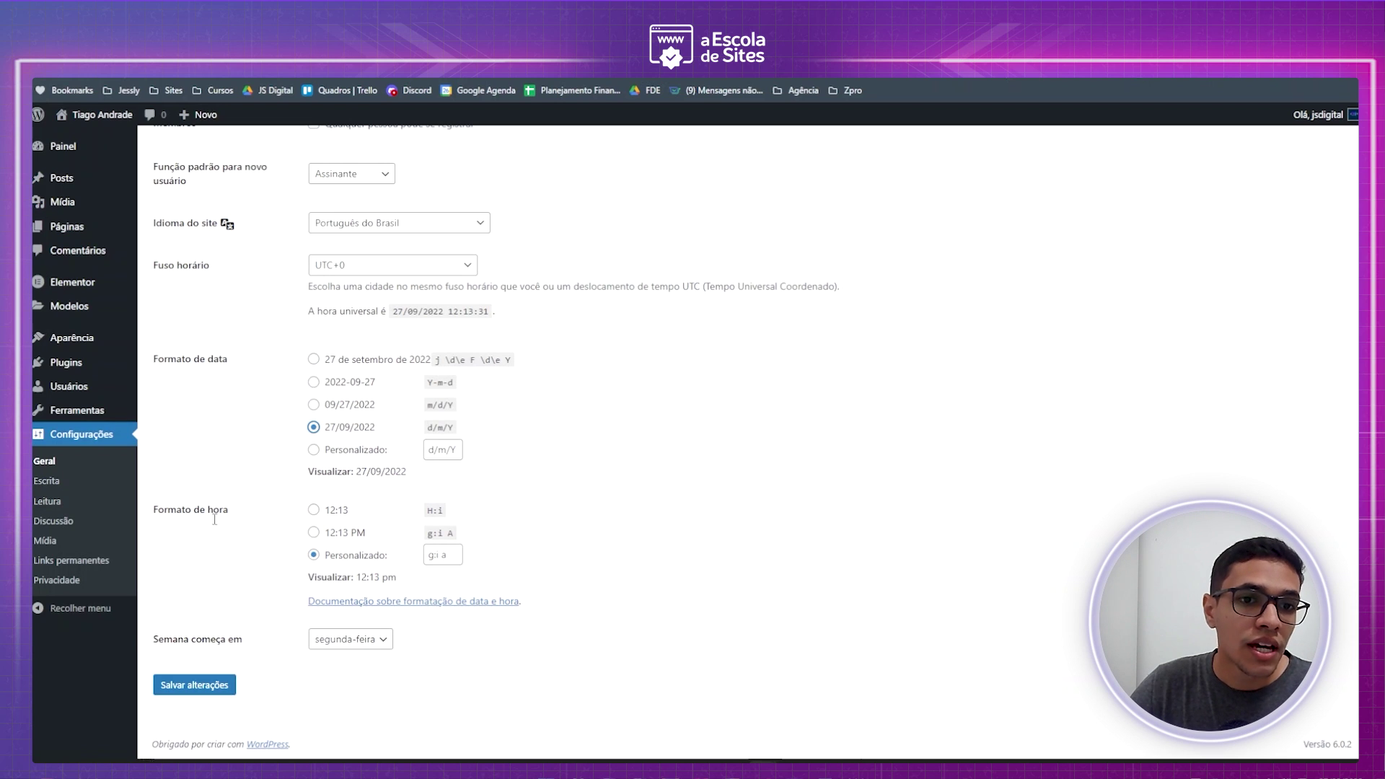
left_click(313, 510)
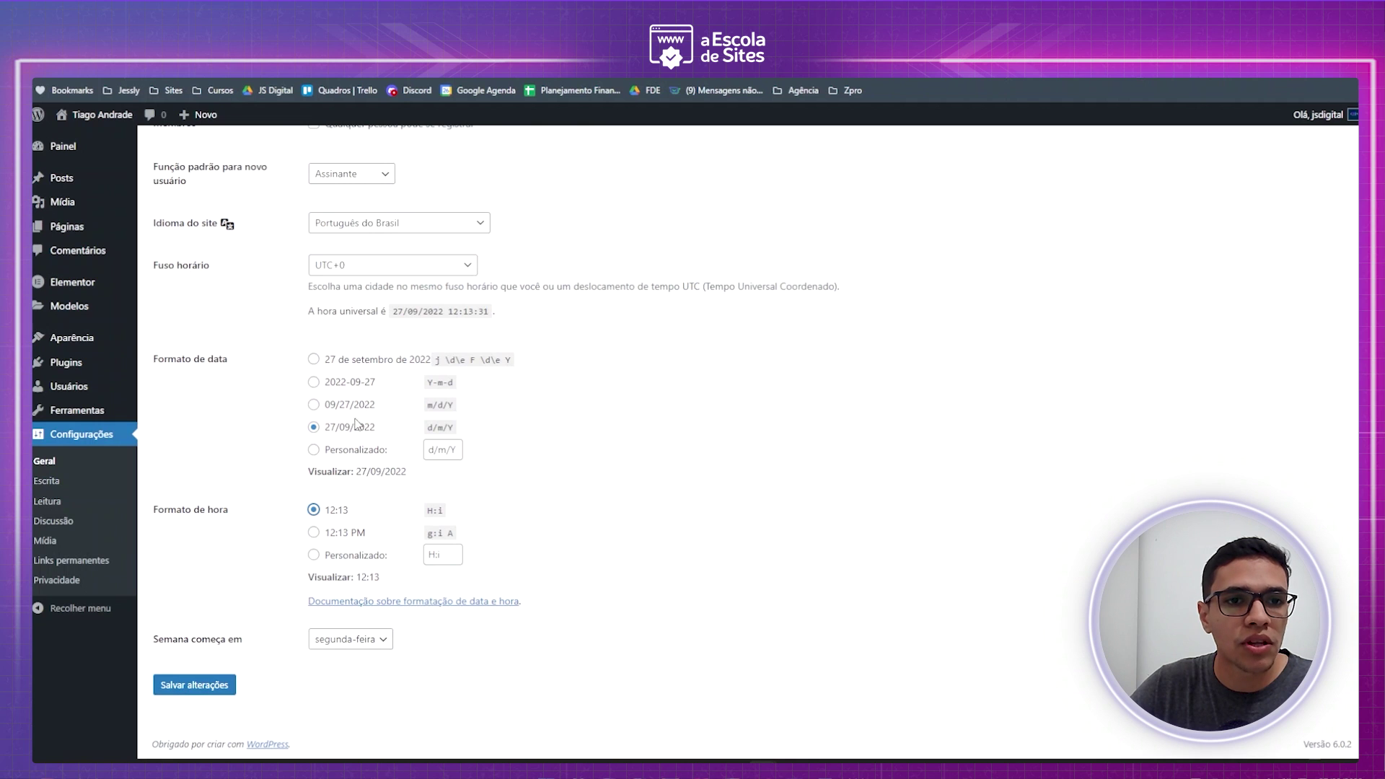
left_click(198, 694)
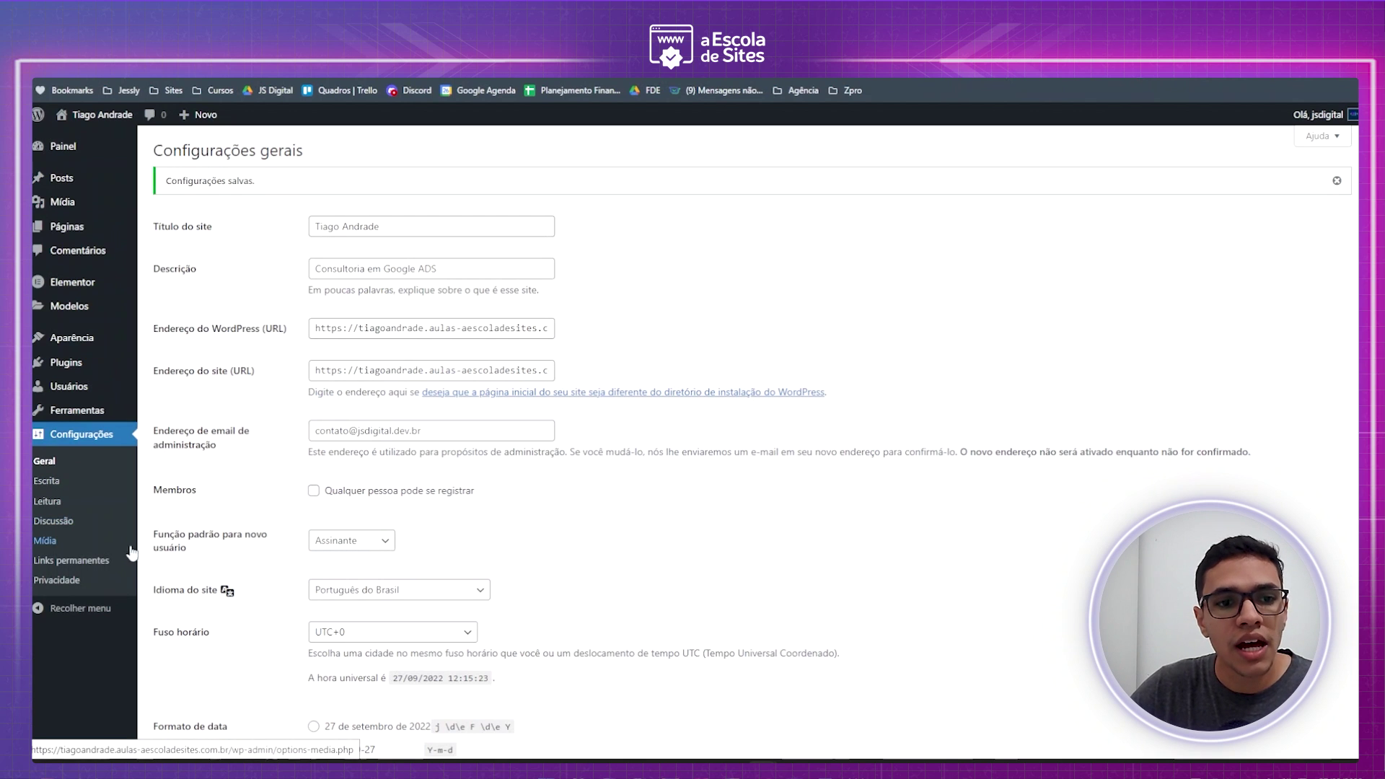
left_click(53, 568)
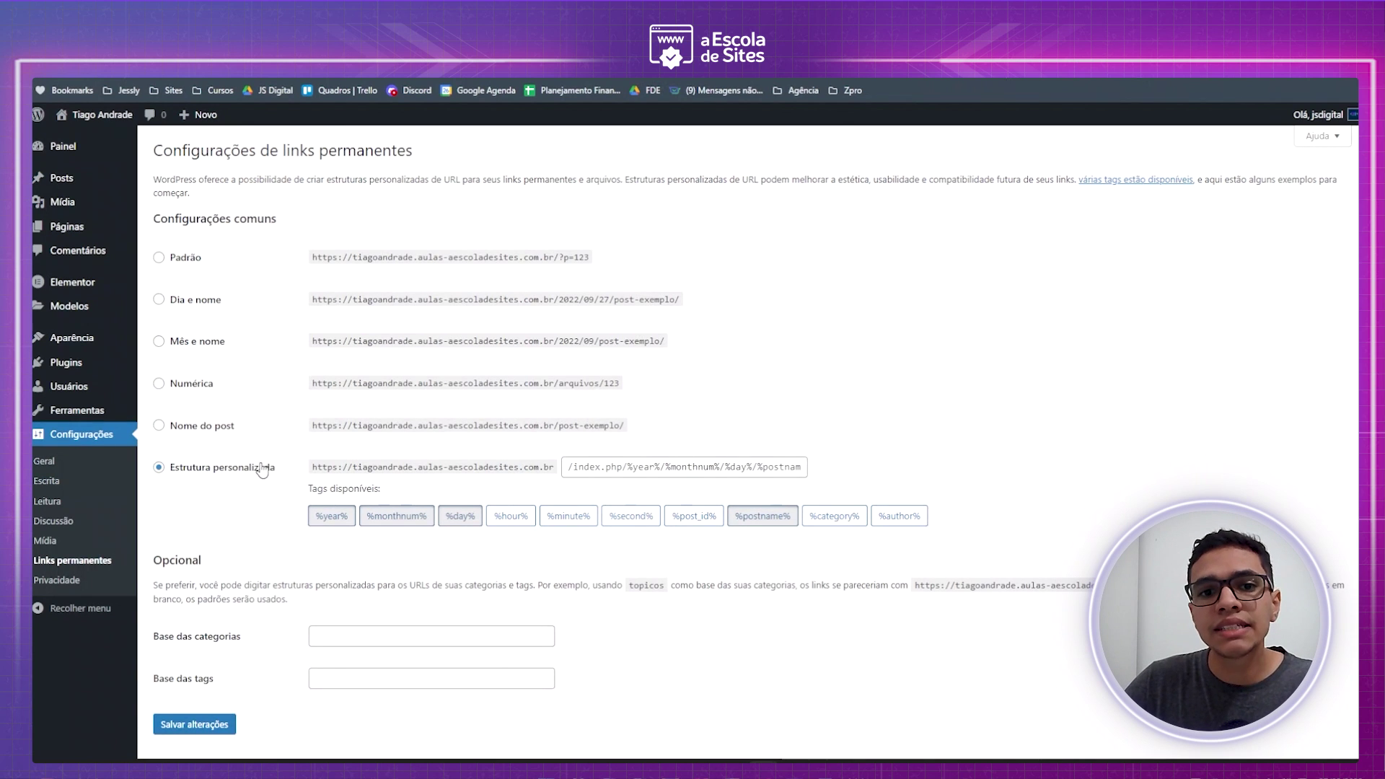
- Select the 'Nome do post' permalink structure, compare the example URLs, and save
left_click(159, 426)
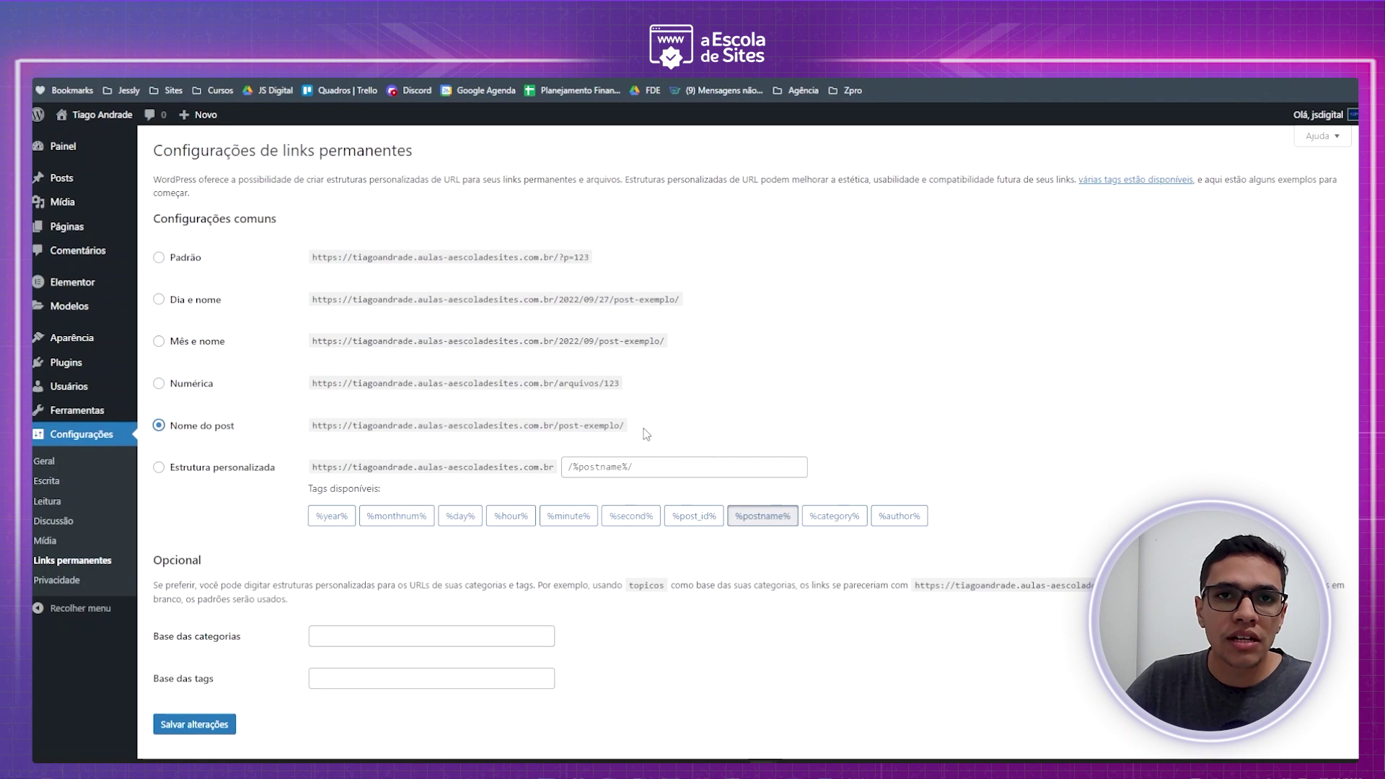
left_click_drag(316, 427, 626, 427)
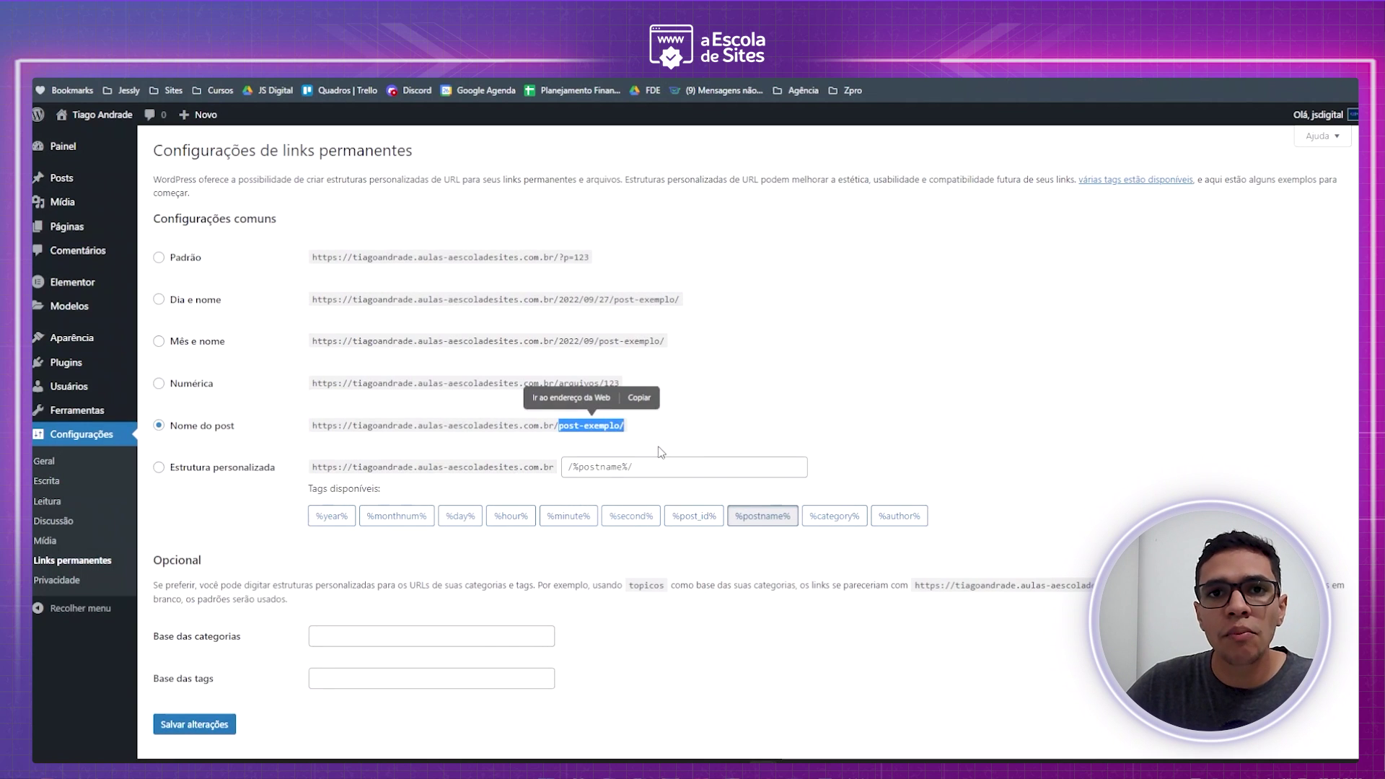
left_click(744, 407)
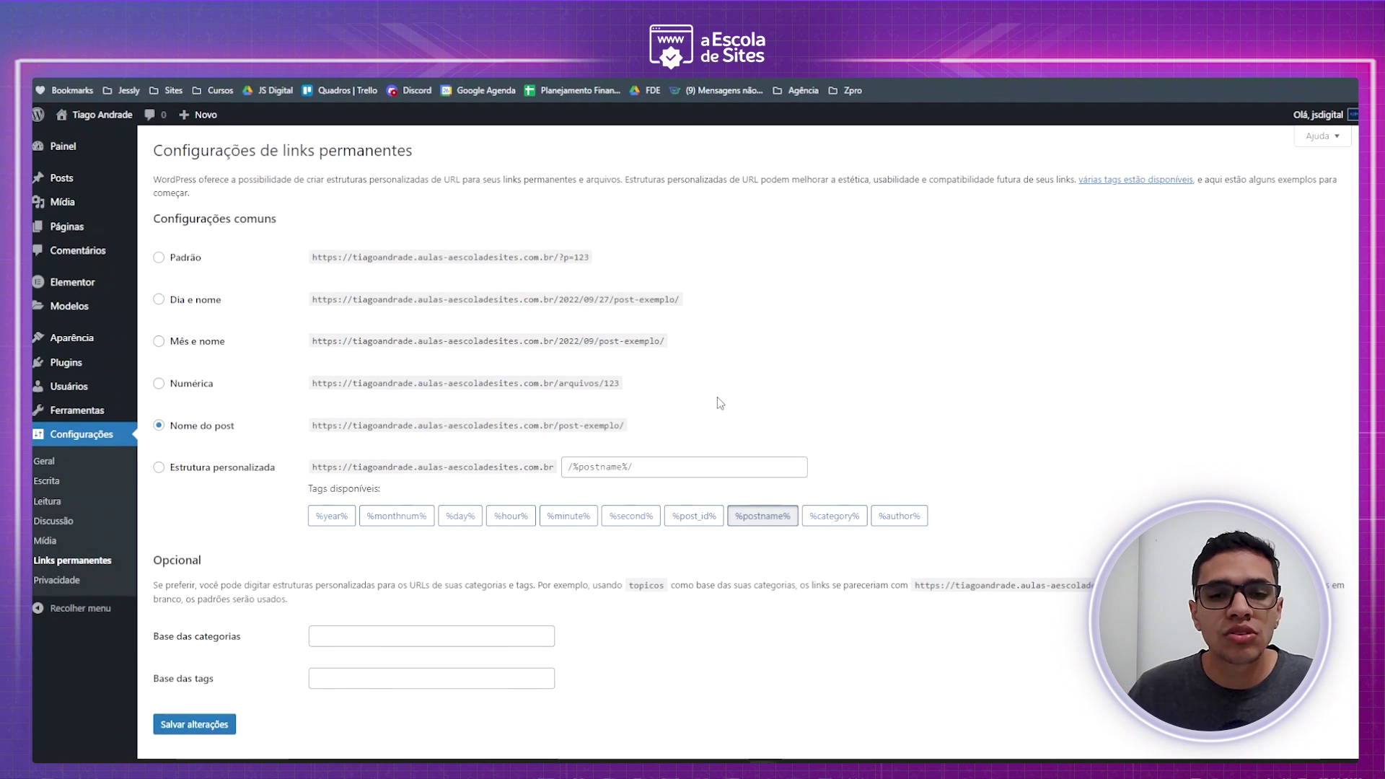
left_click_drag(312, 428, 725, 425)
left_click(462, 459)
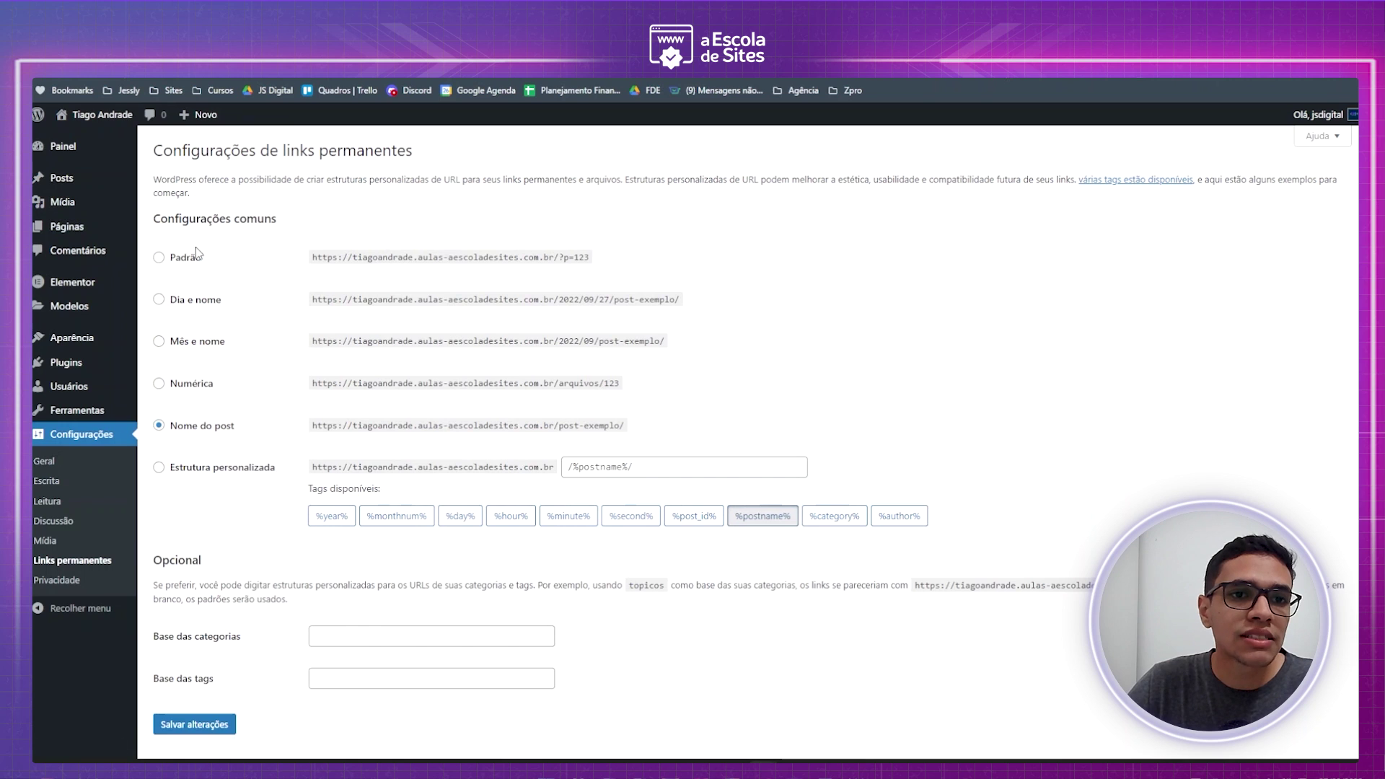
left_click_drag(560, 258, 619, 266)
left_click(707, 283)
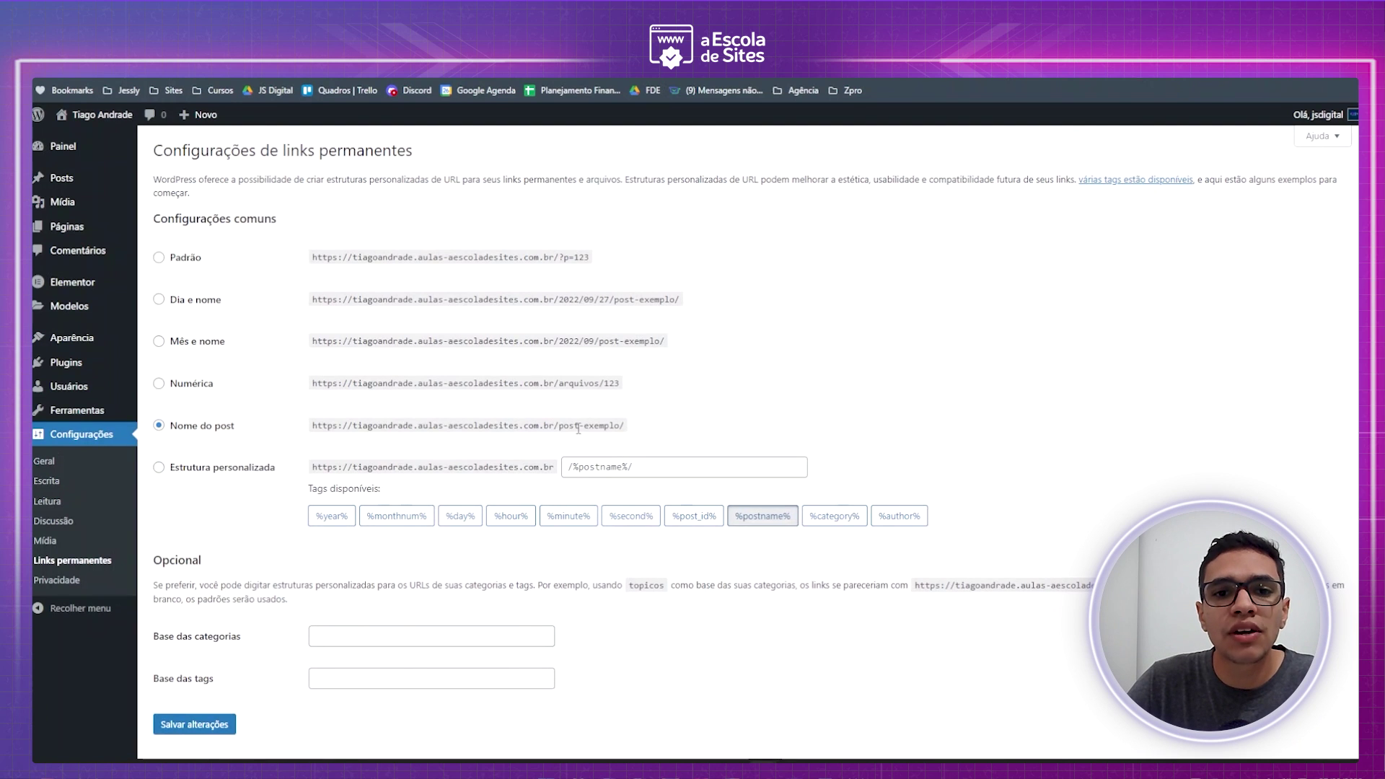
left_click_drag(560, 429, 631, 438)
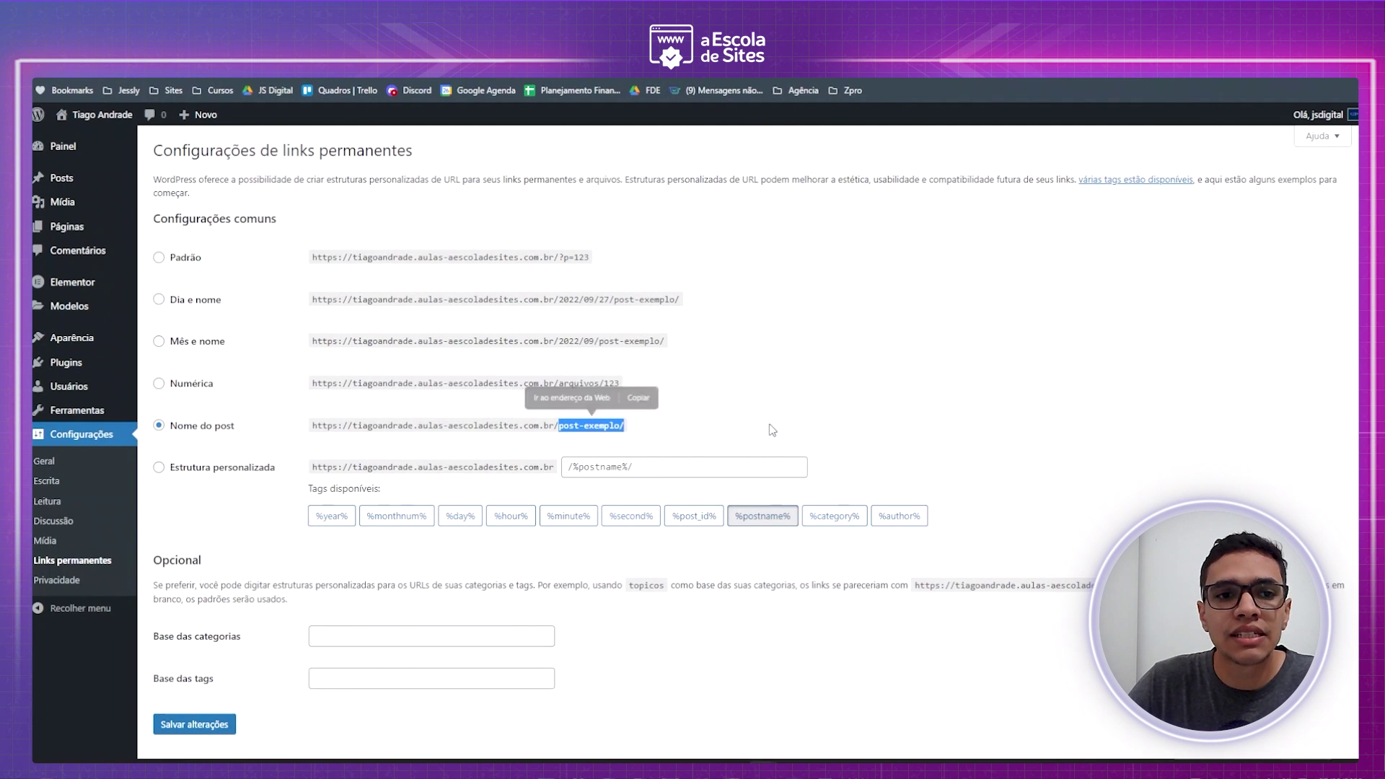
left_click_drag(578, 384, 632, 391)
left_click(558, 385)
double_click(578, 383)
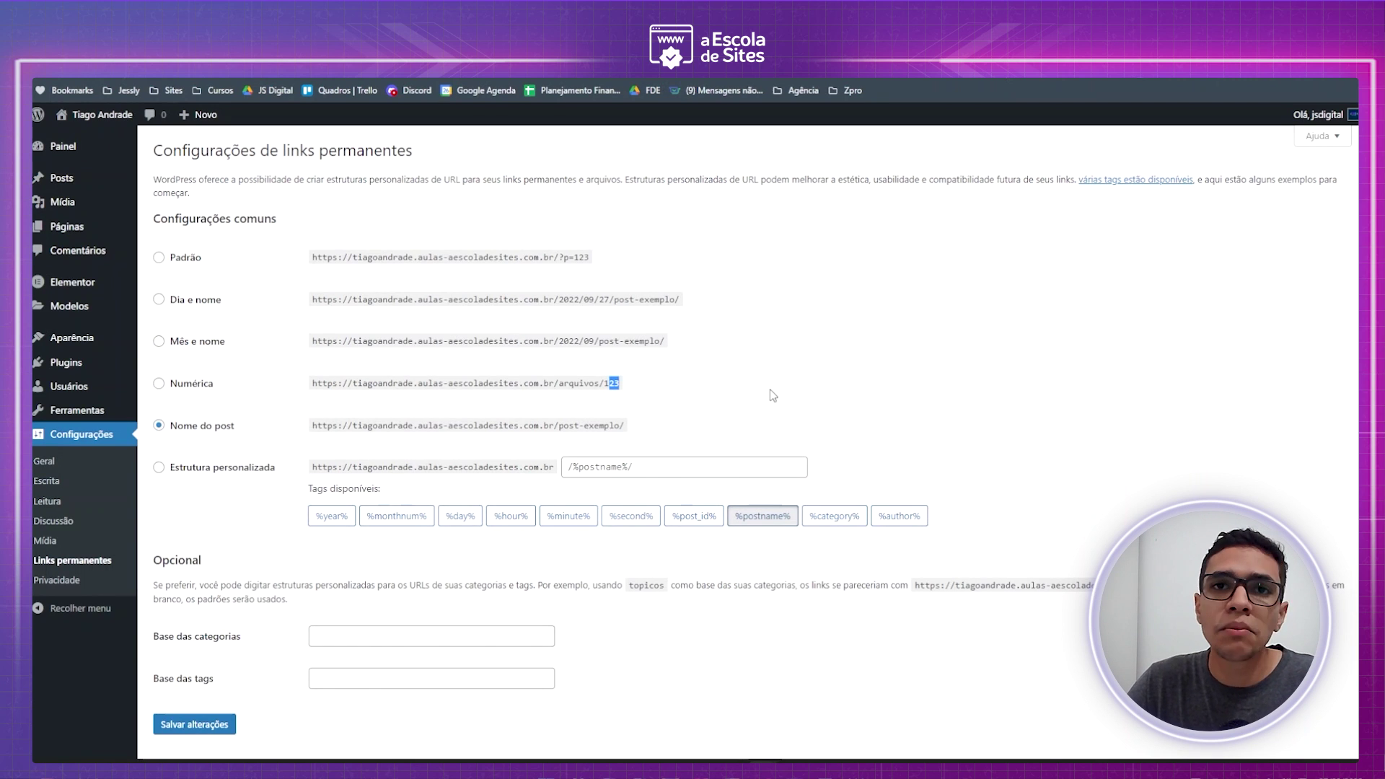
left_click(465, 388)
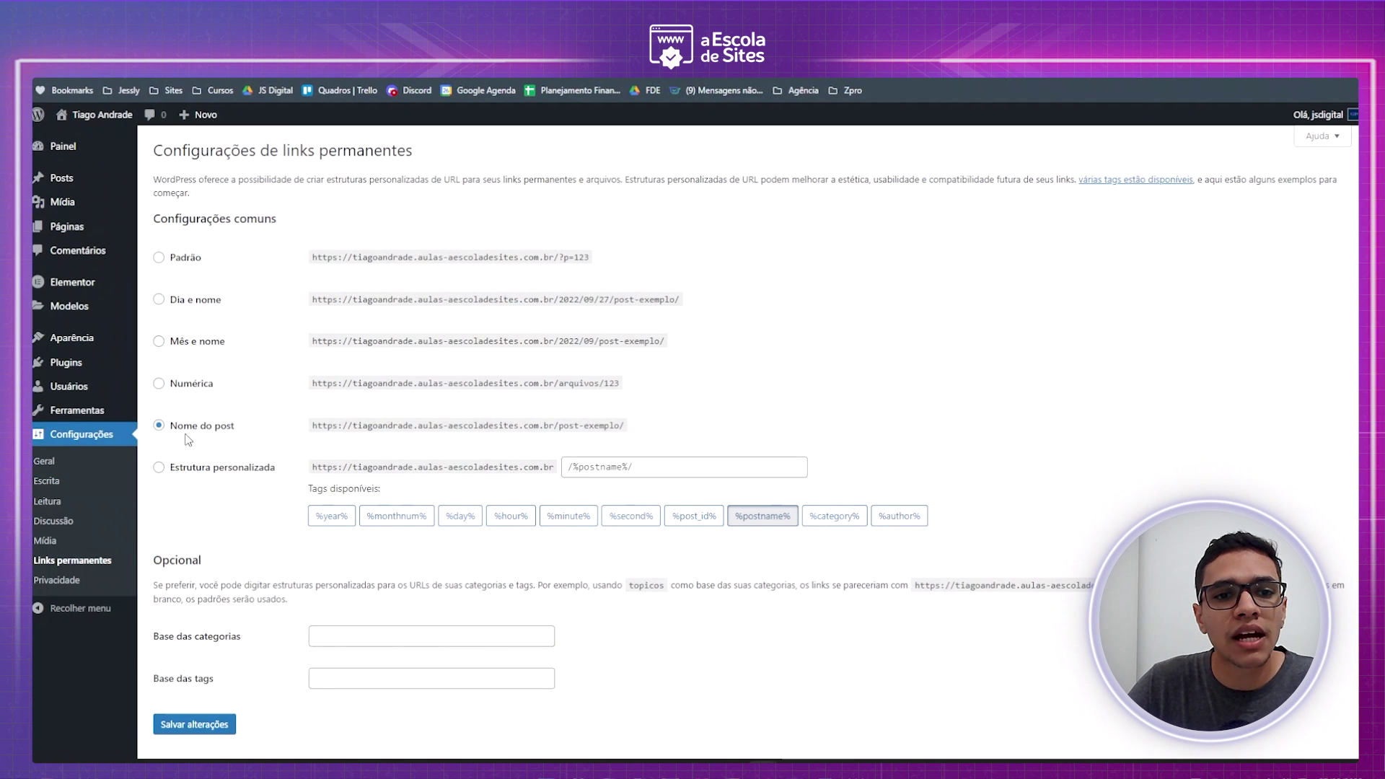
scroll(205, 649, "down", 1)
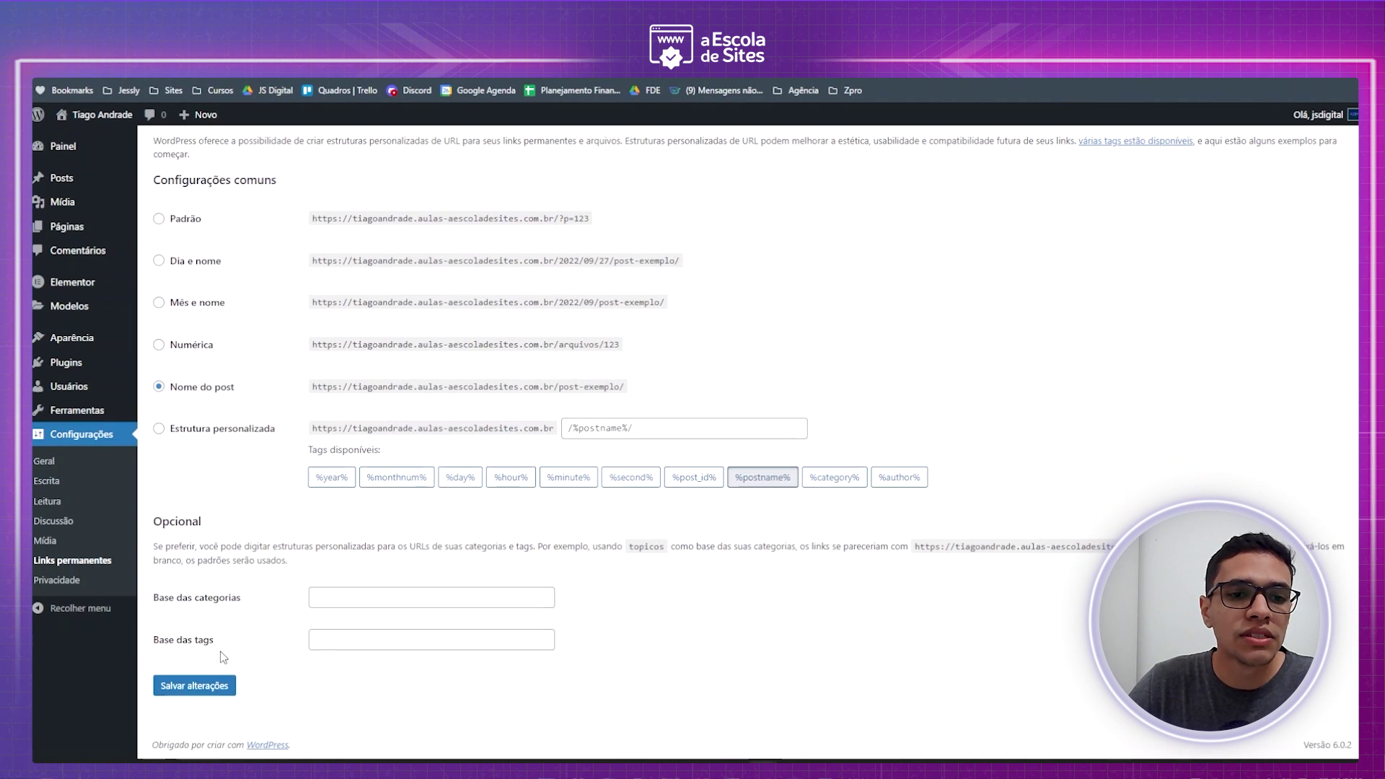
left_click(208, 687)
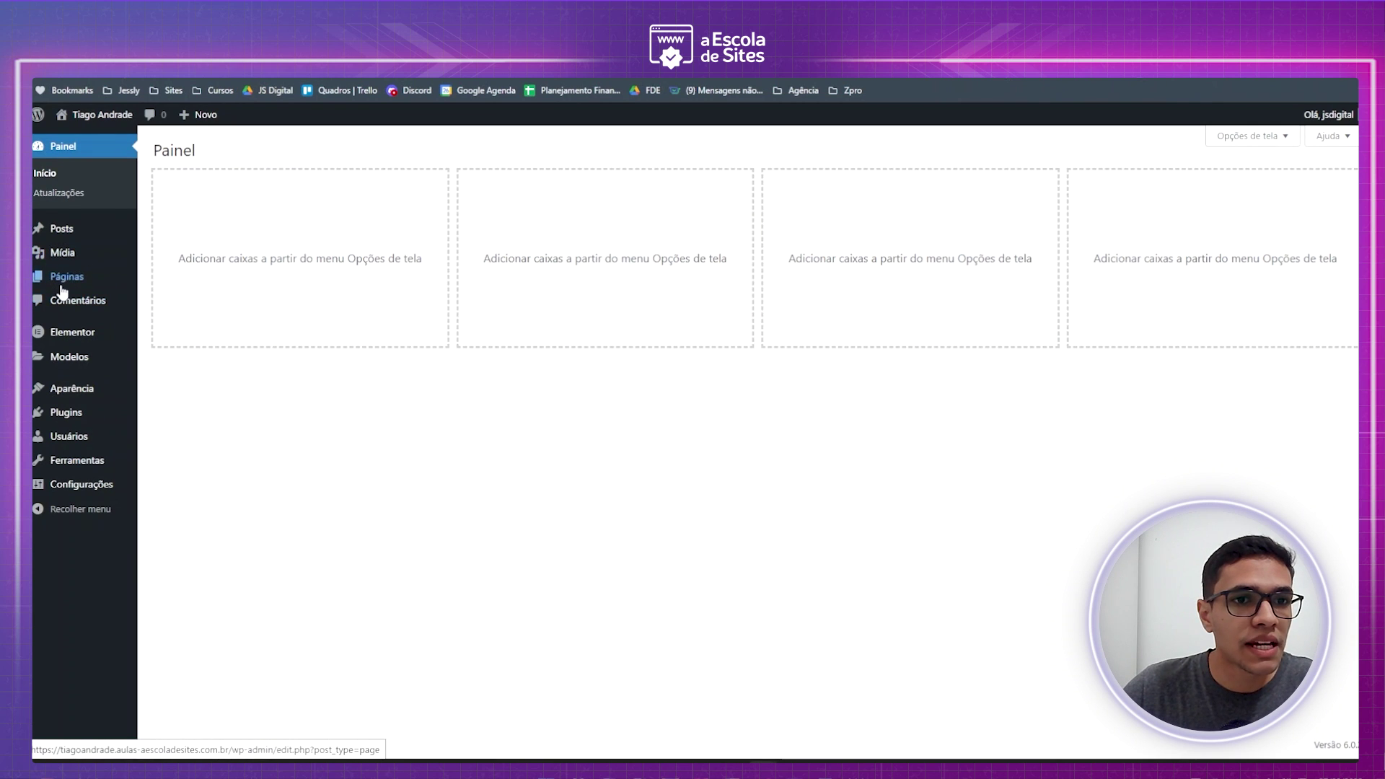
- Create a new page titled with the site owner's name
mouse_move(62, 285)
left_click(204, 281)
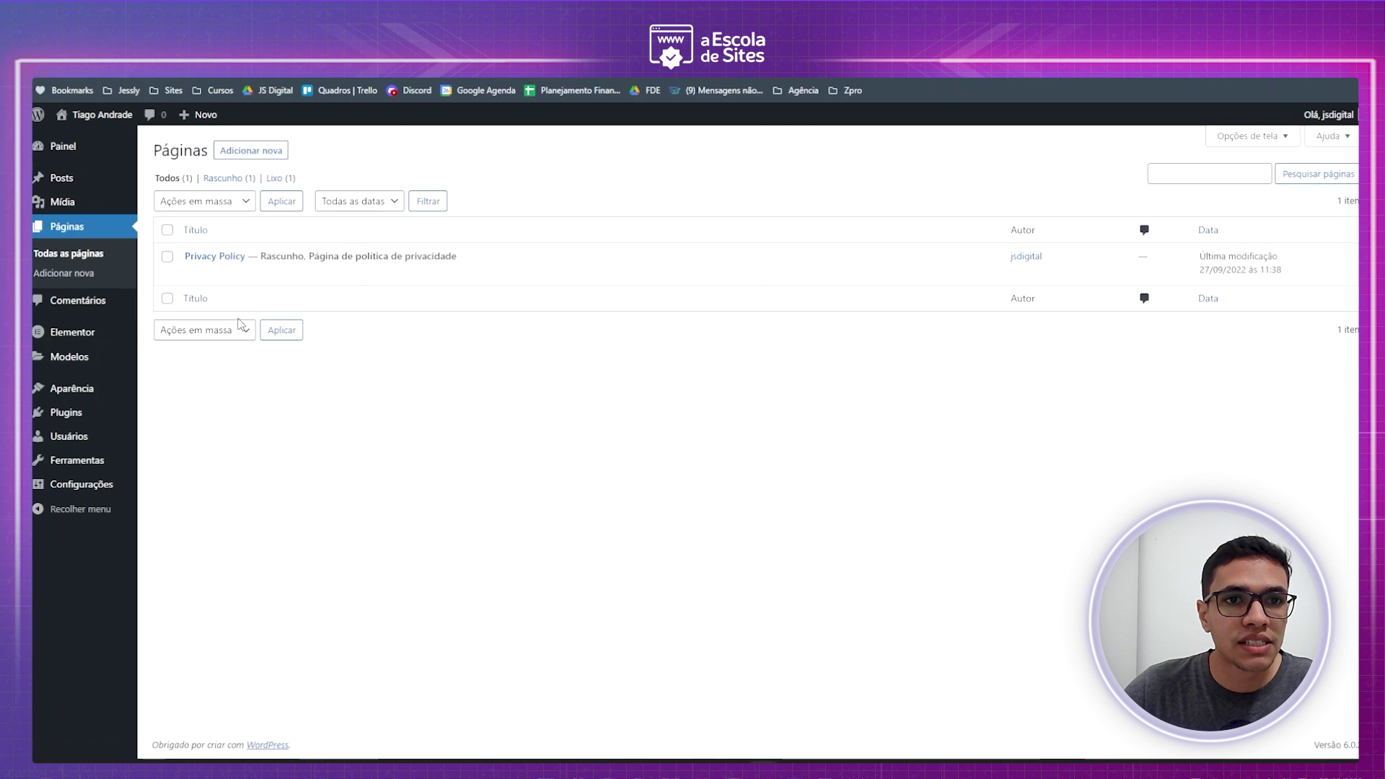
left_click(259, 157)
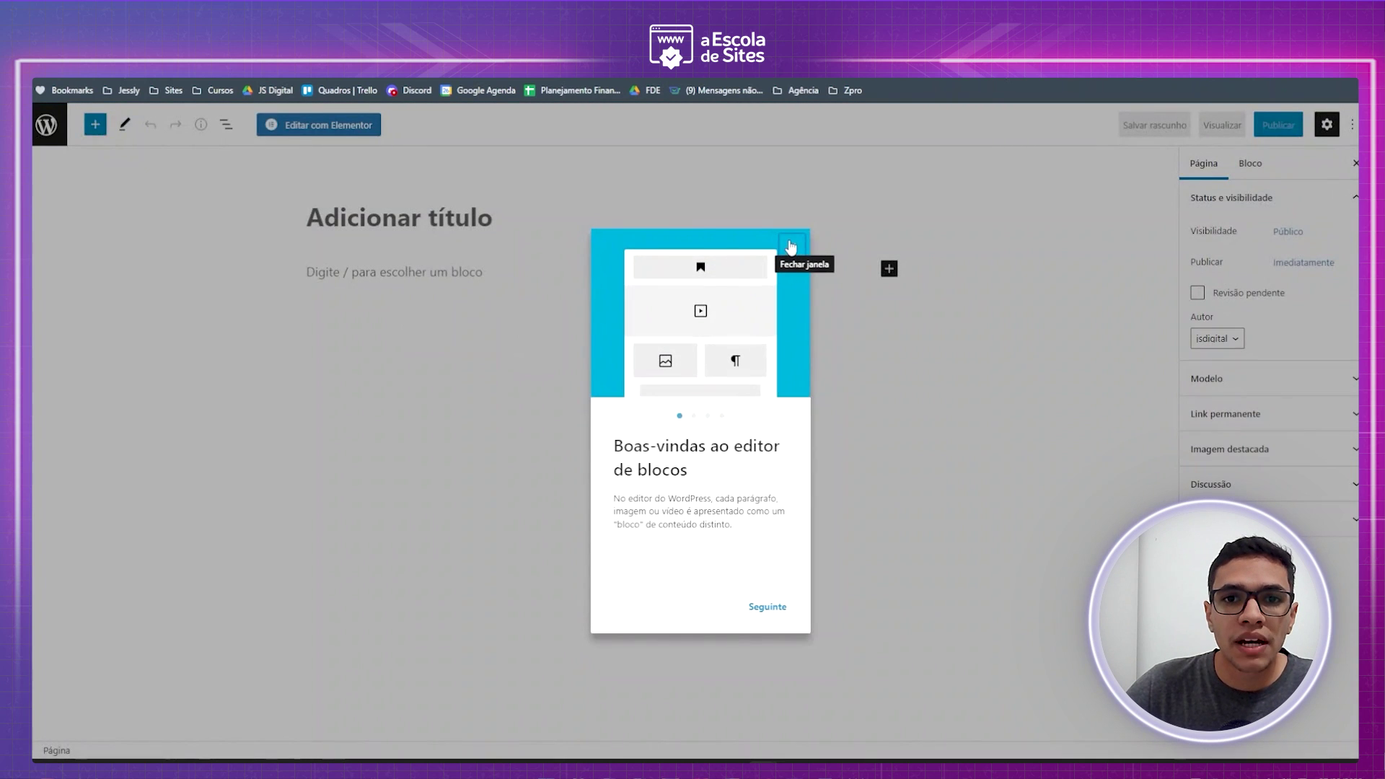
left_click(792, 247)
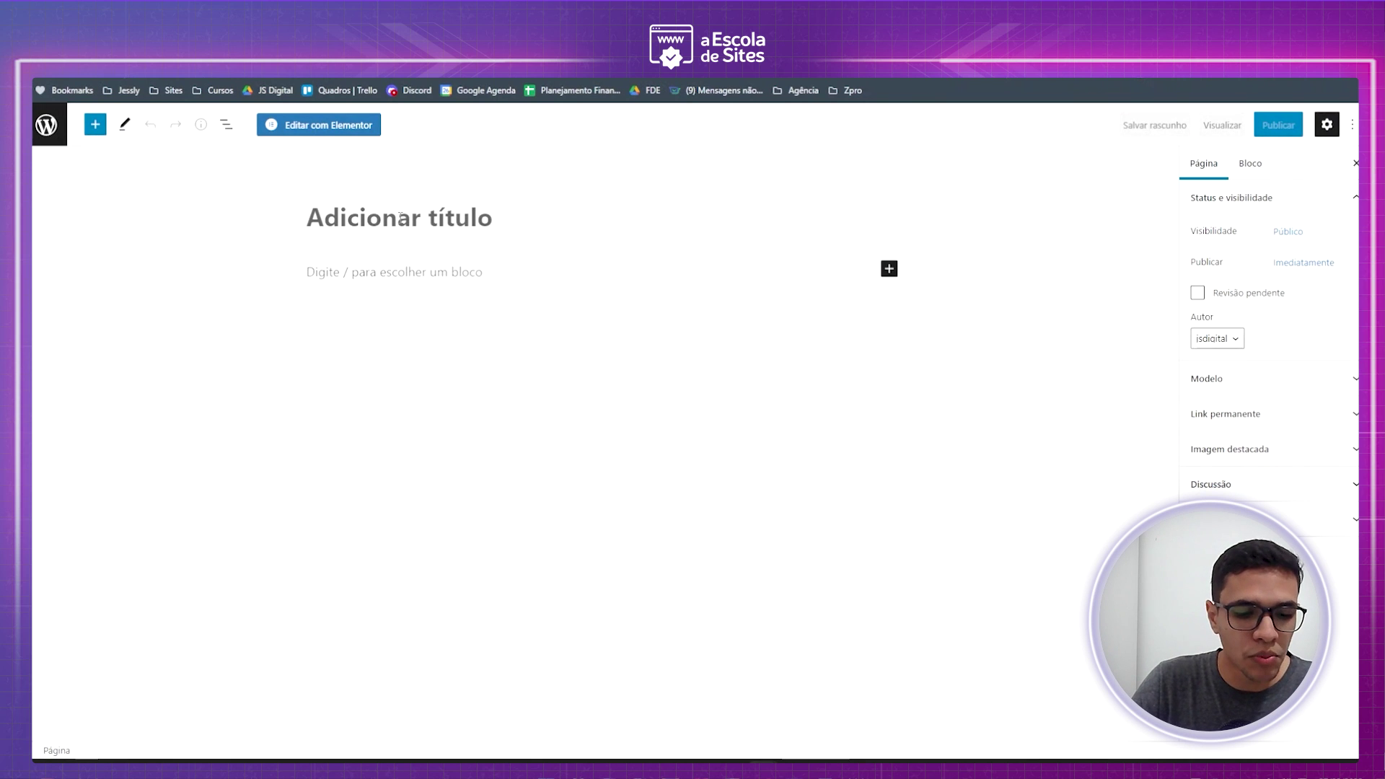
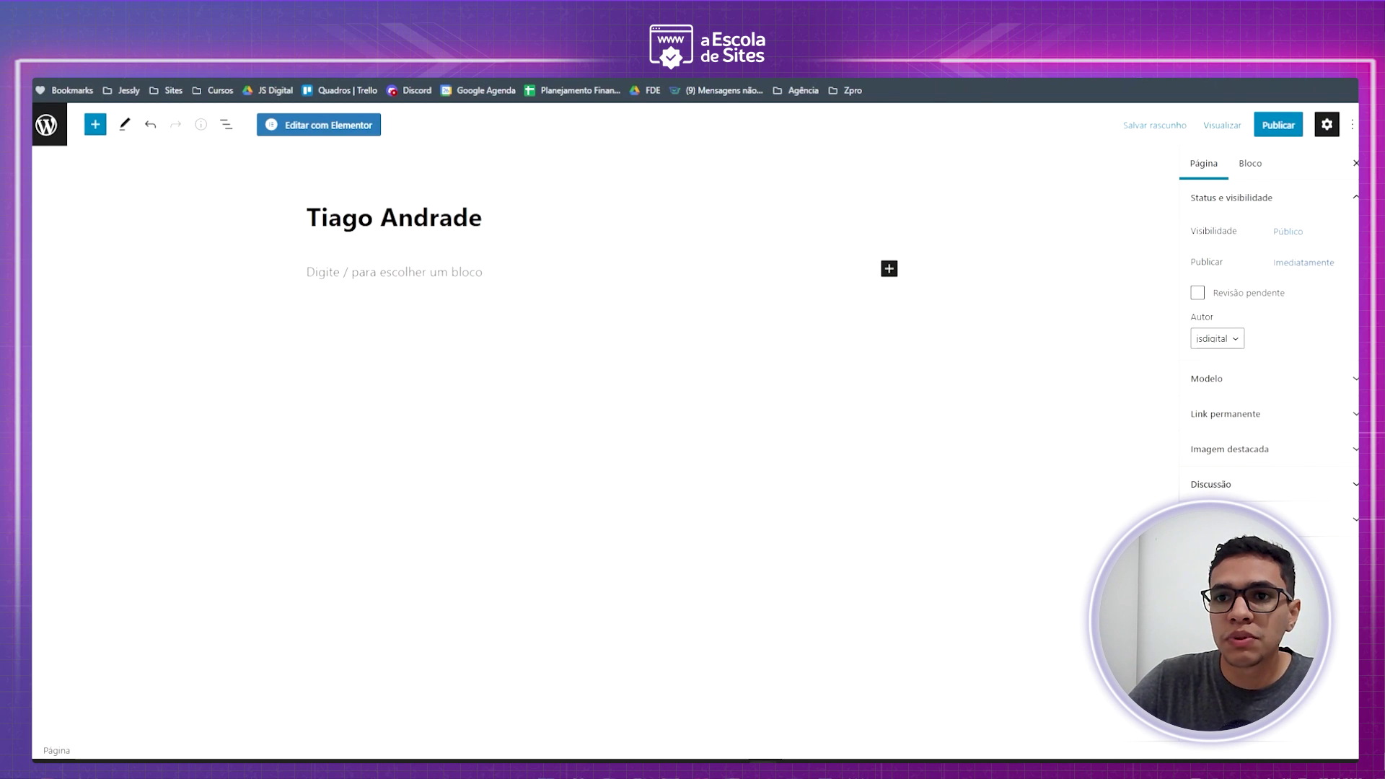
- Publish the page and switch to the live site's browser tab
left_click(1278, 125)
left_click(1248, 126)
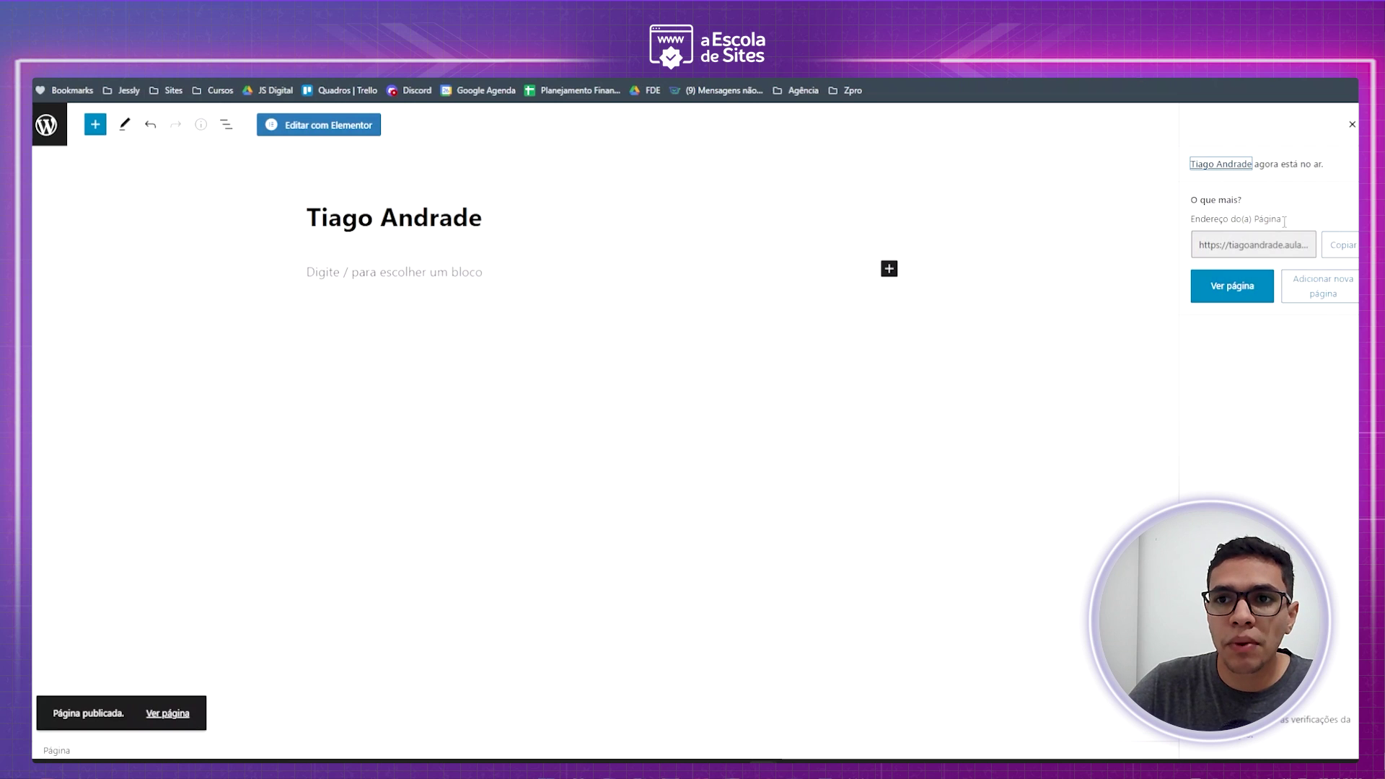
left_click(1353, 124)
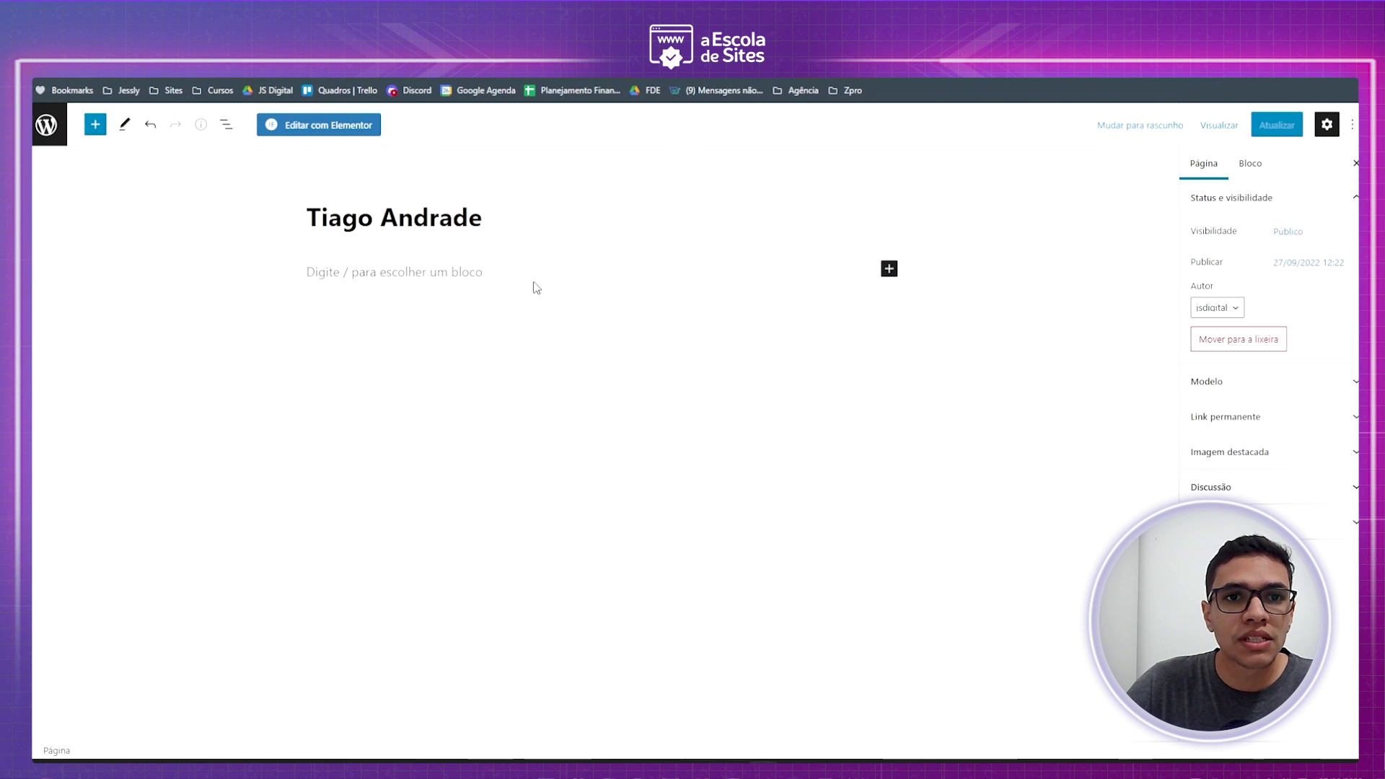
key("ctrl+Tab")
key("ctrl+l")
key("Escape")
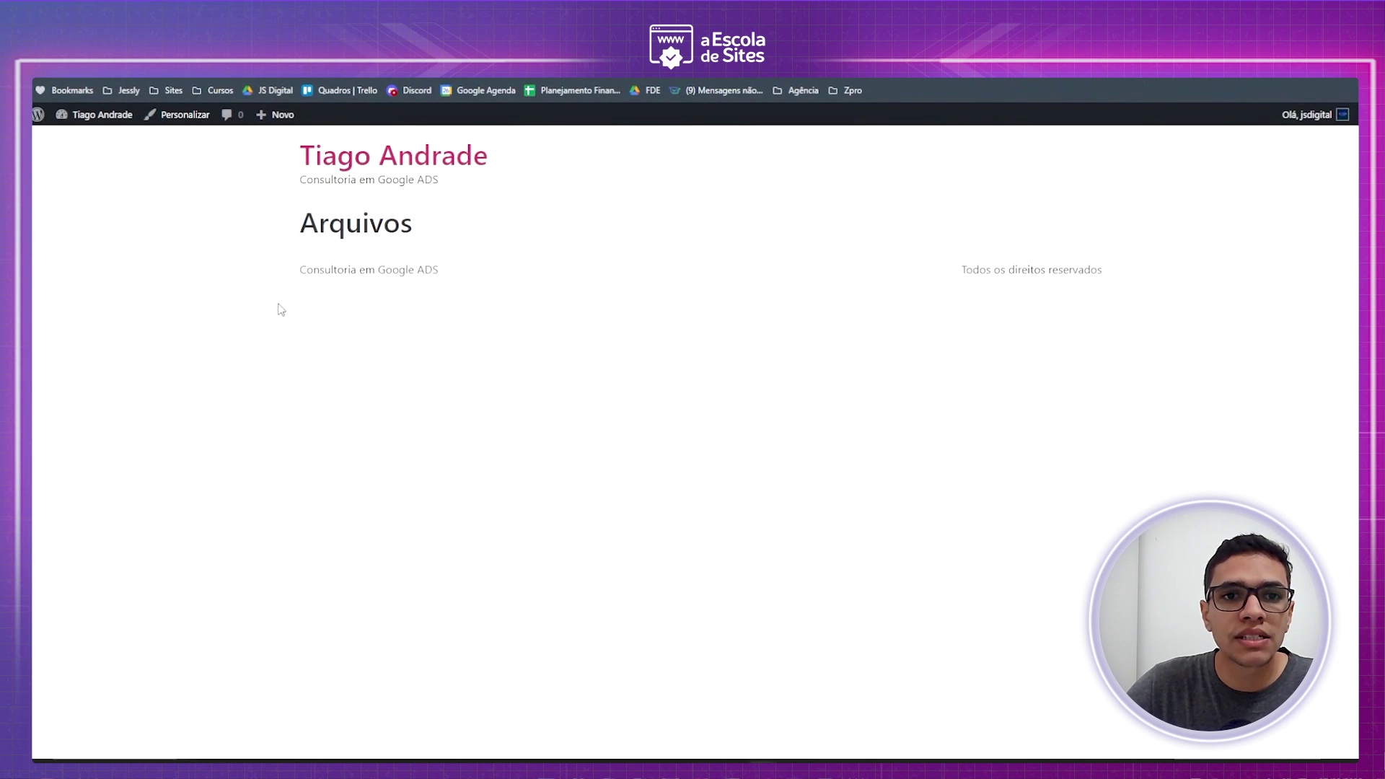
- Load the new page on the live site by appending its slug to the site address
left_click_drag(300, 221, 420, 240)
left_click(471, 253)
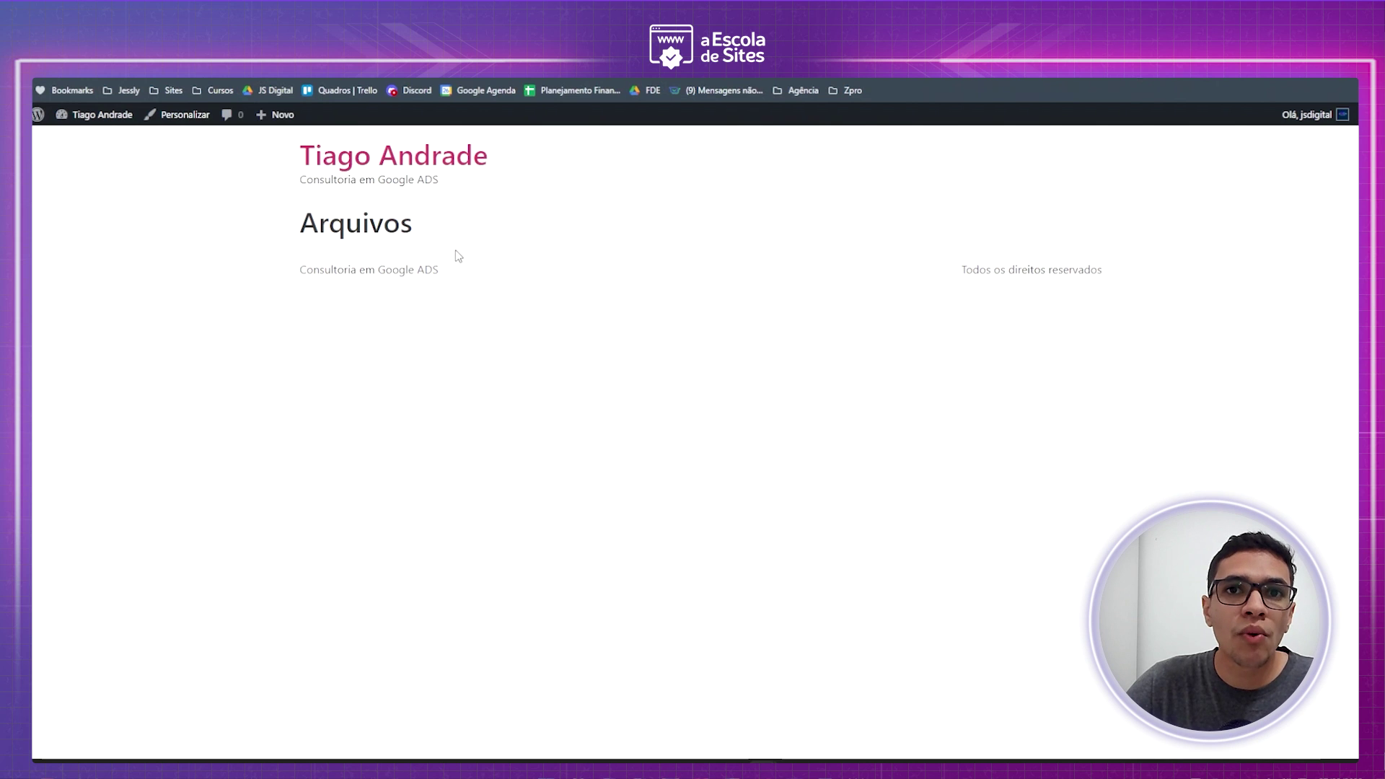
left_click(346, 71)
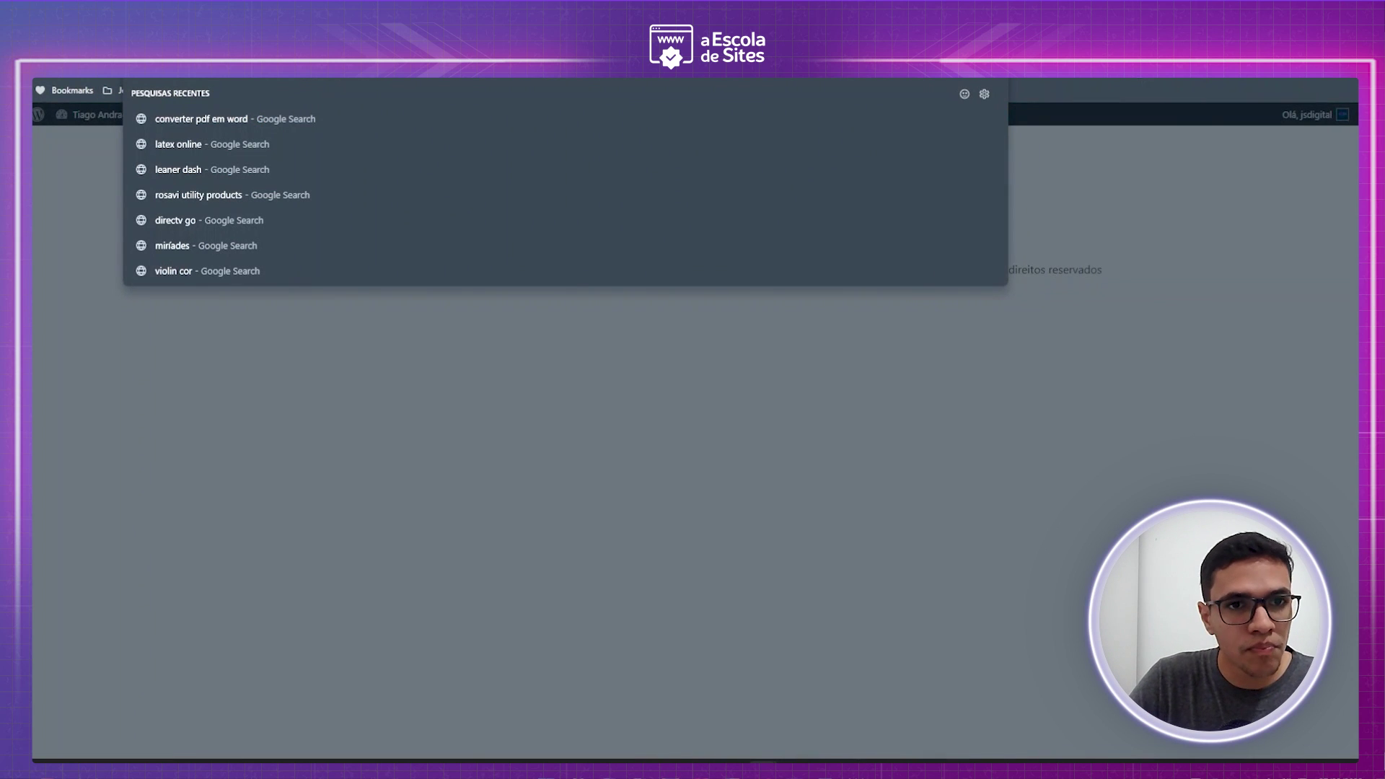
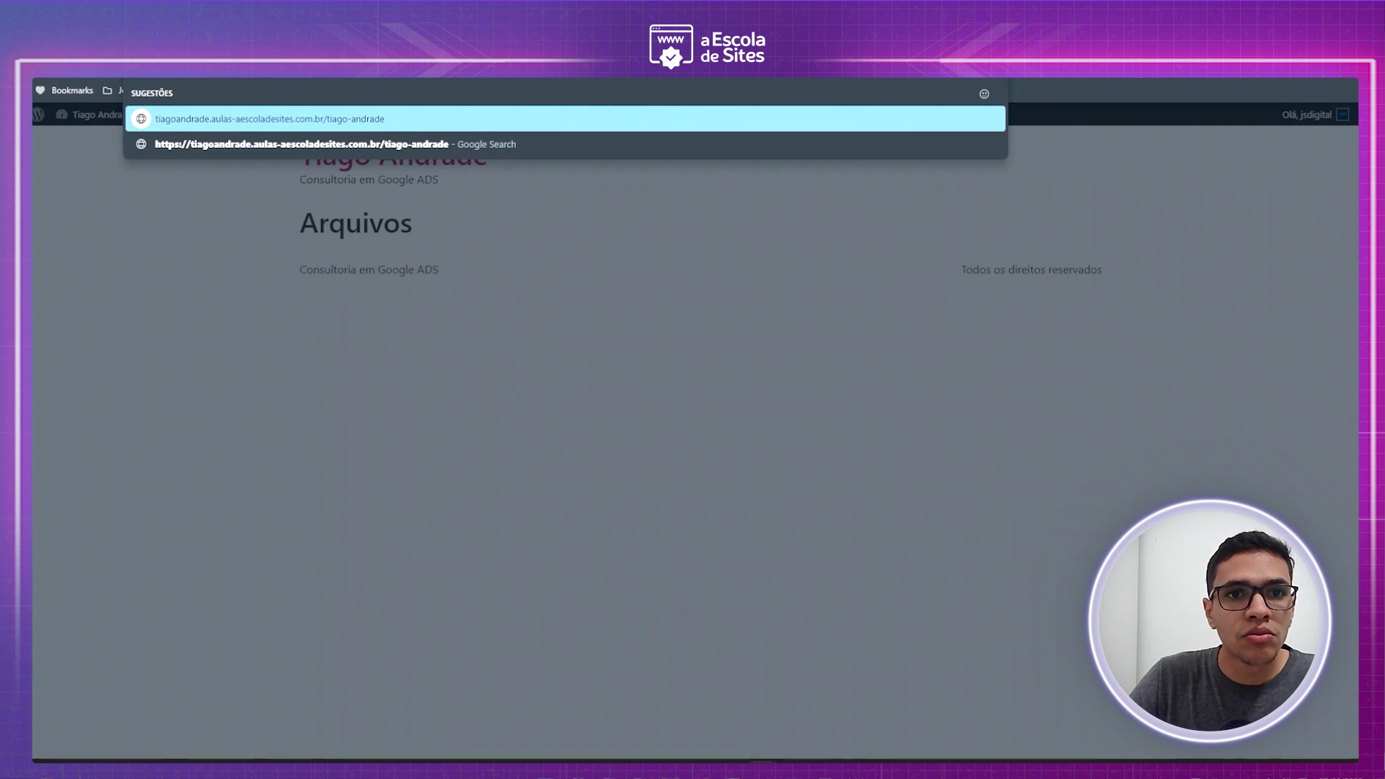
key("Return")
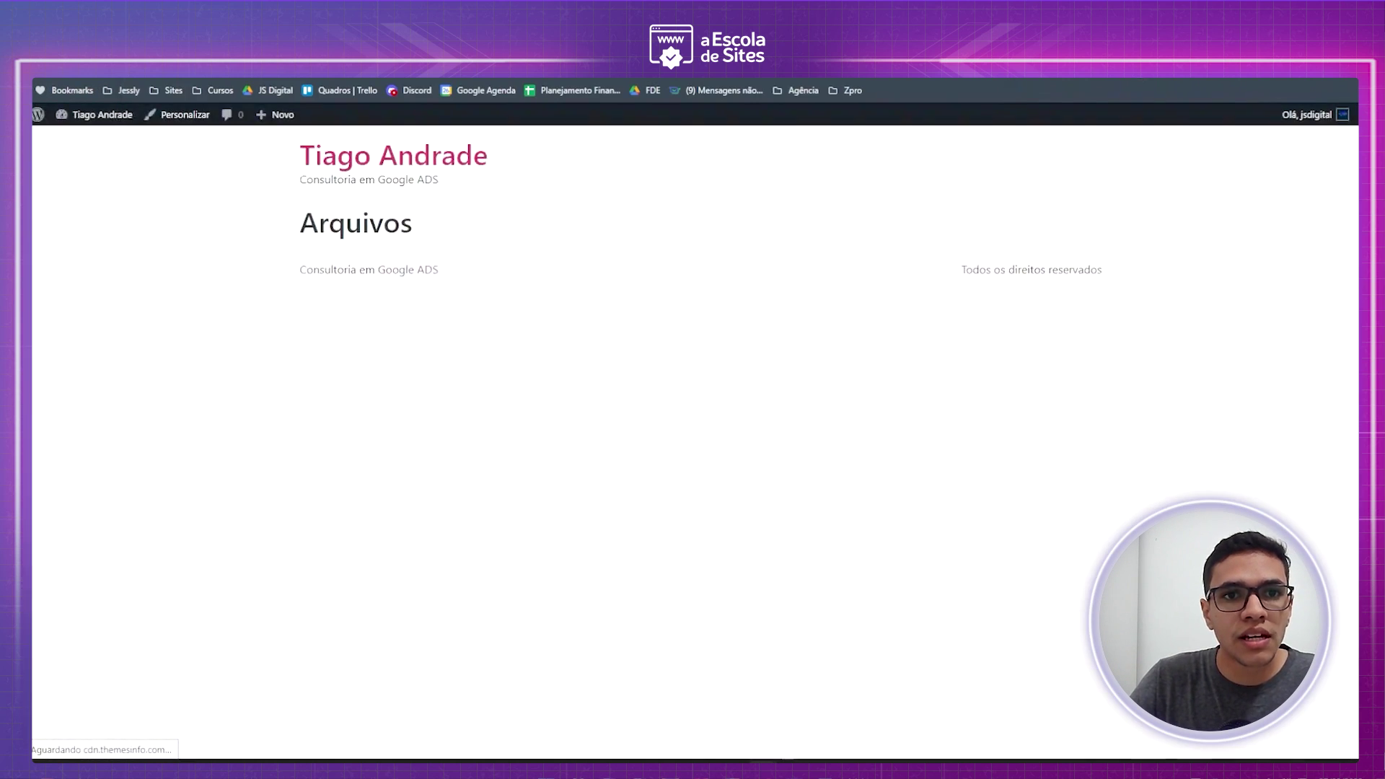
- Copy the live page's heading and return to the editor tab
left_click_drag(300, 218, 496, 229)
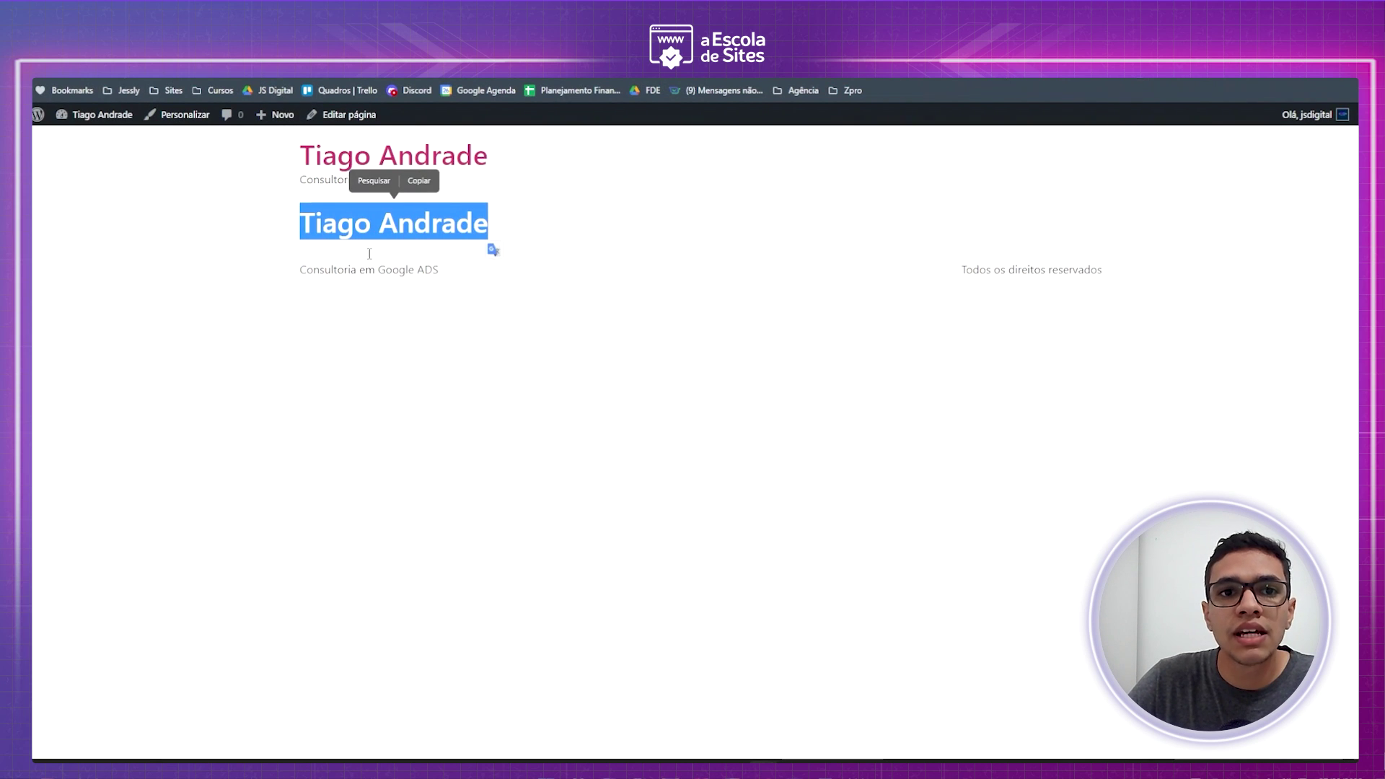
left_click(405, 186)
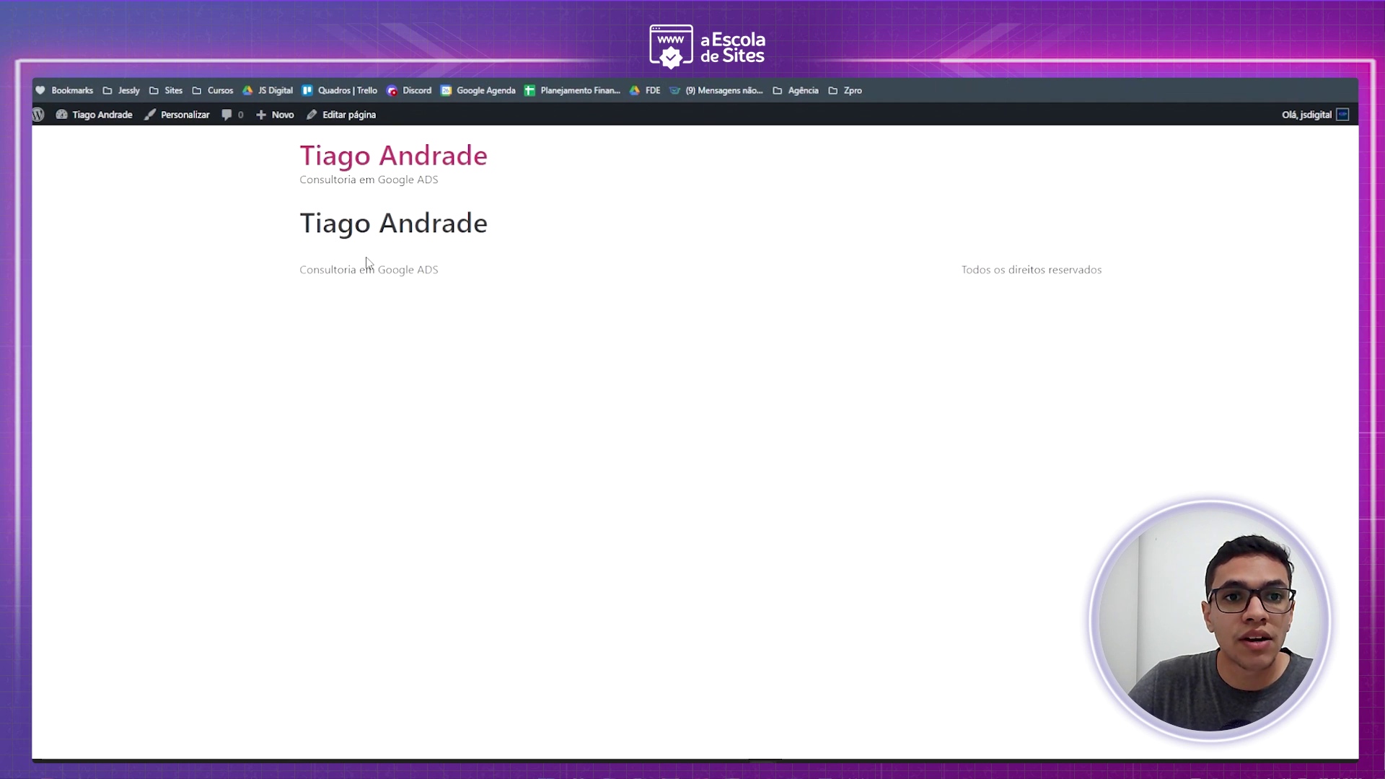
key("ctrl+l")
key("Escape")
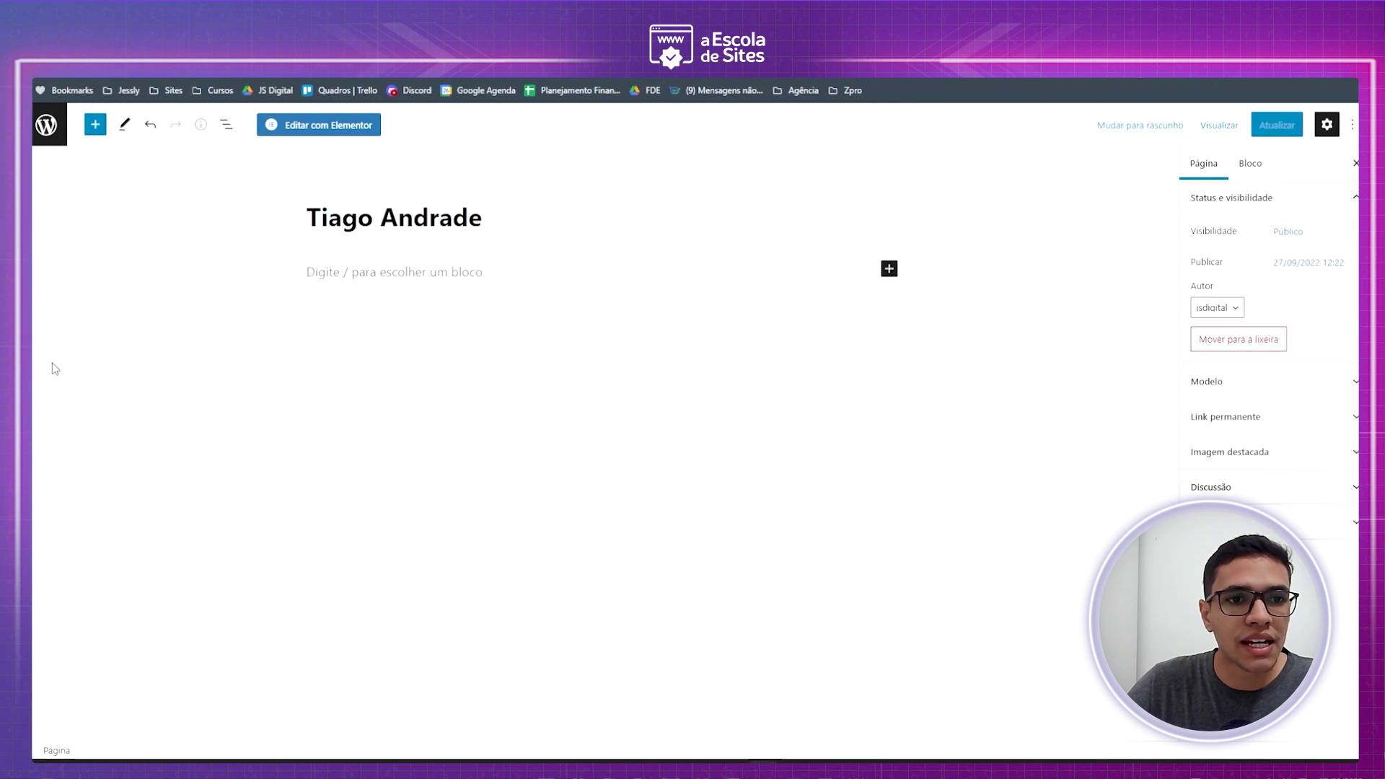
- Turn off full-screen editing and open the Reading settings
left_click(1354, 124)
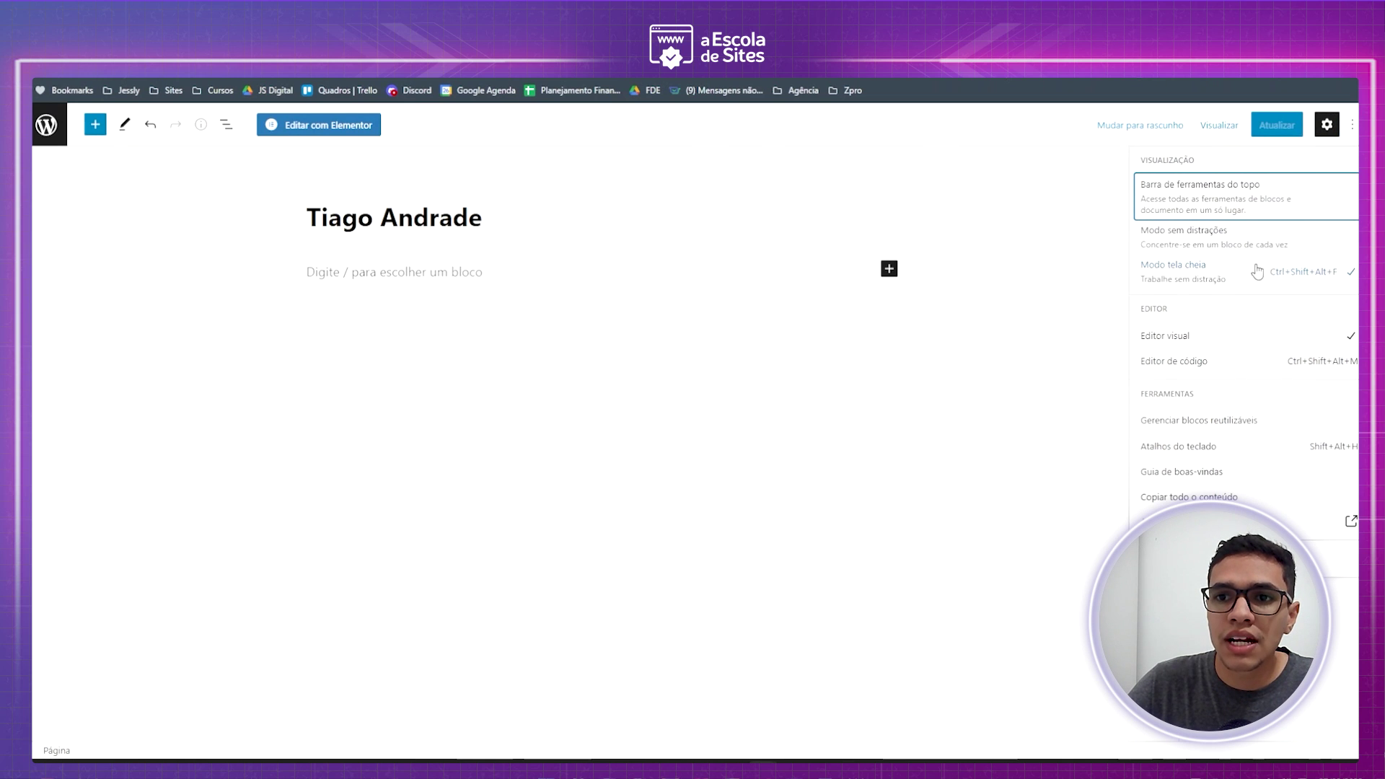
left_click(1284, 271)
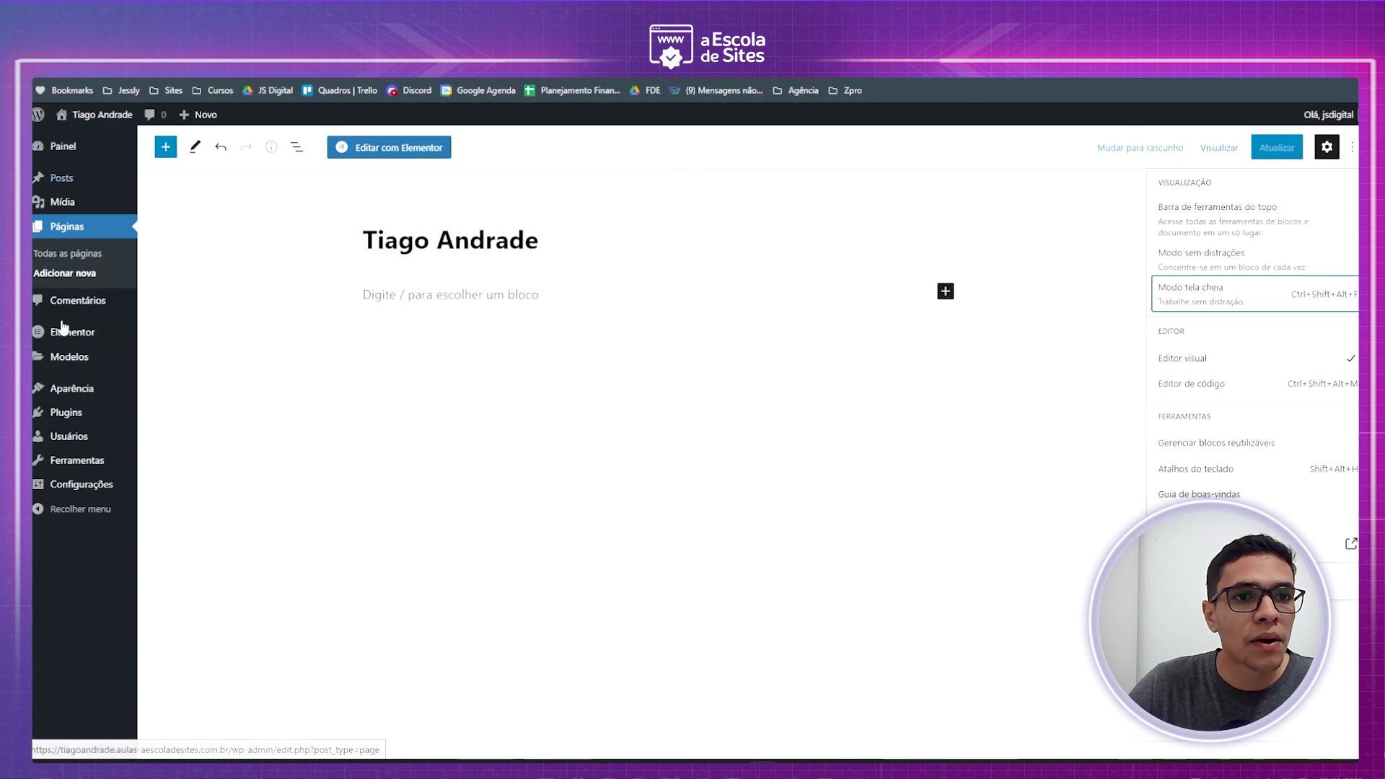
mouse_move(85, 160)
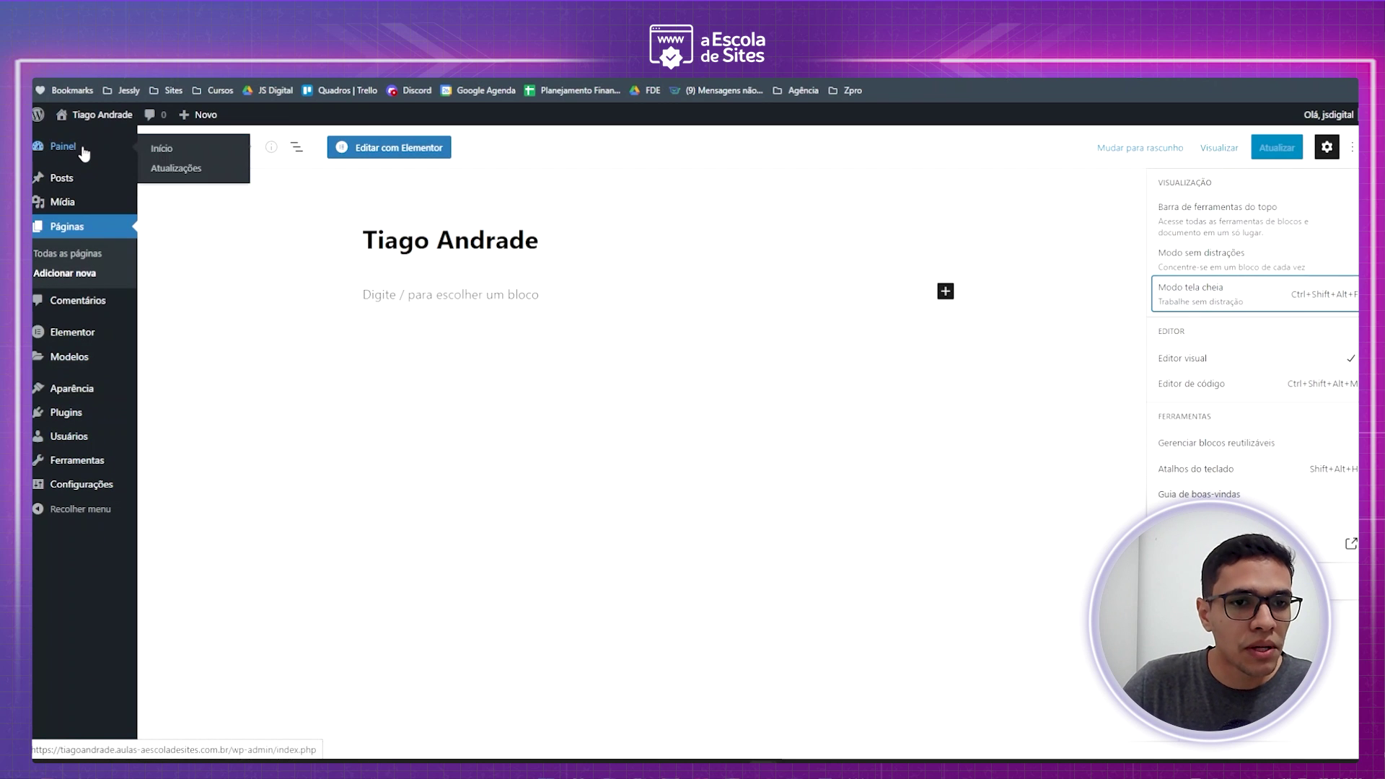
mouse_move(77, 491)
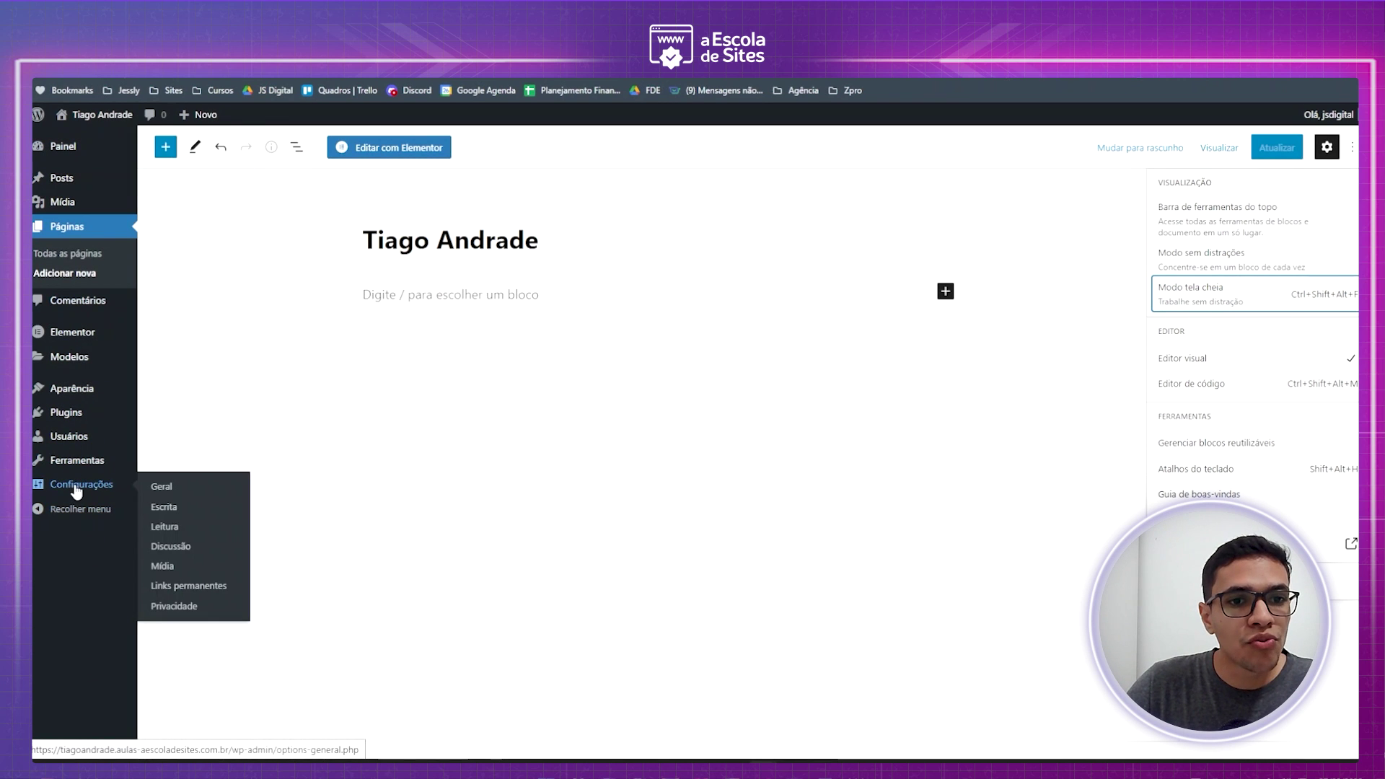
left_click(174, 533)
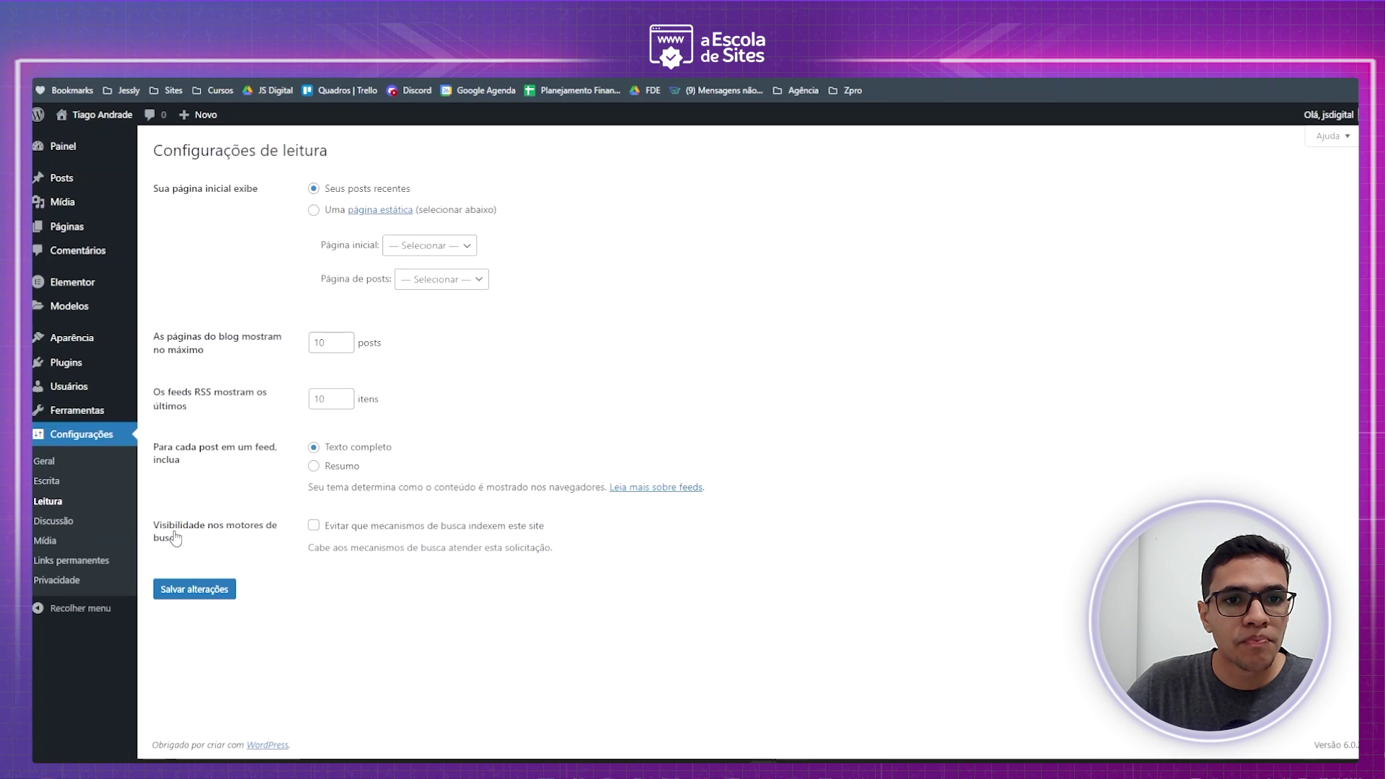
left_click_drag(155, 187, 273, 193)
left_click(103, 114)
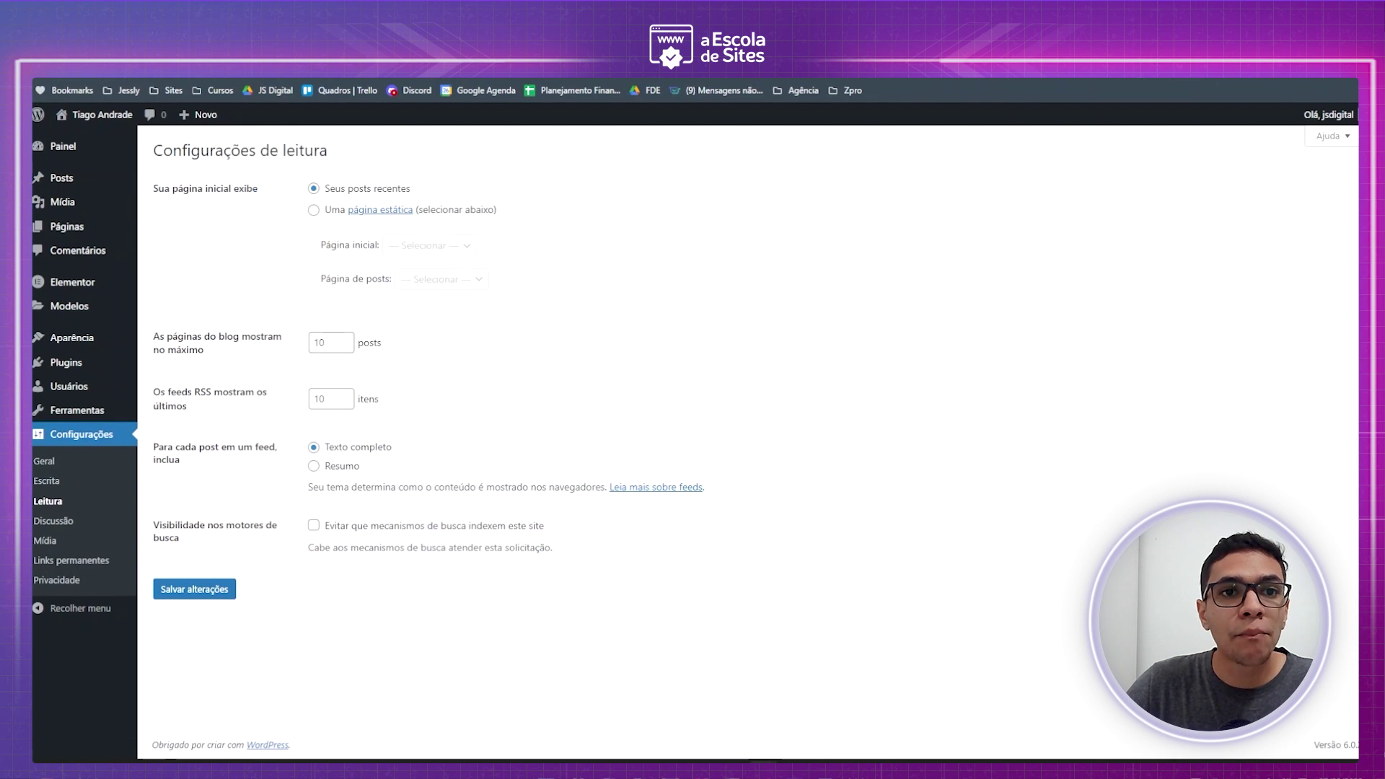
left_click(341, 81)
key("alt+Left")
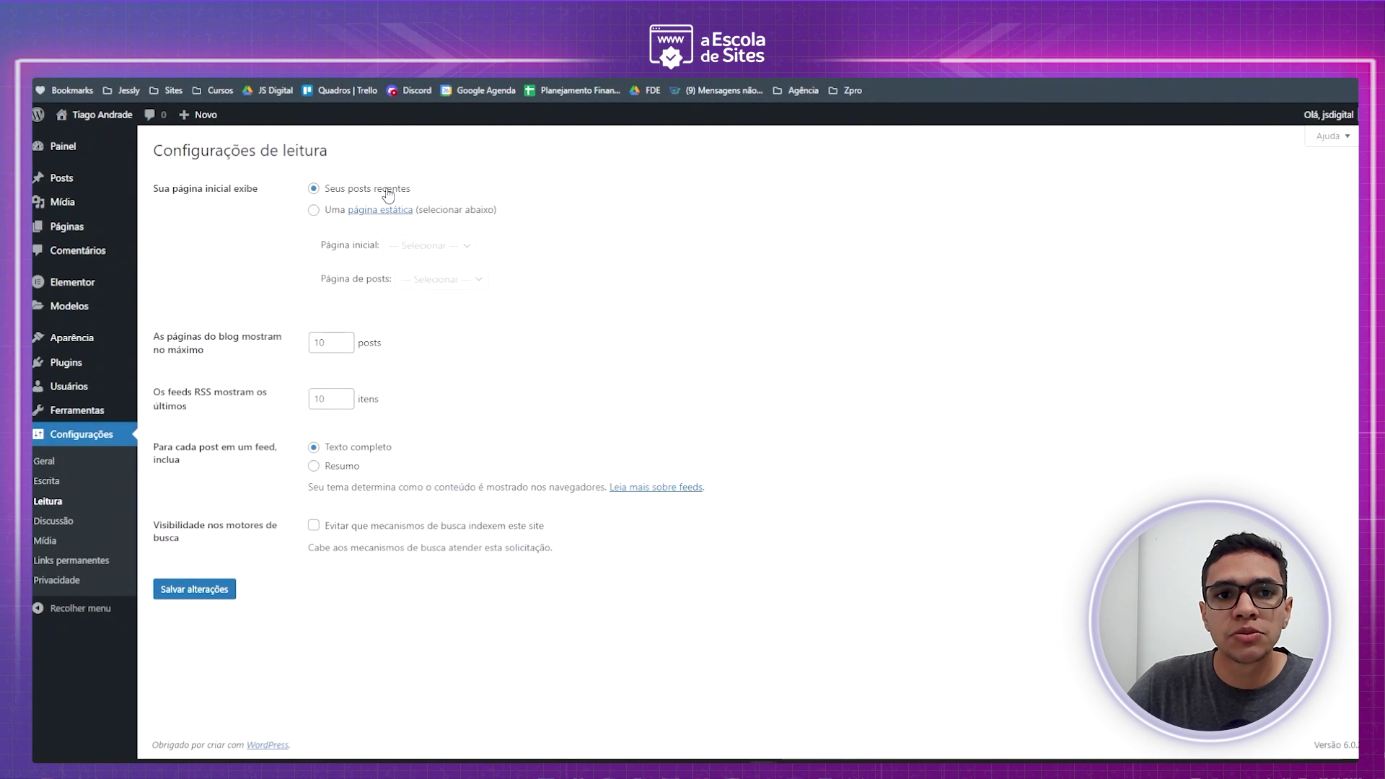
- Set the owner-named page as the static homepage and save
left_click(313, 210)
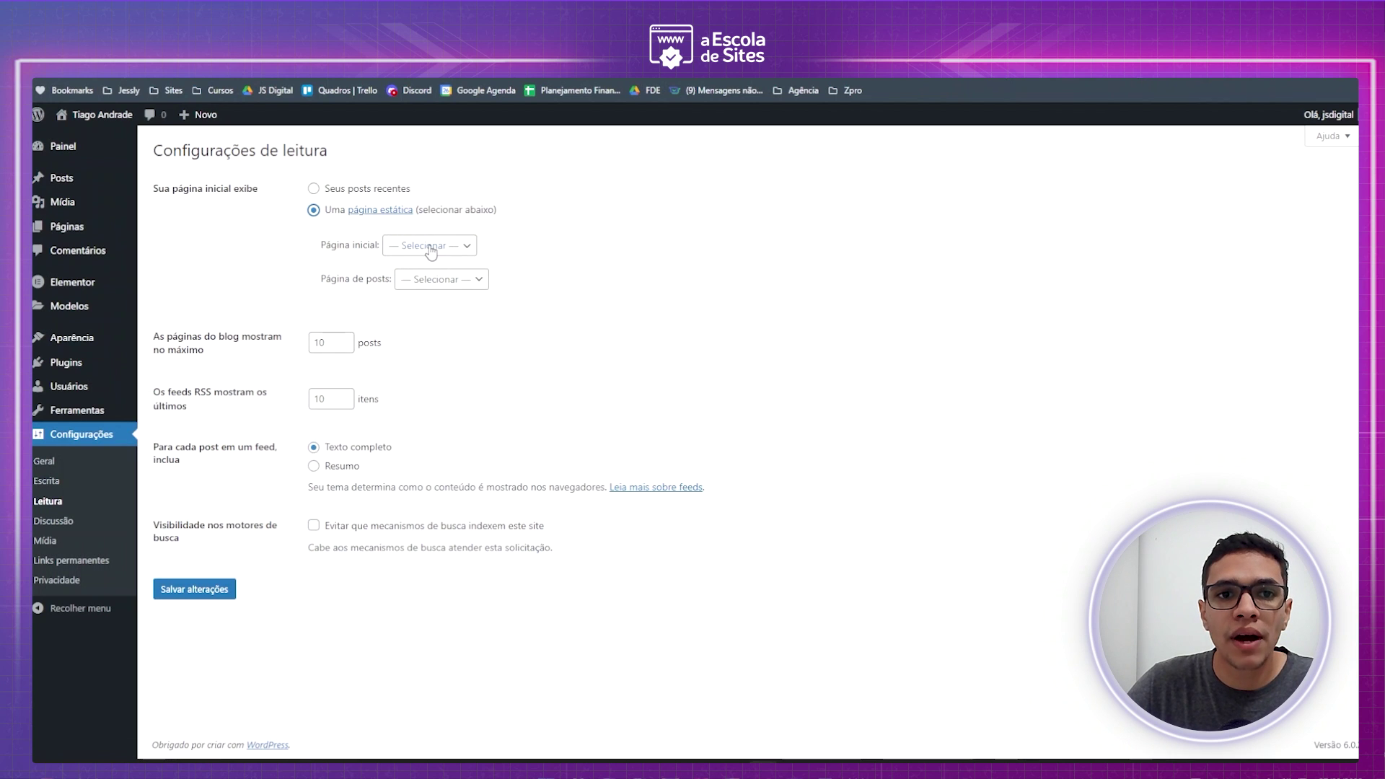
left_click(430, 246)
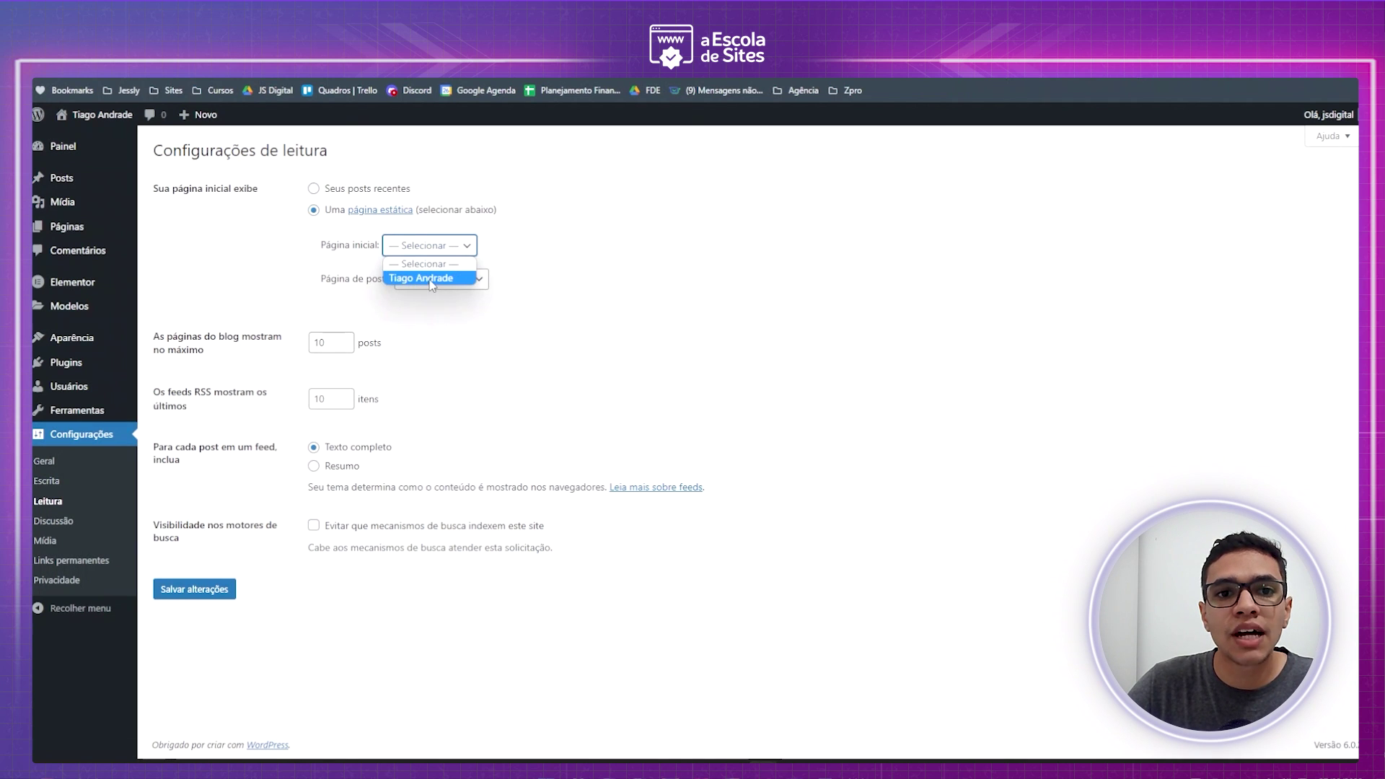
left_click(431, 280)
mouse_move(70, 226)
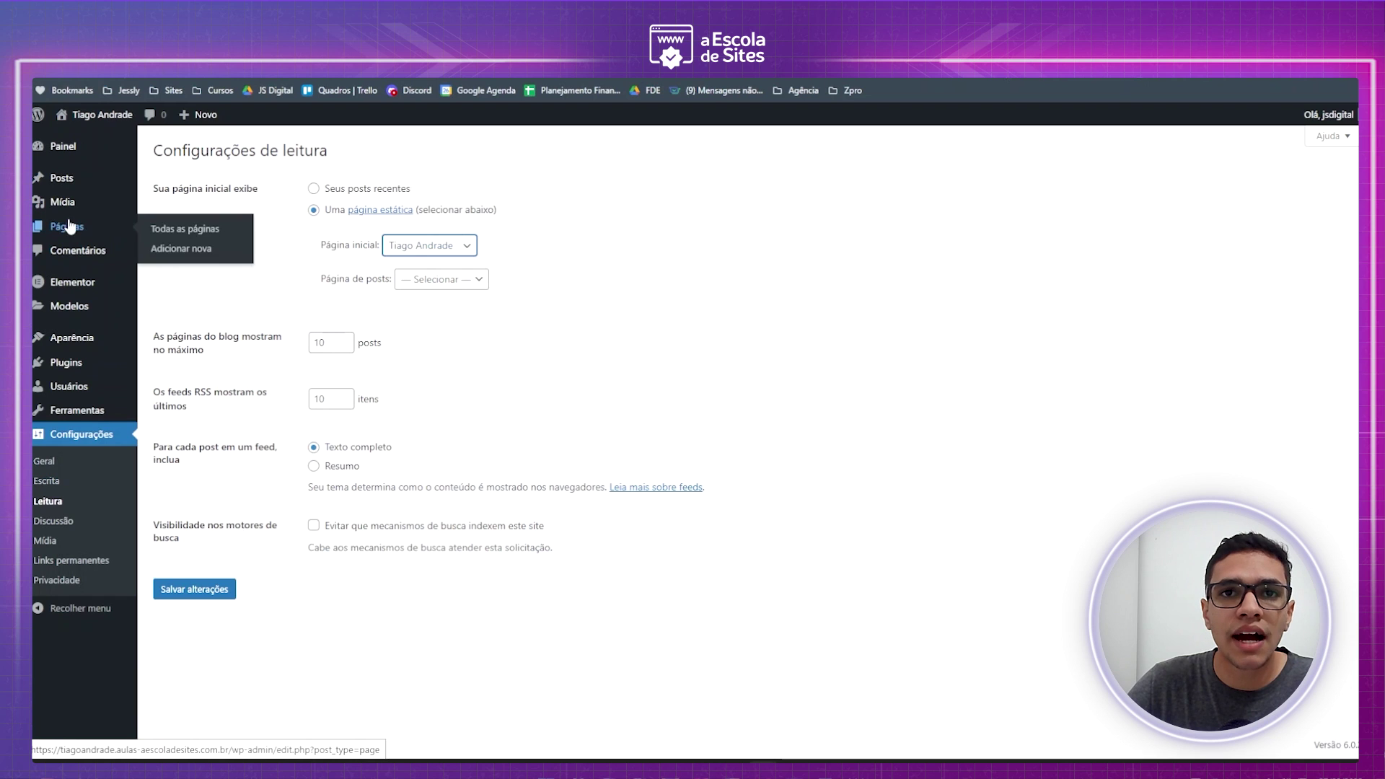
left_click(201, 590)
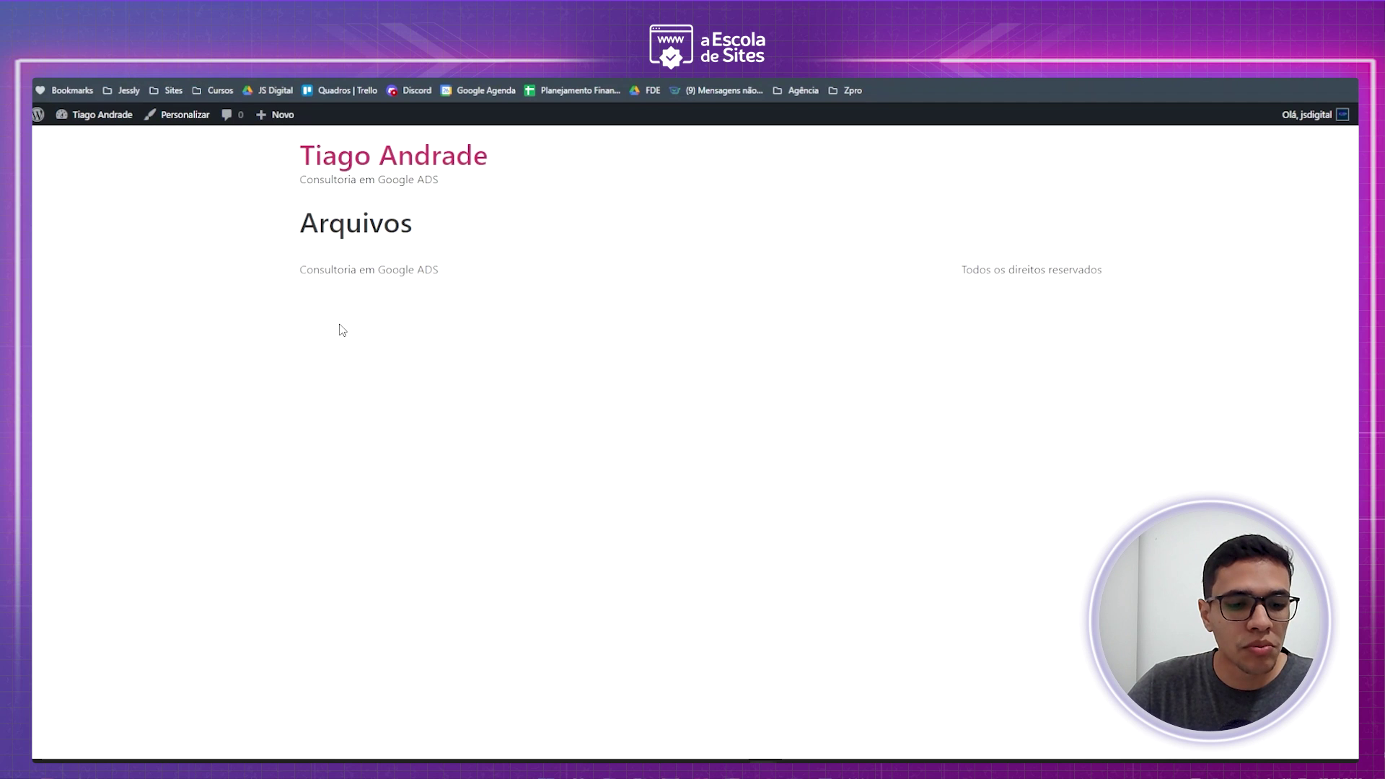
- Reload the front page to confirm it shows the owner-named page, then open the admin Páginas list
left_click_drag(306, 218, 426, 239)
left_click(445, 353)
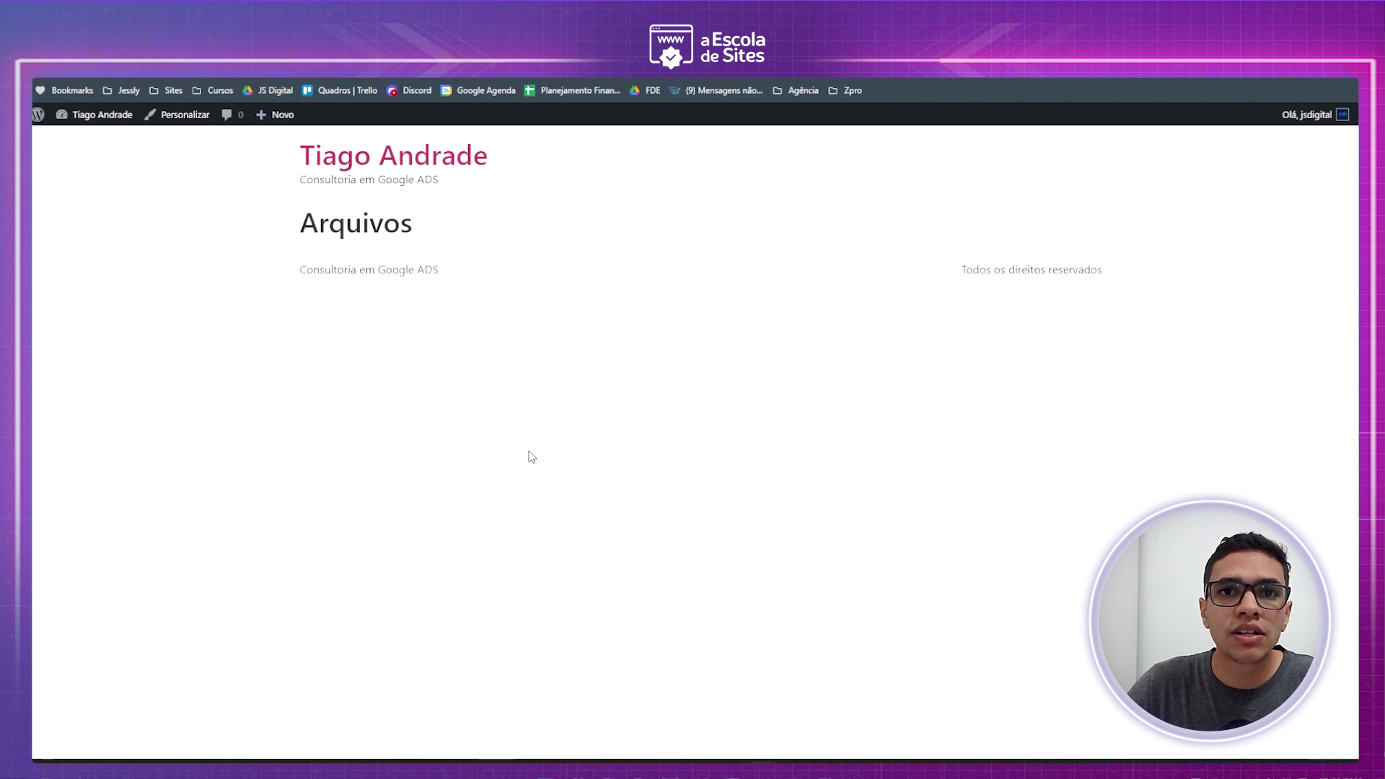
key("F5")
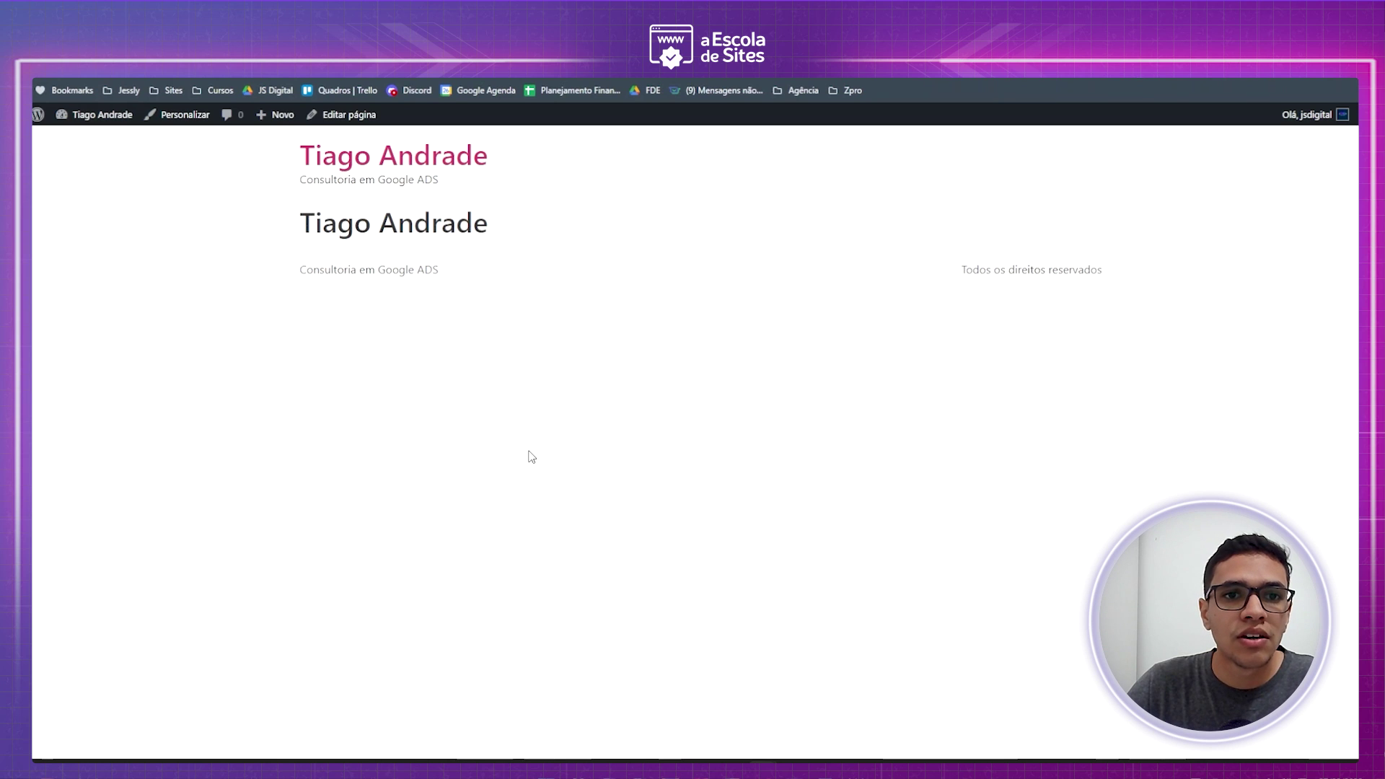
left_click_drag(291, 220, 495, 231)
left_click(495, 231)
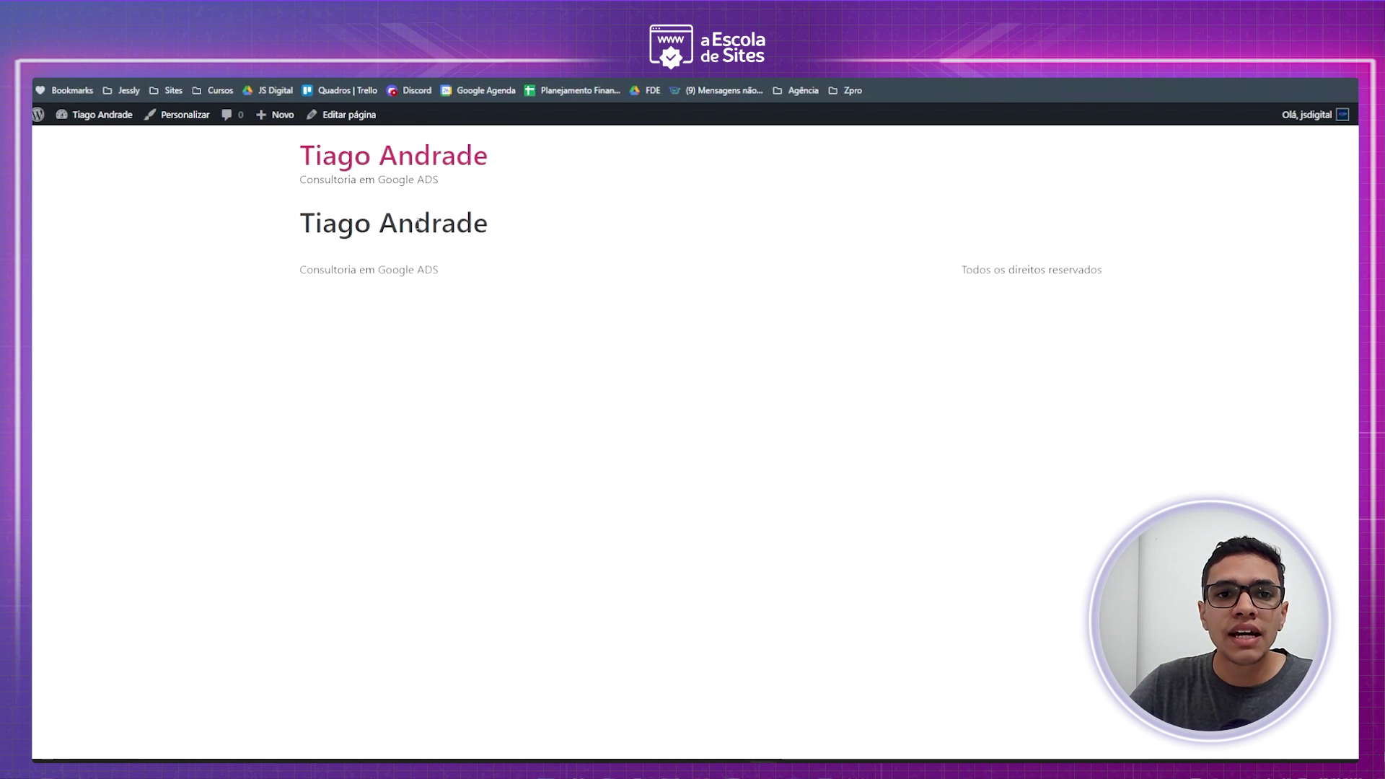
left_click_drag(317, 216, 473, 229)
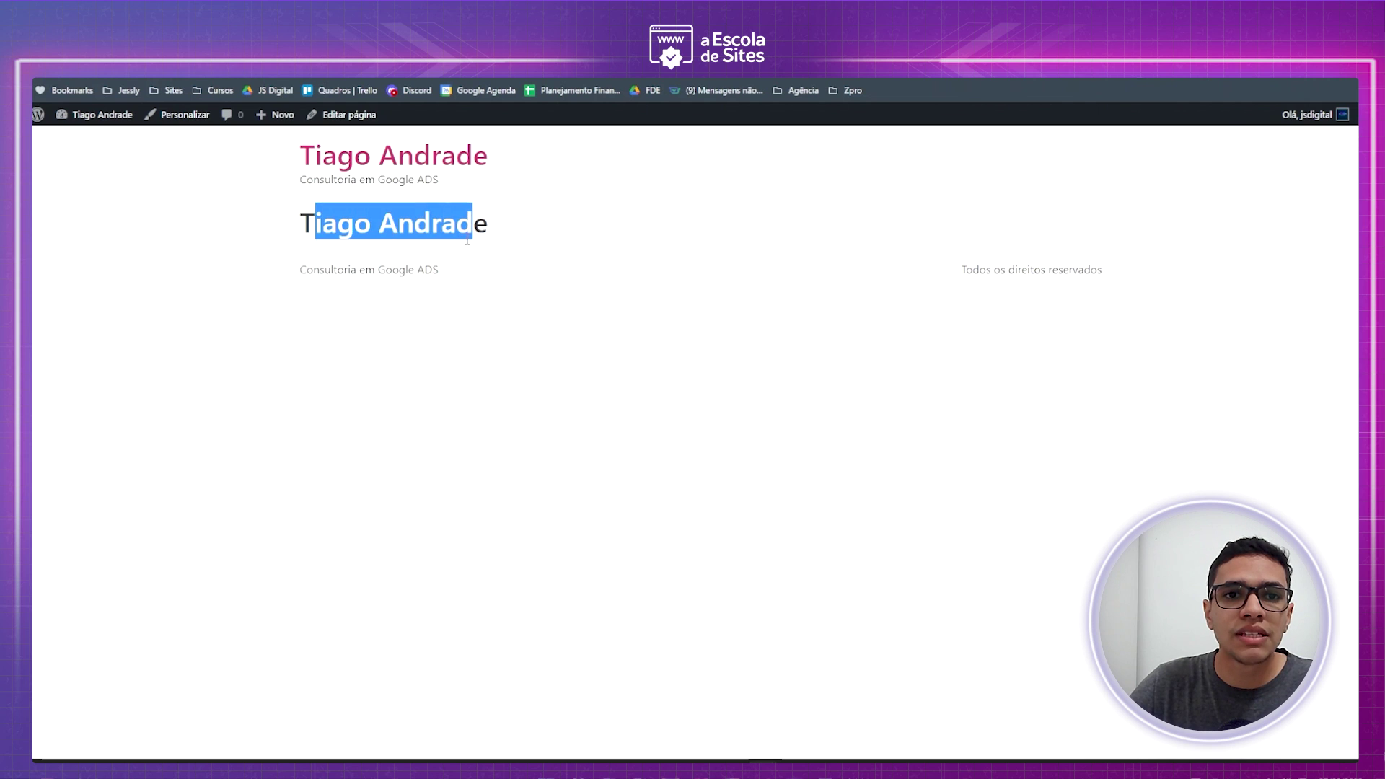
left_click(520, 299)
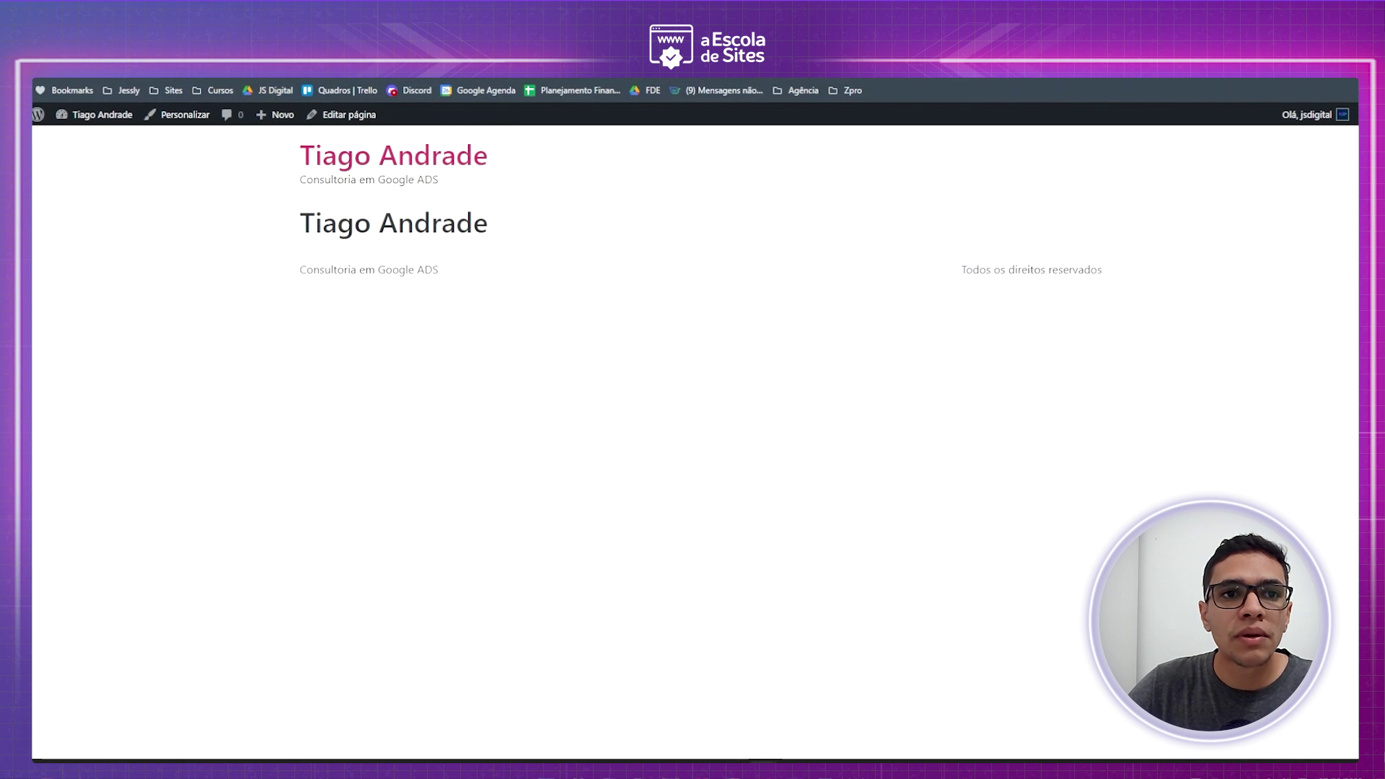
key("ctrl+Tab")
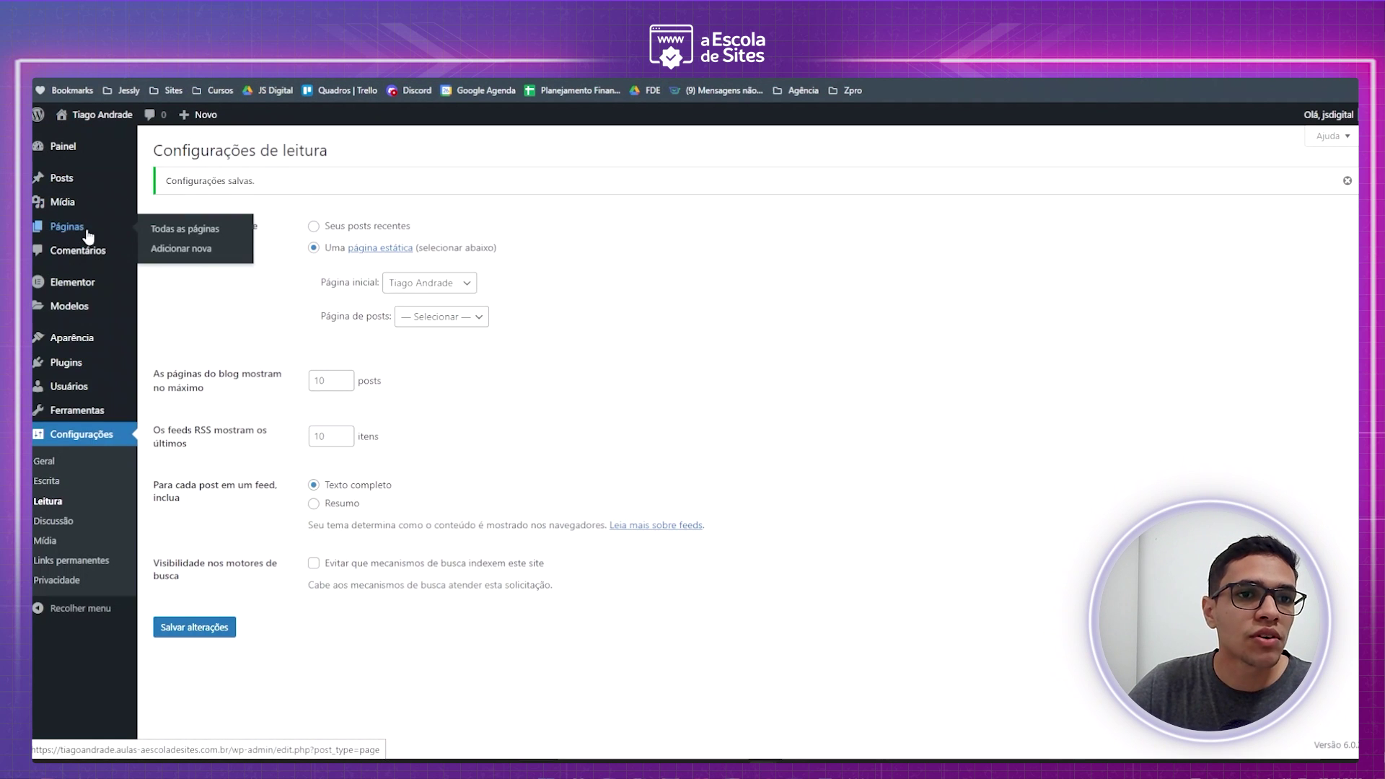
left_click(70, 231)
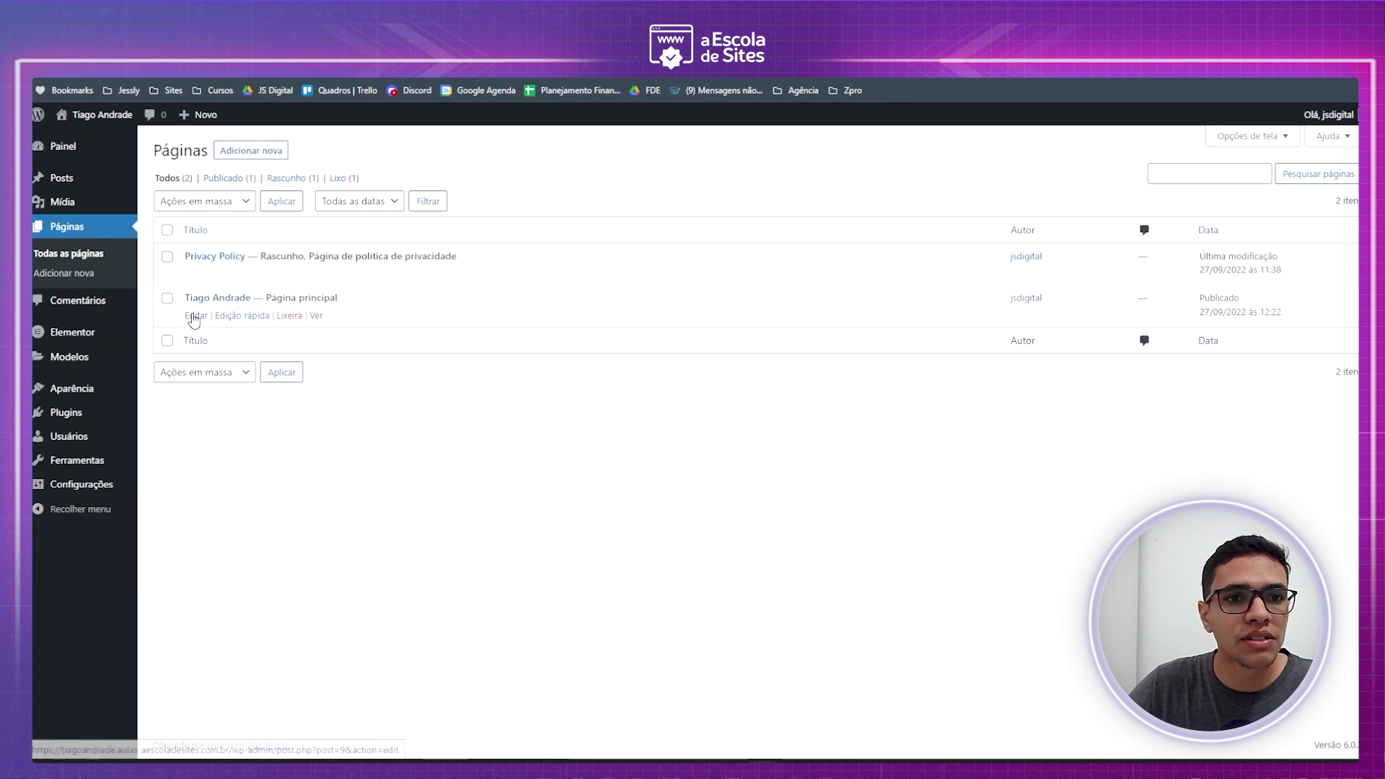
- Open the owner-named homepage for editing and launch Editar com Elementor on it
left_click(197, 316)
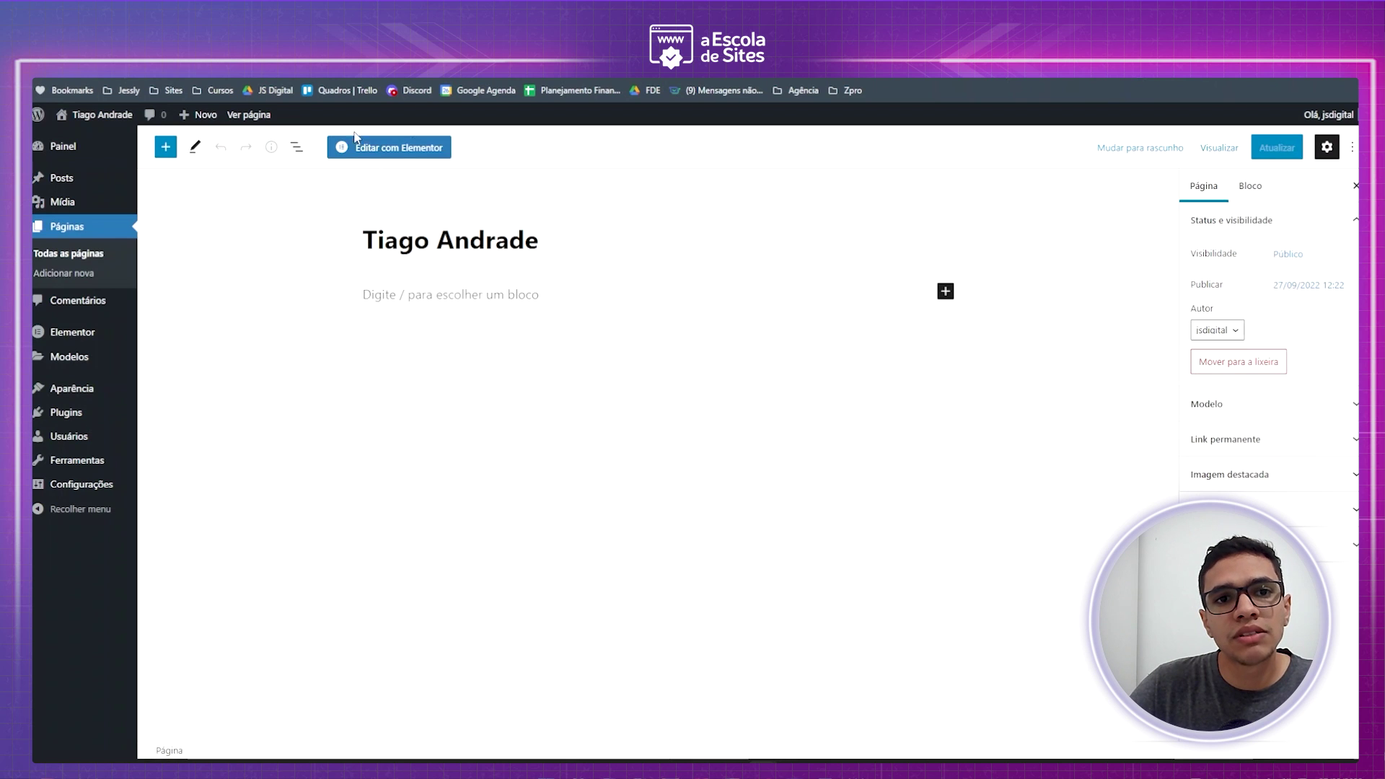
left_click(408, 149)
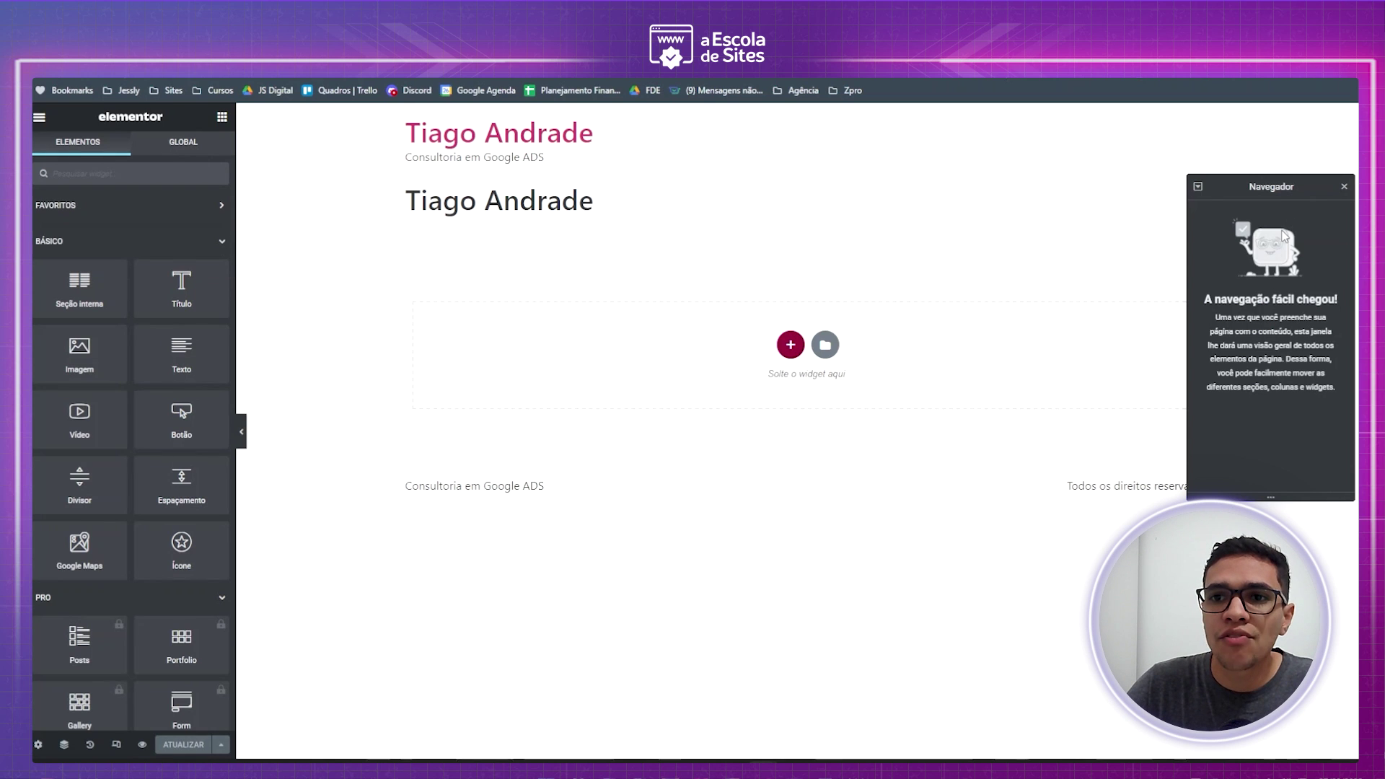
- Dock the Navegador panel along the right edge of the Elementor editor
left_click_drag(1274, 186, 1361, 315)
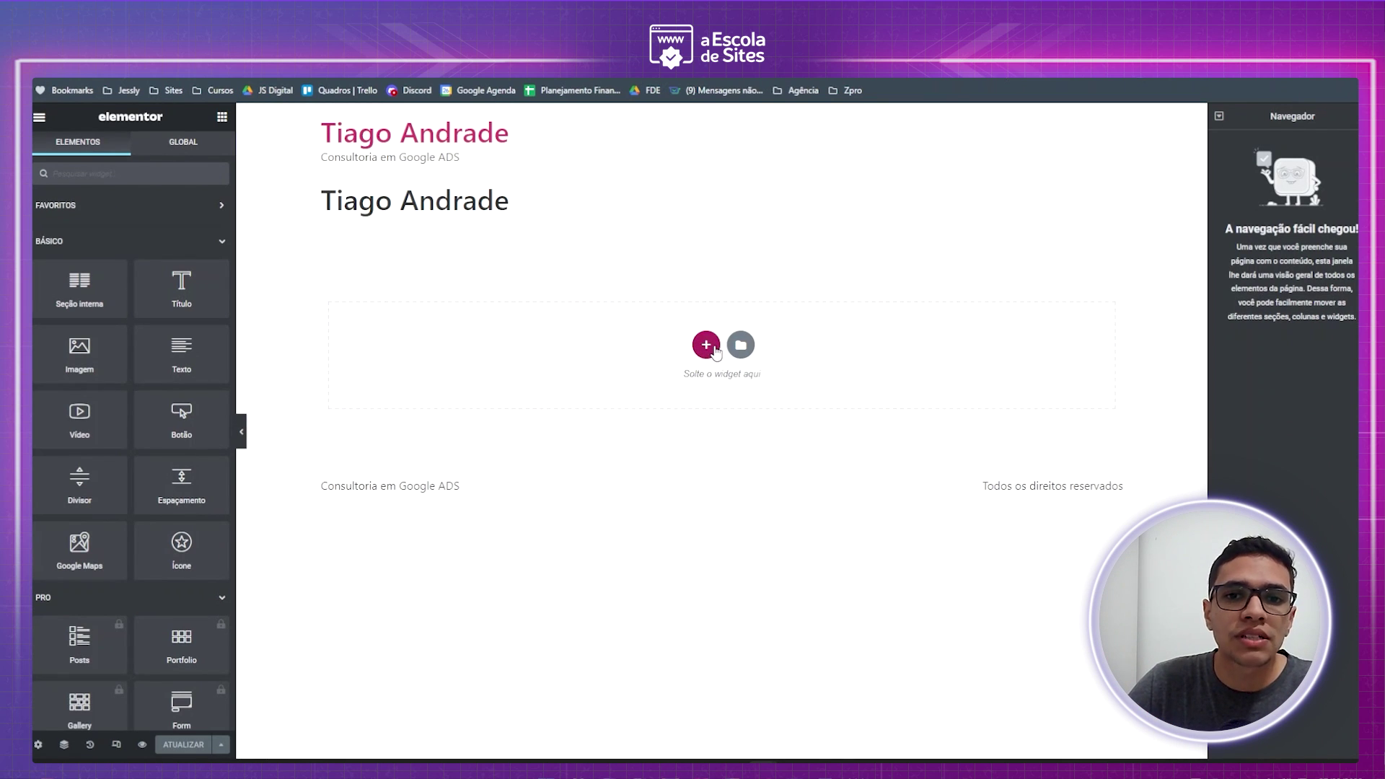
left_click(713, 347)
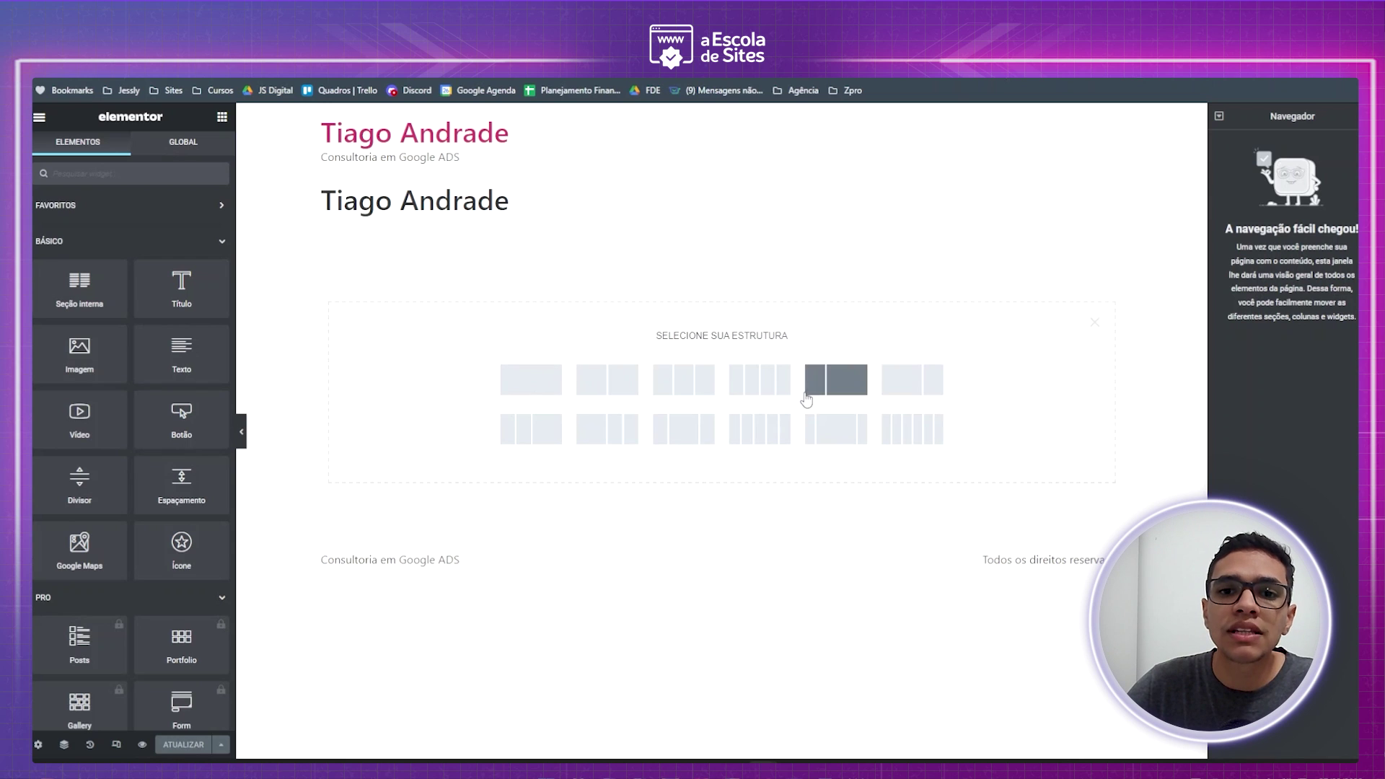
left_click(1095, 324)
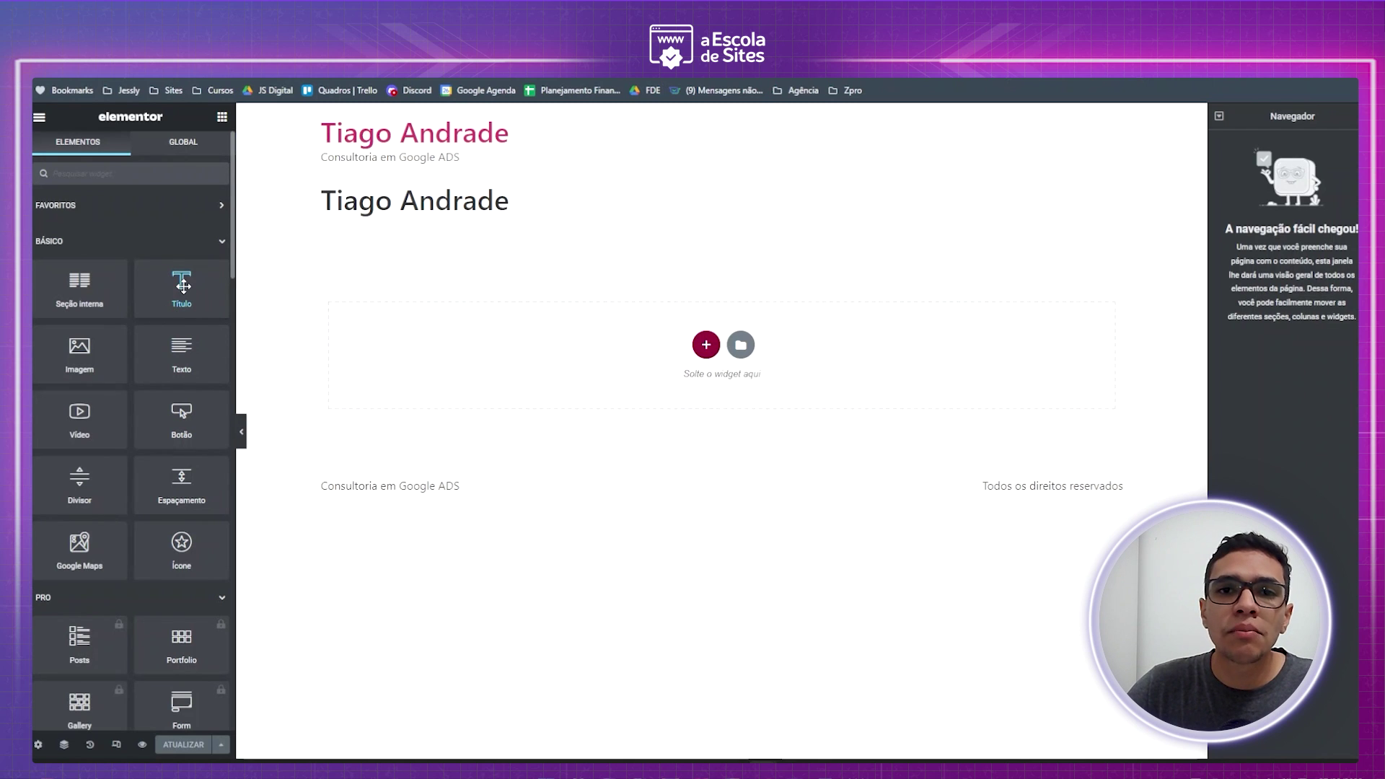
- Add a Título widget reading 'Adicione o texto do seu título aquif dsfsdf', aligned left
left_click_drag(175, 279, 536, 355)
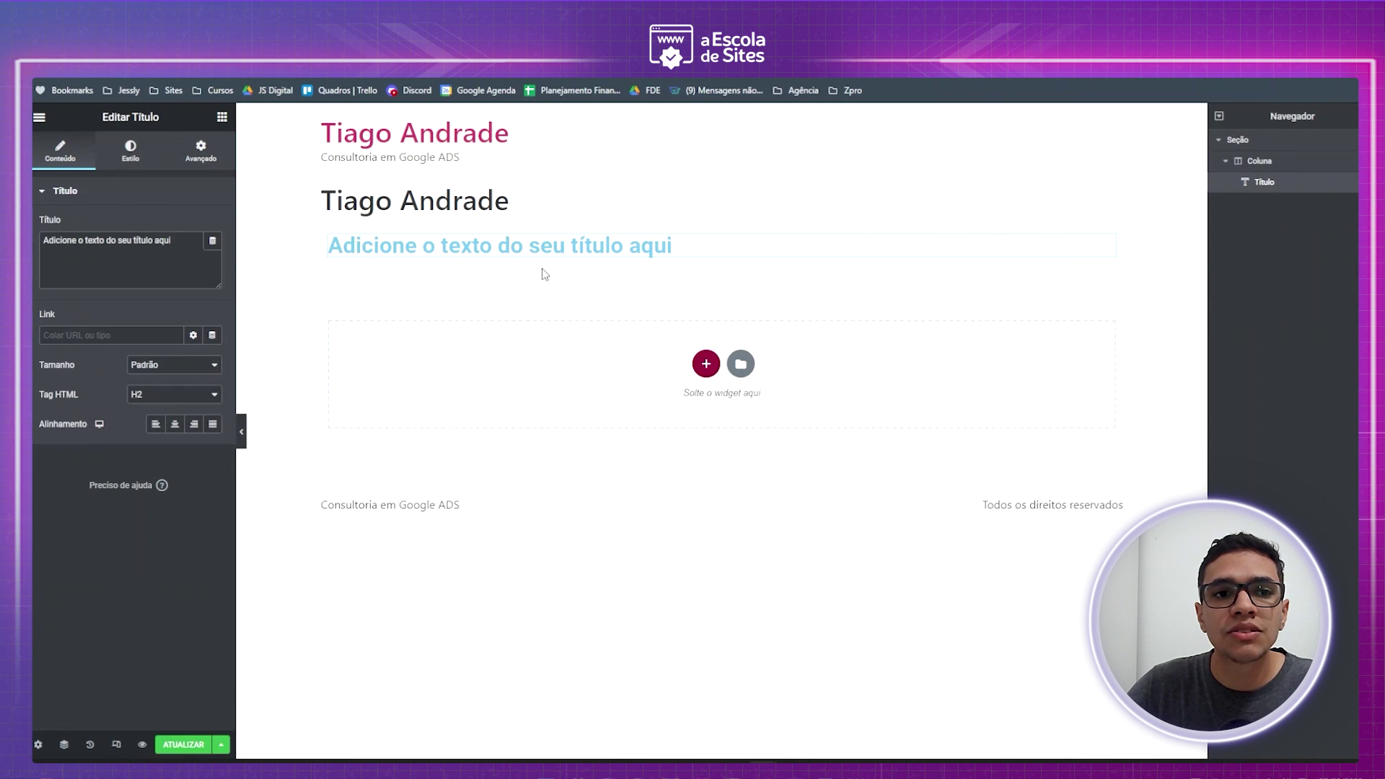
left_click(179, 243)
type("f dsfsdf")
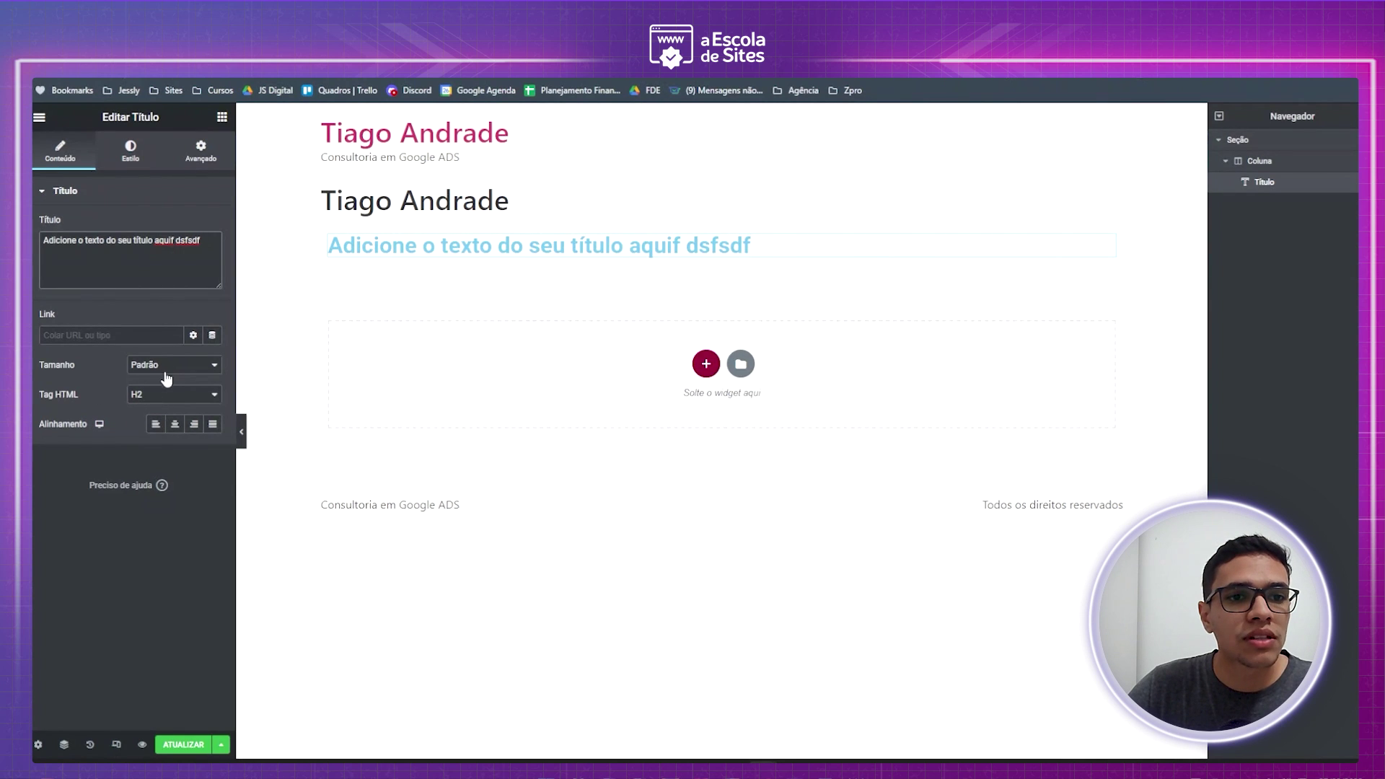
left_click(180, 427)
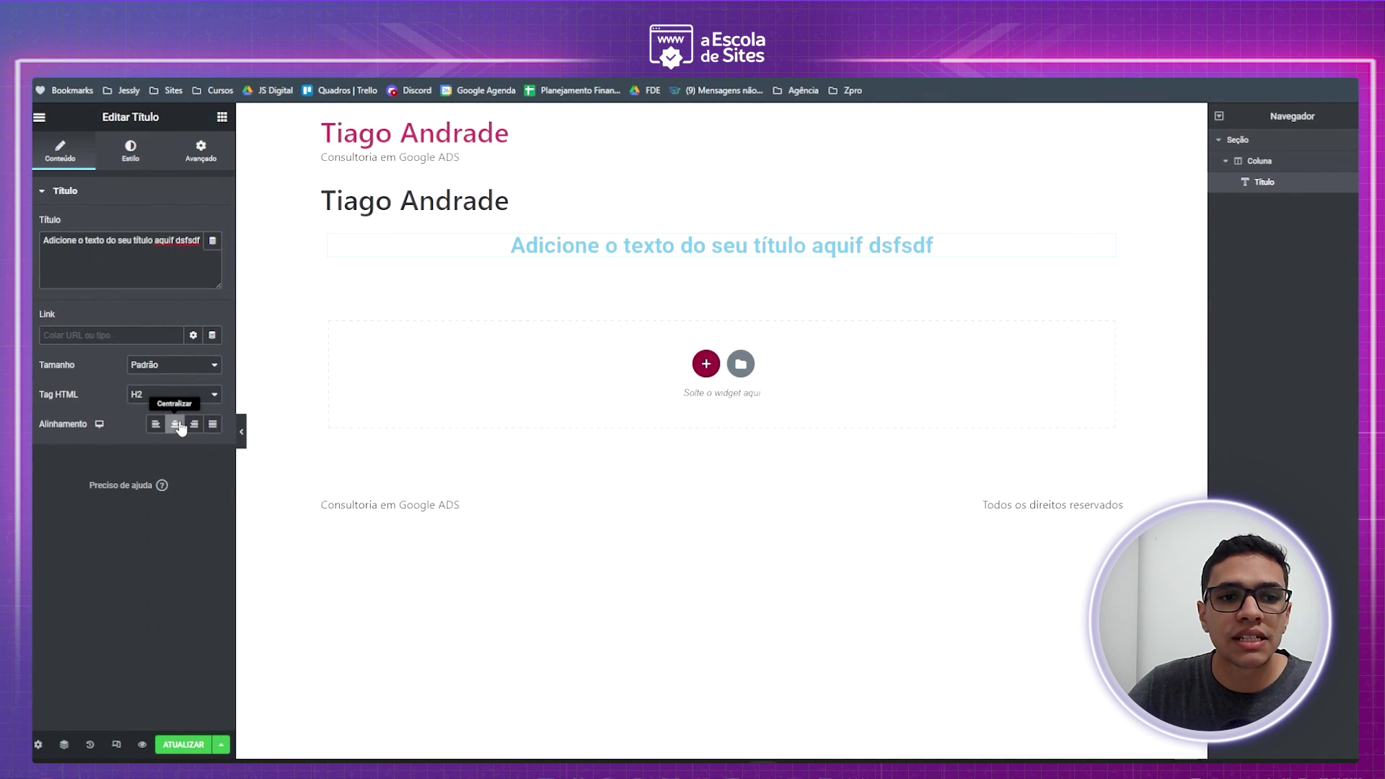
left_click(194, 426)
left_click(213, 425)
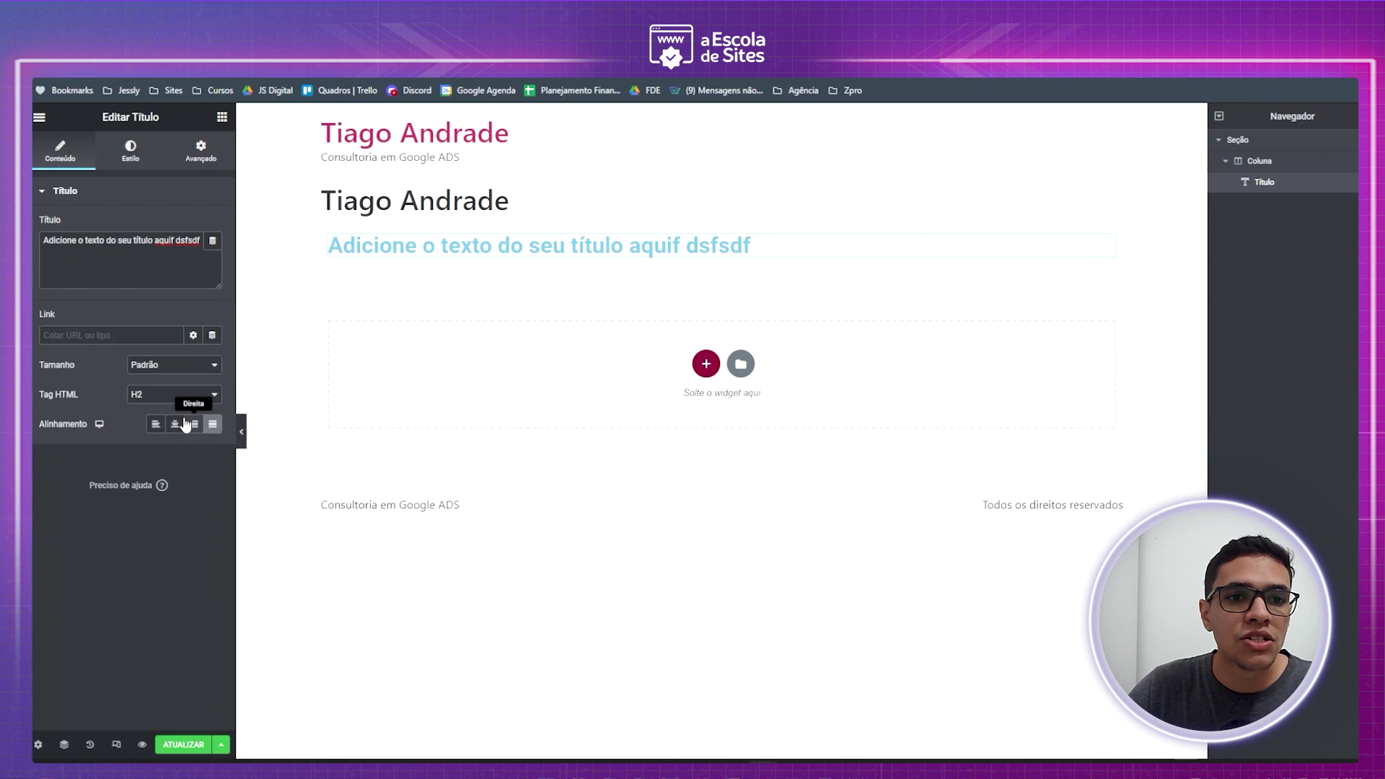
left_click(155, 425)
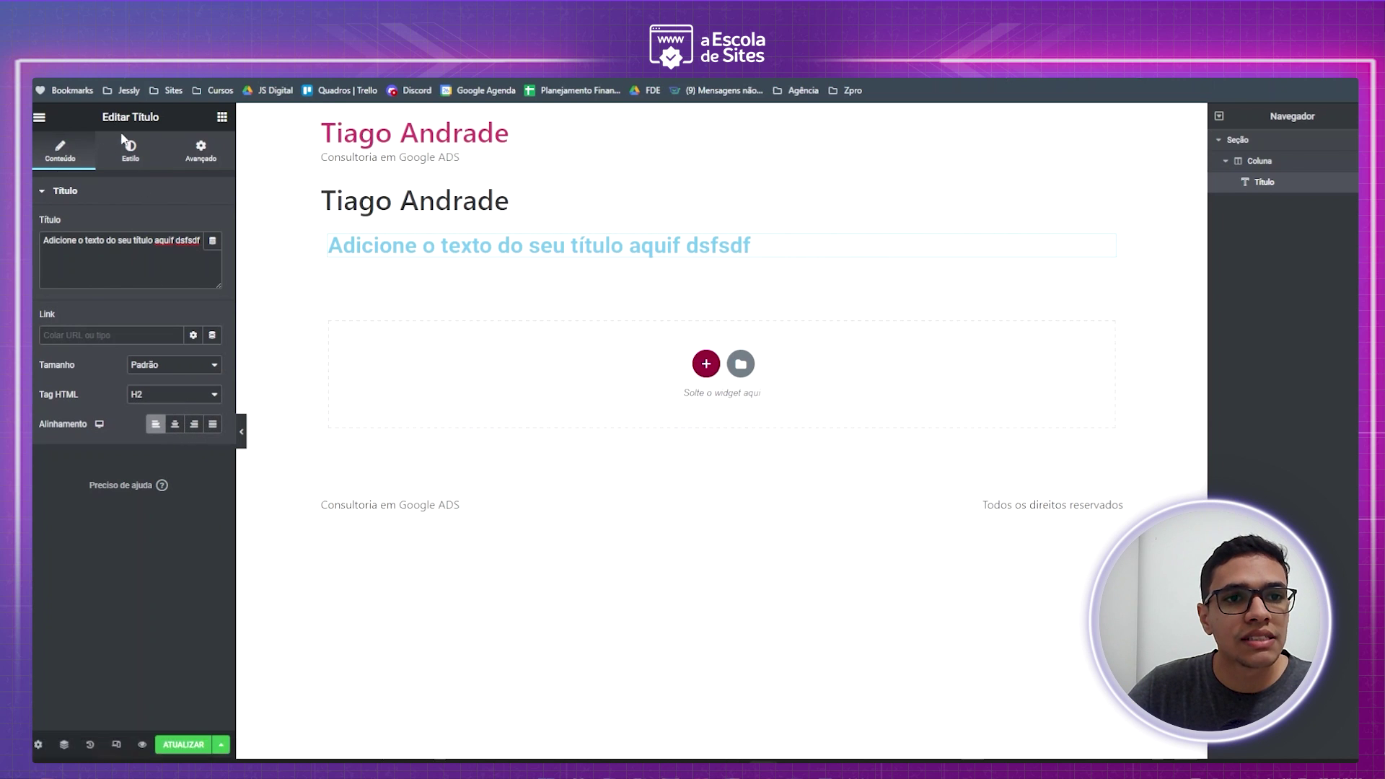
left_click(133, 160)
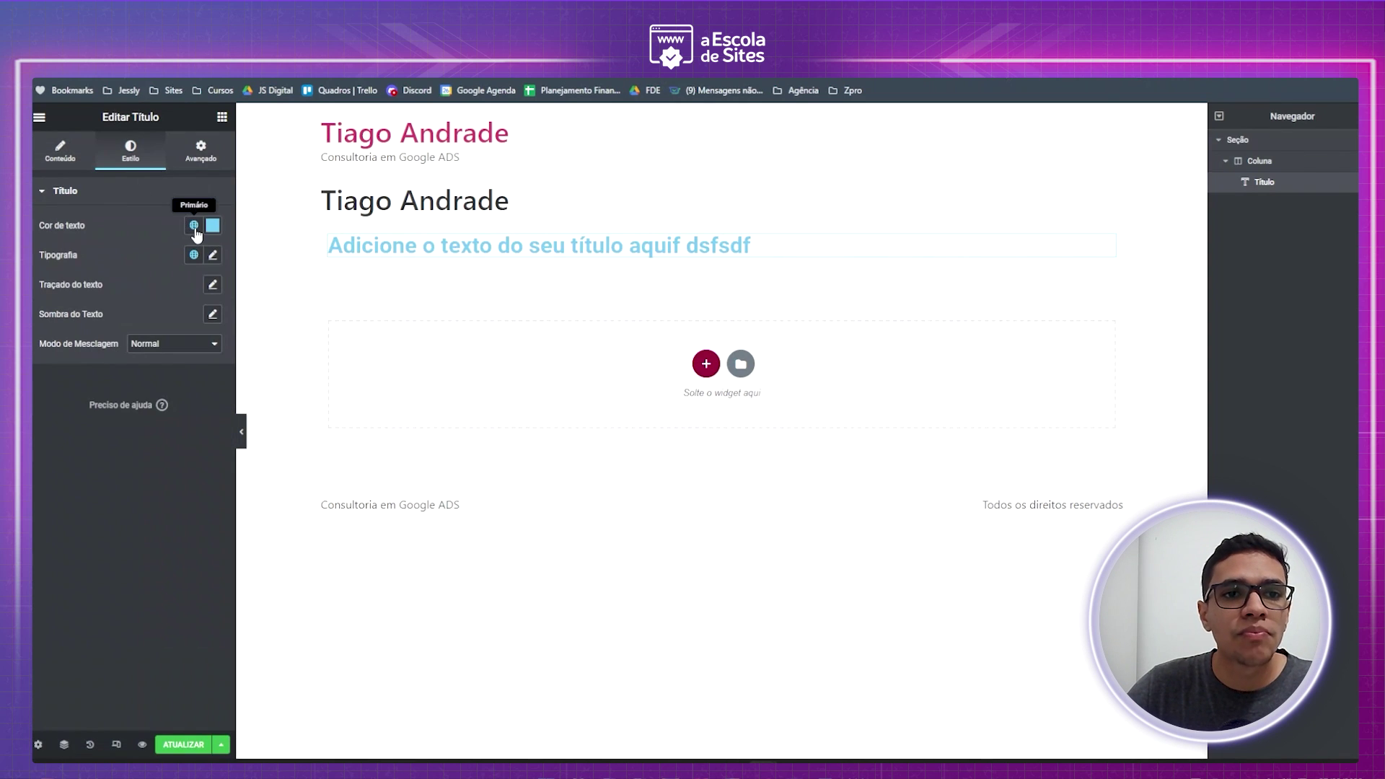
- Set the heading's text colour to dark magenta
left_click(213, 225)
left_click(180, 349)
left_click(118, 287)
left_click(64, 360)
mouse_move(76, 377)
left_mouse_down()
mouse_move(205, 417)
mouse_move(52, 408)
mouse_move(197, 408)
left_mouse_up()
left_click(114, 303)
left_click(138, 351)
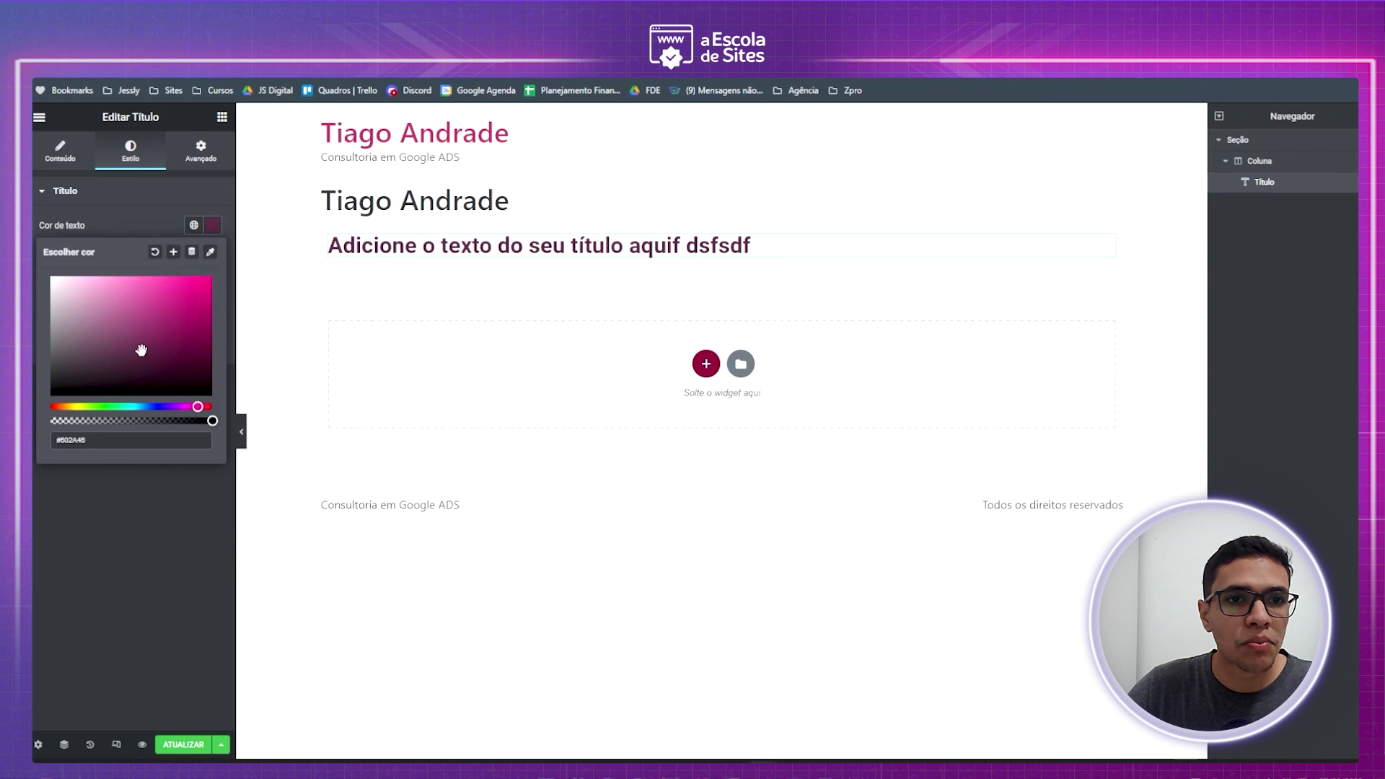
left_click(142, 226)
- Set the heading typography to Roboto, size 93, Bold weight
left_click(213, 256)
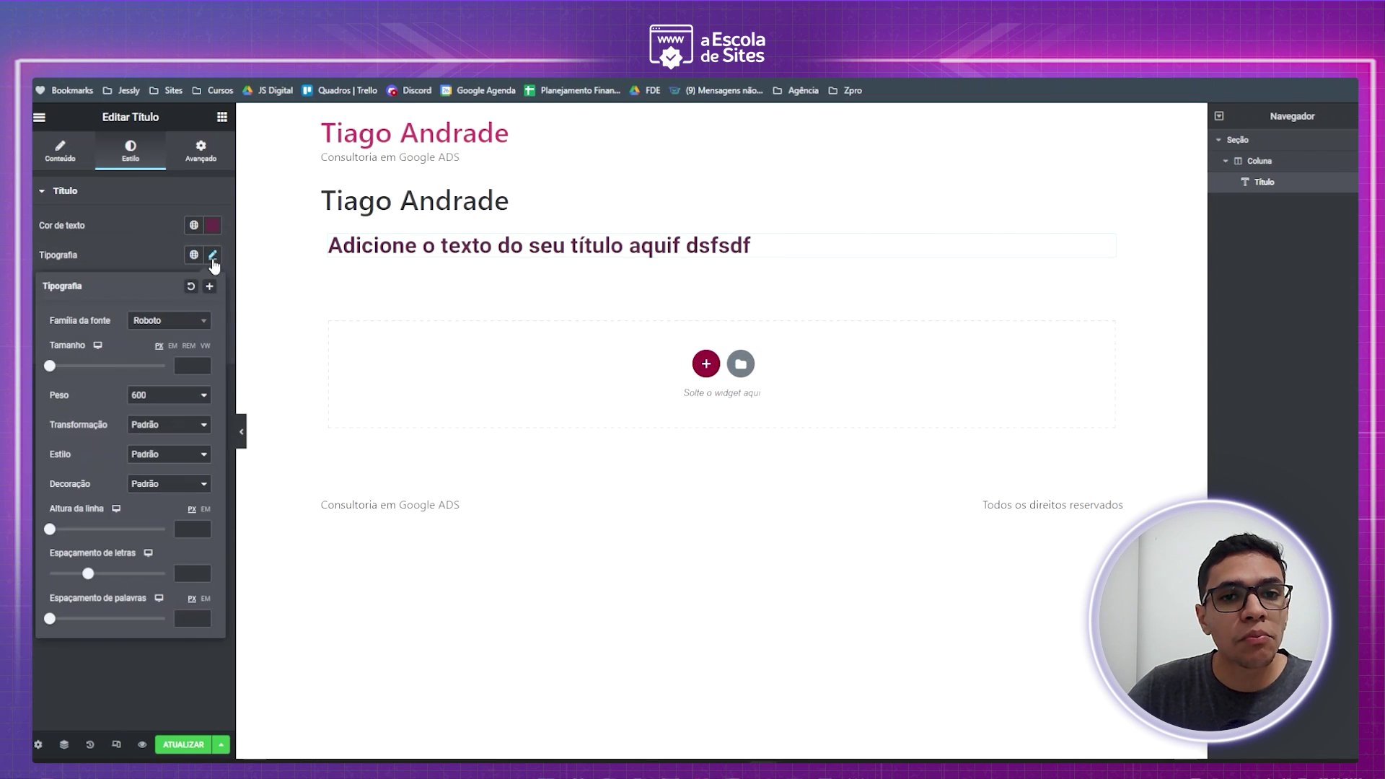
left_click(167, 326)
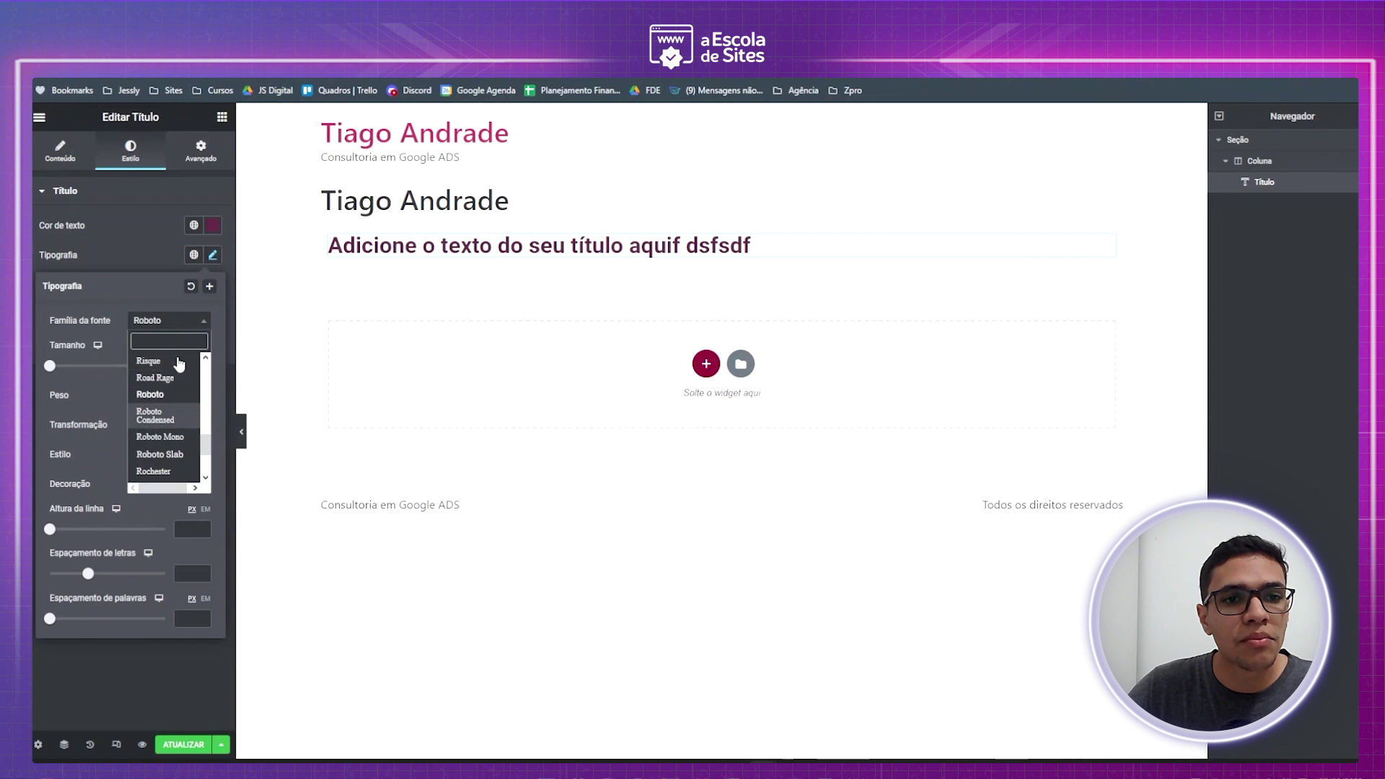
left_click(128, 307)
left_click_drag(51, 367, 105, 375)
left_click(158, 400)
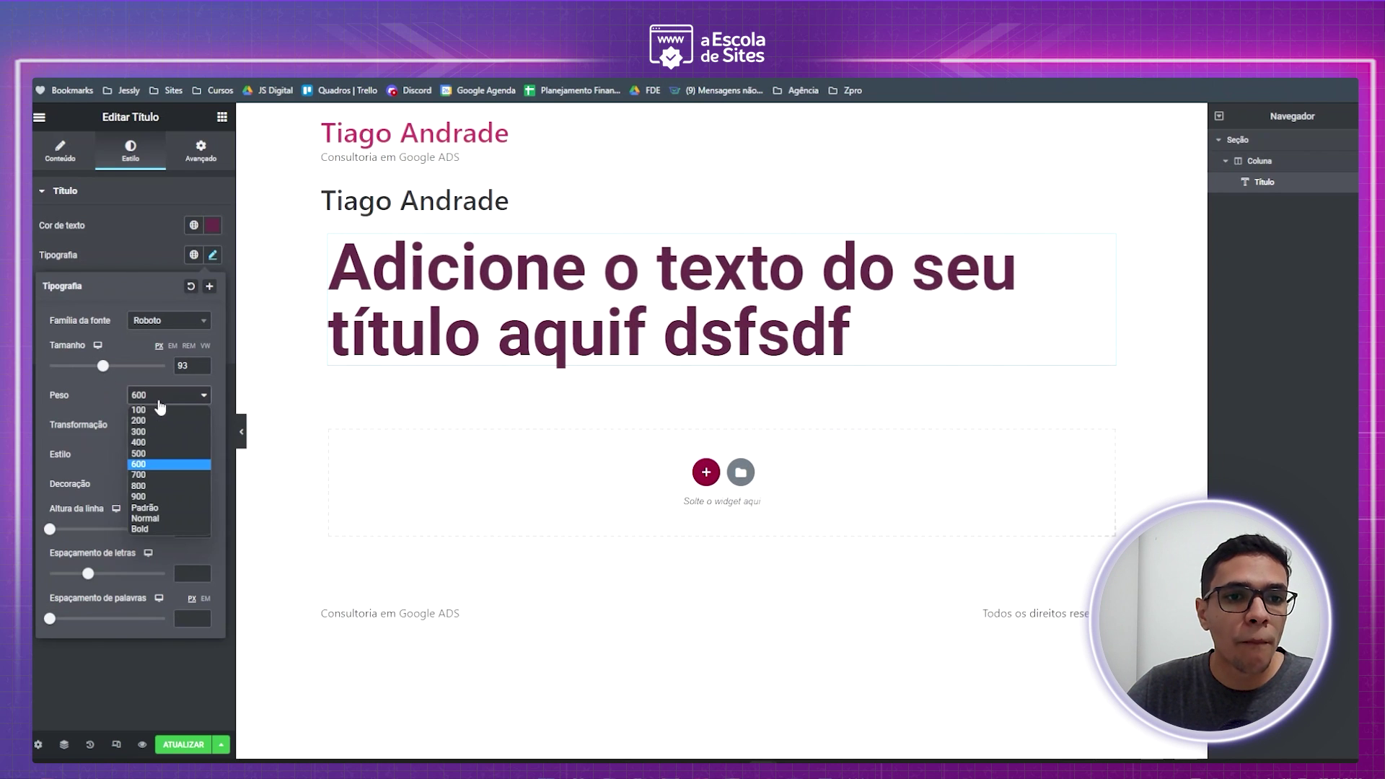
left_click(154, 425)
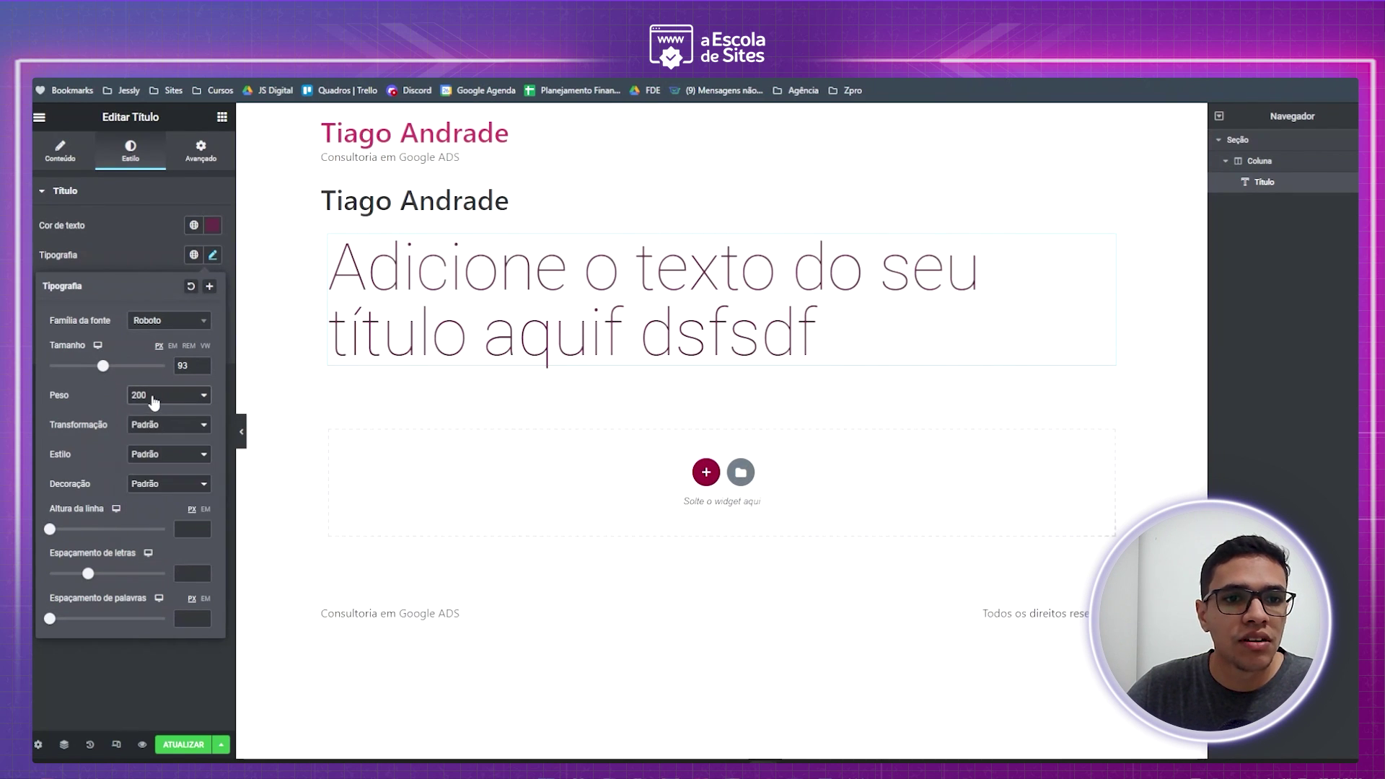
left_click(154, 399)
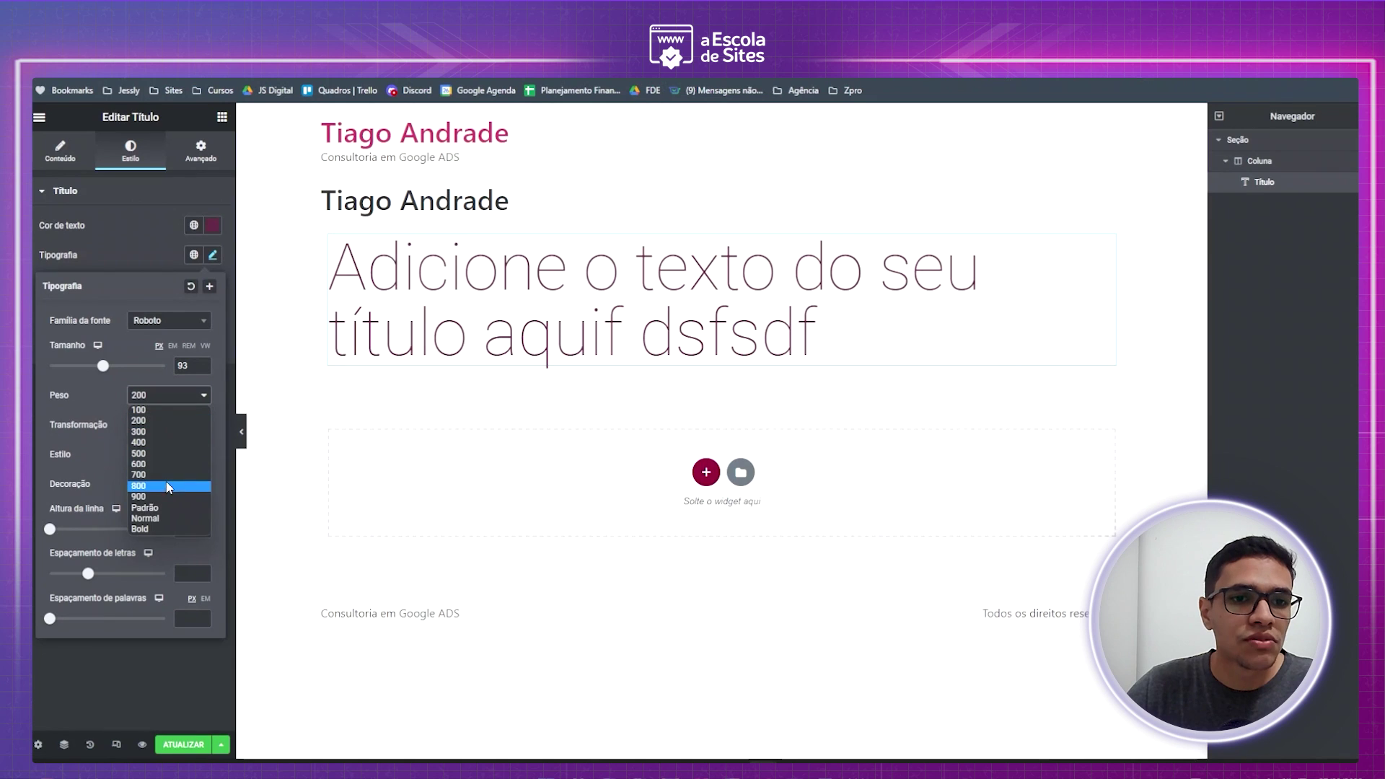
left_click(165, 528)
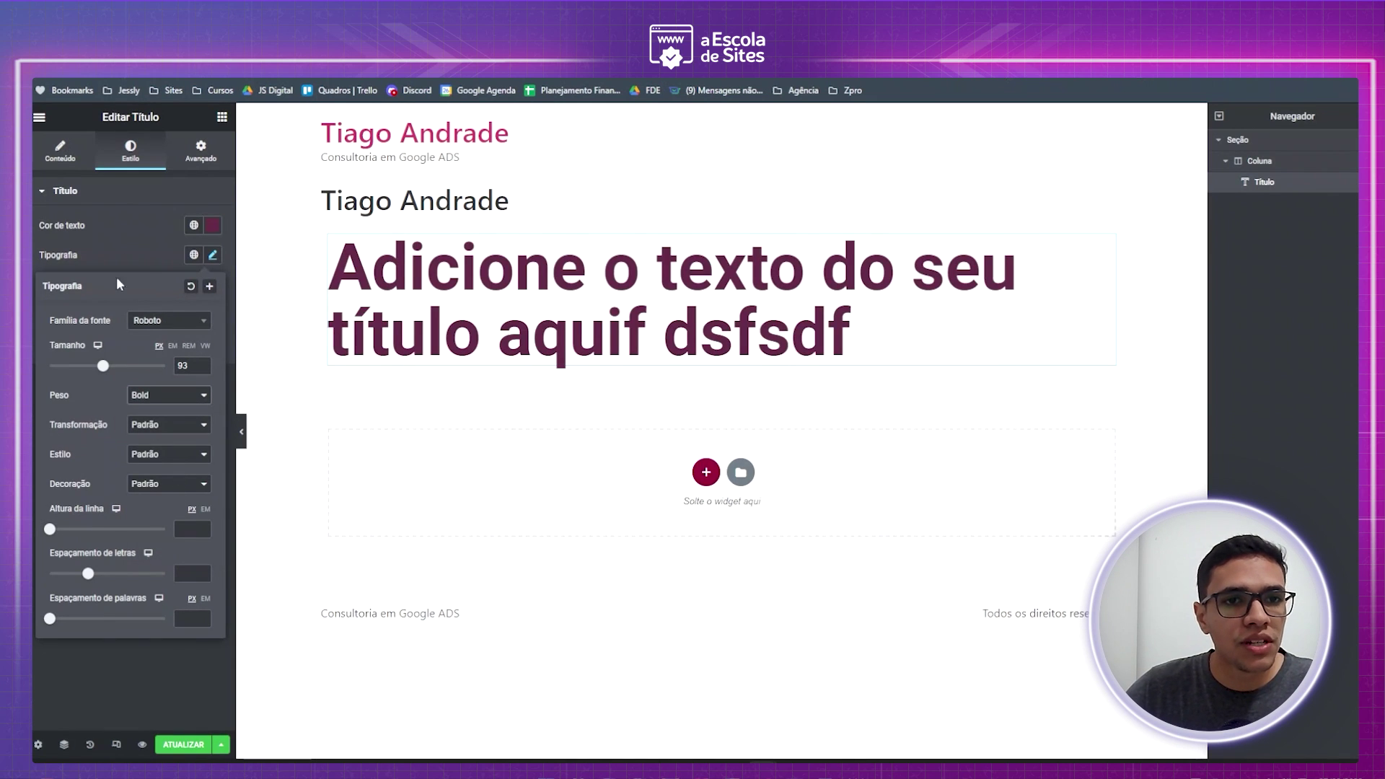
left_click(143, 244)
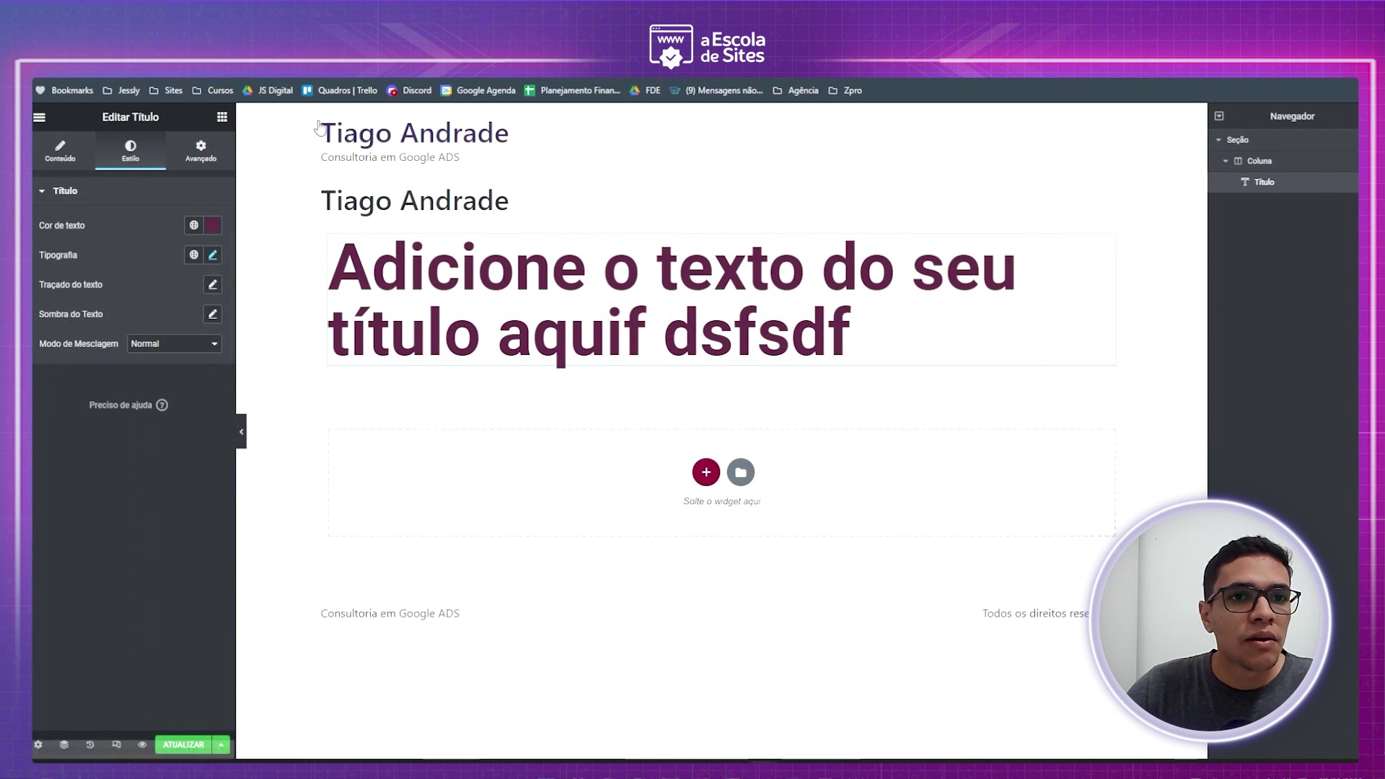
left_click(221, 118)
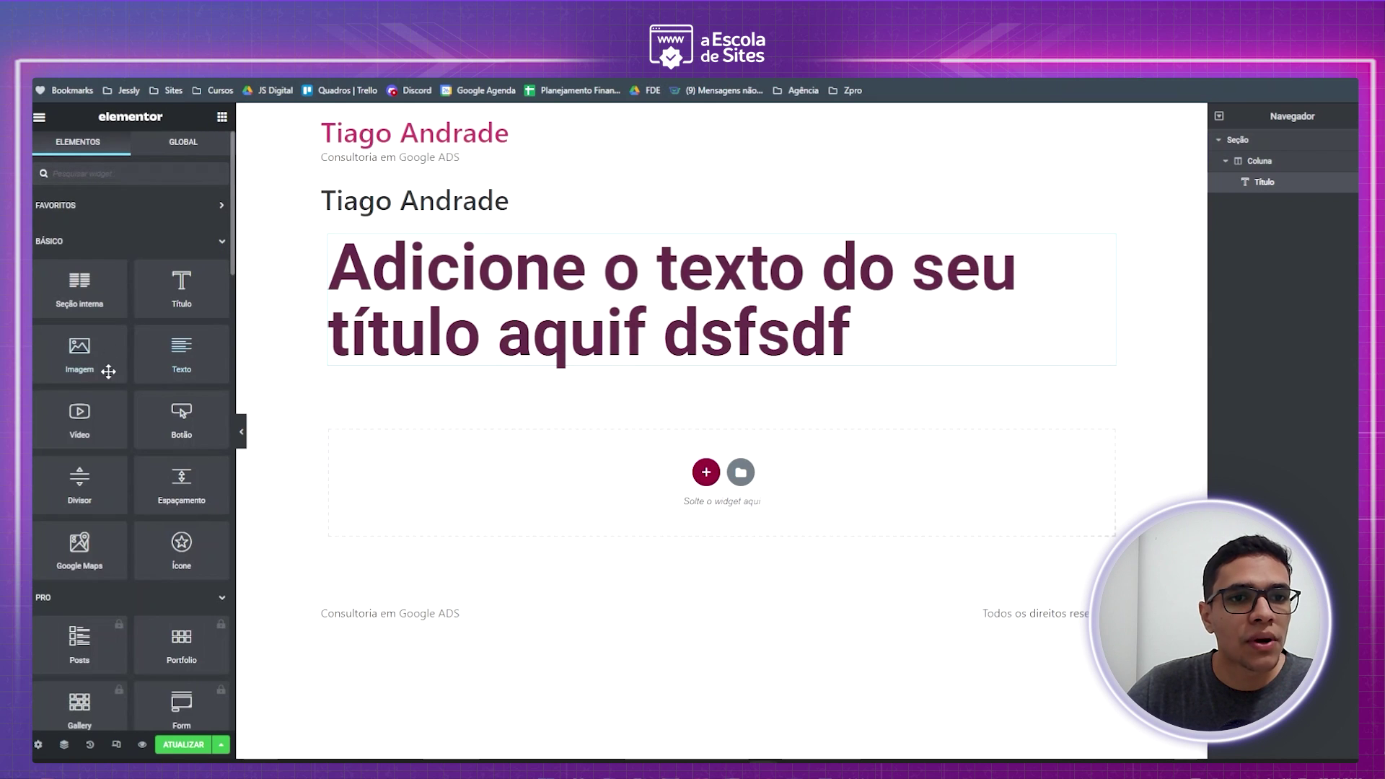
- Add an image widget below the heading, then dismiss the Insert Media dialog without choosing a file
left_click_drag(79, 346, 630, 361)
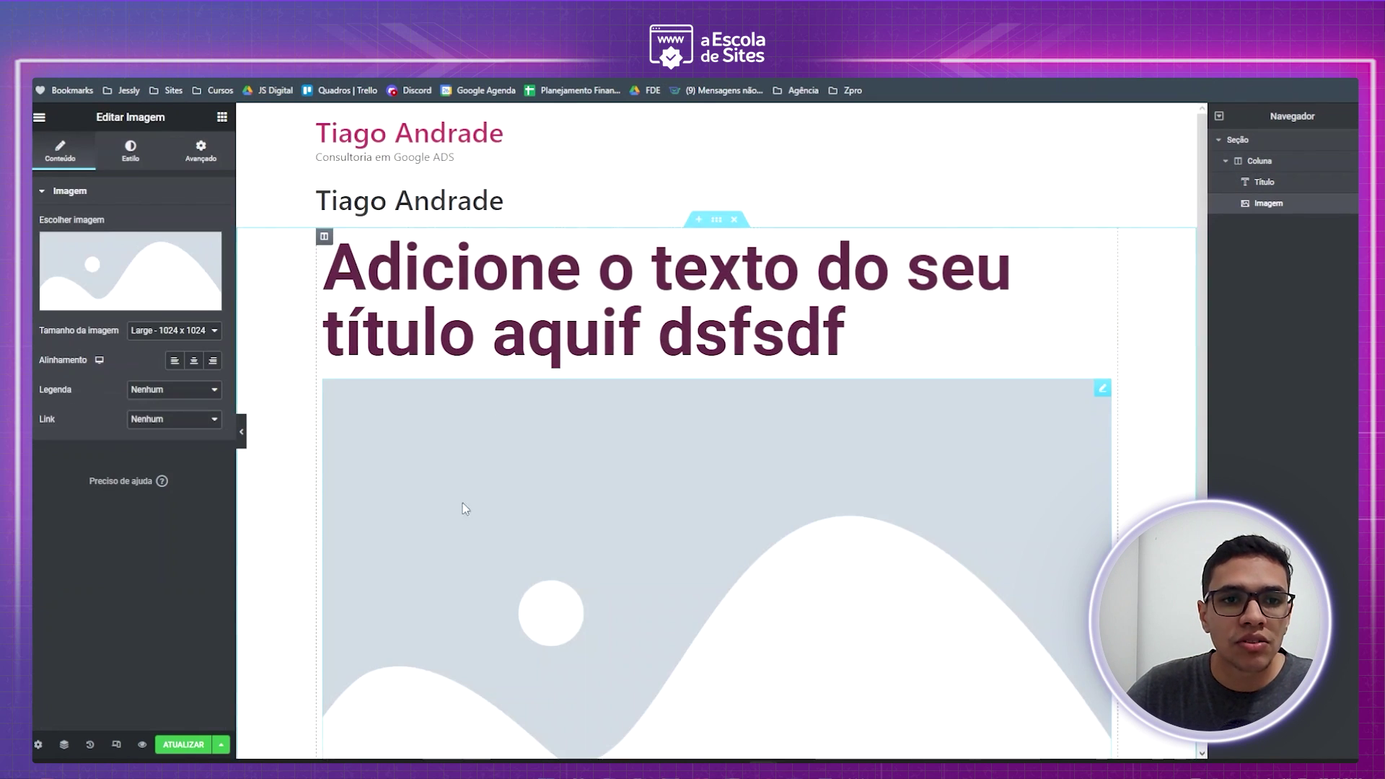
left_click(165, 254)
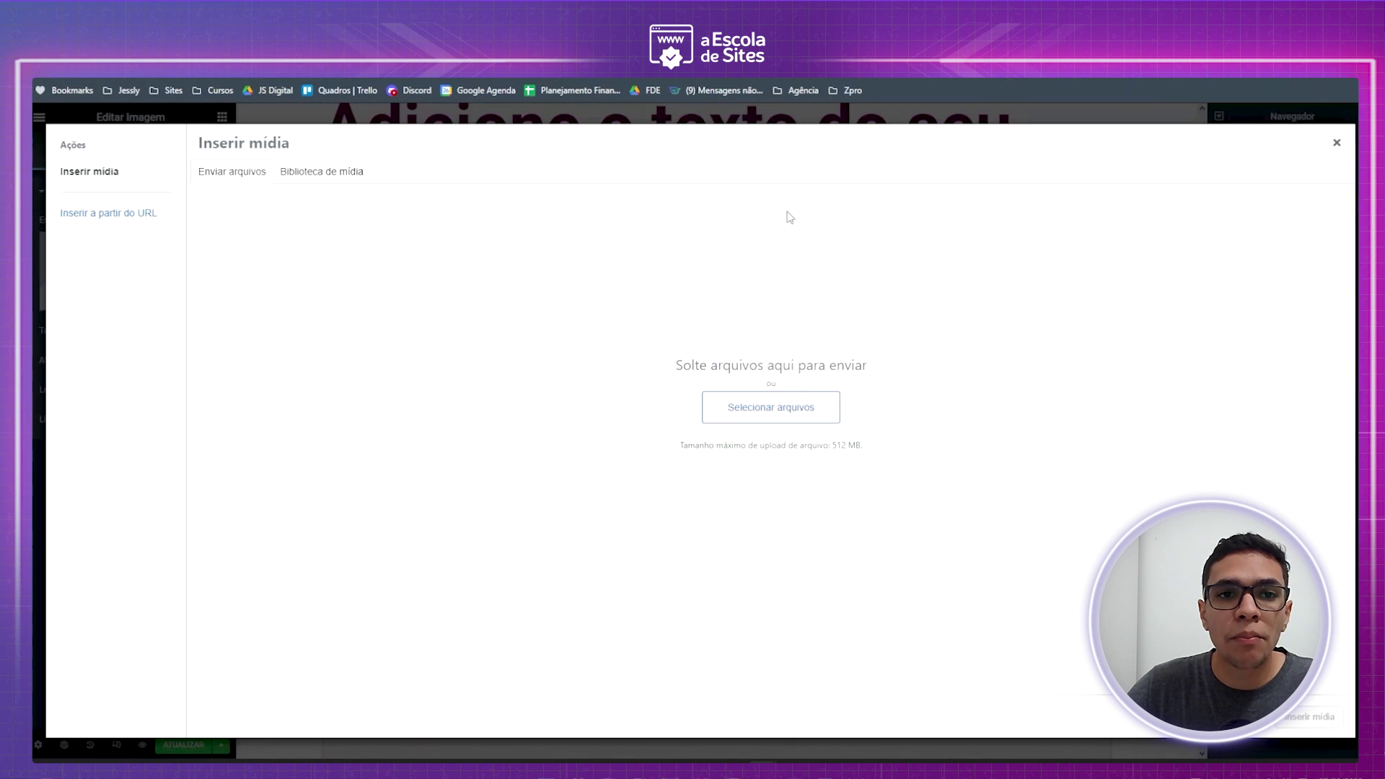
left_click(349, 171)
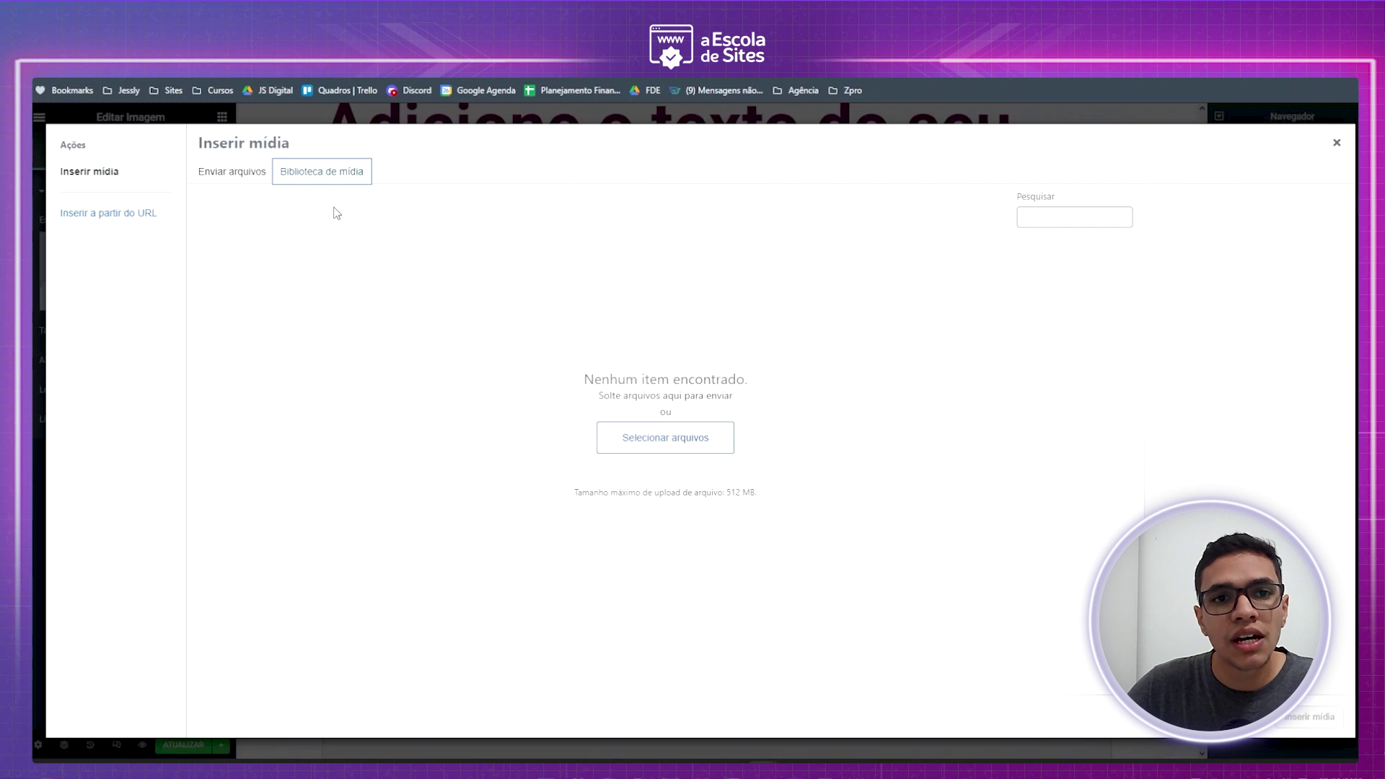
left_click(250, 181)
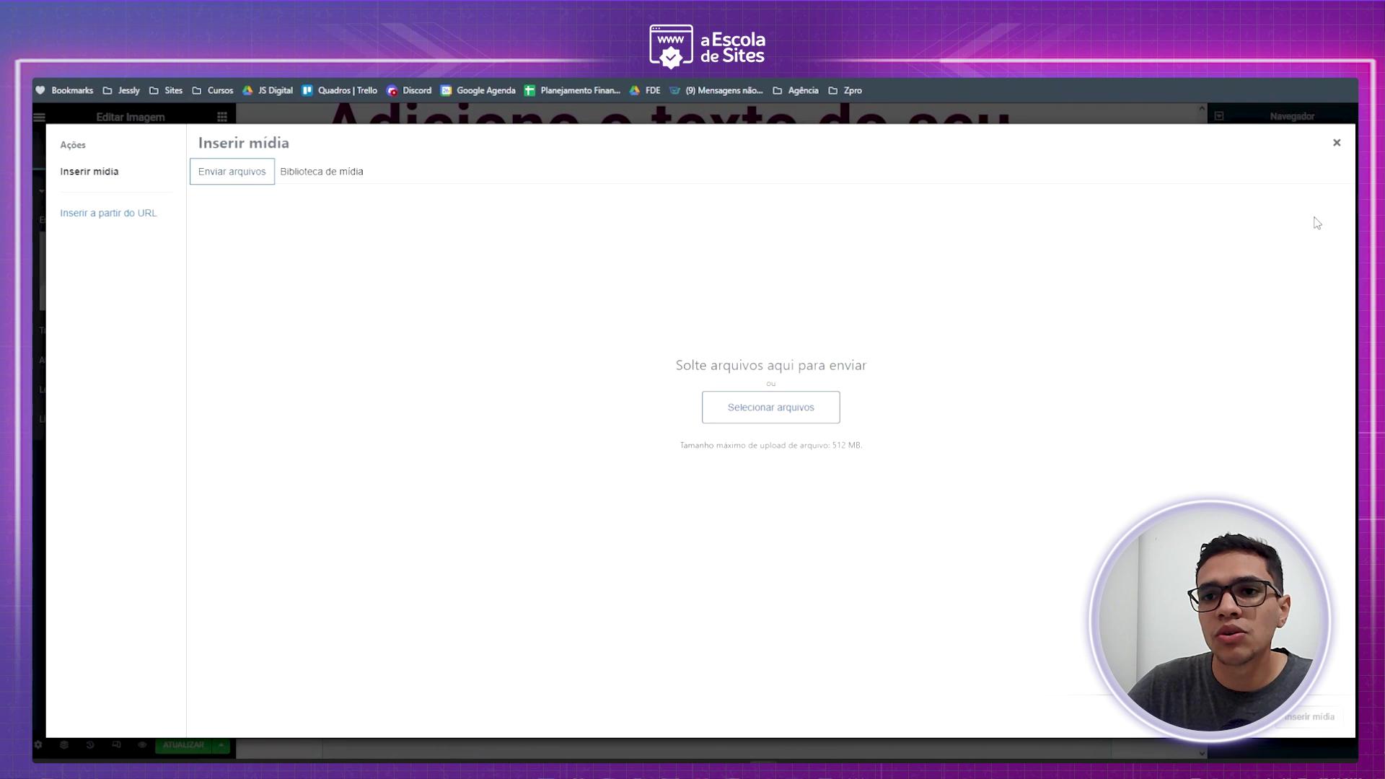
left_click(1337, 144)
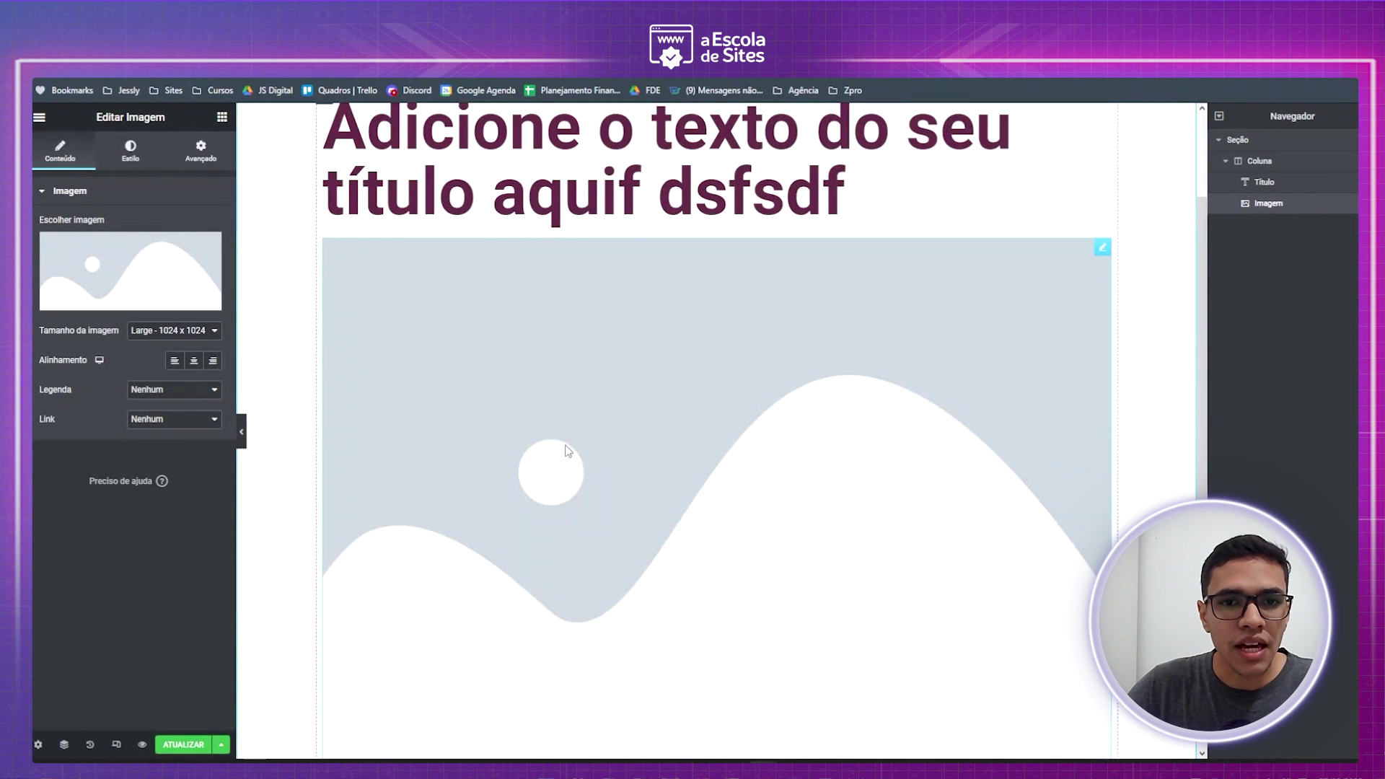
- Delete the image placeholder and the placeholder heading using Excluir from their context menus
right_click(690, 462)
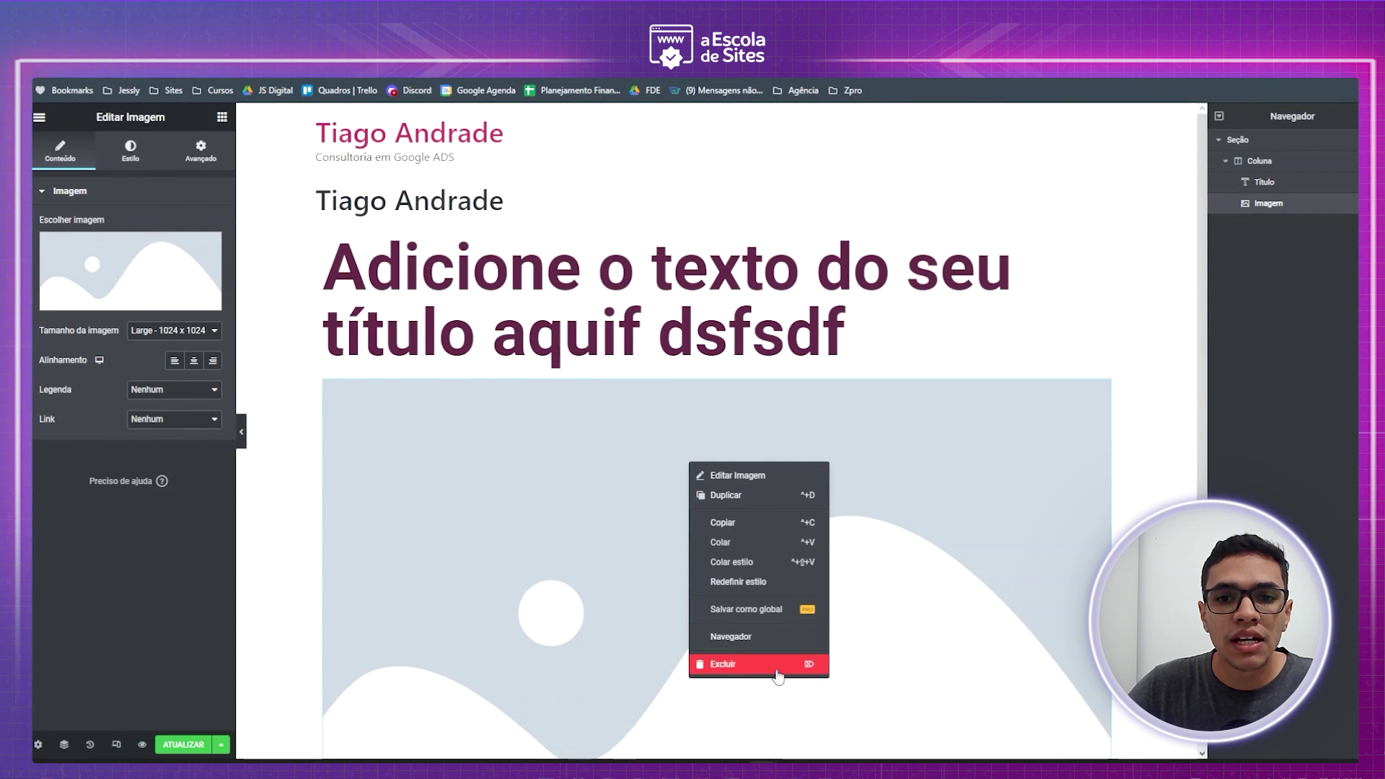
left_click(778, 677)
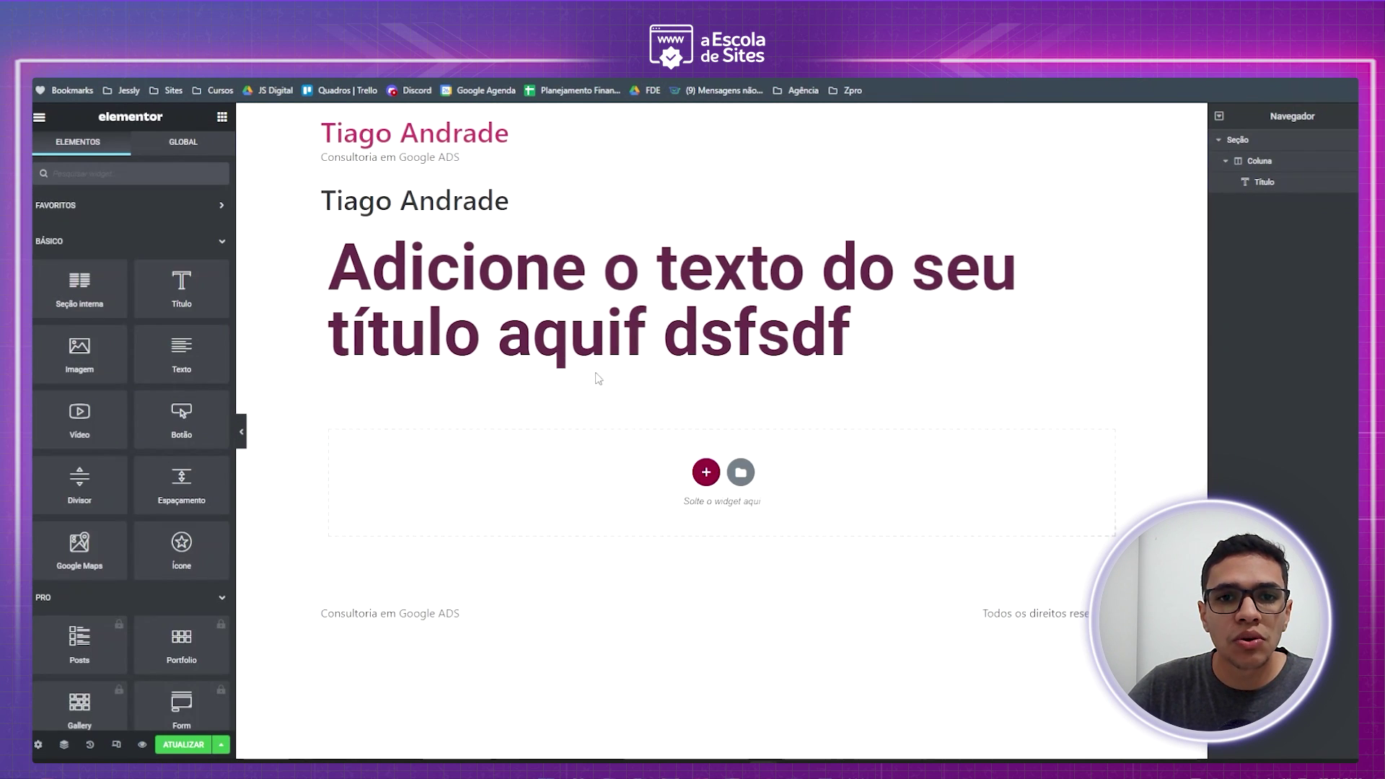
right_click(706, 290)
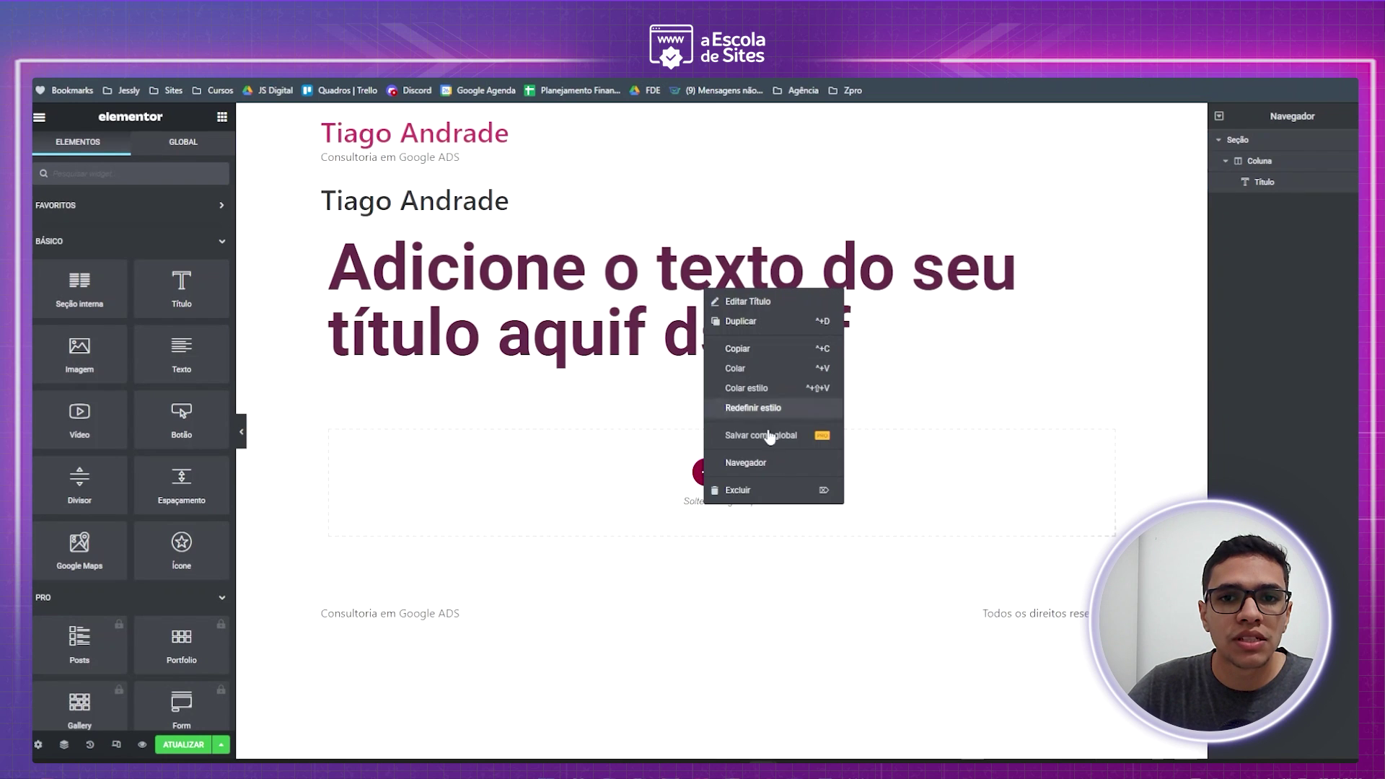
left_click(775, 492)
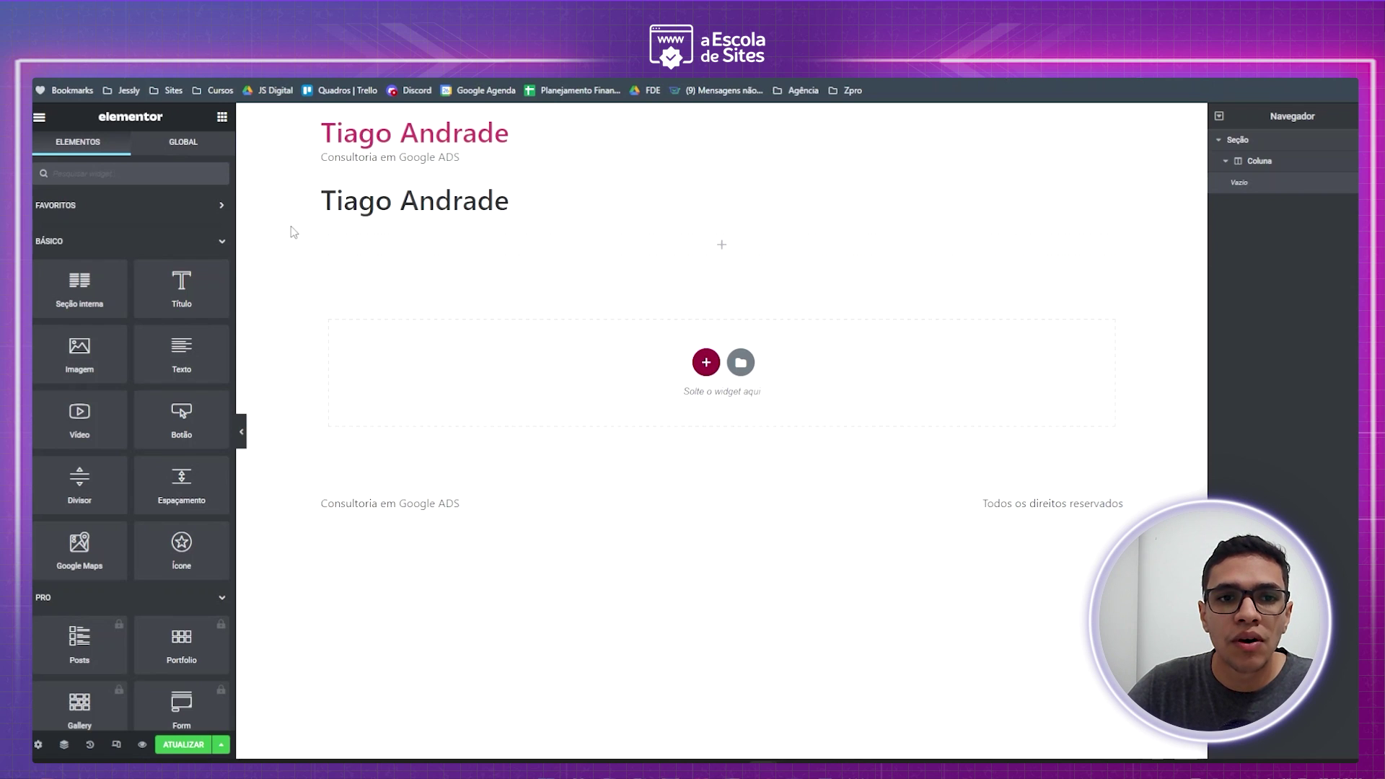
- Add a single-column section, then remove both empty sections with their X handles
left_click_drag(173, 290, 678, 346)
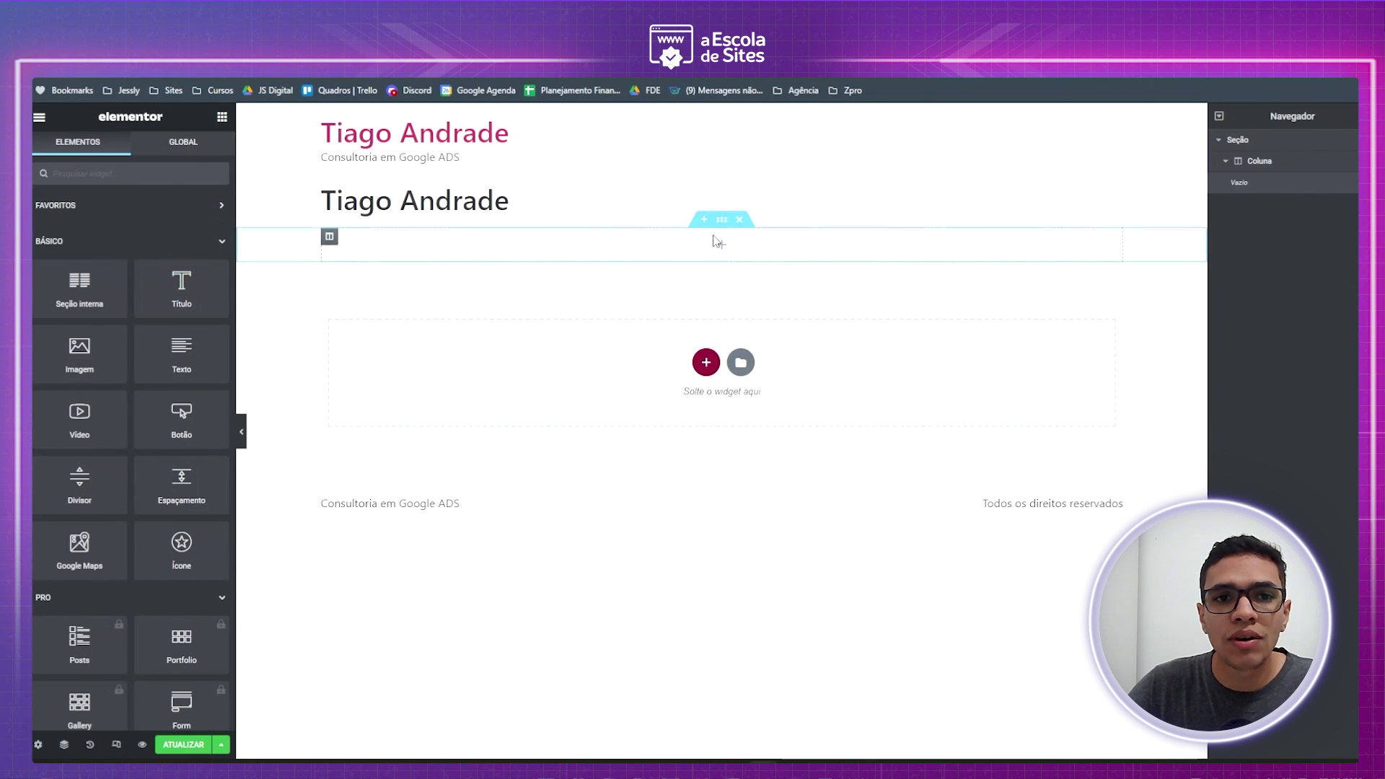
left_click(707, 362)
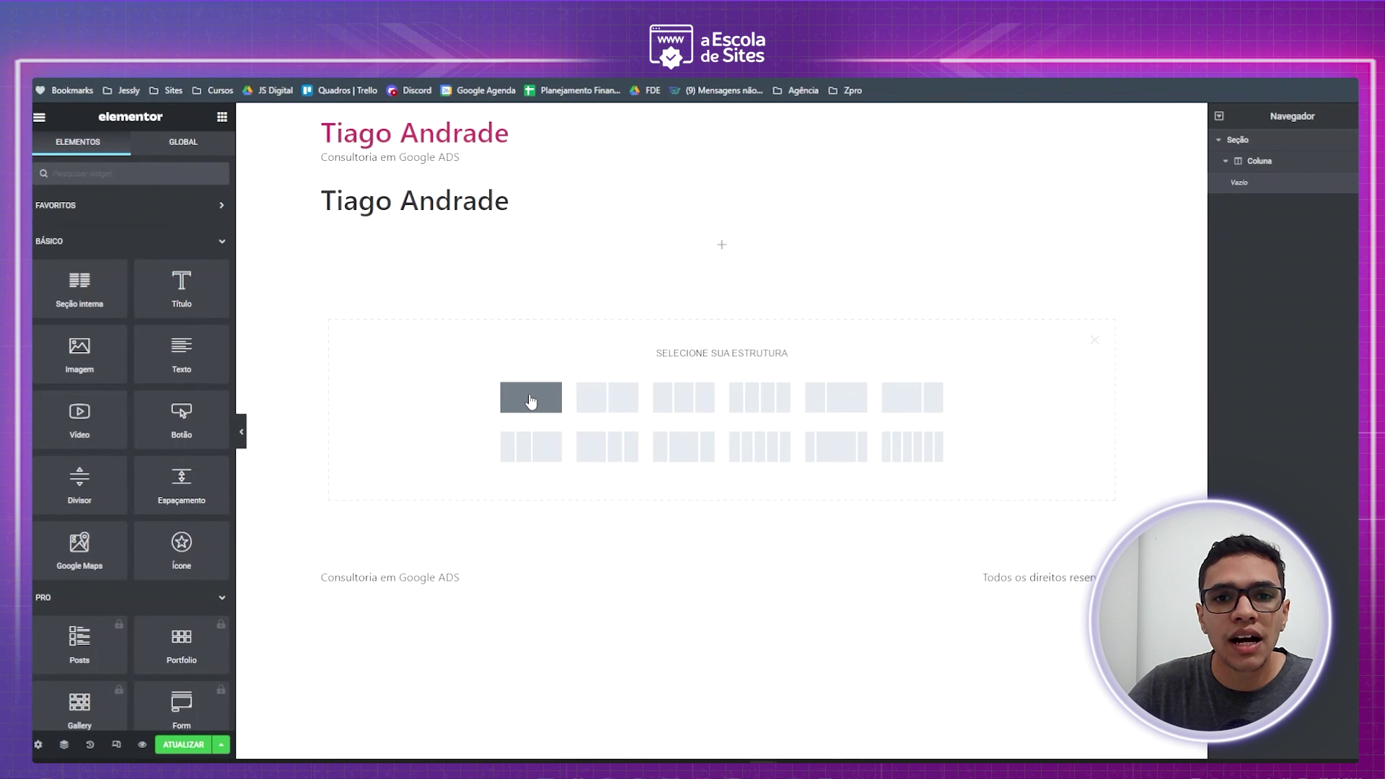
left_click(531, 401)
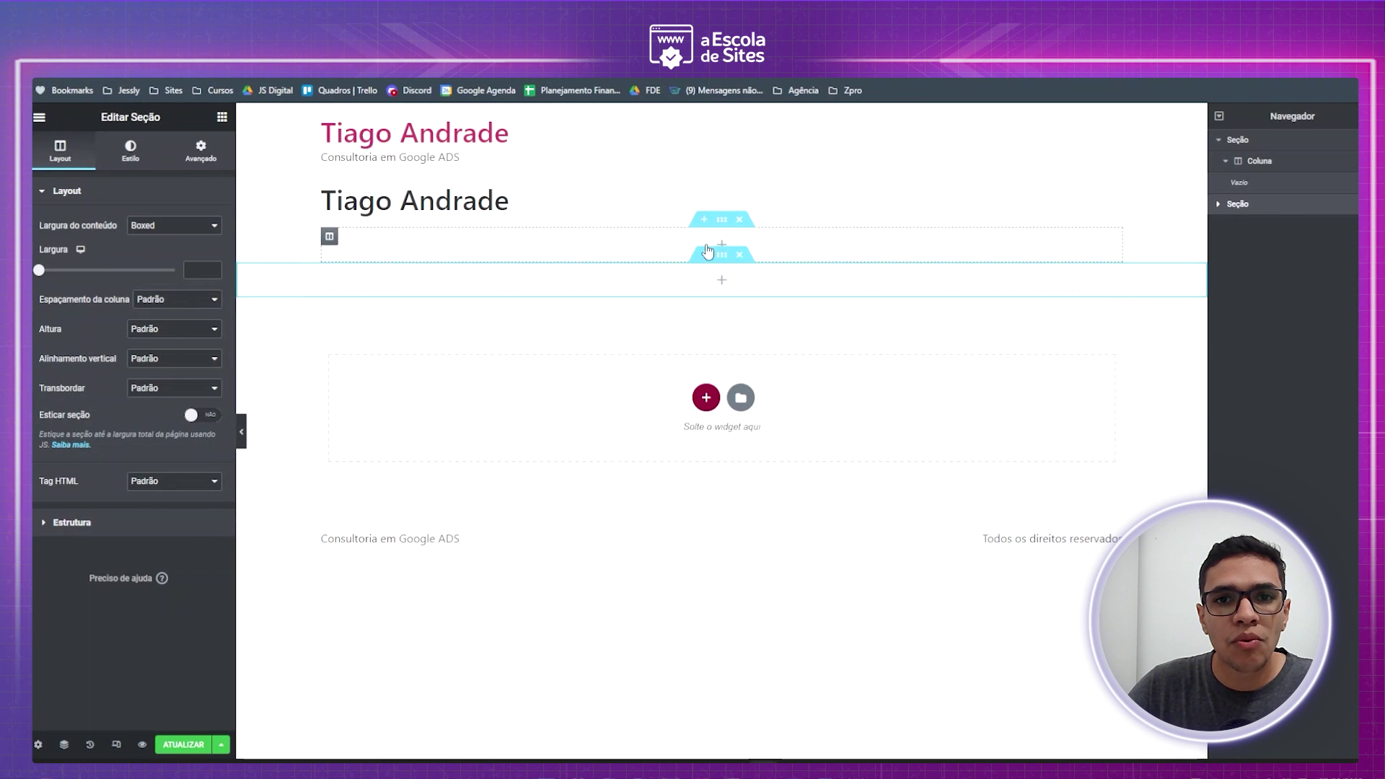
left_click(740, 221)
left_click(740, 221)
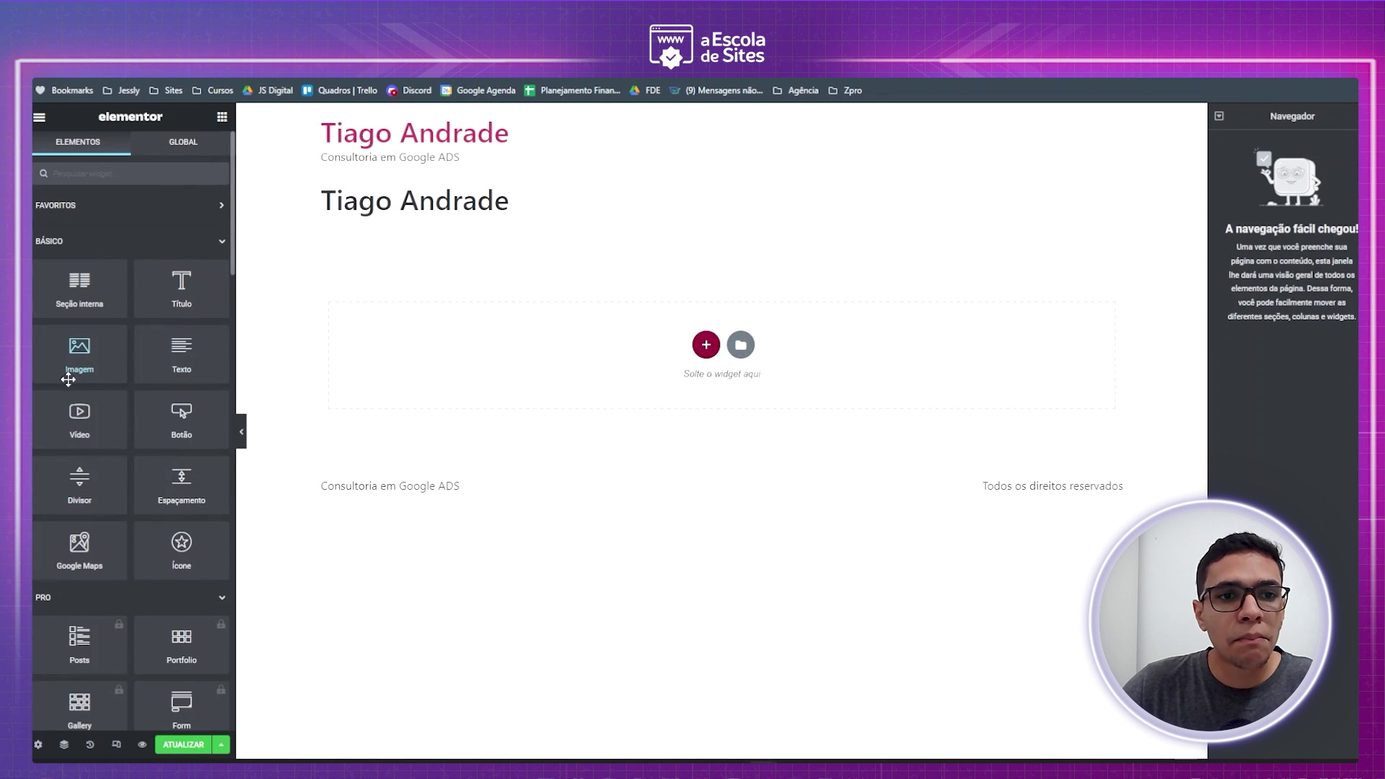
scroll(80, 390, "down", 5)
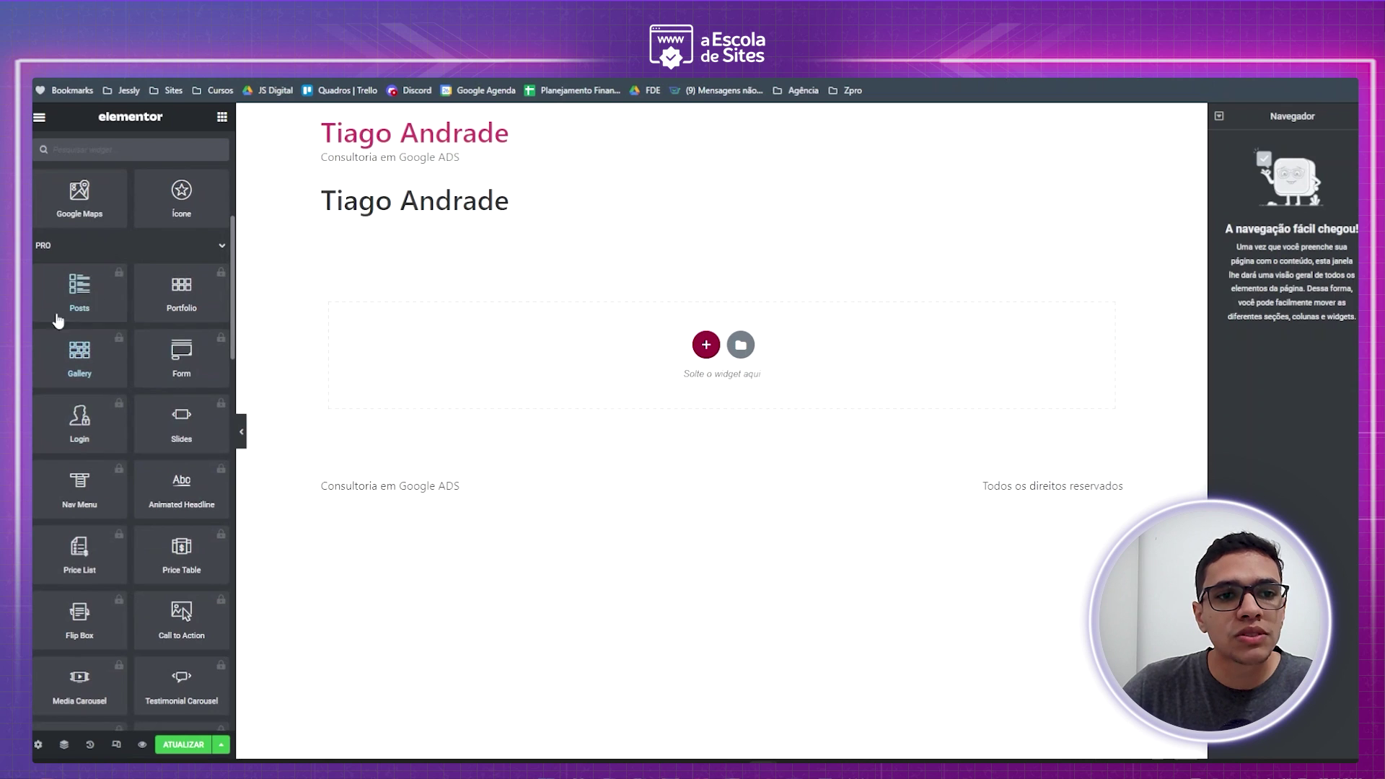
left_click(119, 278)
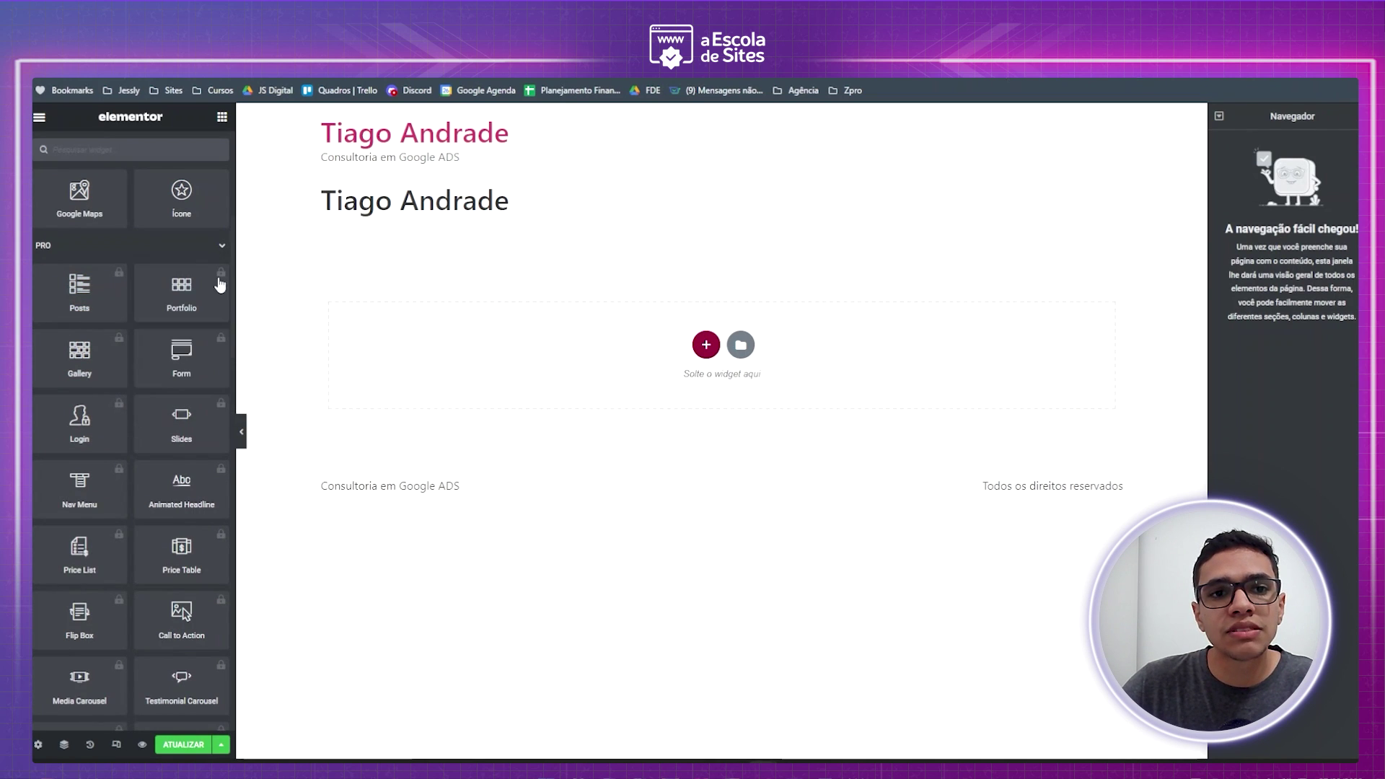
left_click(215, 290)
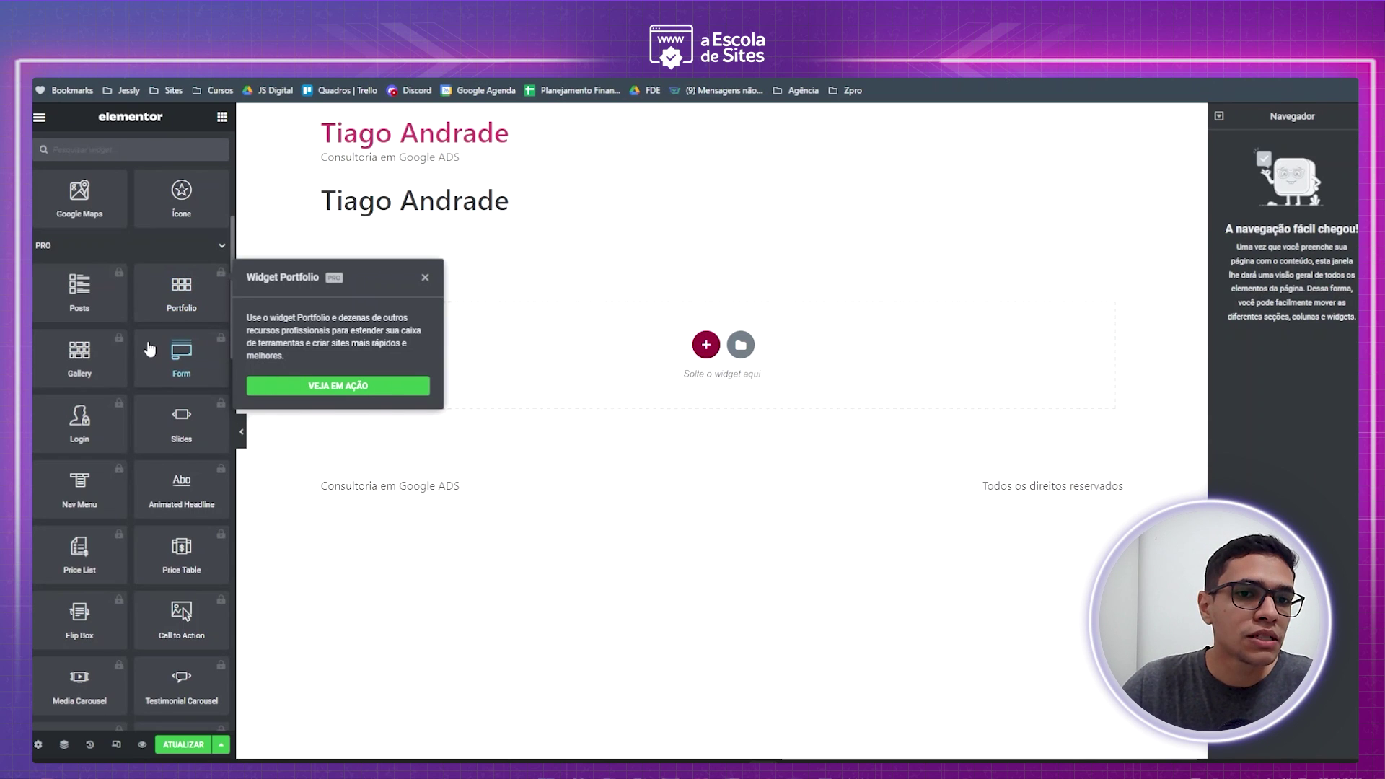
left_click(180, 355)
left_click(426, 342)
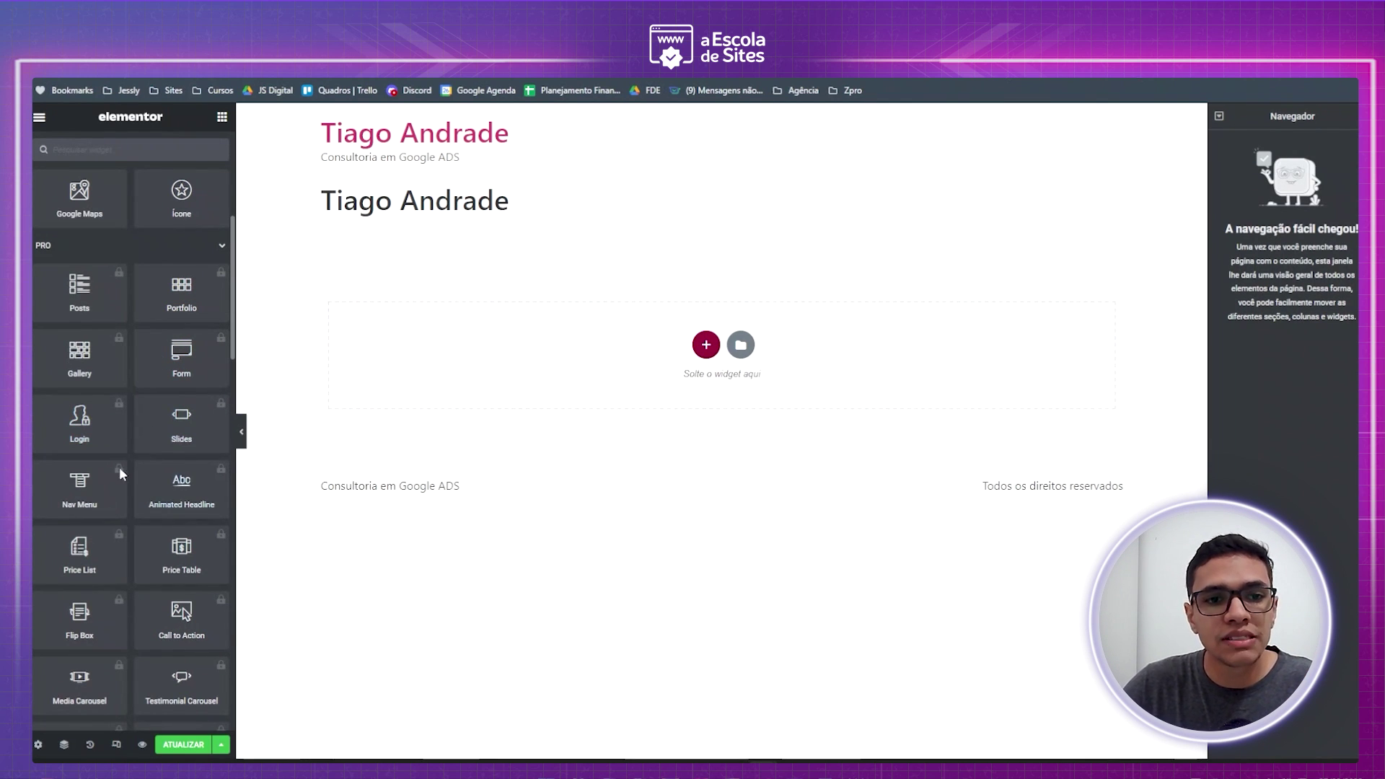
scroll(163, 469, "down", 2)
scroll(173, 462, "up", 7)
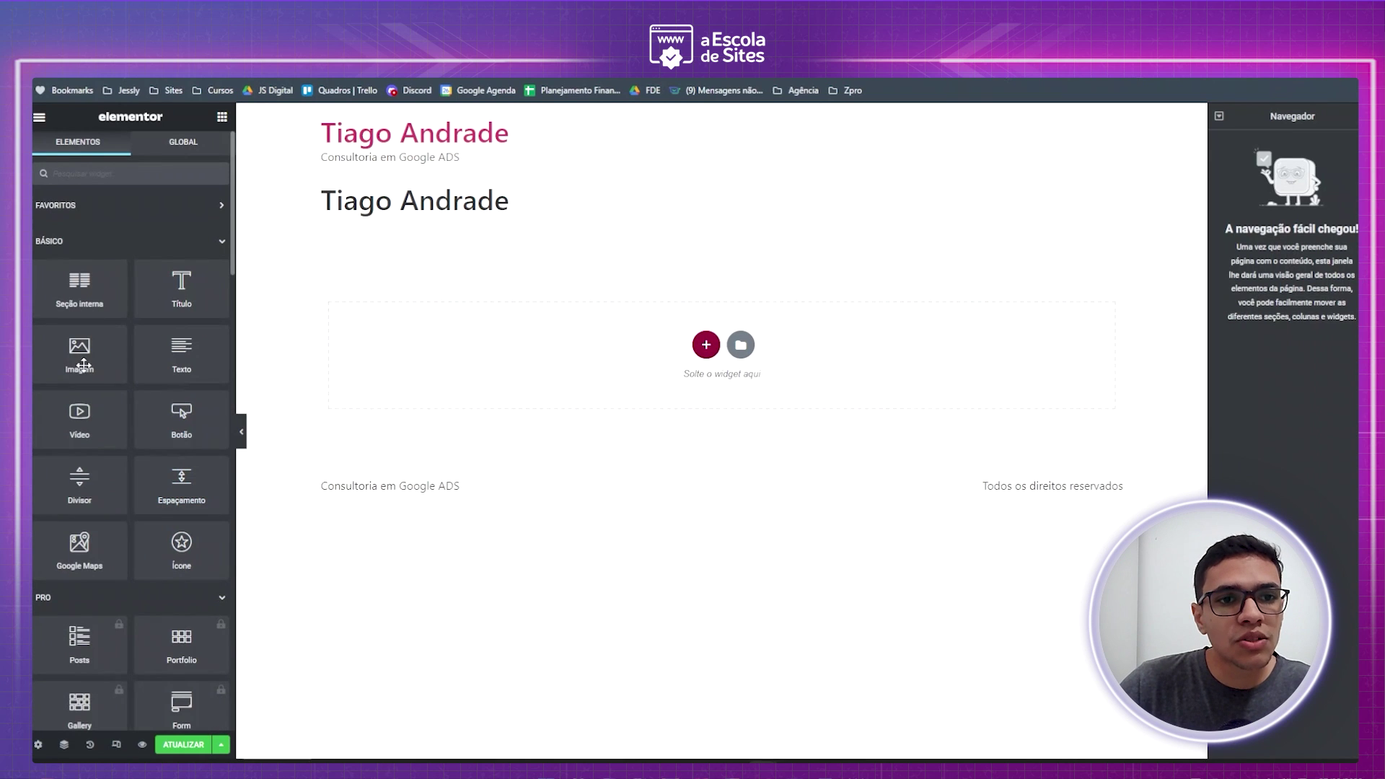
scroll(94, 350, "down", 10)
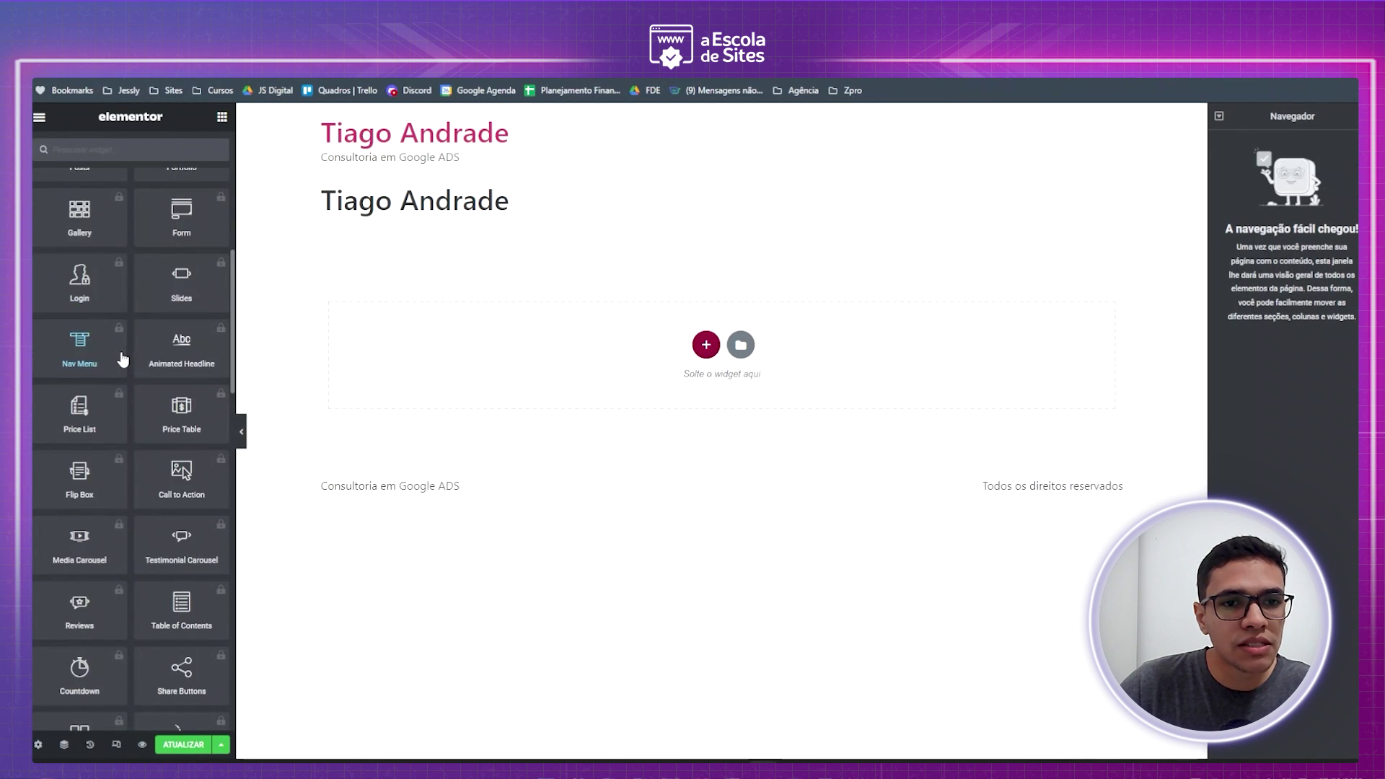
scroll(83, 378, "up", 3)
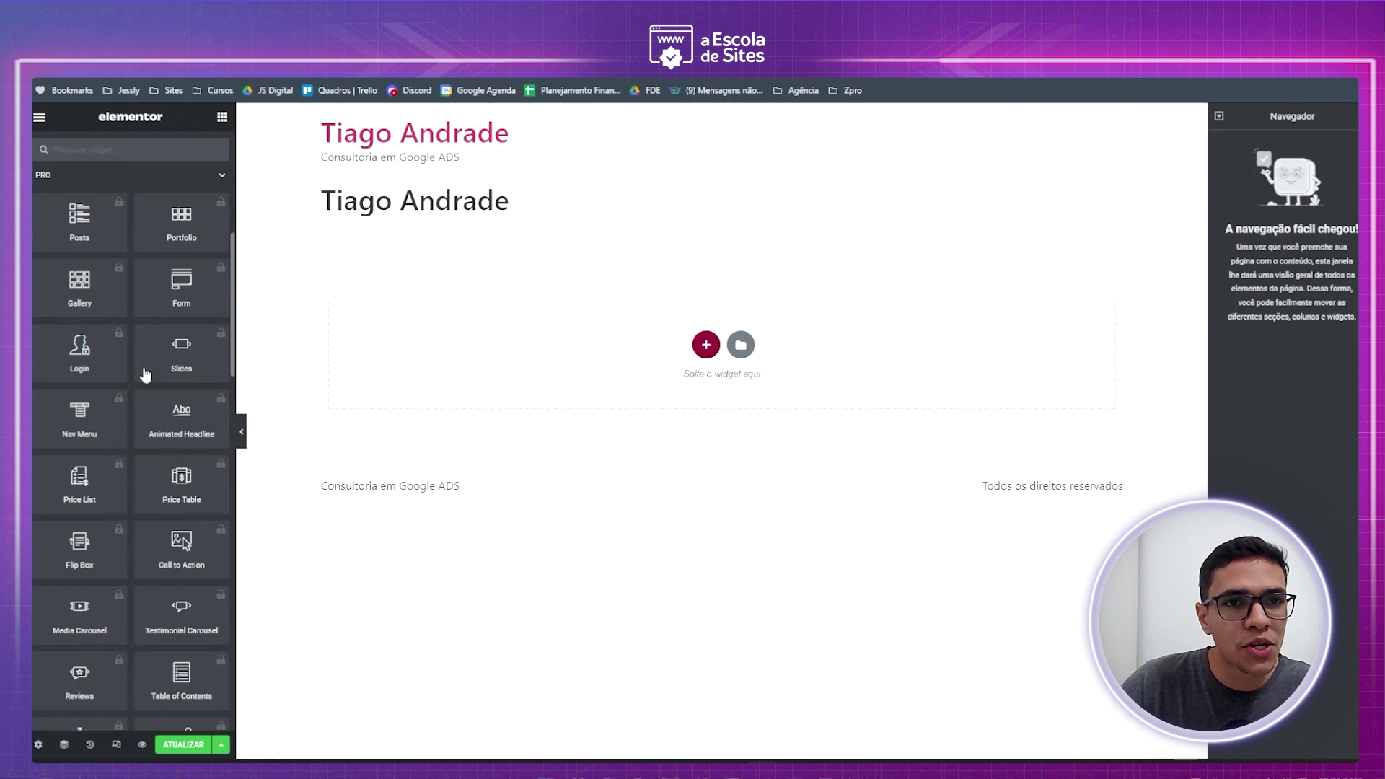
scroll(142, 379, "down", 8)
scroll(145, 386, "down", 2)
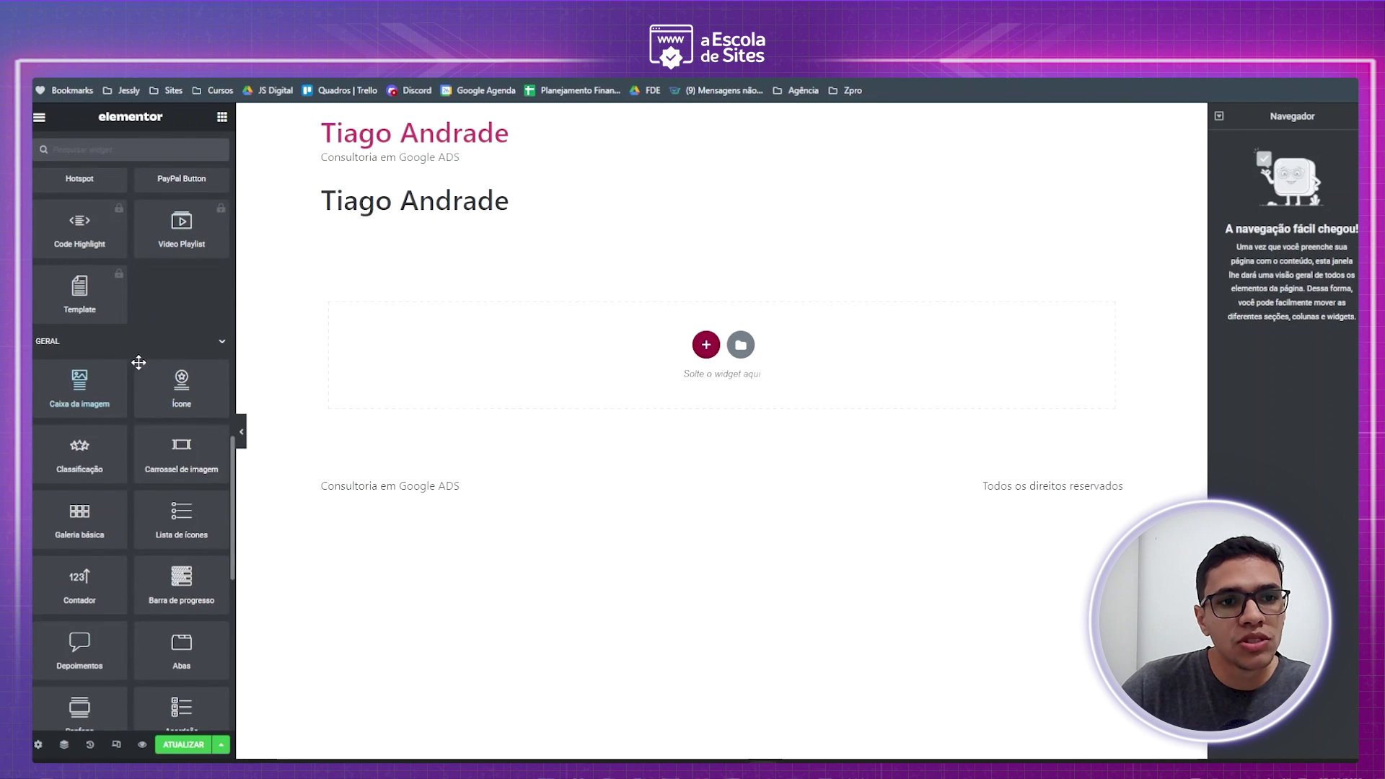
scroll(123, 383, "down", 1)
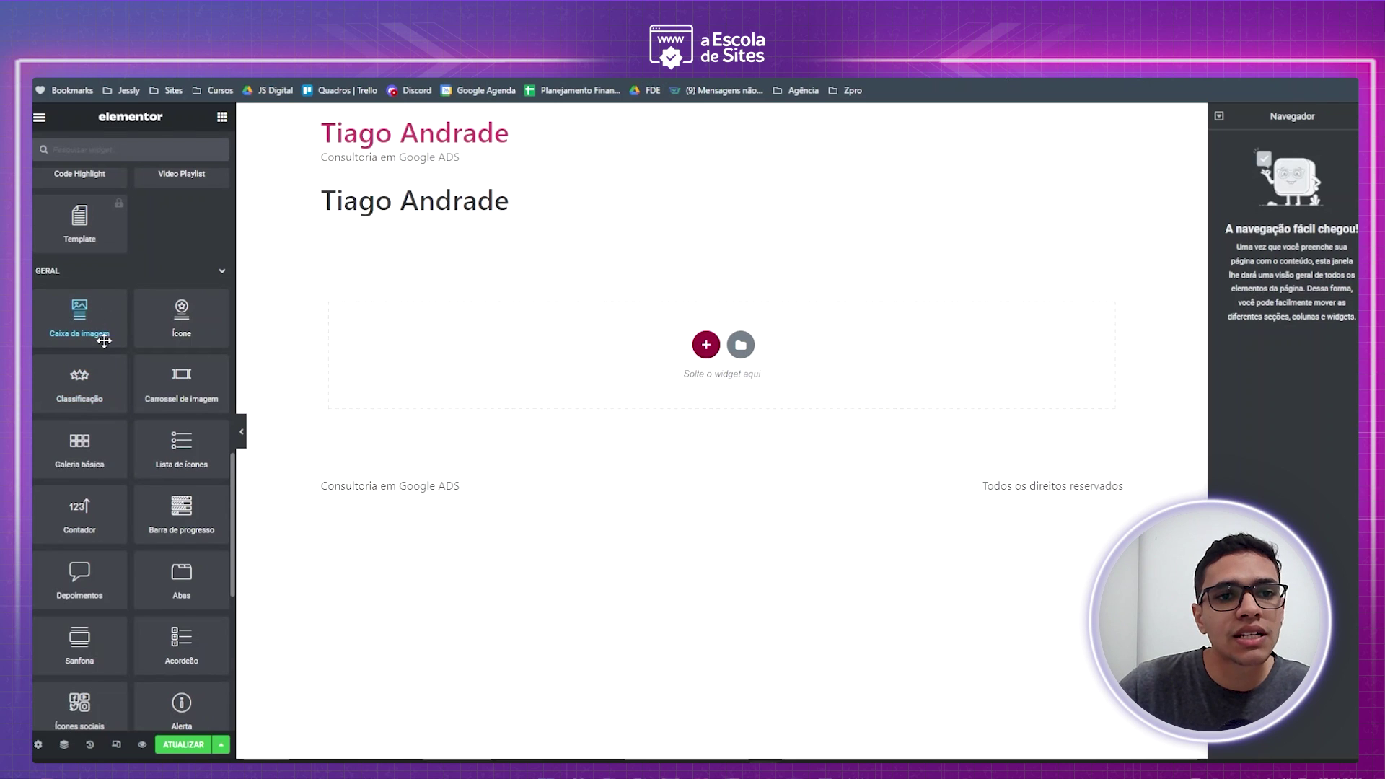
scroll(102, 331, "down", 1)
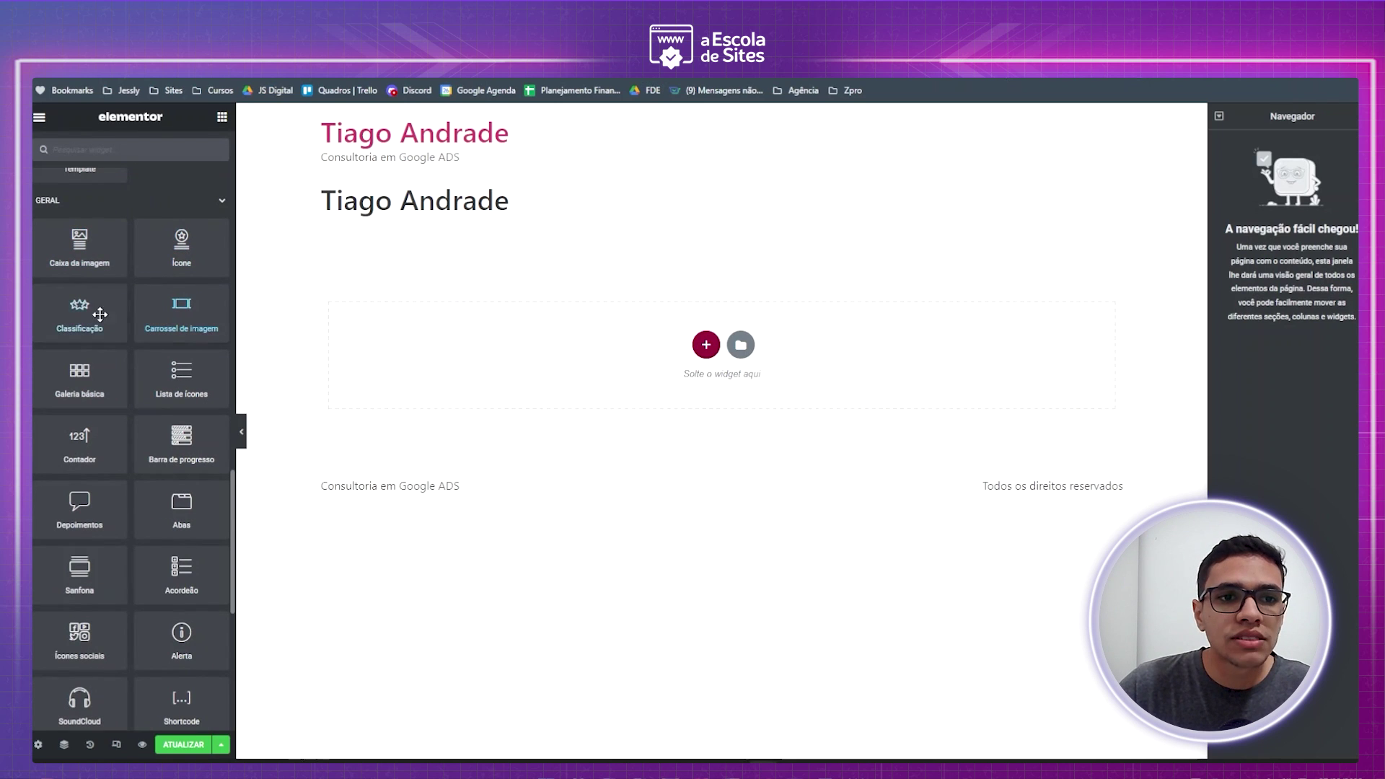
scroll(94, 337, "down", 1)
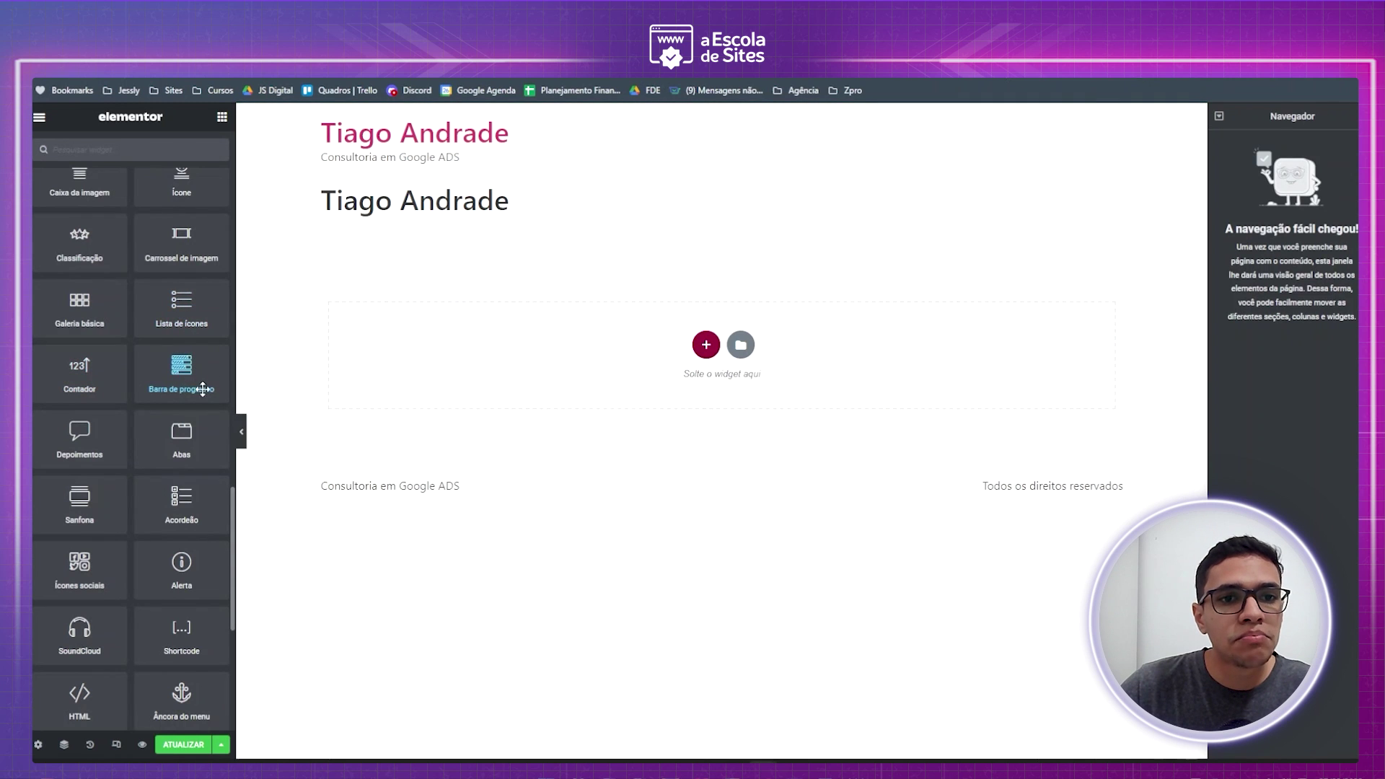
scroll(178, 404, "down", 2)
scroll(94, 341, "down", 3)
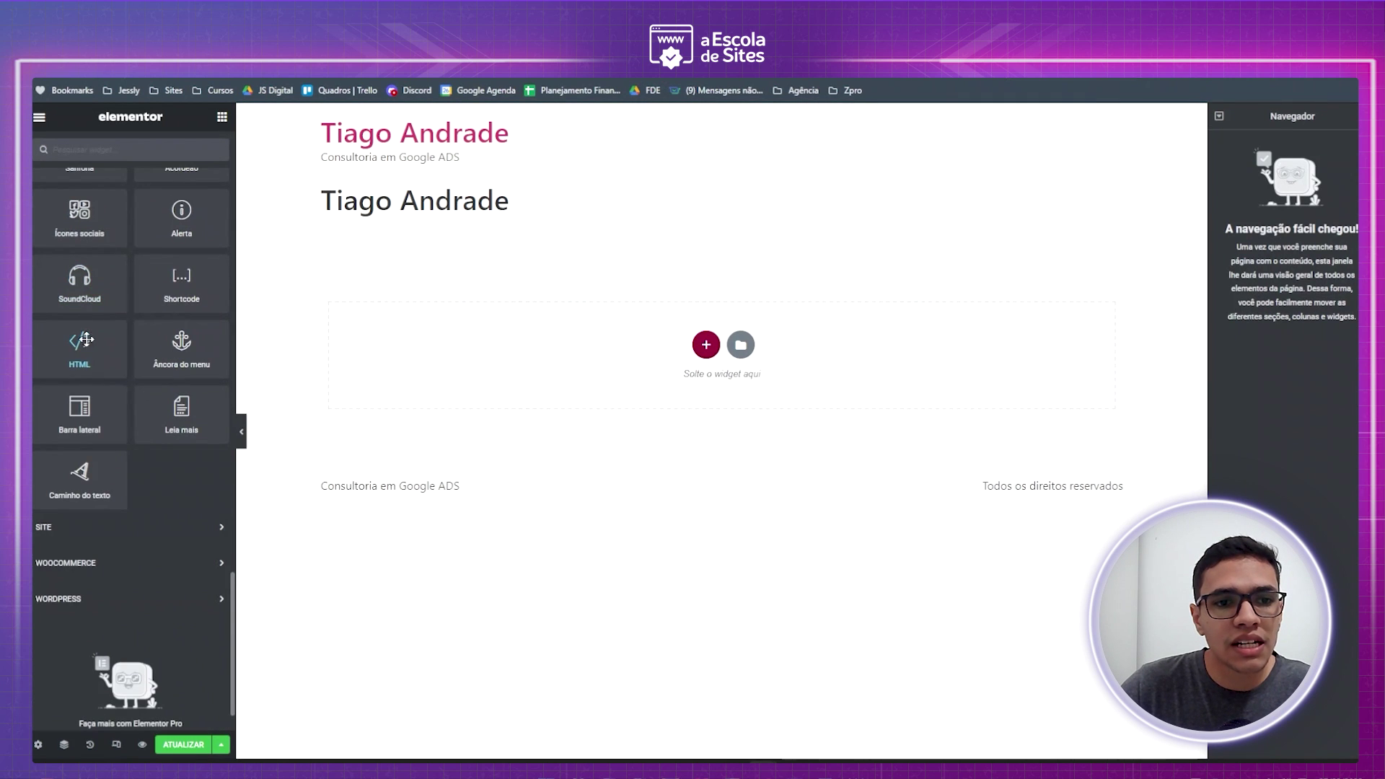
scroll(129, 419, "up", 4)
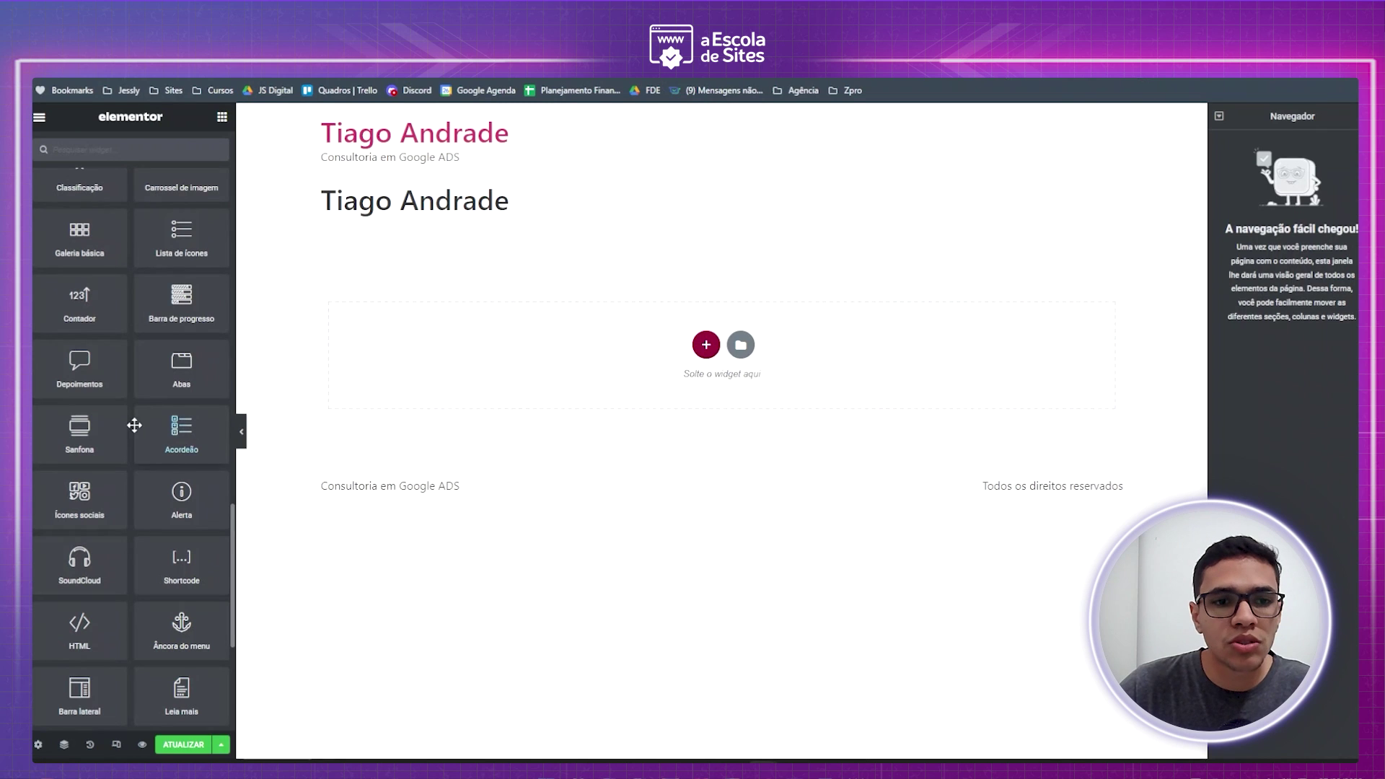
scroll(135, 431, "up", 10)
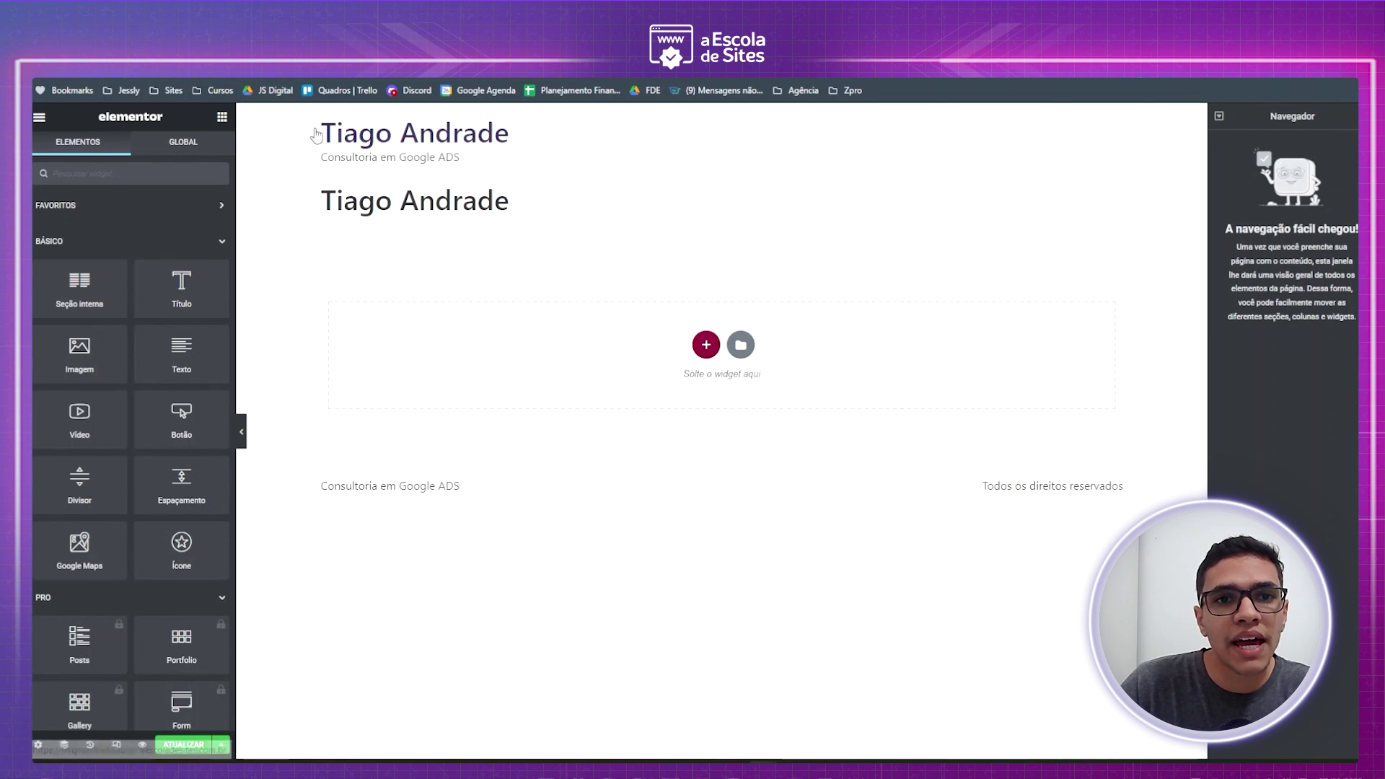
left_click_drag(319, 485, 526, 535)
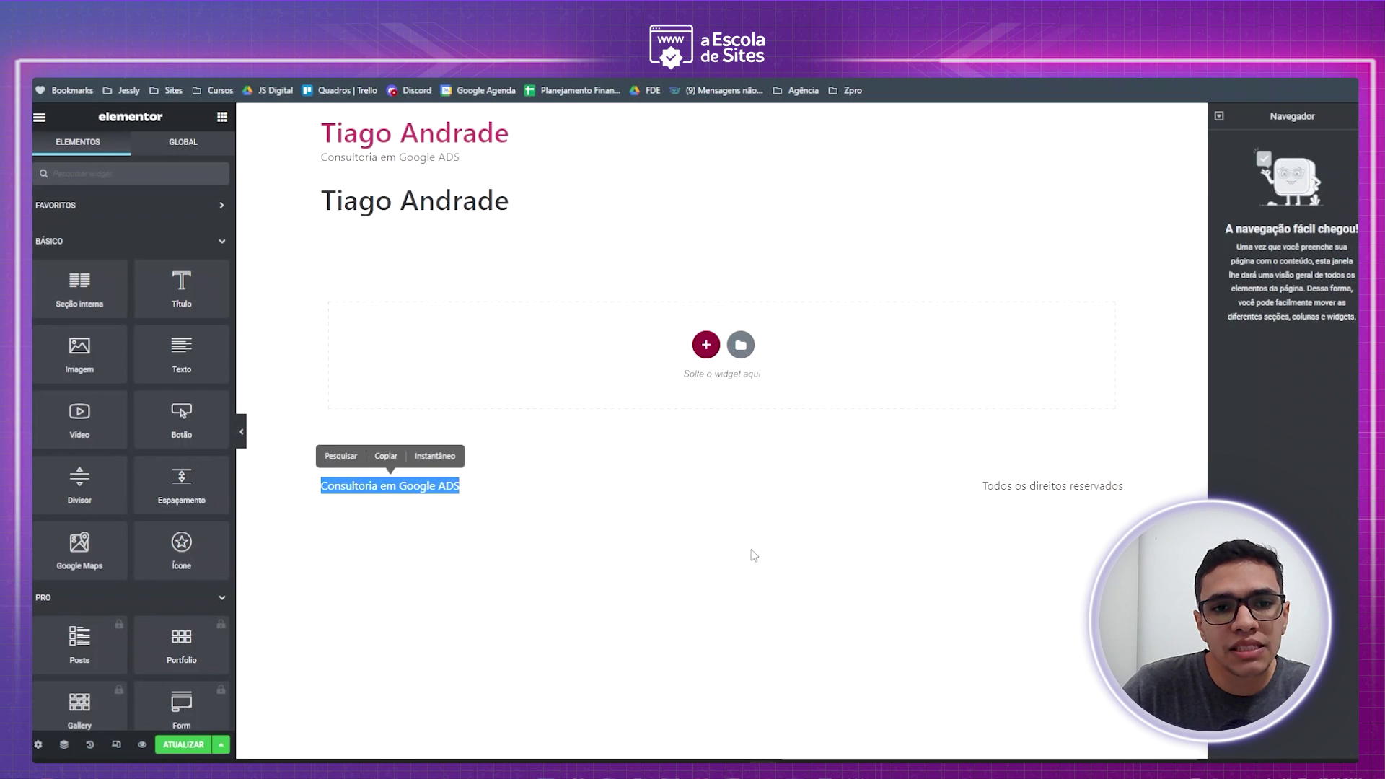
left_click(625, 534)
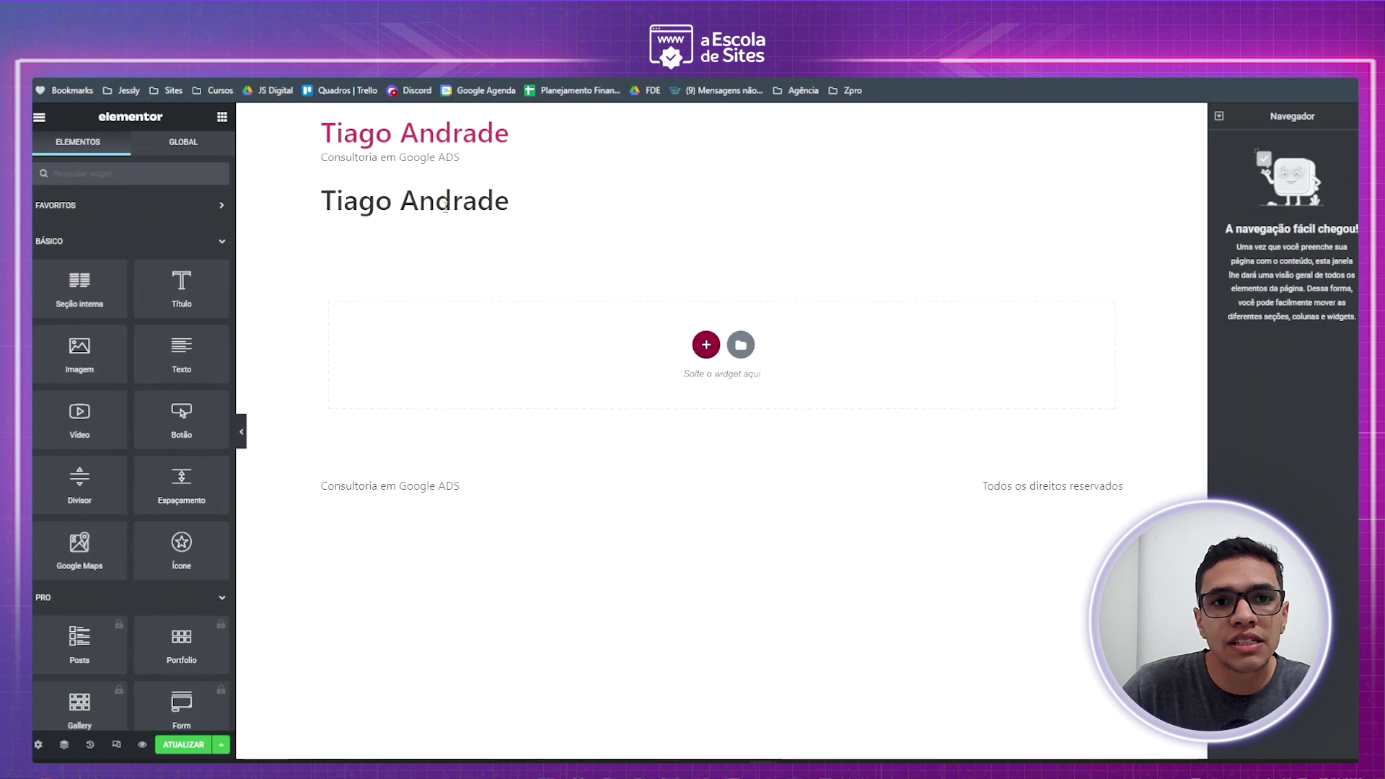
left_click(39, 744)
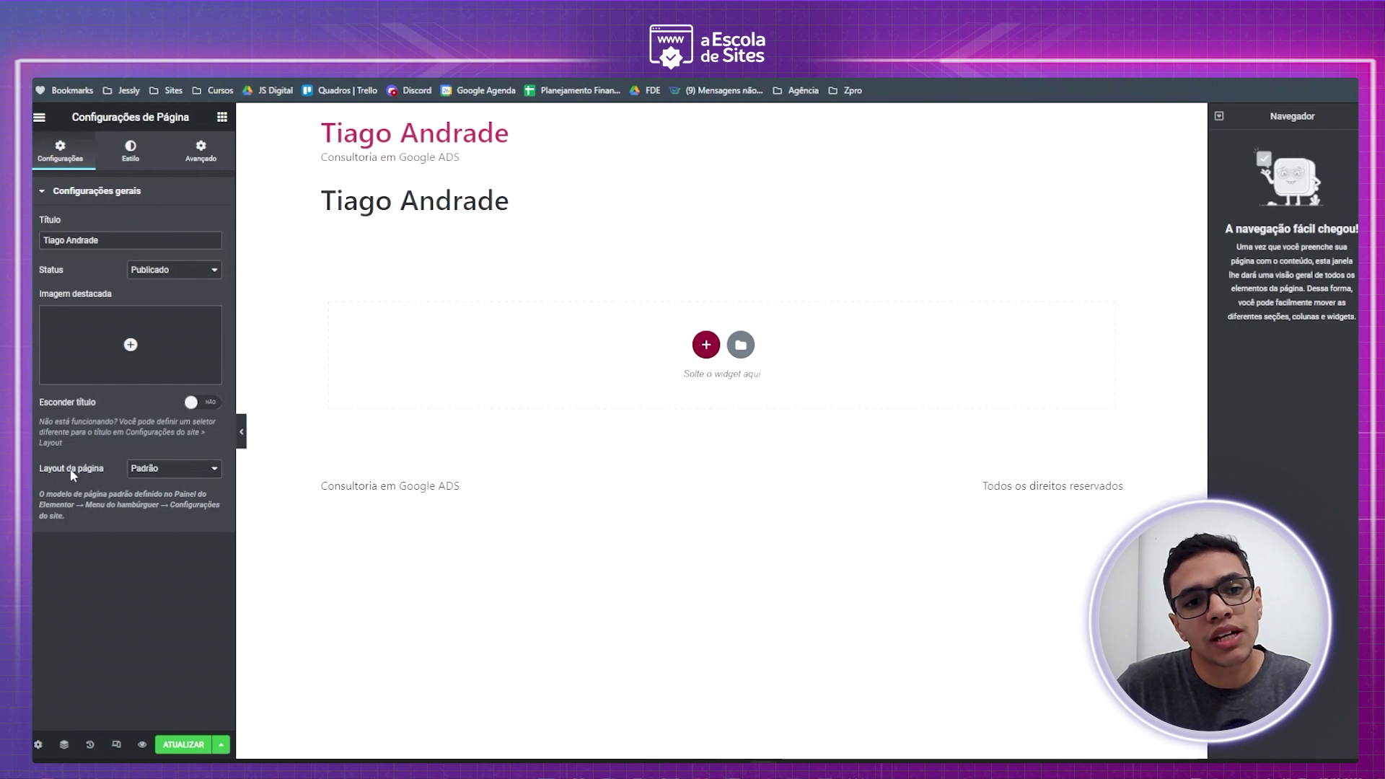
left_click(177, 469)
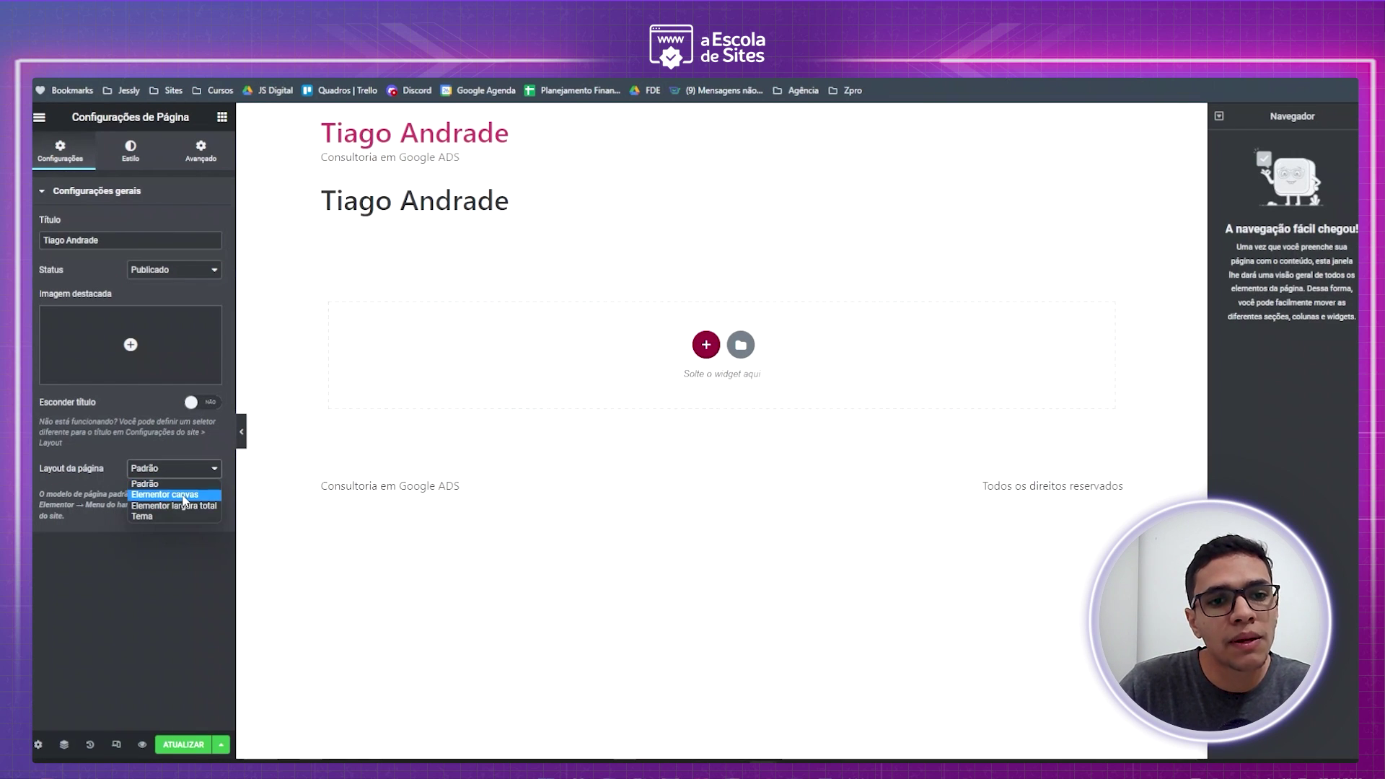
left_click(173, 495)
mouse_move(73, 487)
left_mouse_down()
mouse_move(105, 504)
mouse_move(90, 497)
left_mouse_up()
left_click(38, 745)
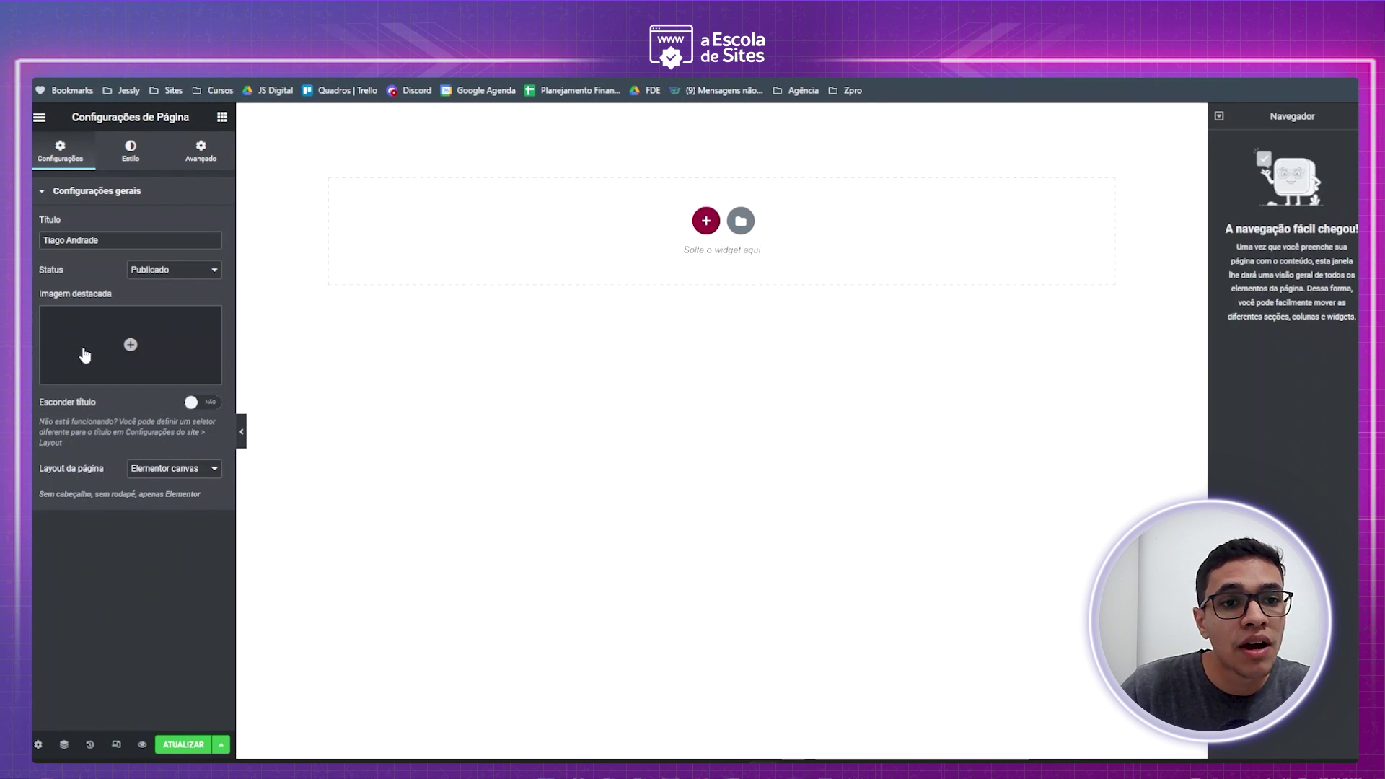
left_click(182, 402)
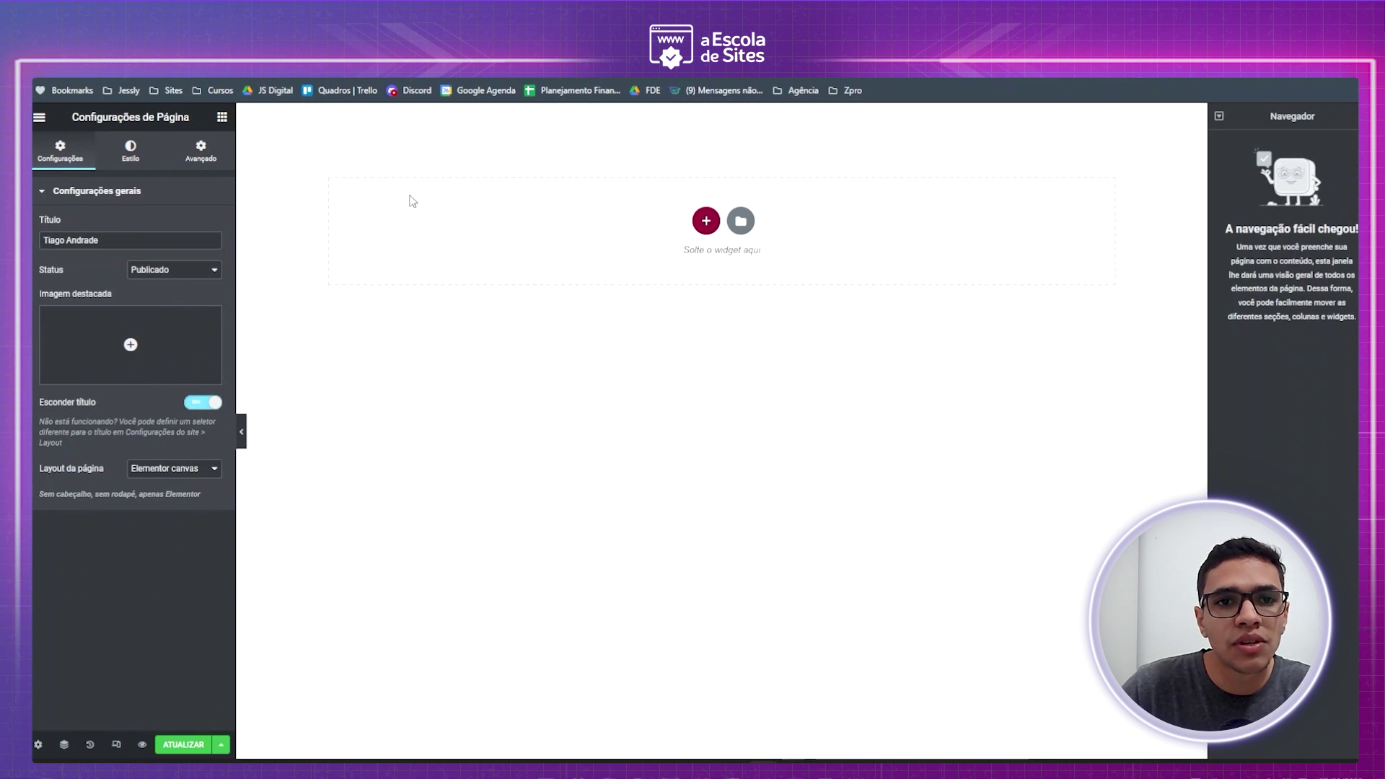
left_click(182, 748)
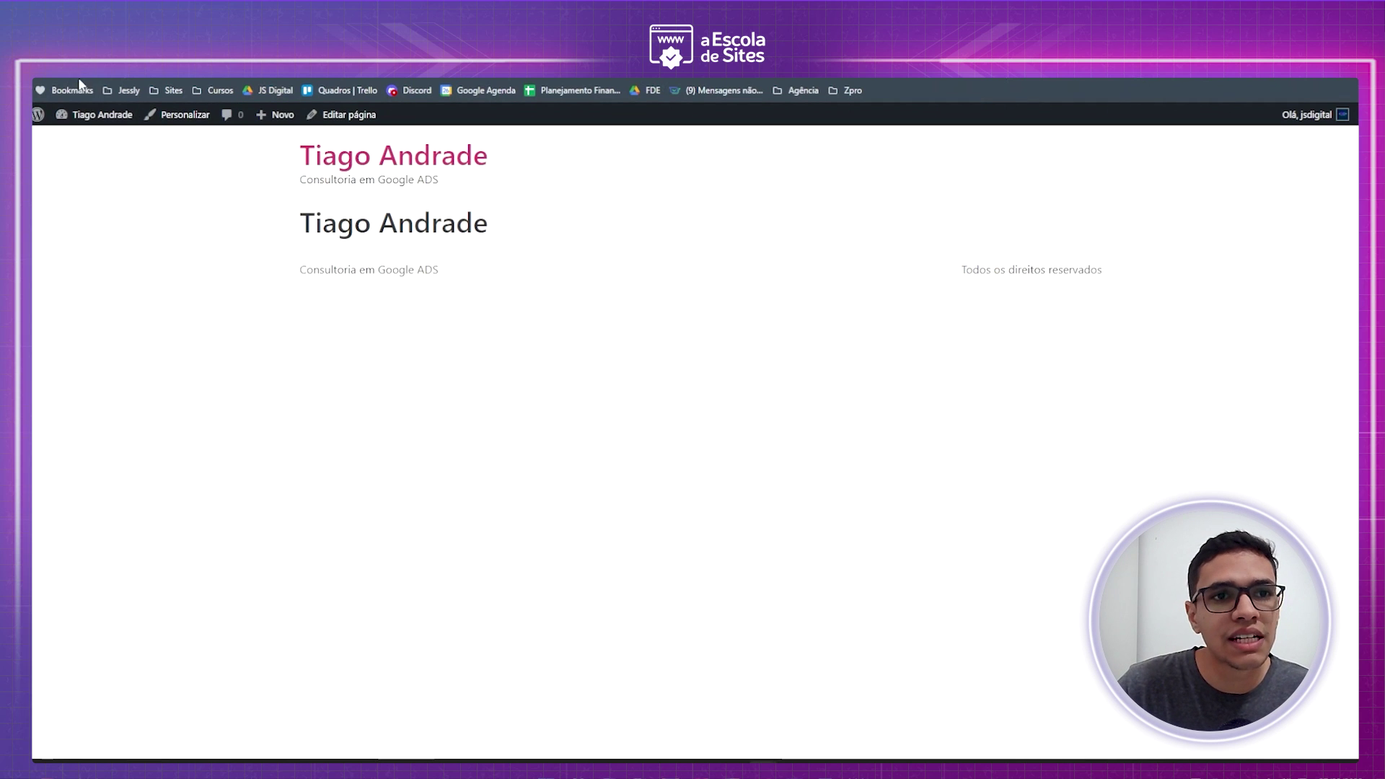
key("ctrl+w")
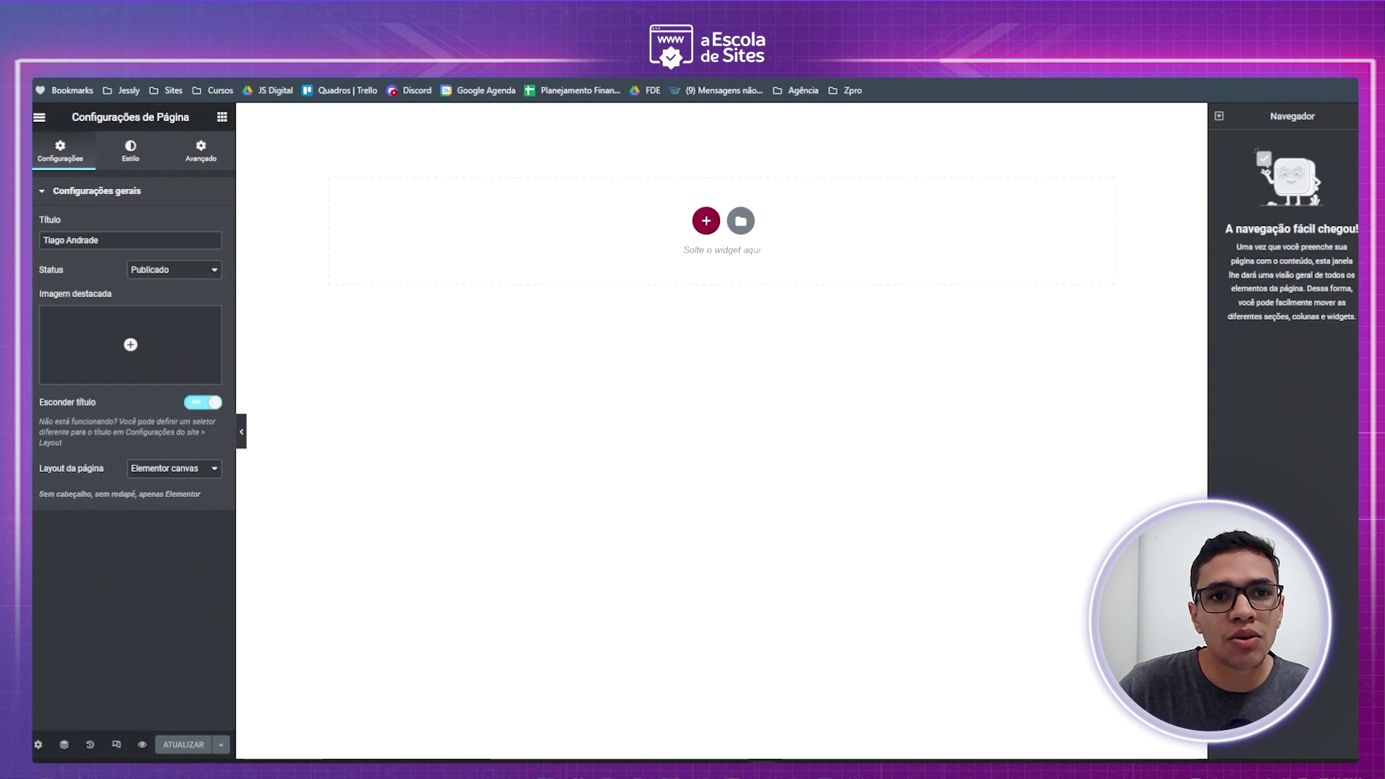
key("ctrl+Tab")
key("F5")
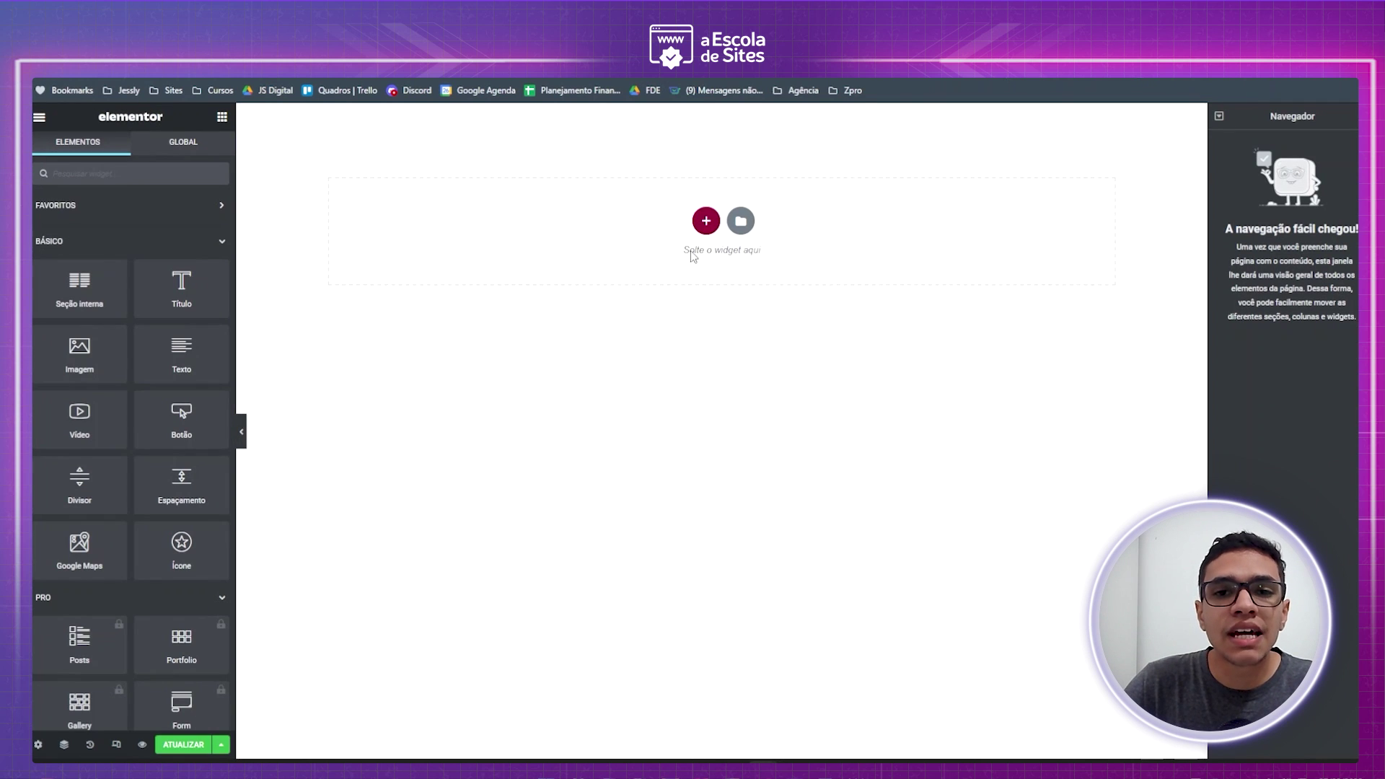
- Insert a two-column structure with the canvas's Add New Section button
left_click(705, 221)
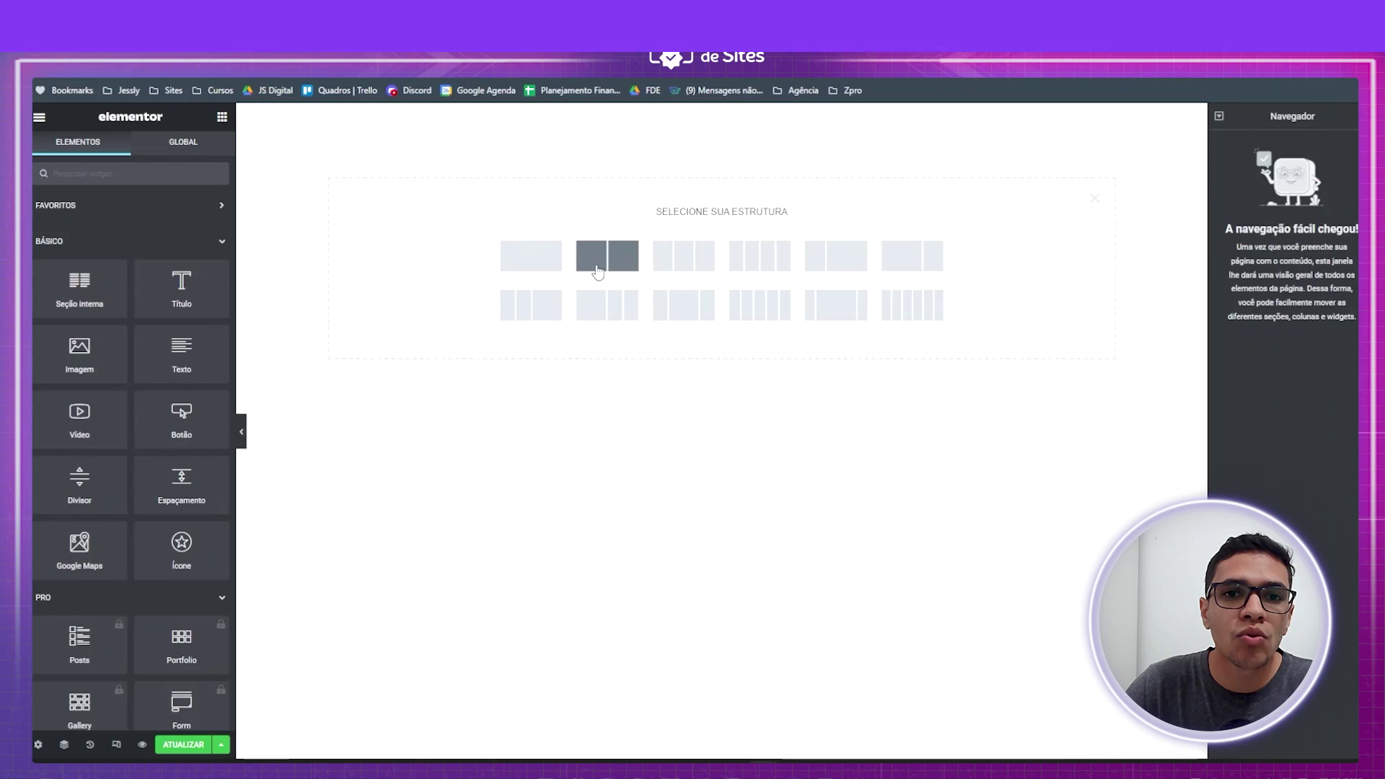
left_click(671, 253)
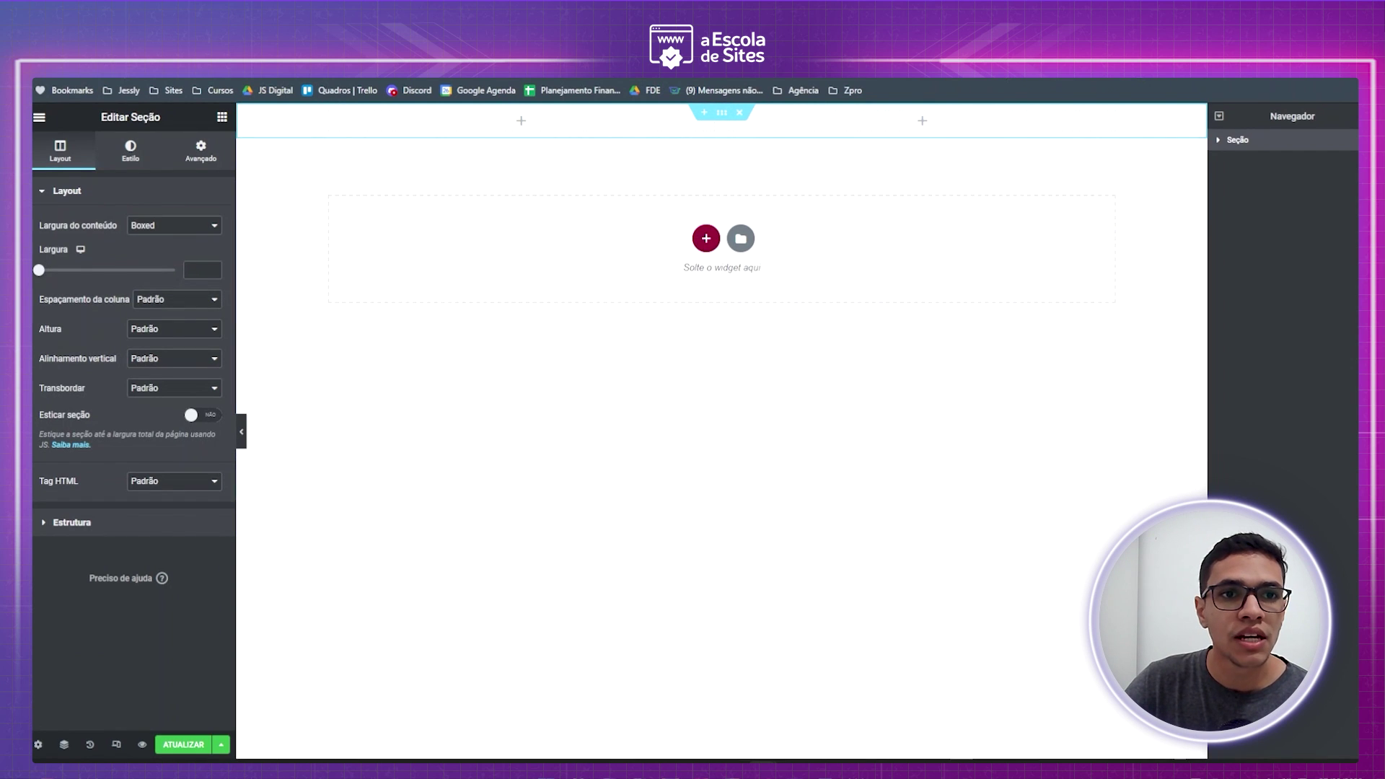
- Unlink the section padding and set Superior 300, Direita 0, Inferior 300, Esquerda 0
left_click_drag(98, 117, 162, 118)
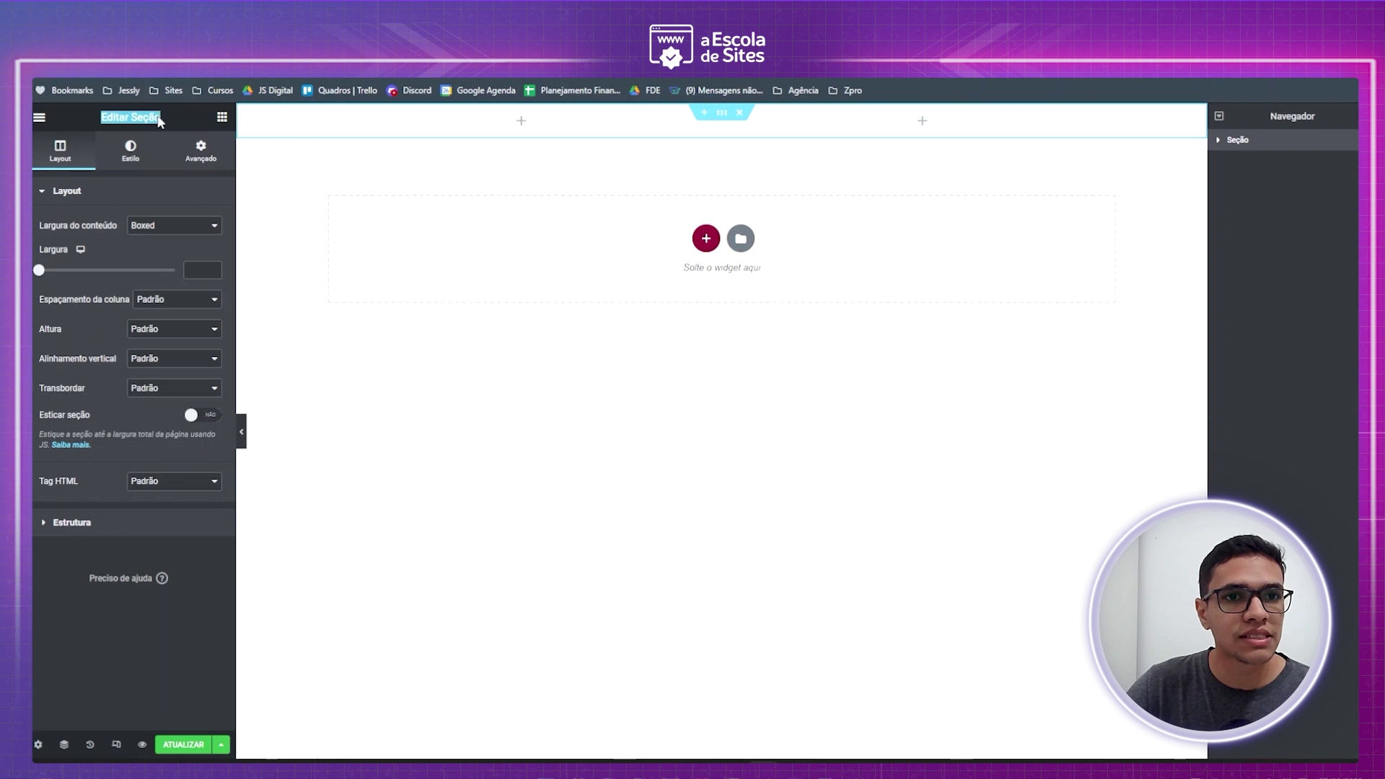
left_click(201, 152)
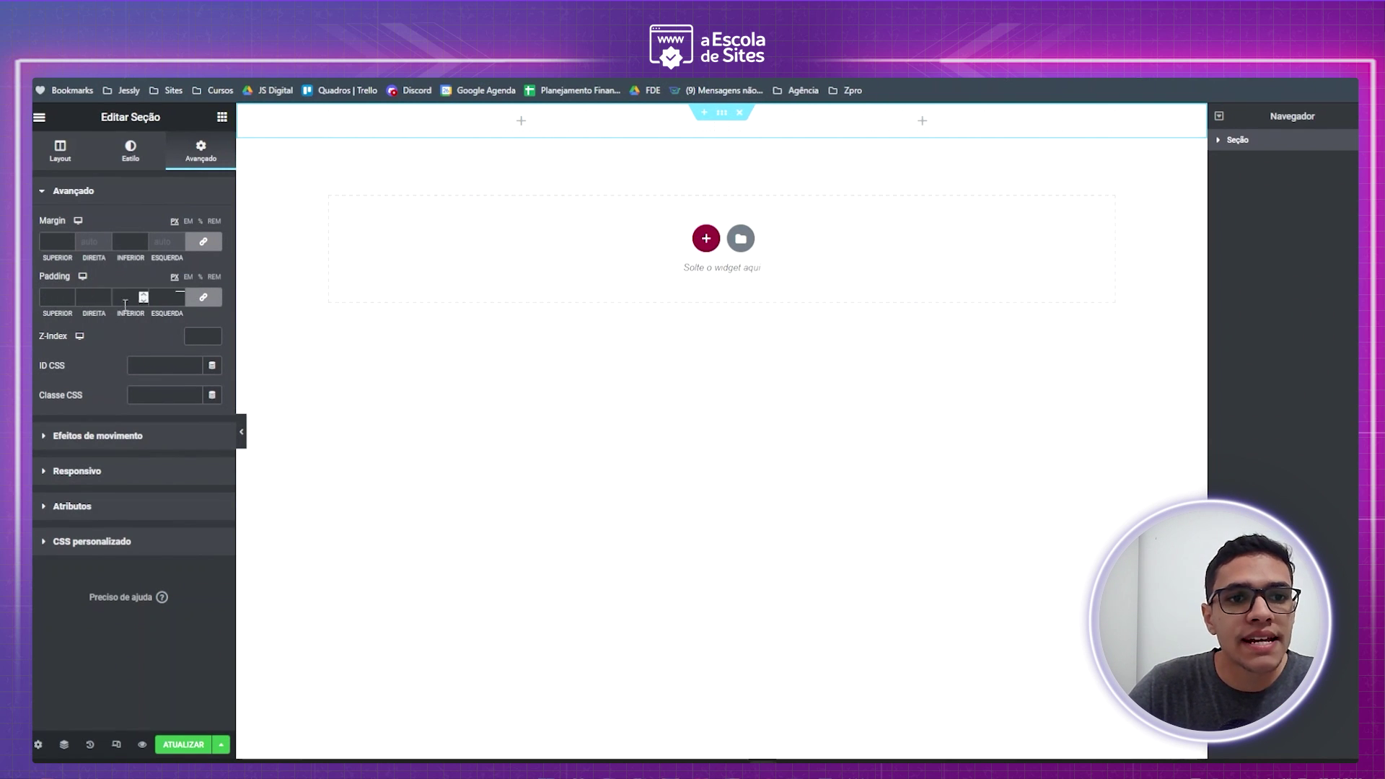
left_click(51, 295)
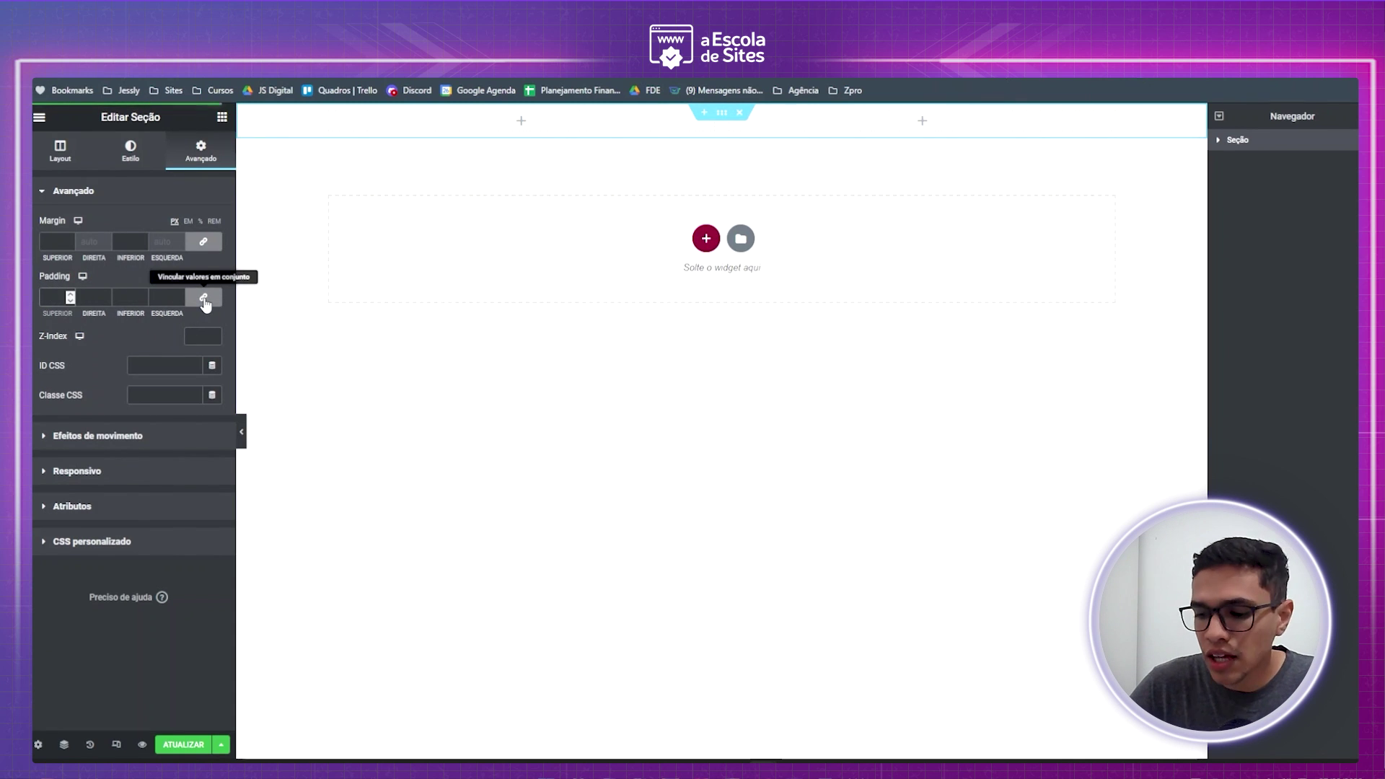
type("20")
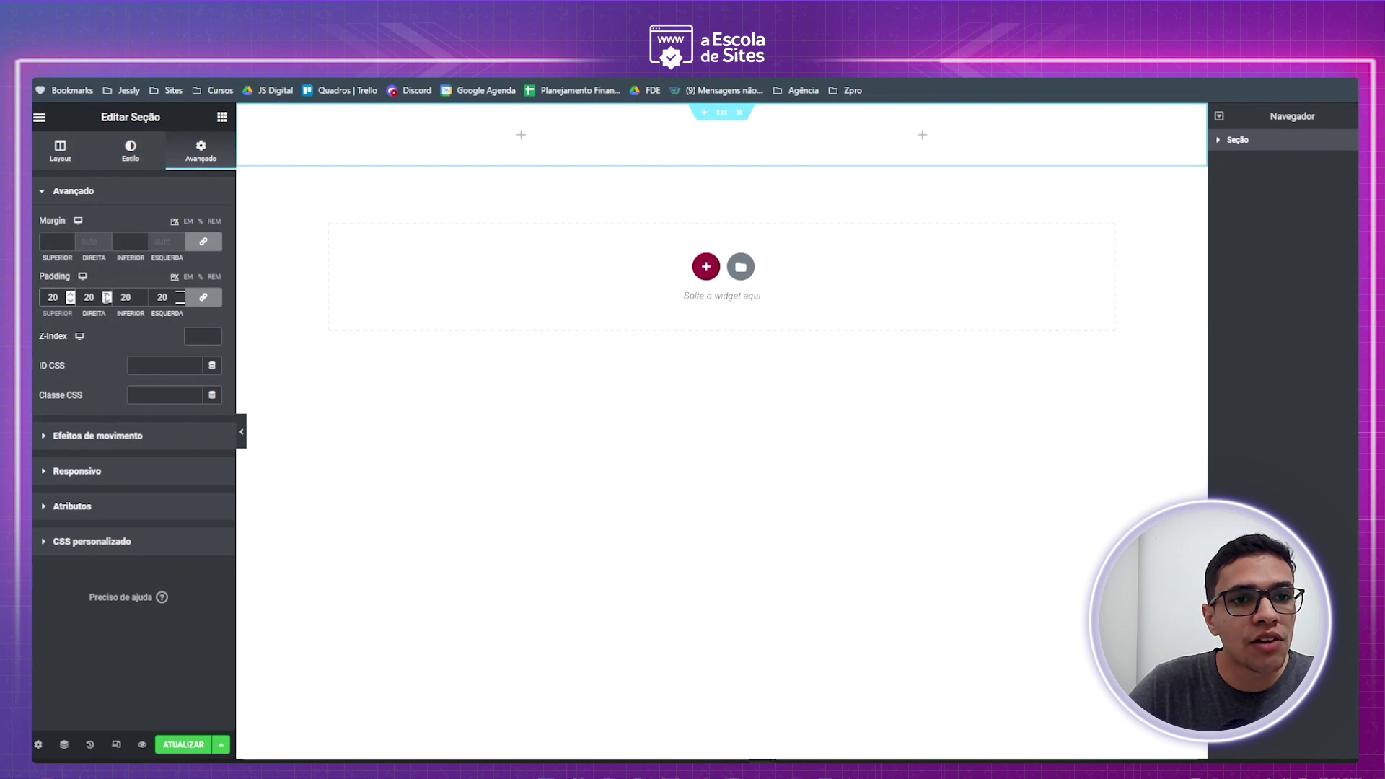
double_click(152, 297)
type("0")
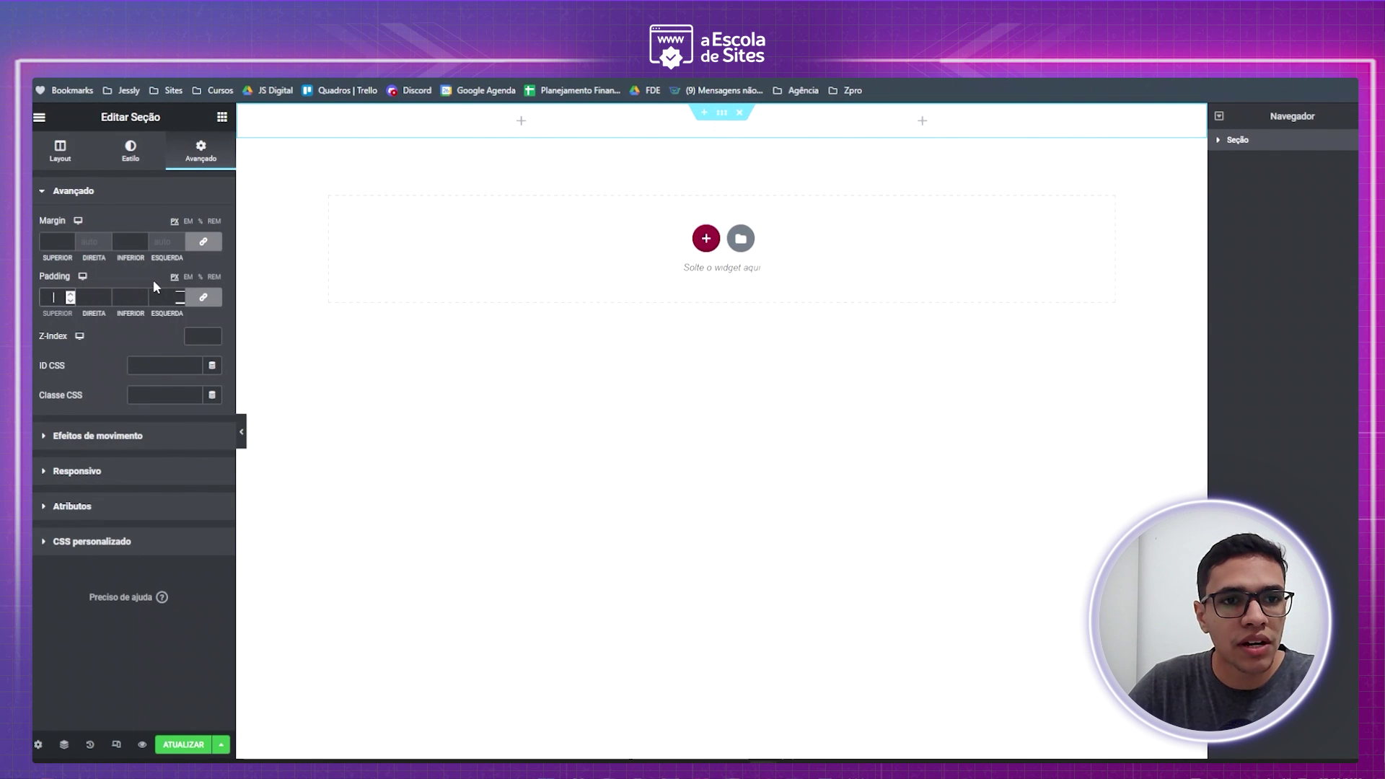
left_click(205, 298)
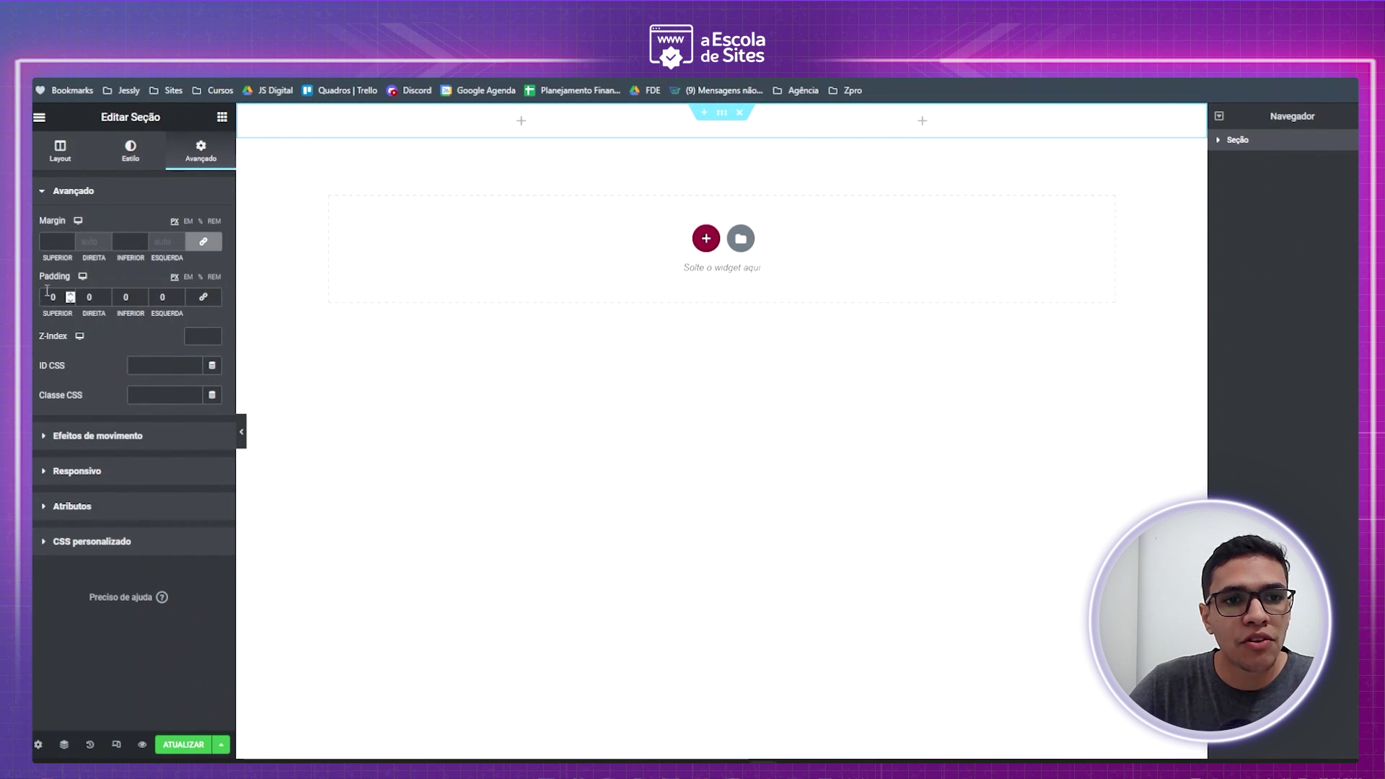
type("250")
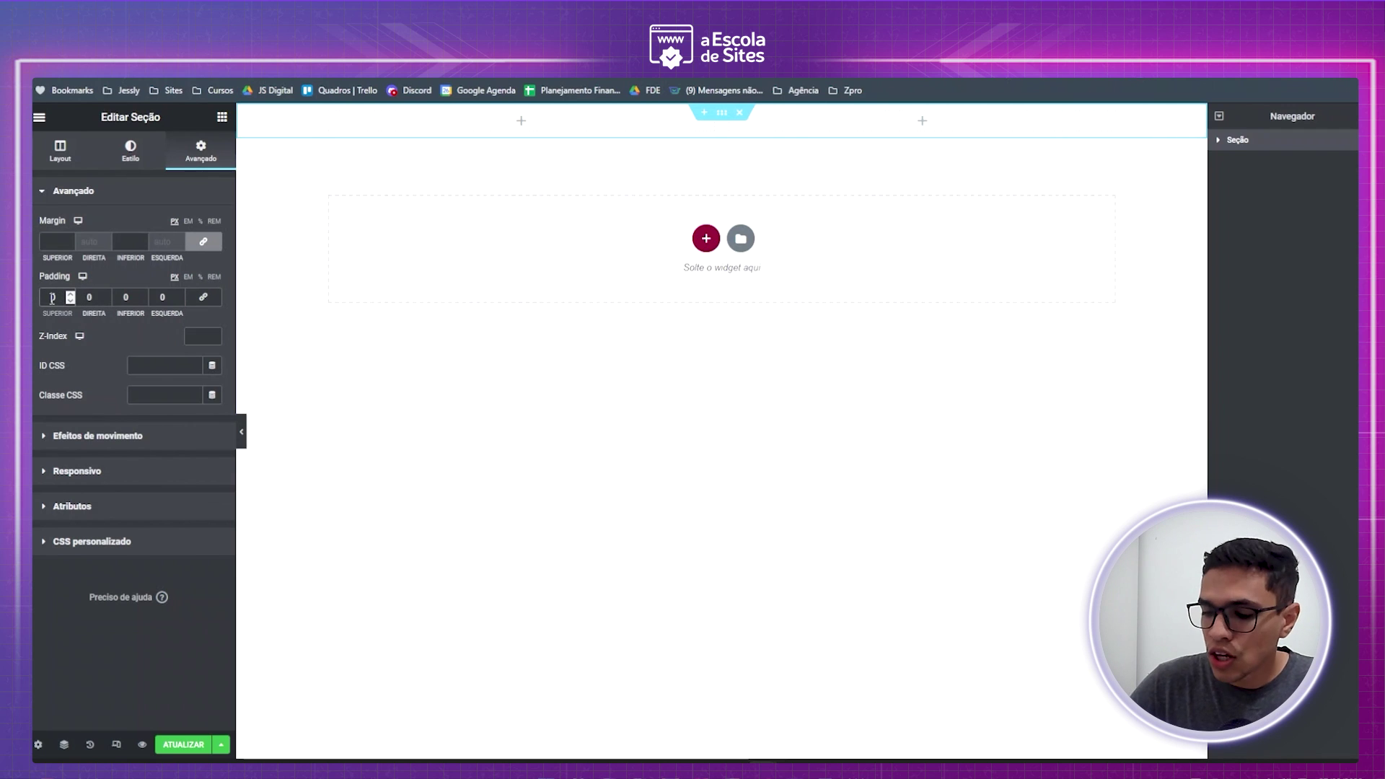
double_click(122, 297)
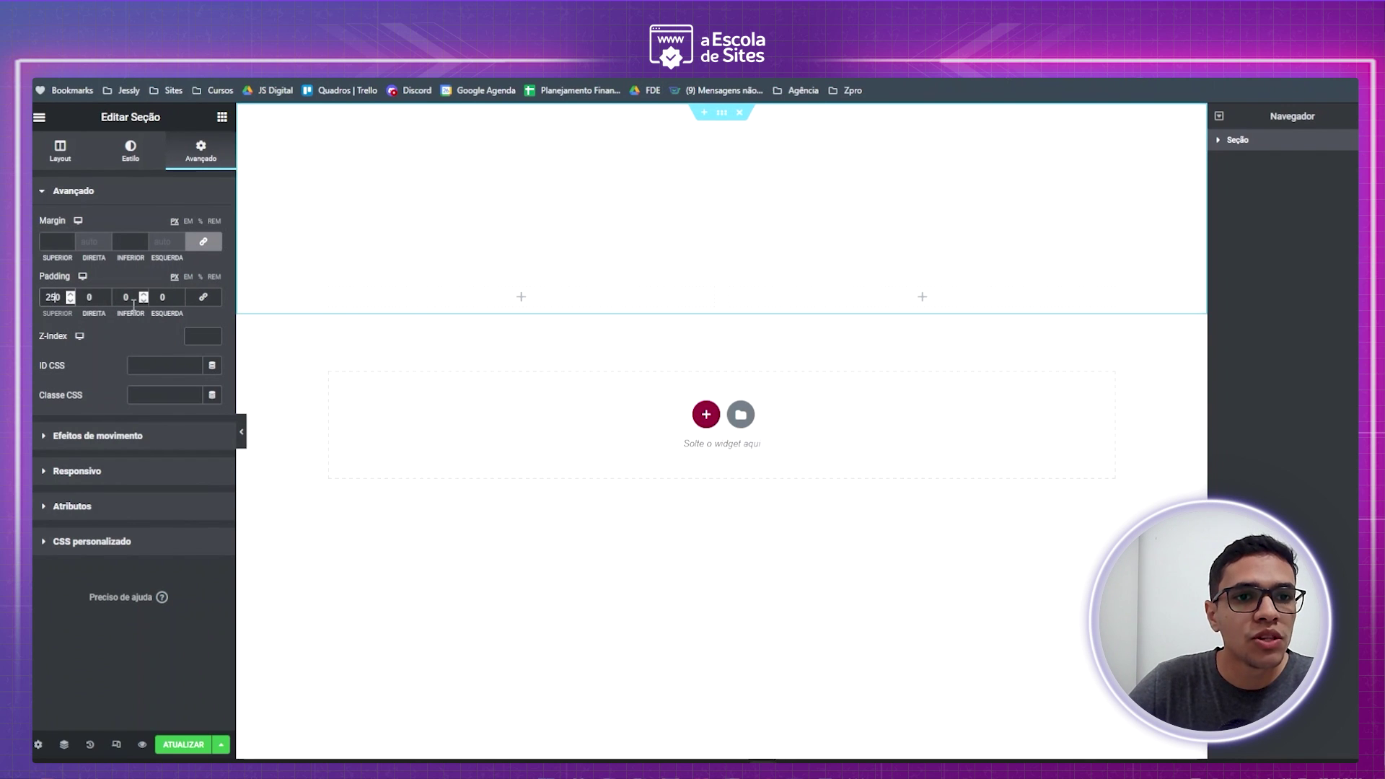
type("250")
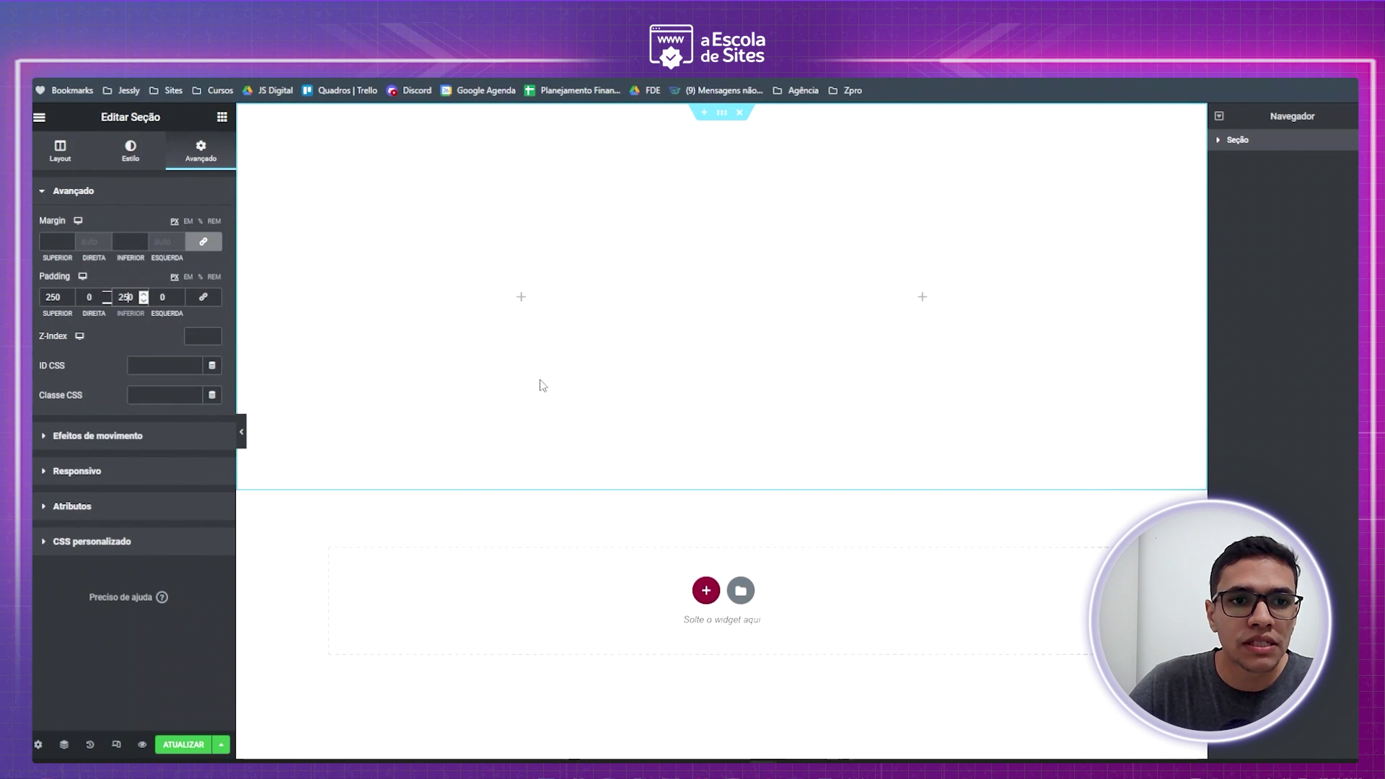
type("300")
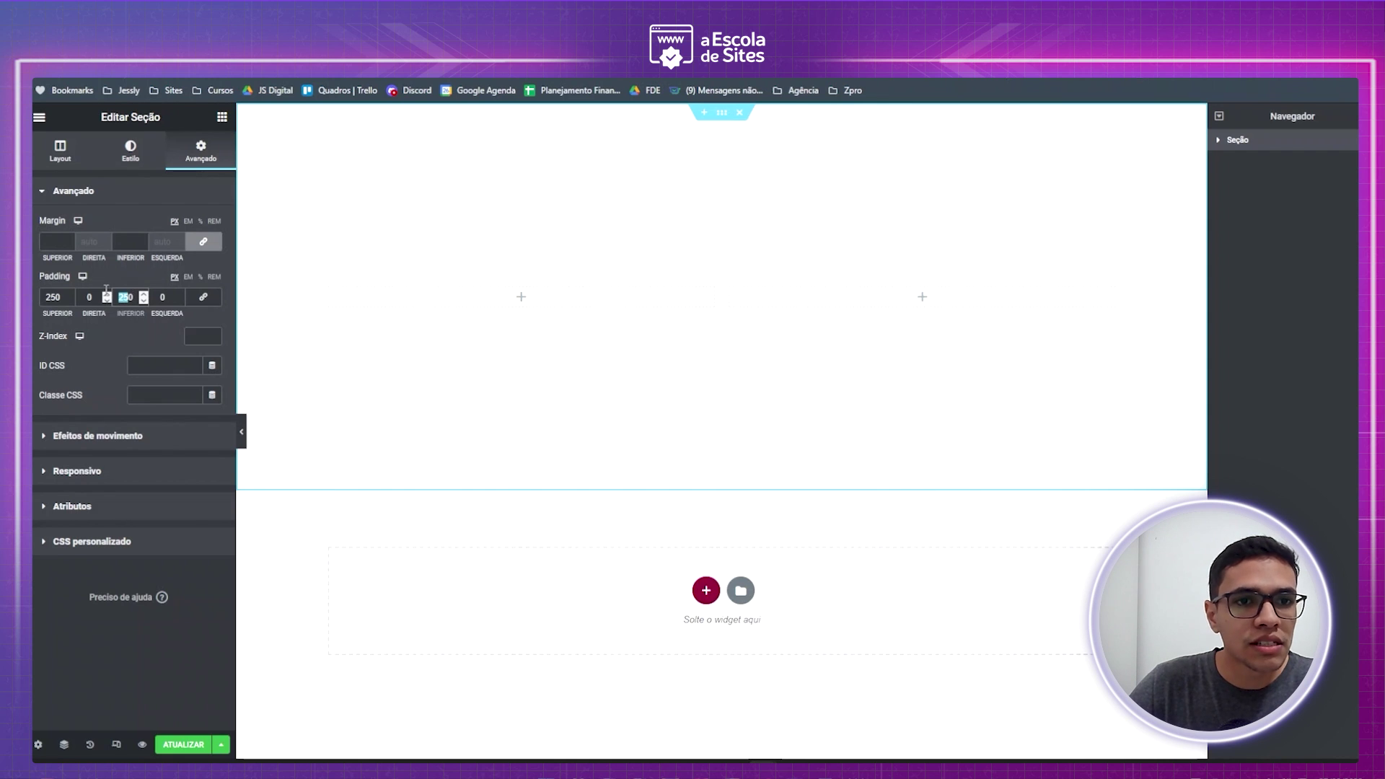
double_click(53, 297)
type("300")
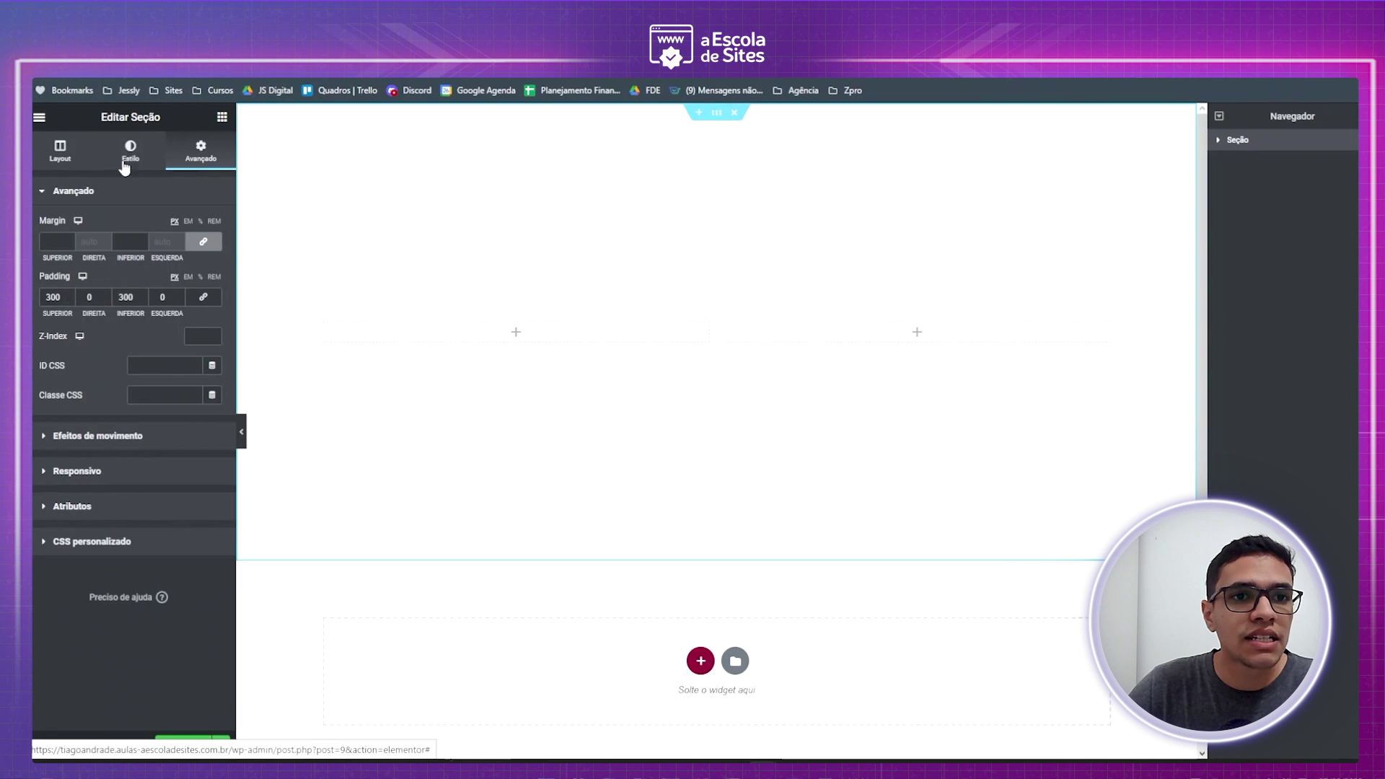
- Give the section a Clássico background with colour #000000
left_click(148, 150)
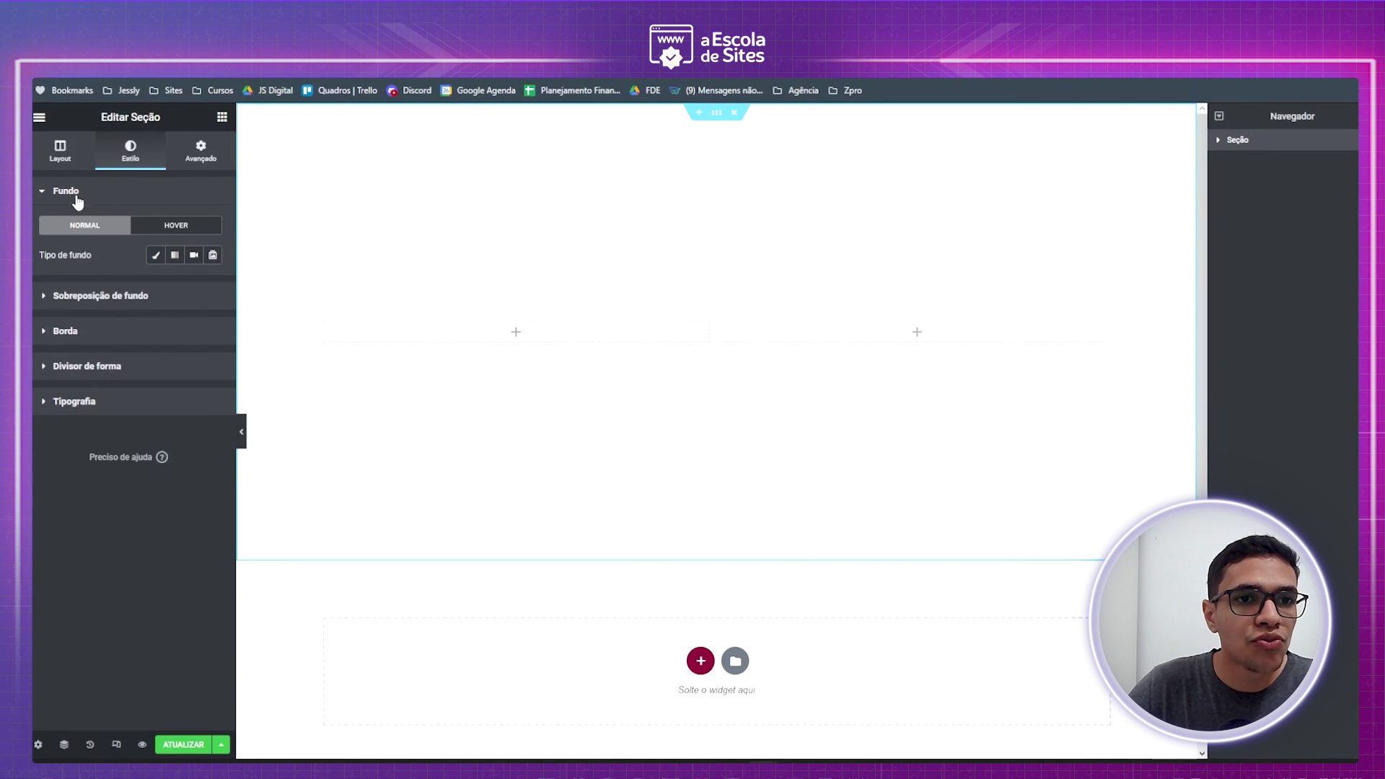
left_click(156, 256)
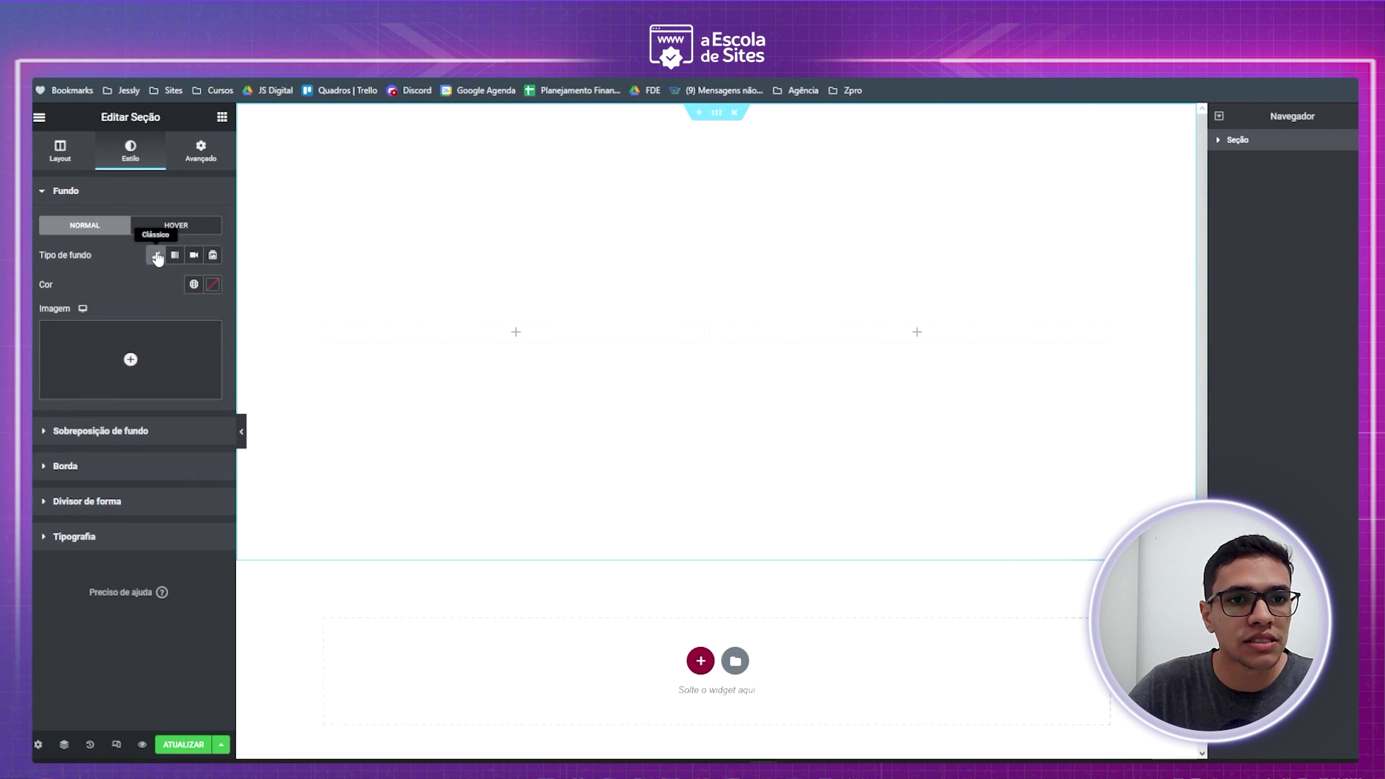
left_click(193, 285)
left_click(212, 284)
left_click_drag(176, 384, 33, 485)
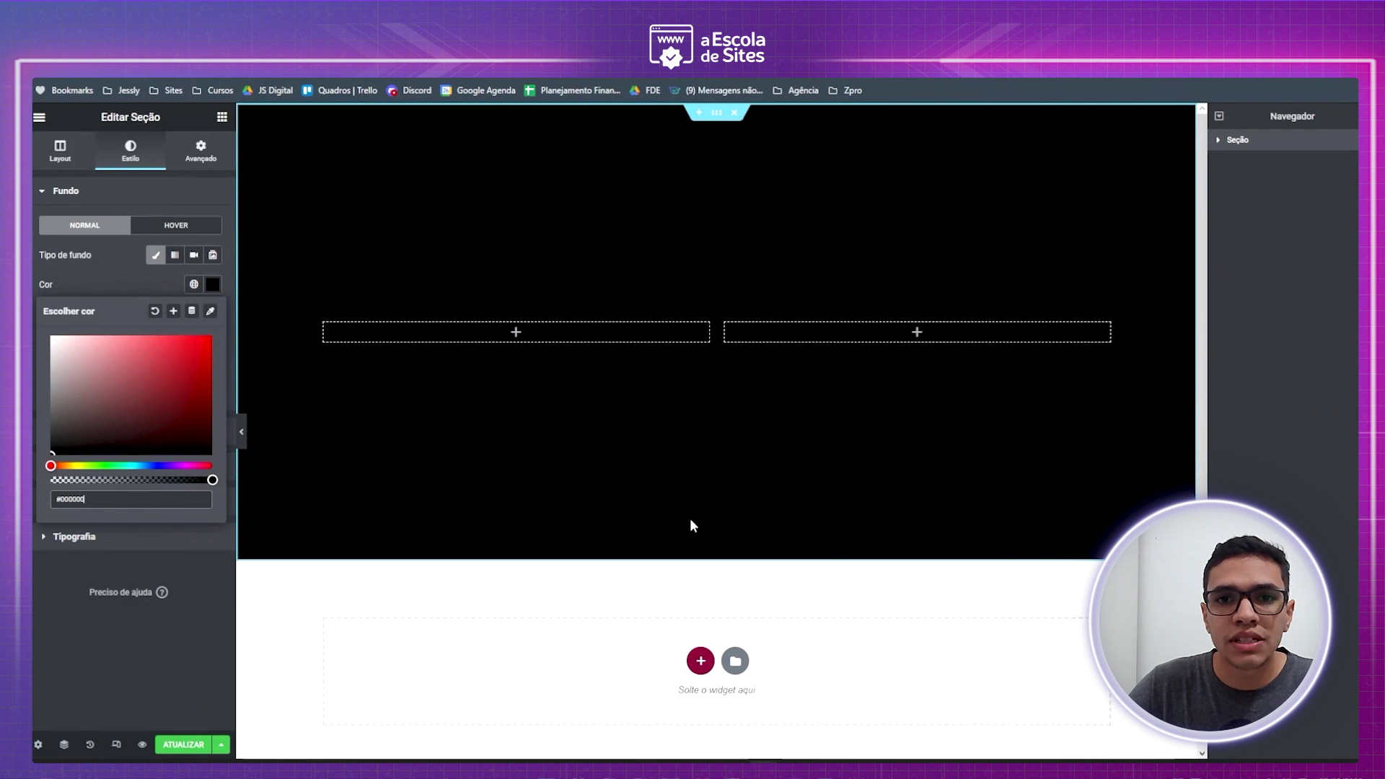
left_click(98, 279)
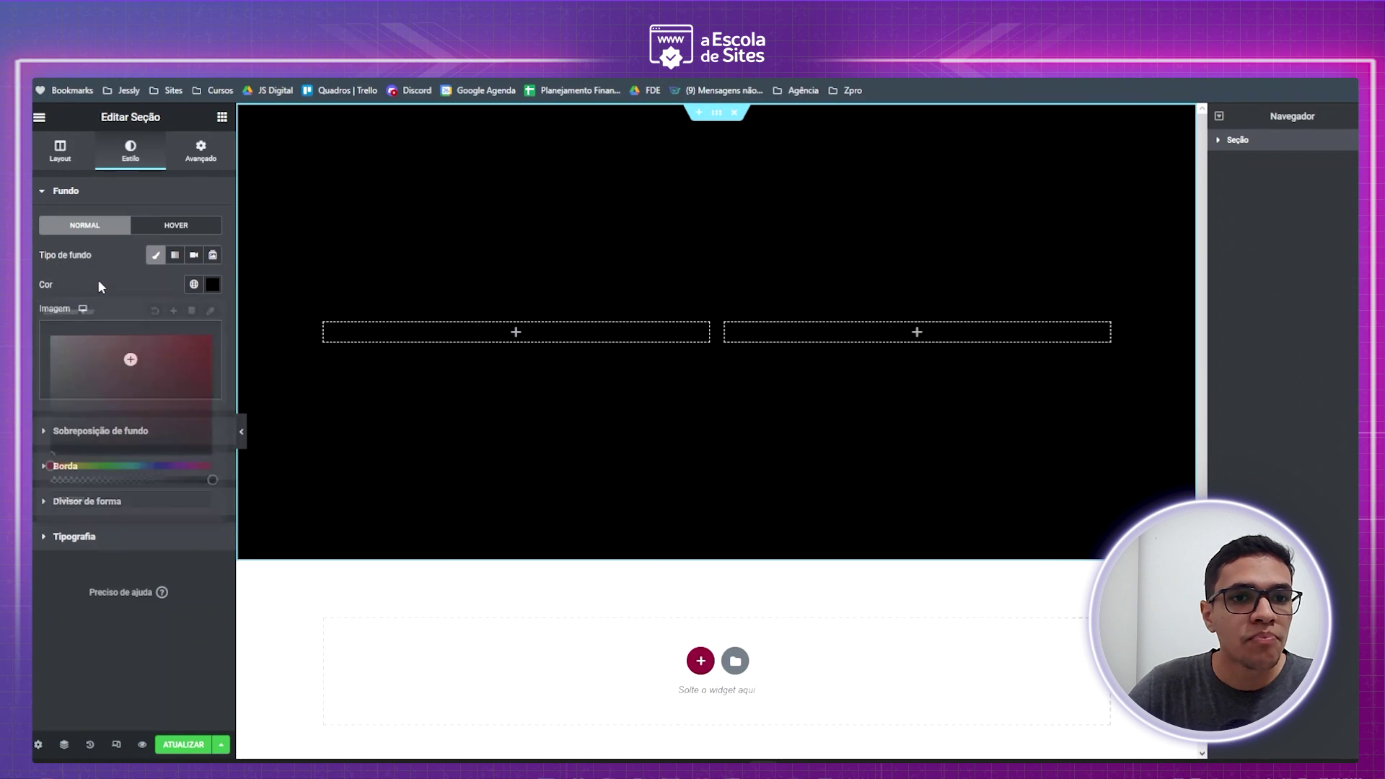
mouse_move(176, 365)
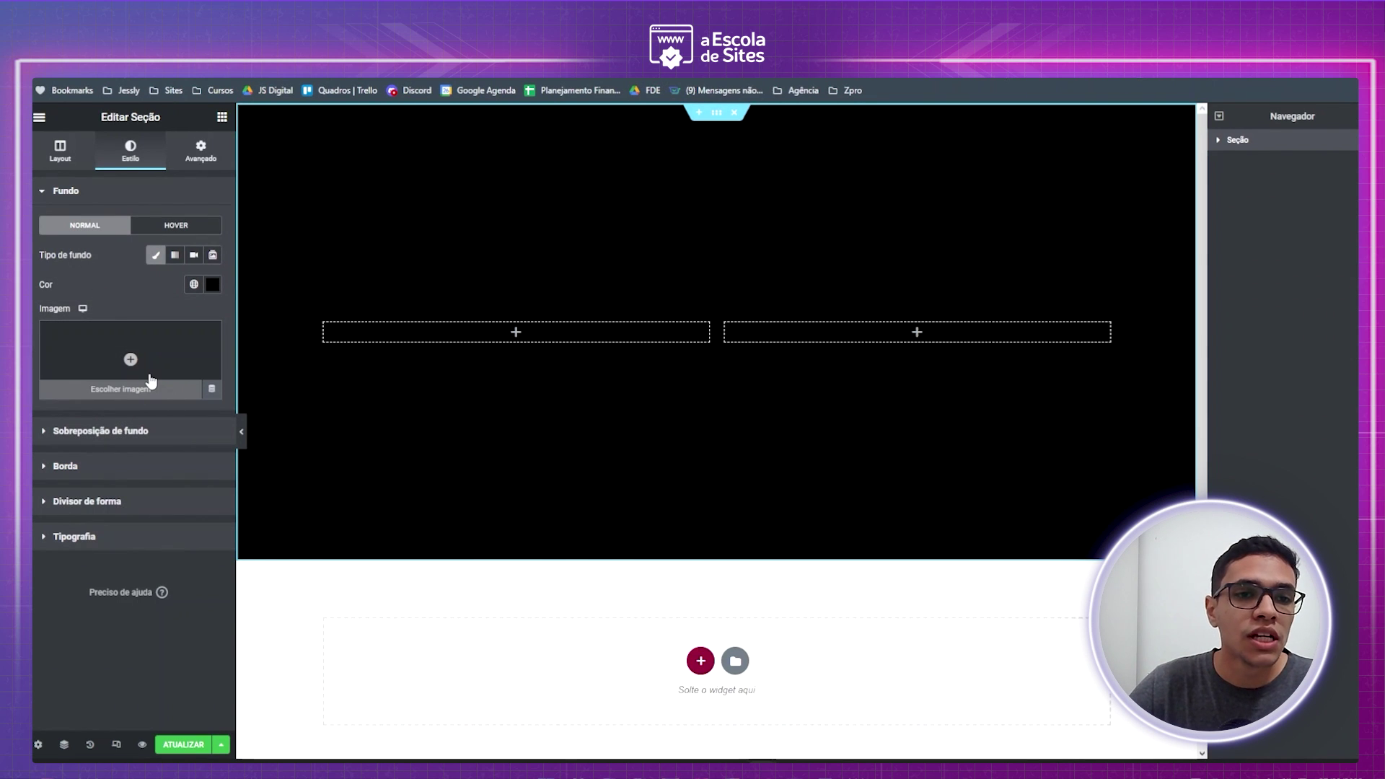
left_click(151, 381)
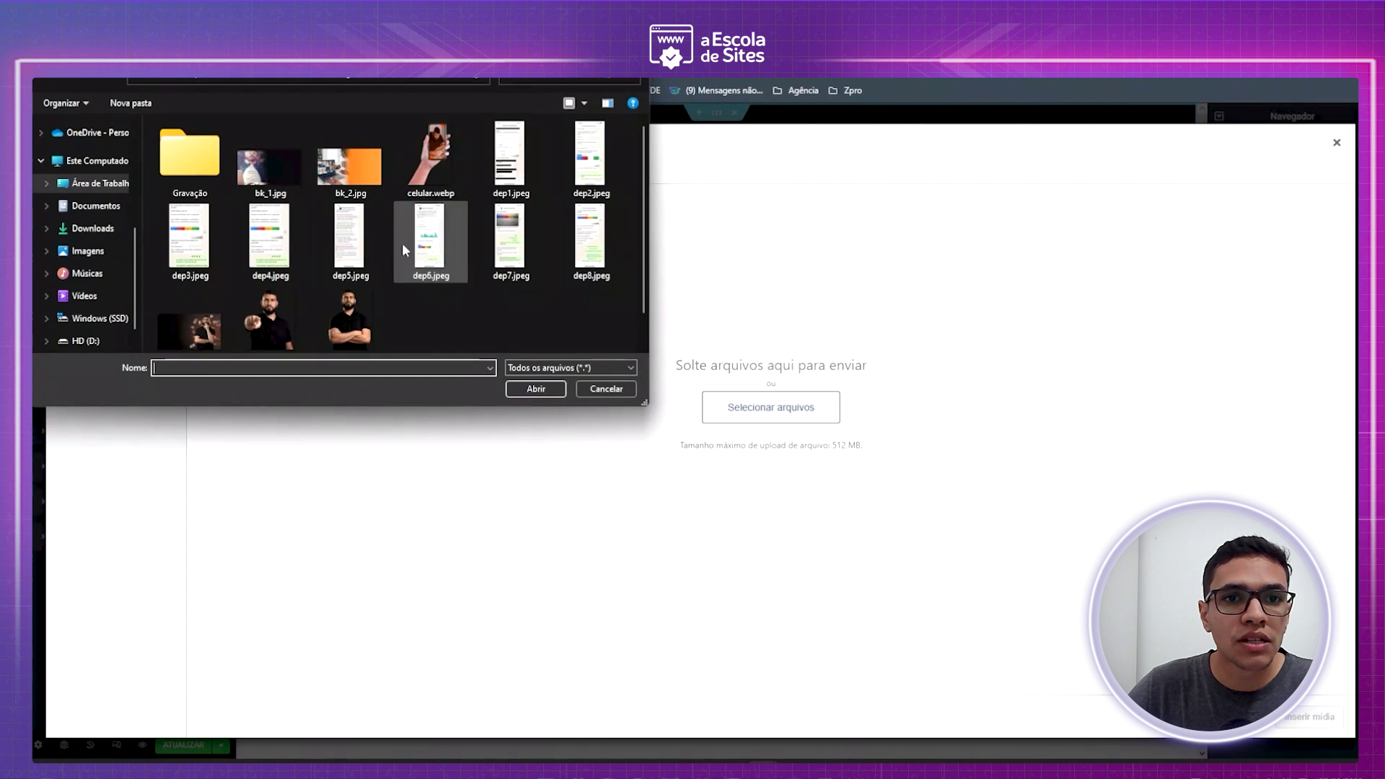
scroll(345, 303, "down", 1)
scroll(345, 306, "up", 1)
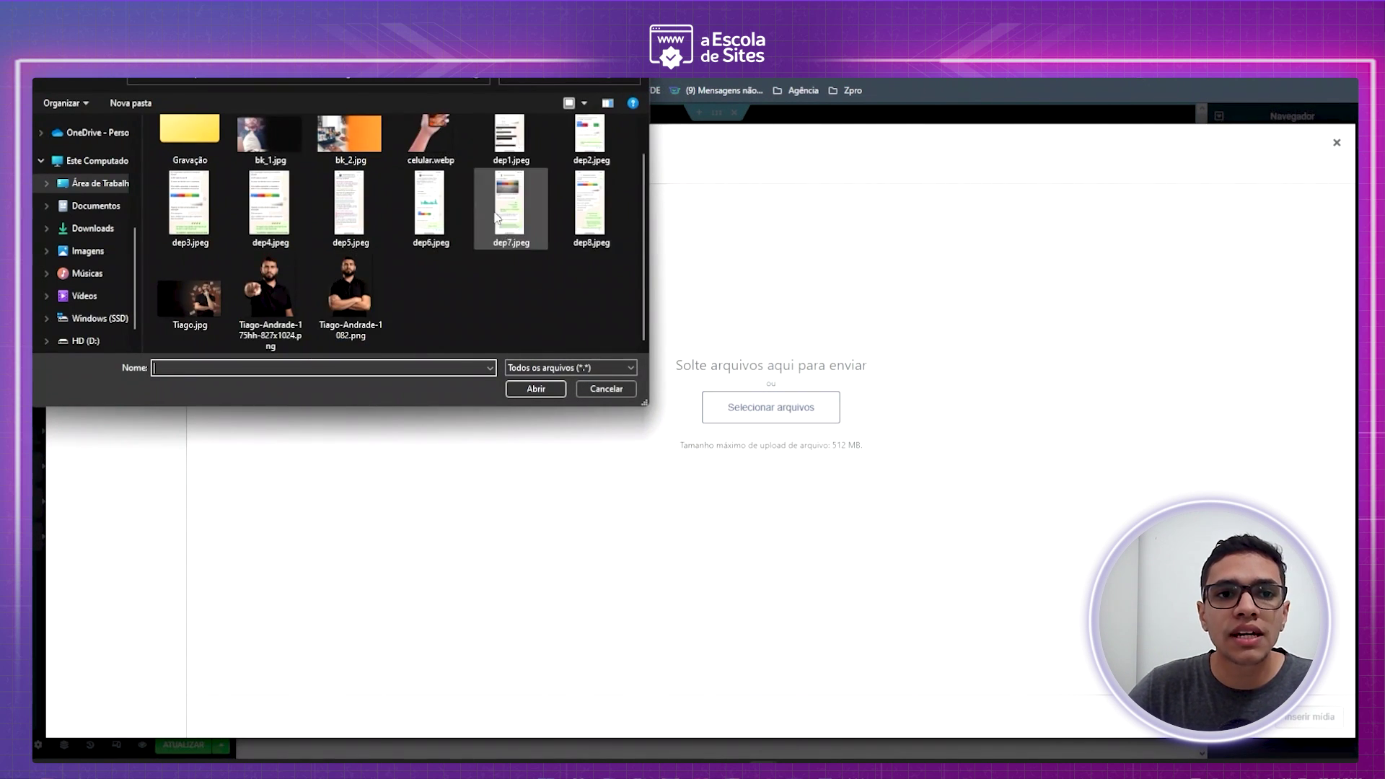
scroll(251, 200, "down", 1)
scroll(479, 279, "up", 1)
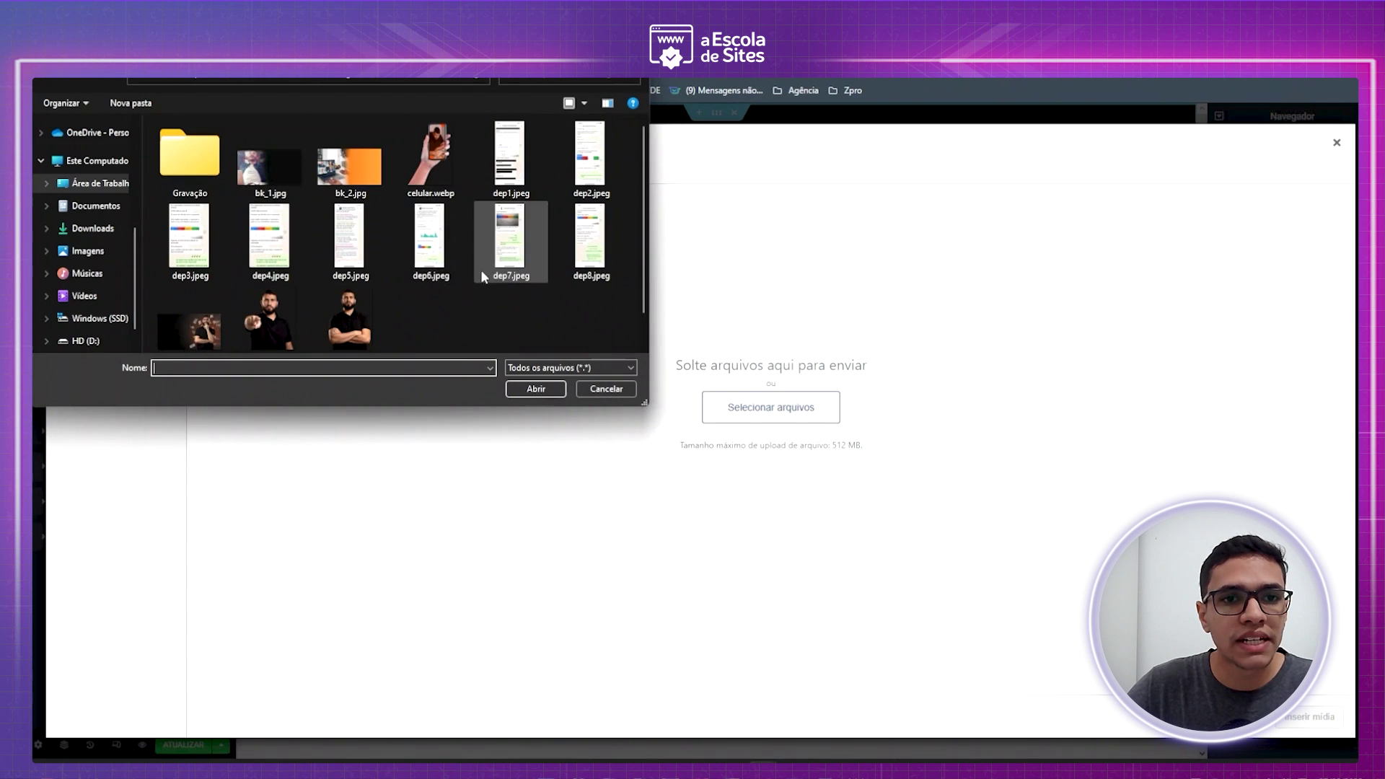
left_click(280, 182)
scroll(280, 182, "down", 1)
left_click(351, 305, "shift")
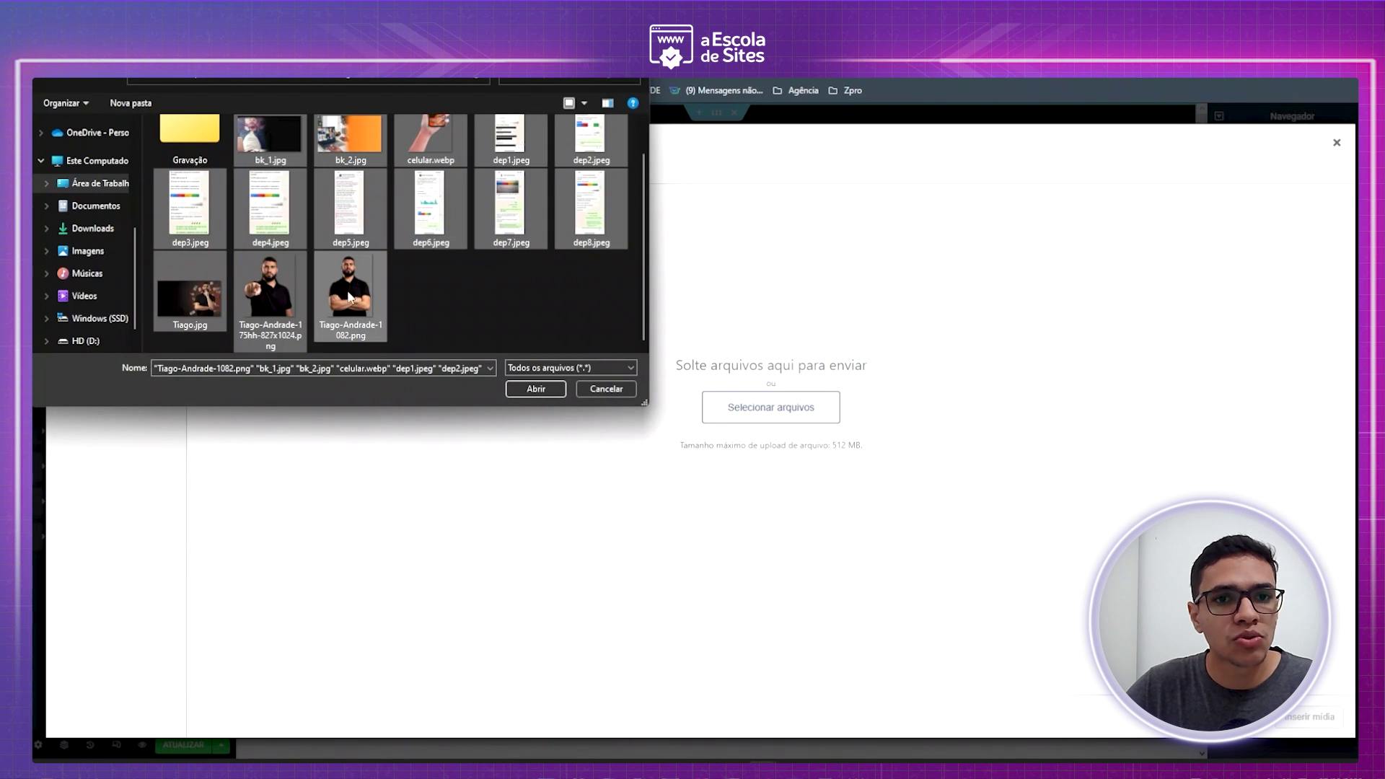
scroll(498, 310, "up", 1)
left_click(539, 391)
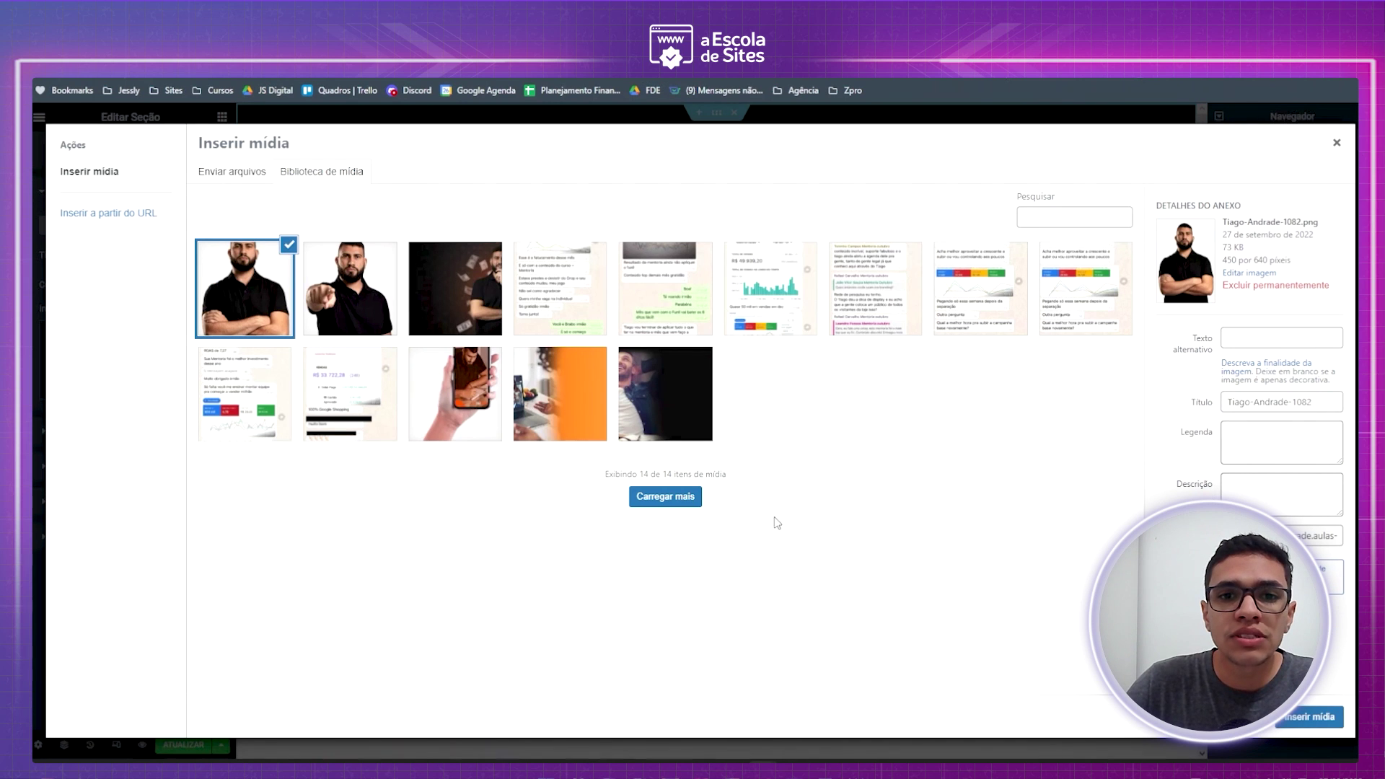
- Insert the dark Tiago.jpg photo as the section background, sized to Preenchimento completo
left_click(445, 306)
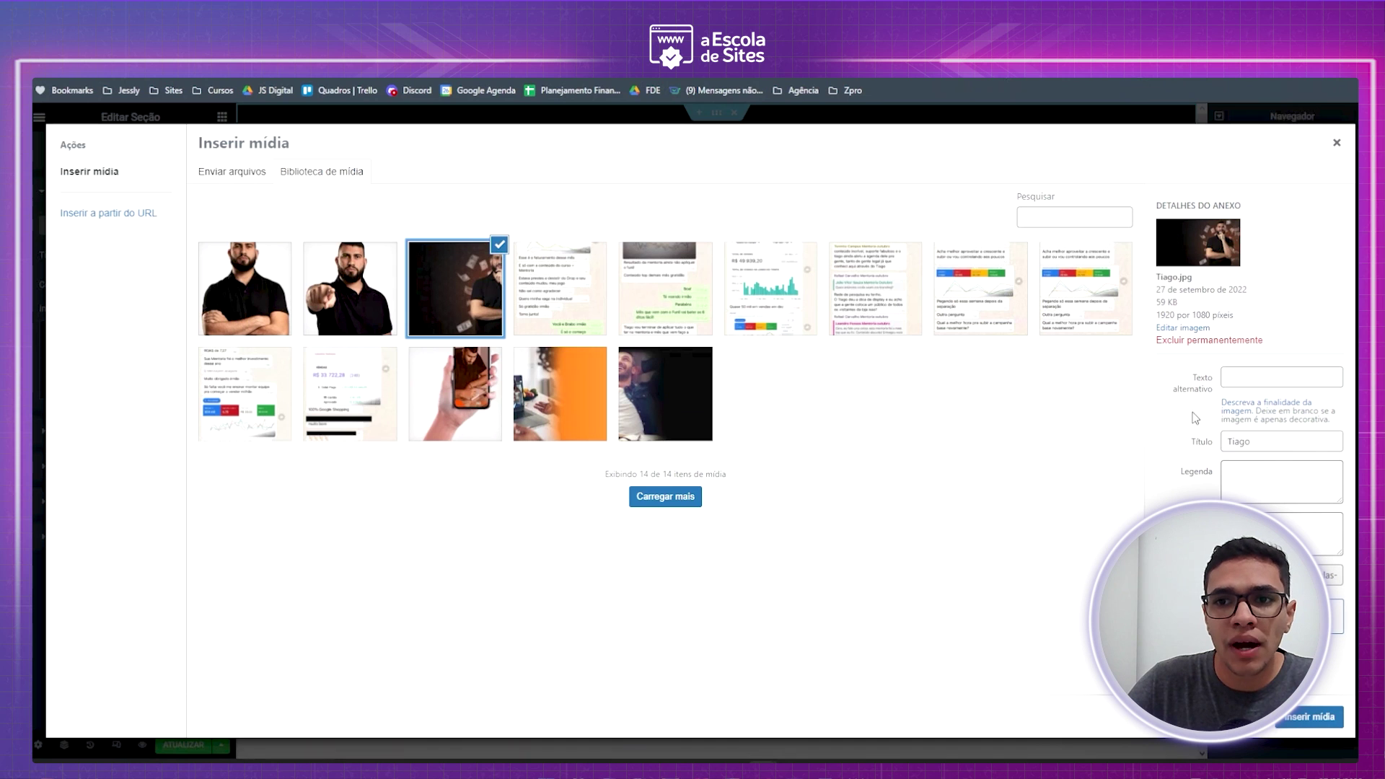
left_click(1299, 718)
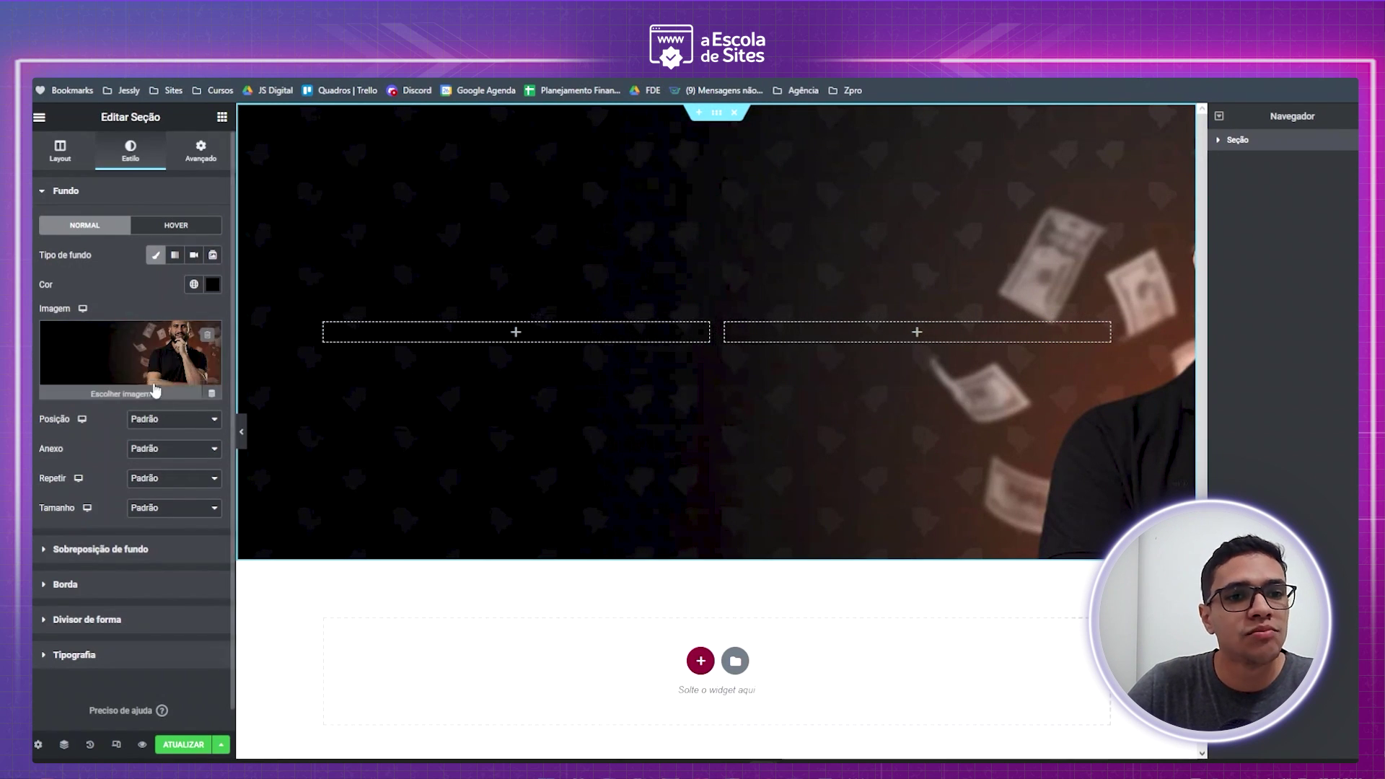
left_click(163, 514)
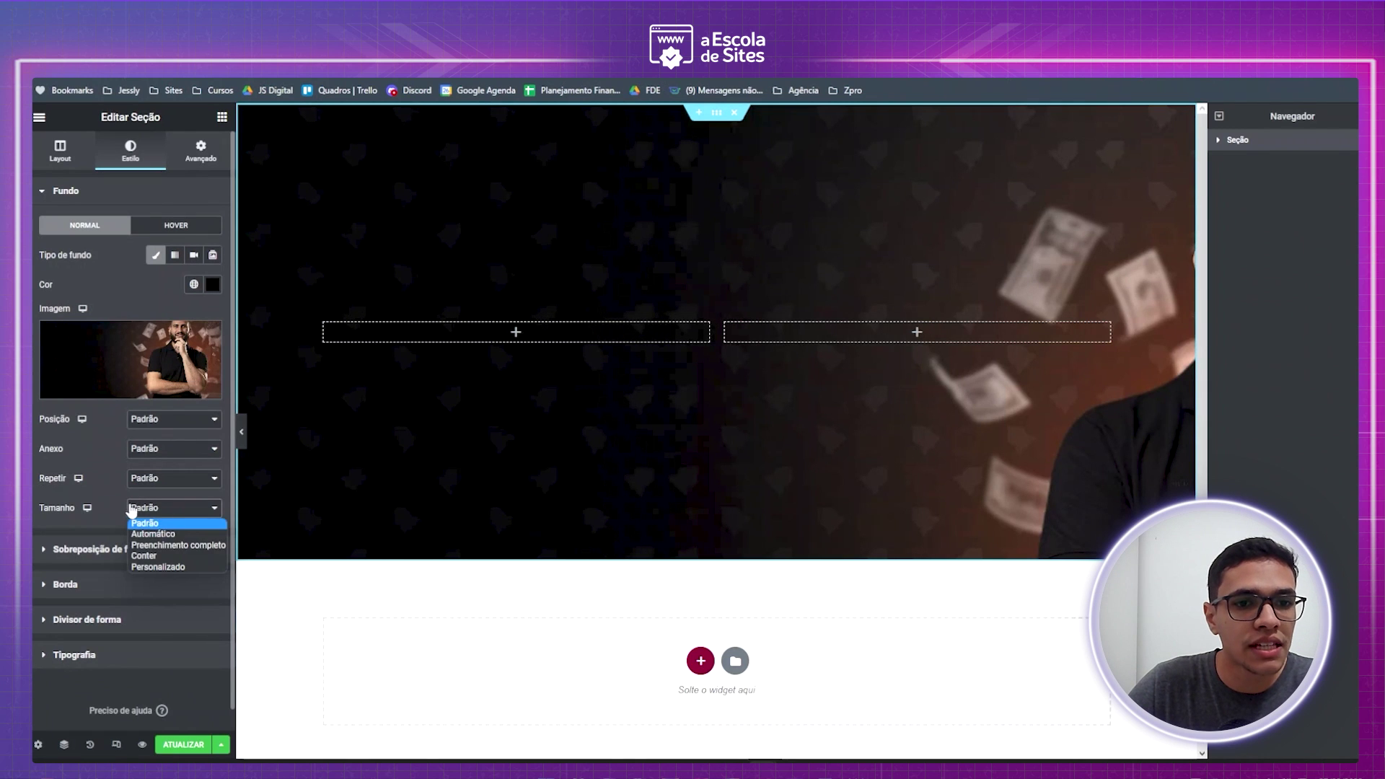
left_click(173, 546)
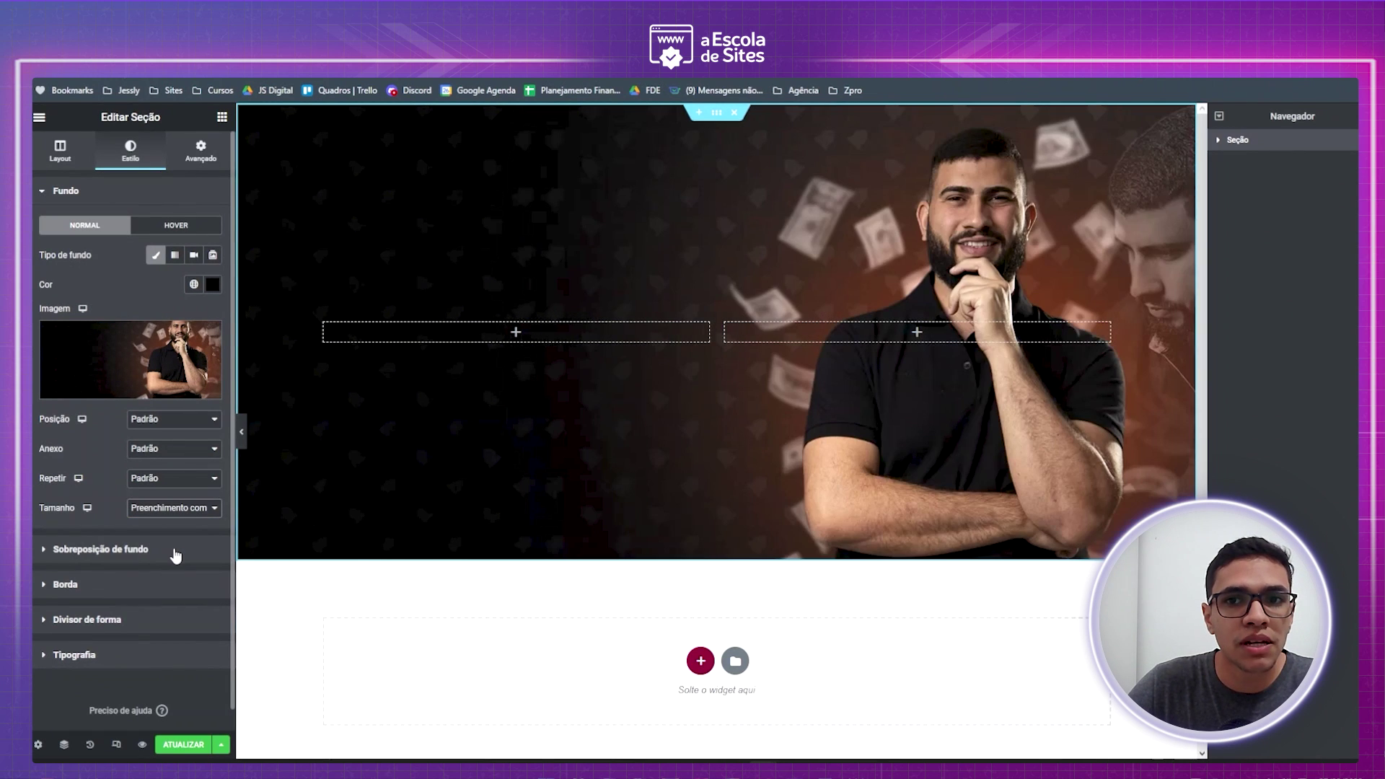
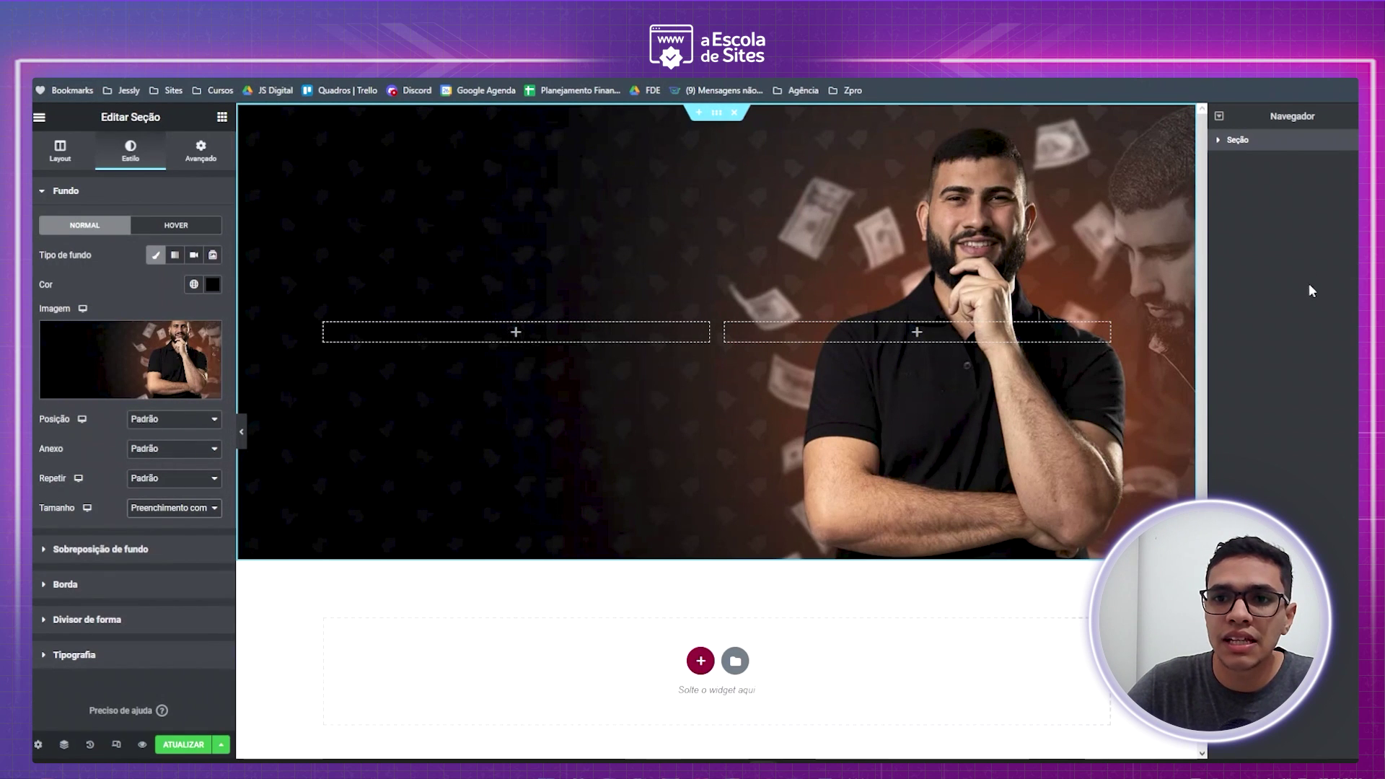
- Anchor the hero background image to Superior esquerdo, previewing the page before and after
left_click(242, 431)
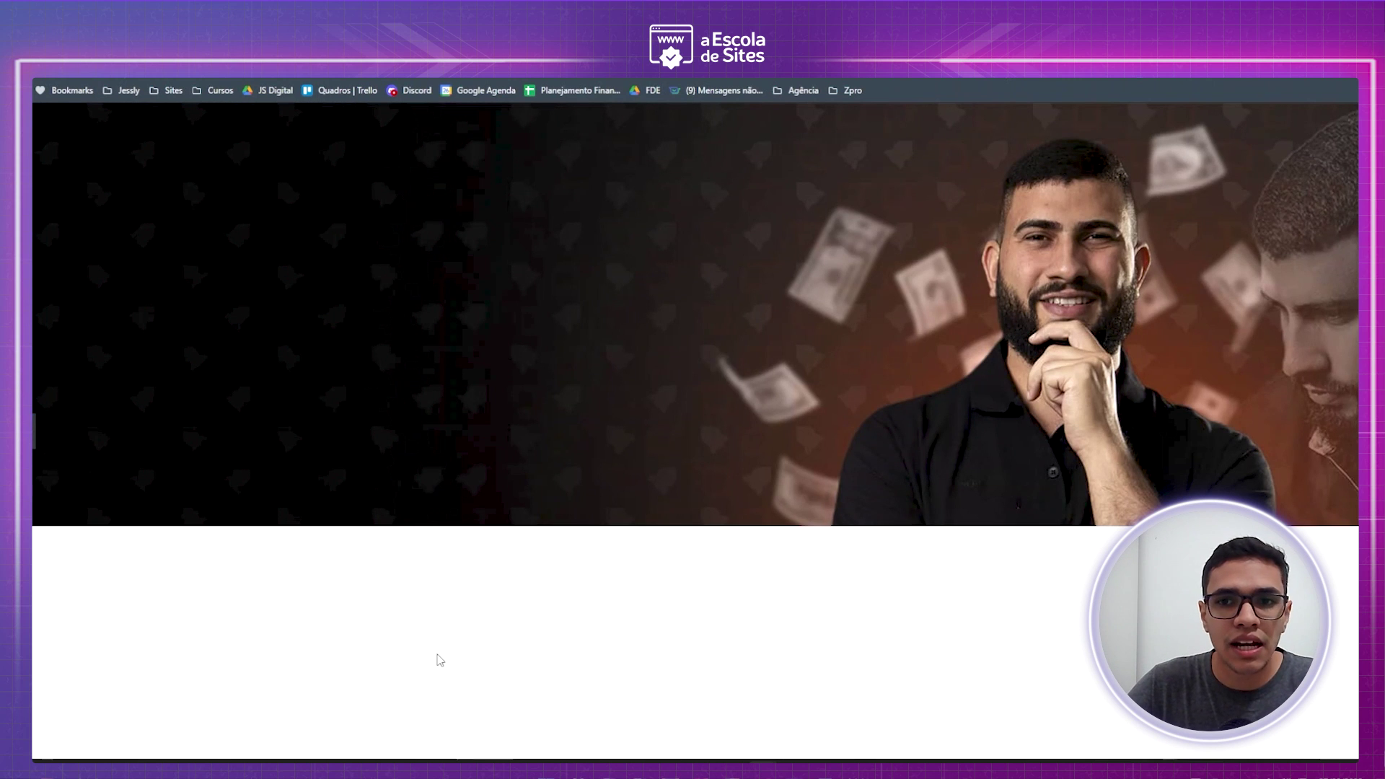
left_click(34, 433)
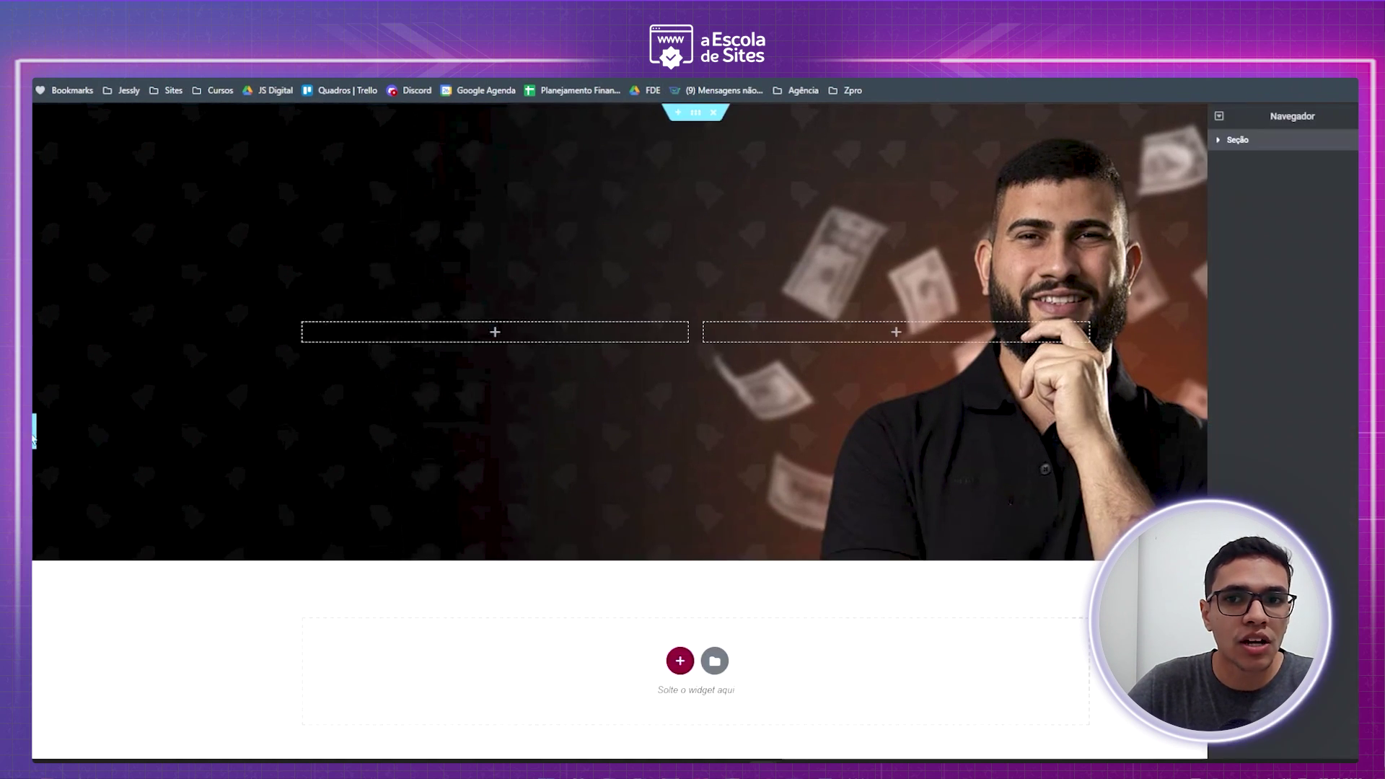
left_click(152, 423)
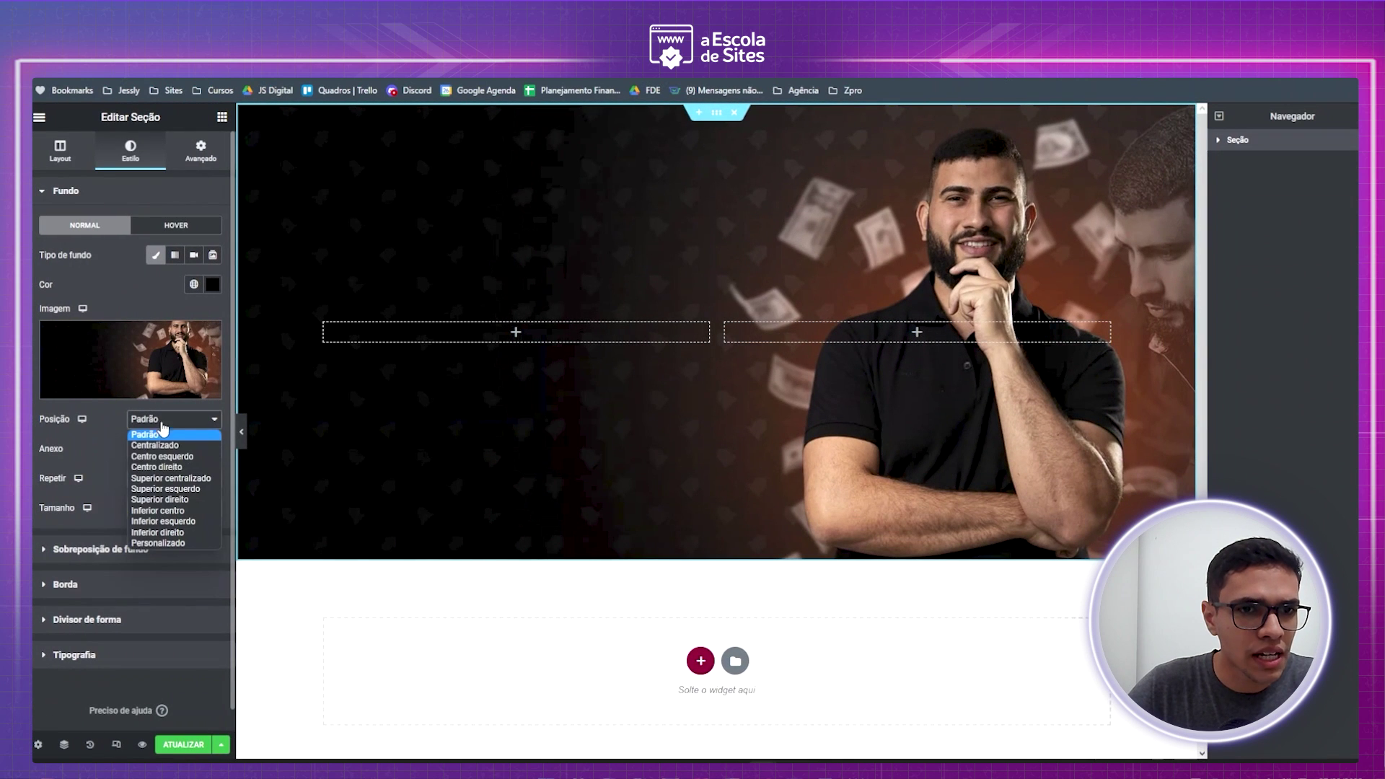
left_click(153, 490)
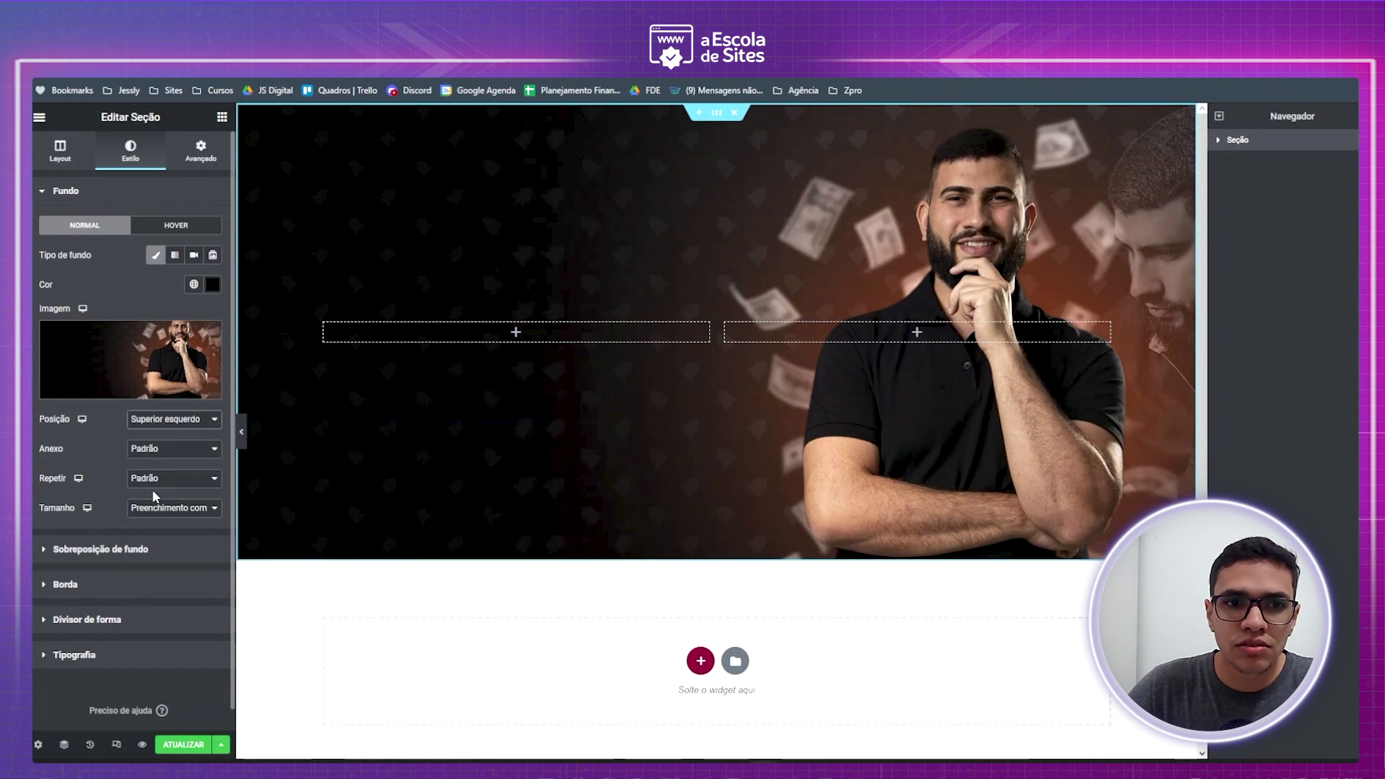
left_click(243, 438)
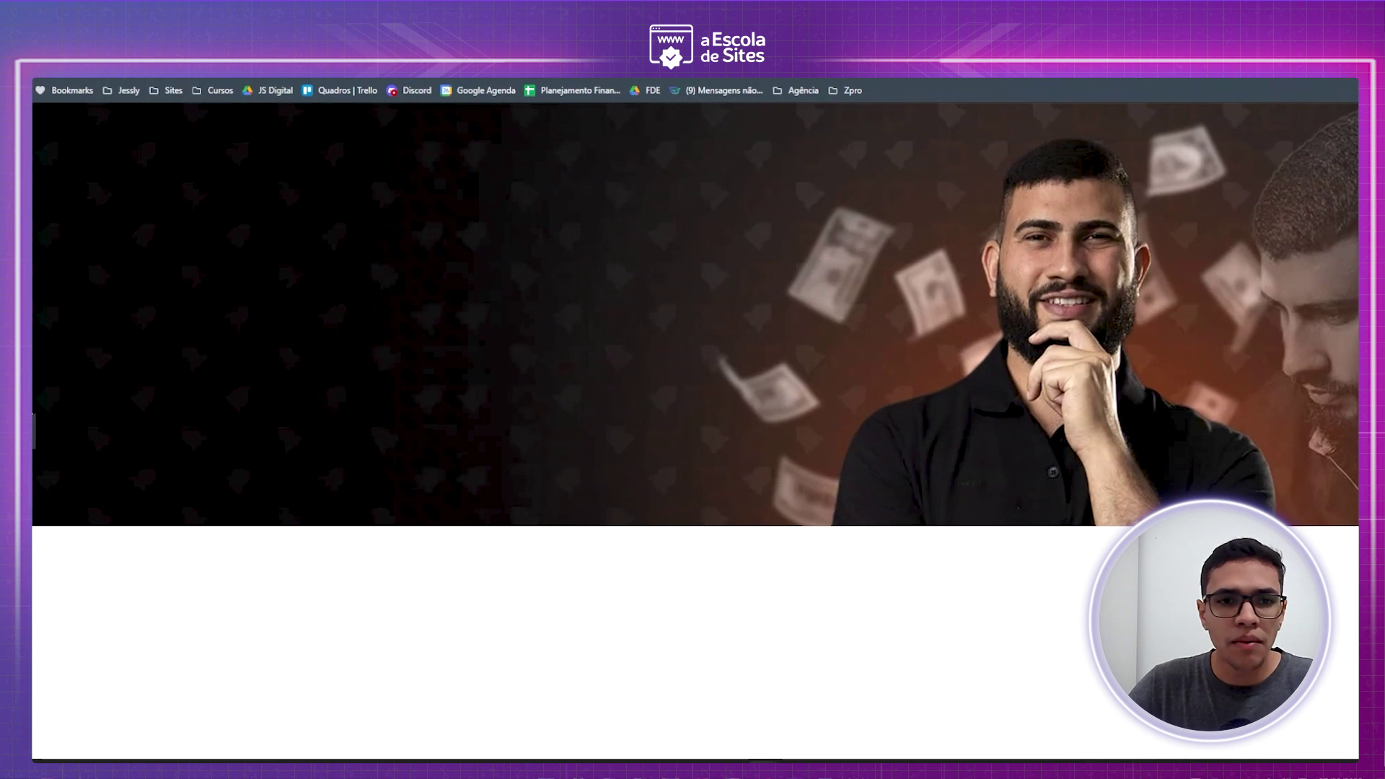
left_click(34, 430)
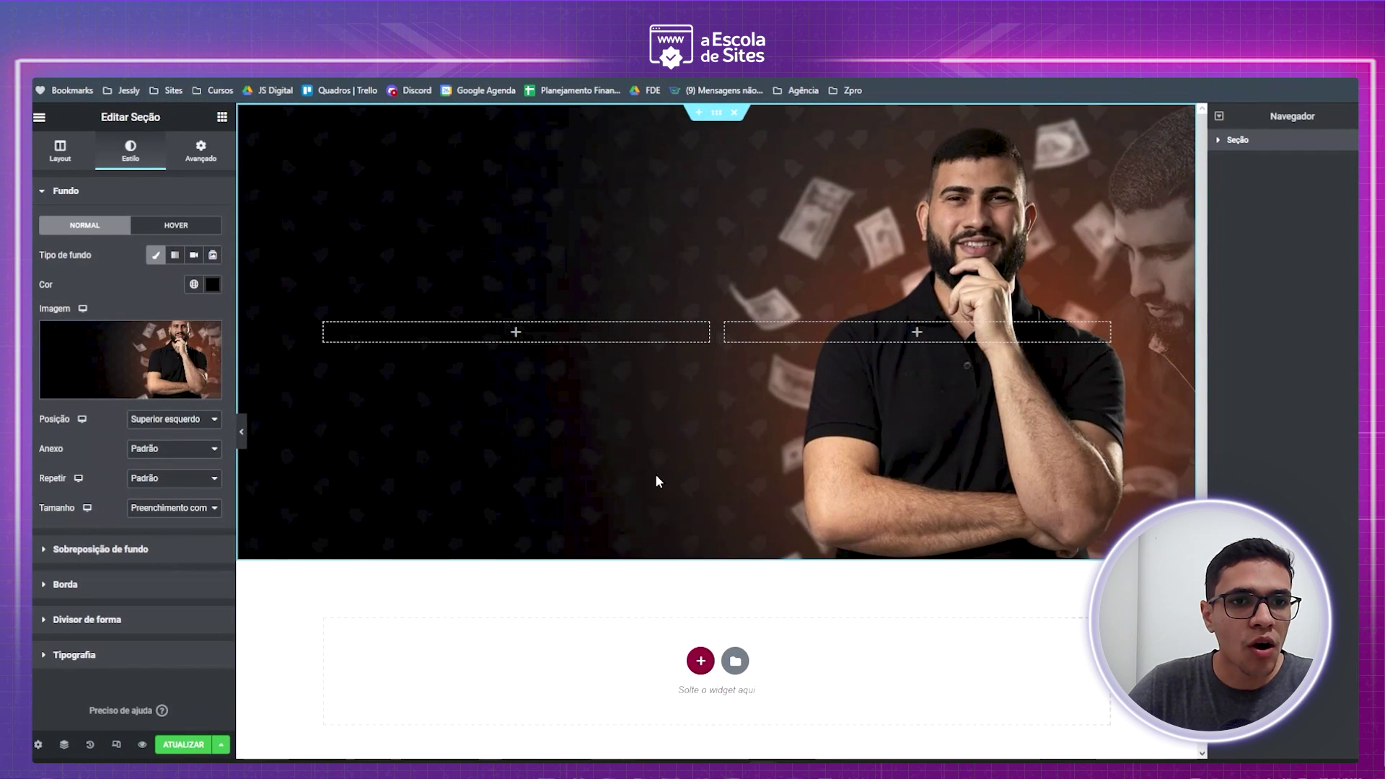
- Raise the hero section's top and bottom padding from 300 to 400 and preview it full width
left_click(200, 151)
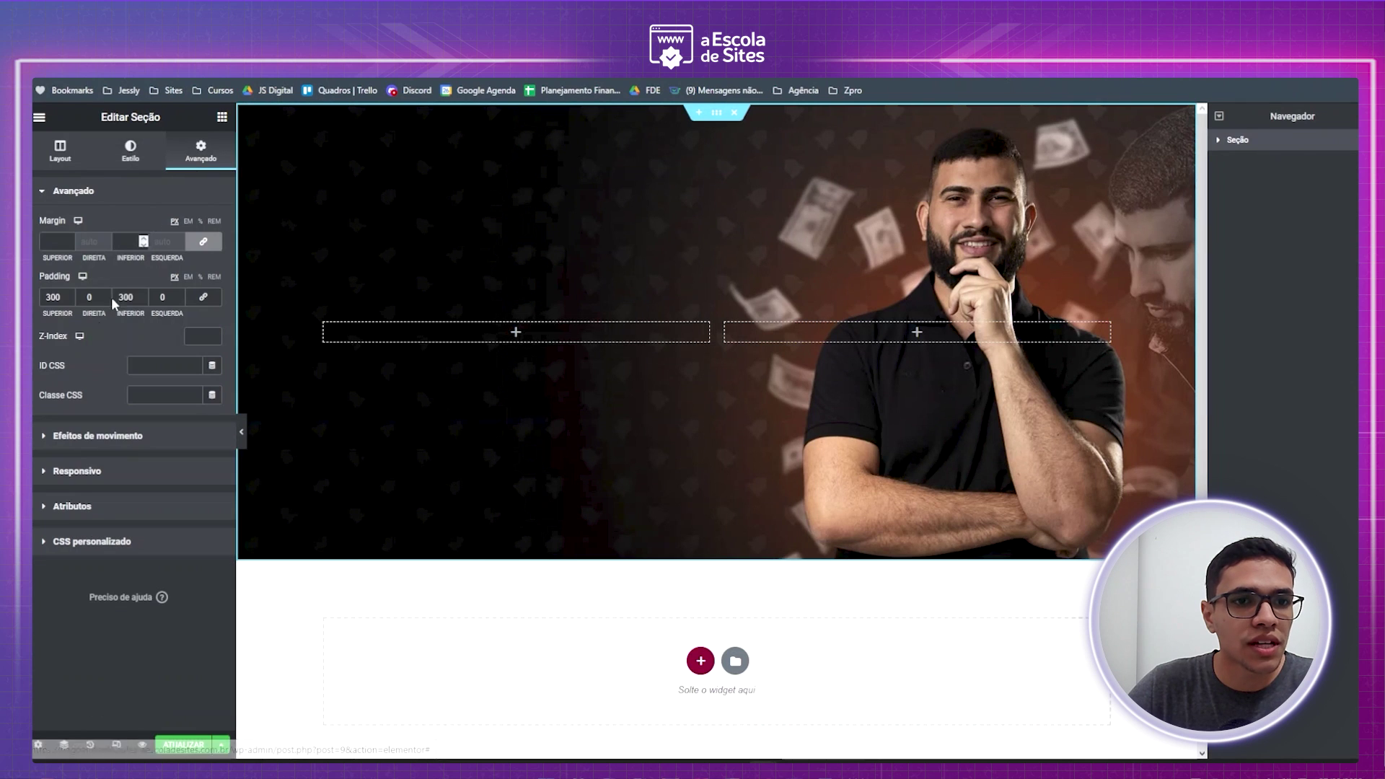
double_click(52, 296)
type("400")
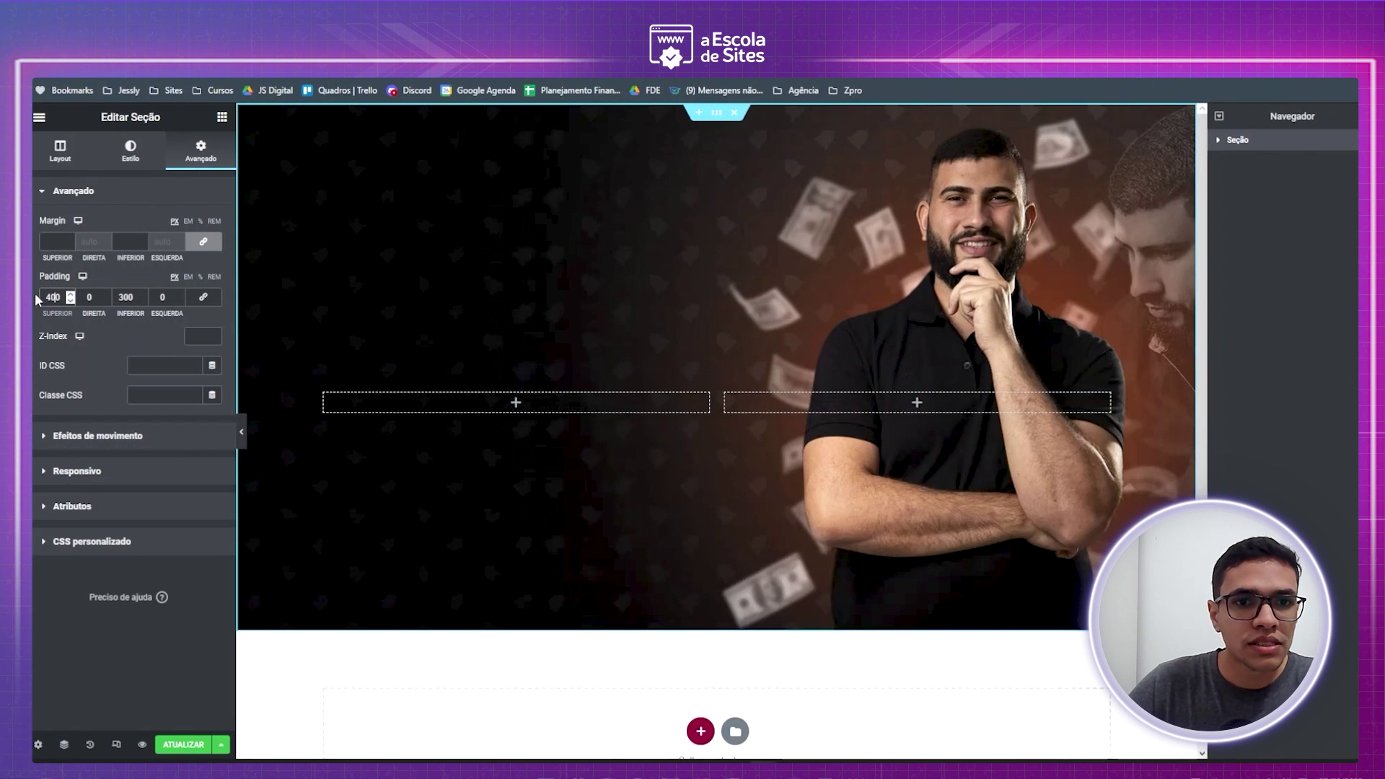
double_click(126, 296)
type("400")
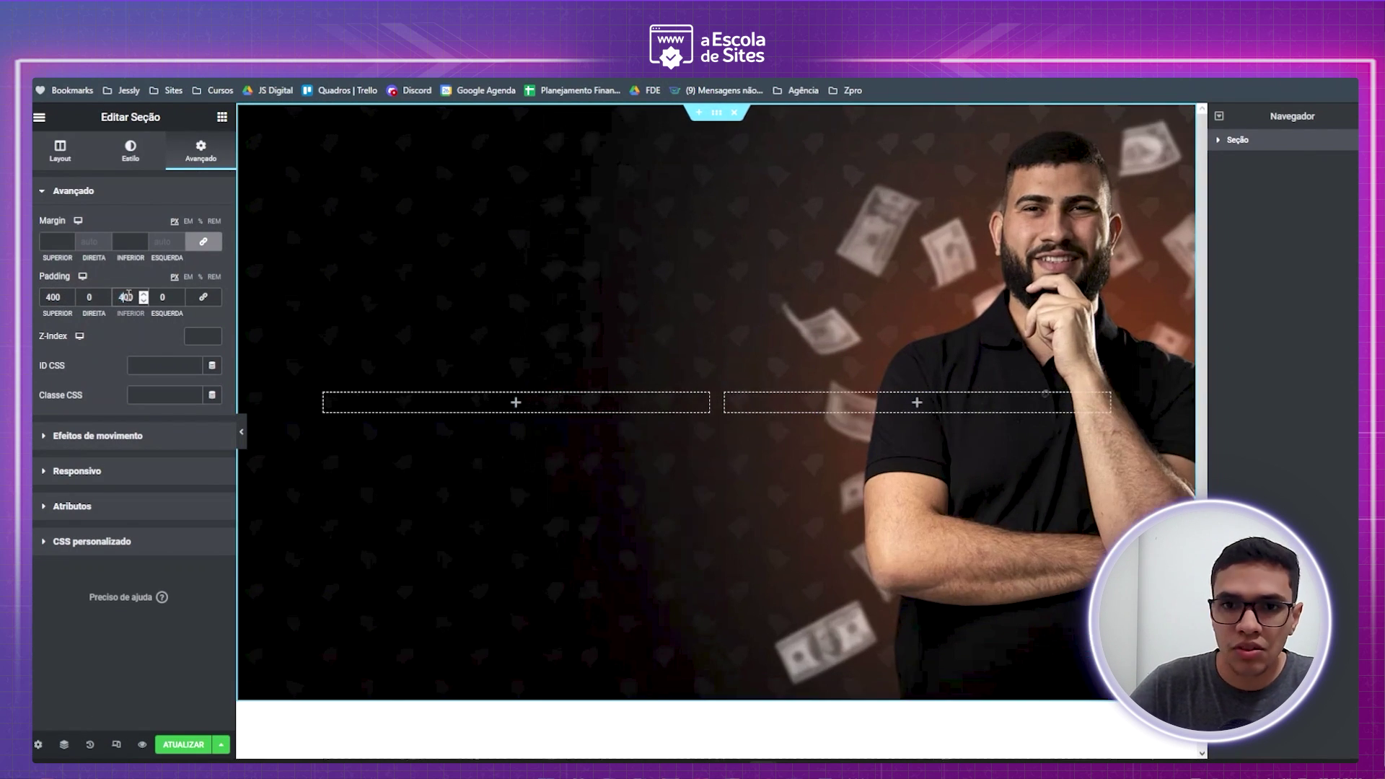
left_click(242, 432)
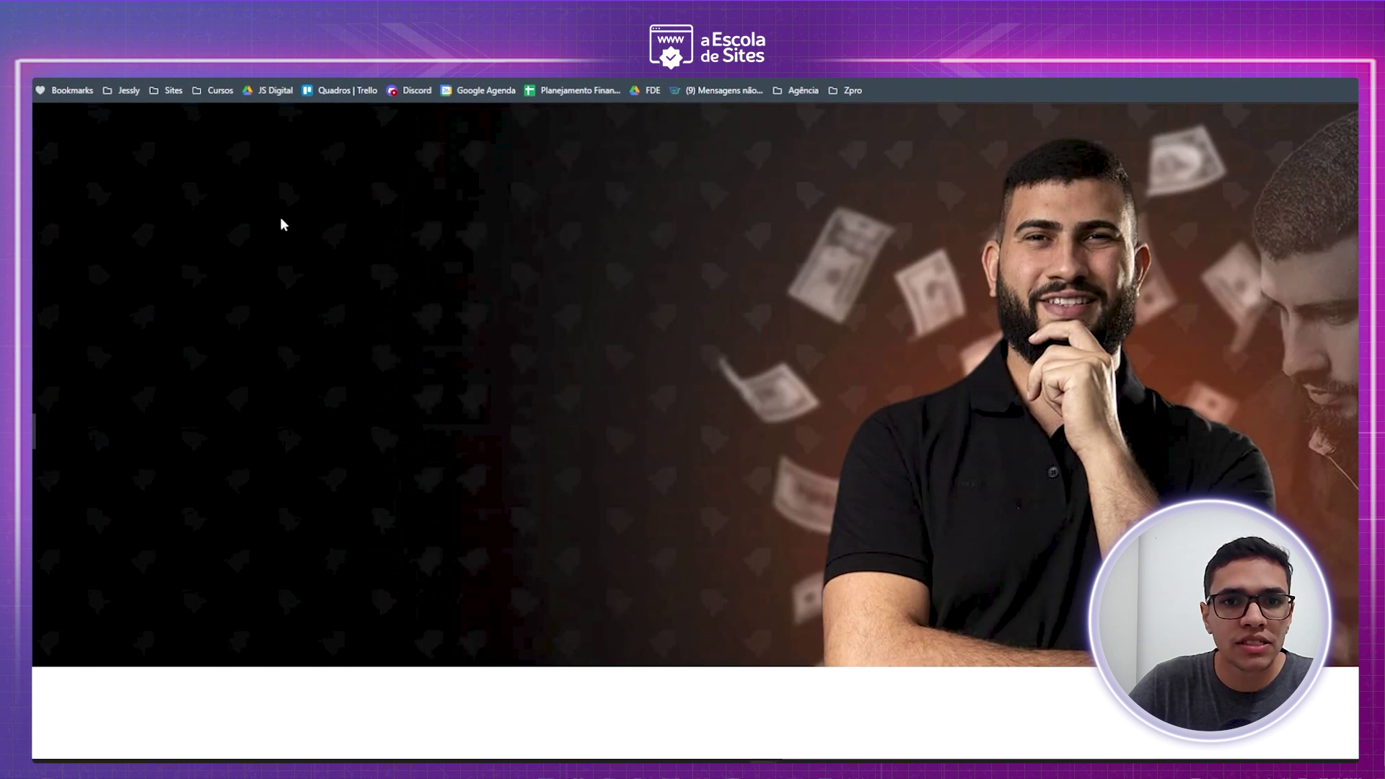
left_click(34, 432)
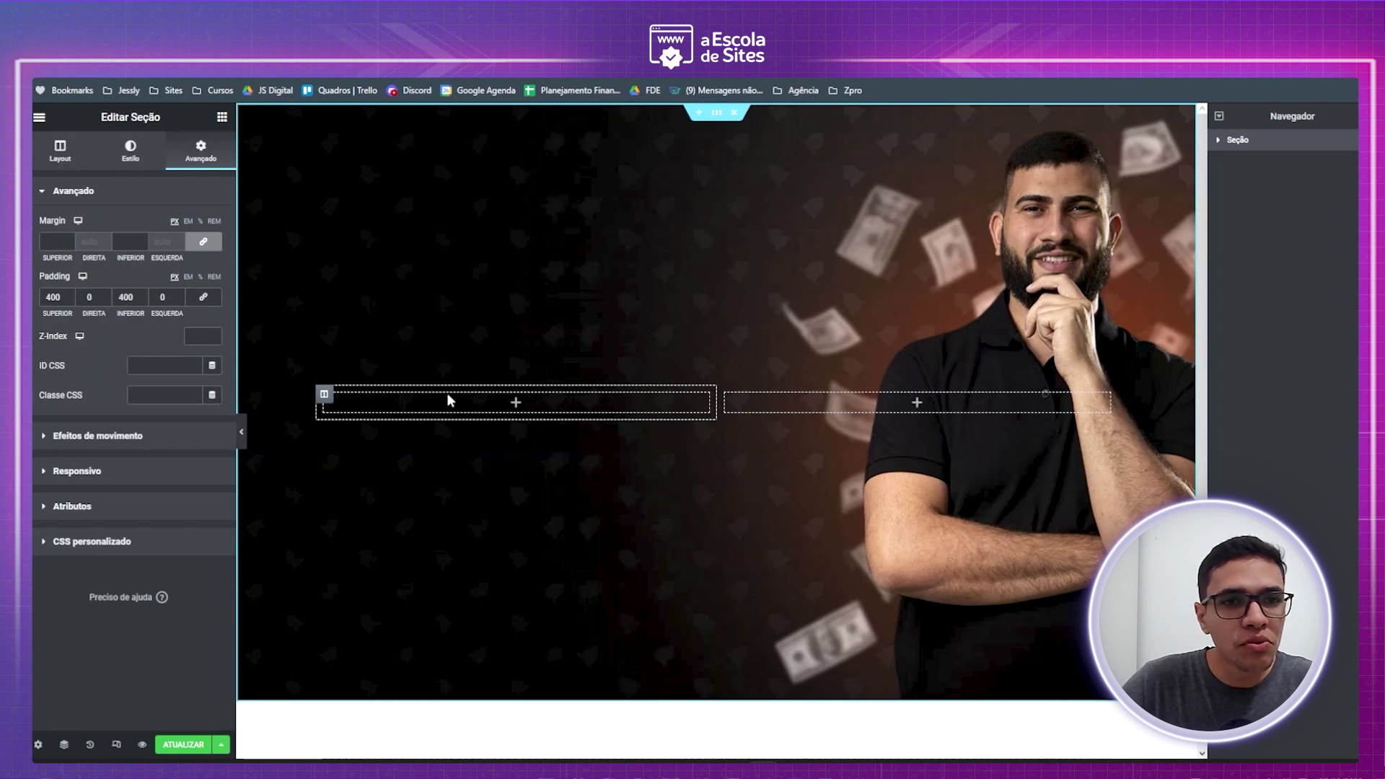
- Drag a Título widget into the left column and change its text to 'MENTORIA DOMINANDO O'
left_click(222, 119)
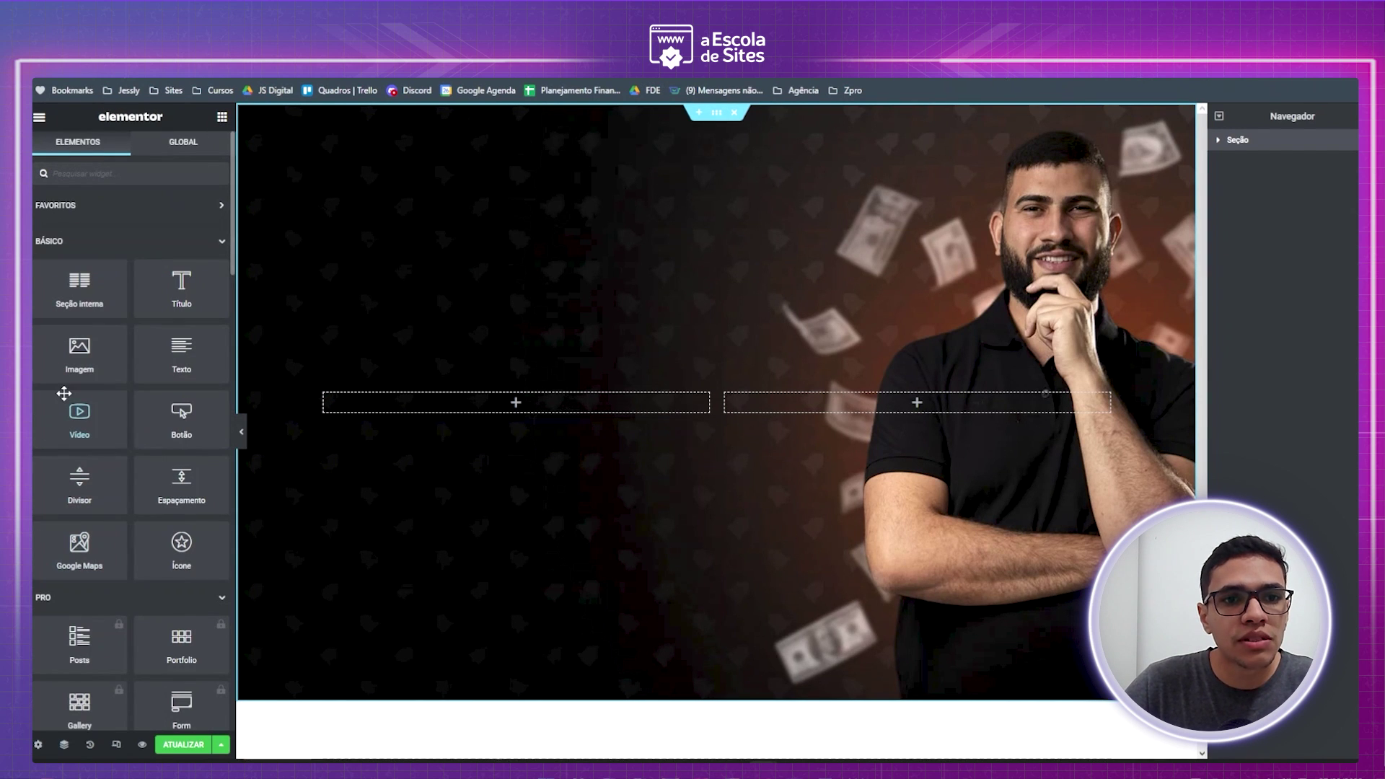
left_click_drag(182, 282, 494, 417)
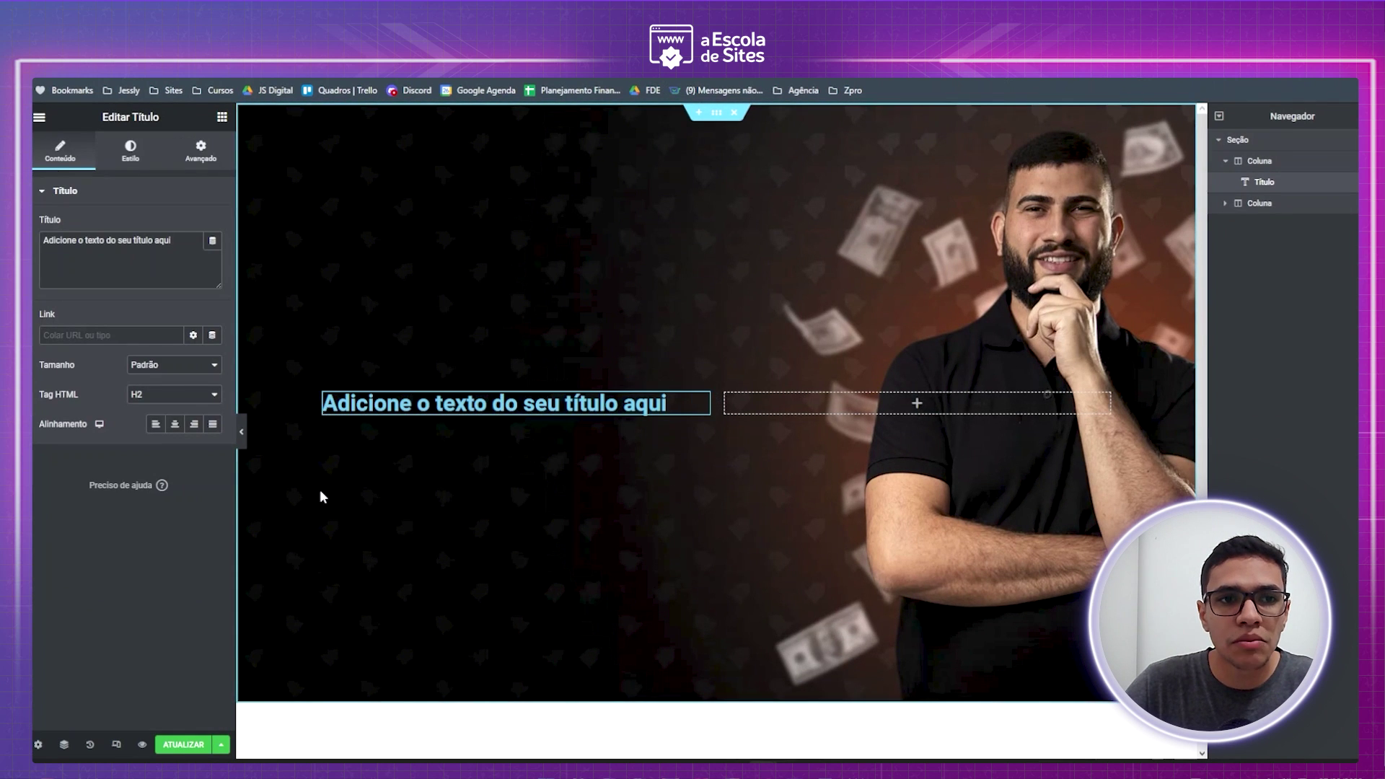
triple_click(105, 237)
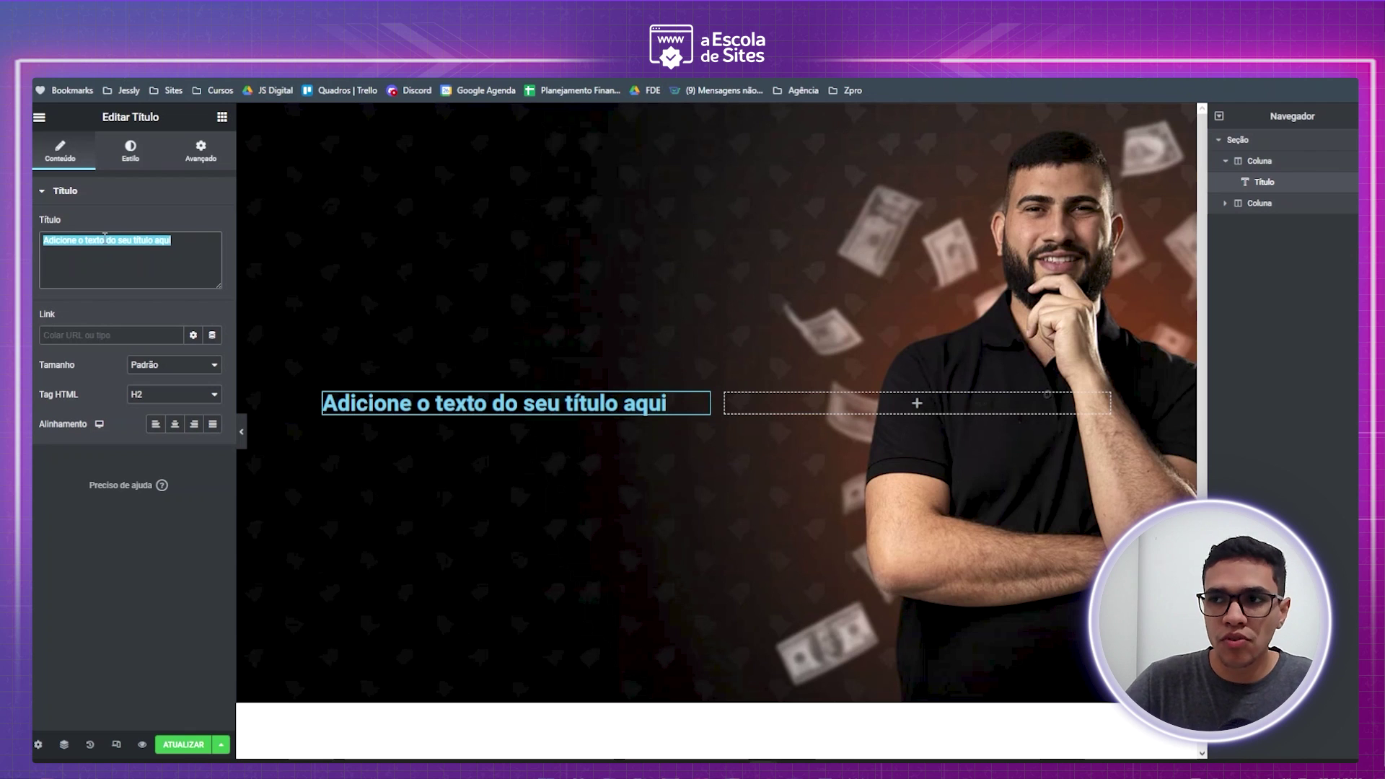
key("Caps_Lock")
type("MENTOR")
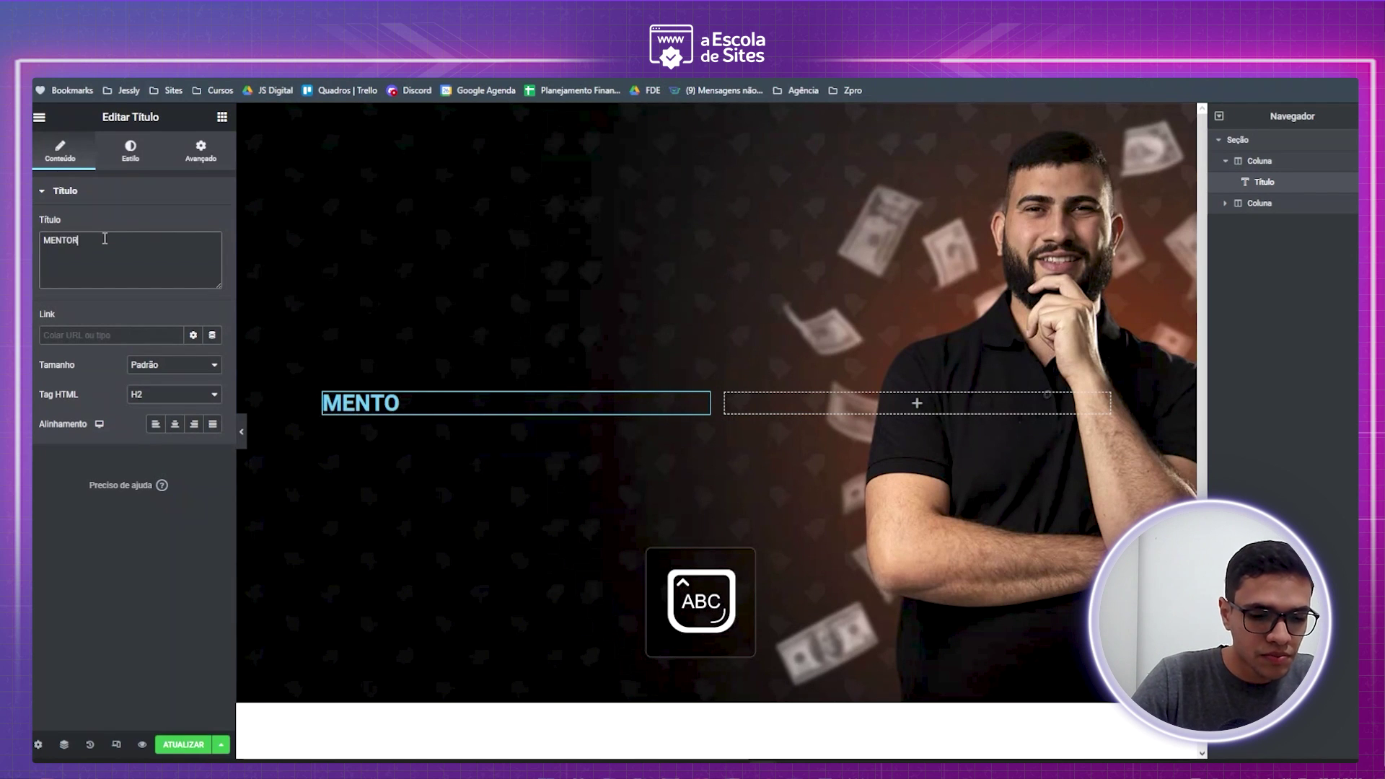
type("IA DOMINA")
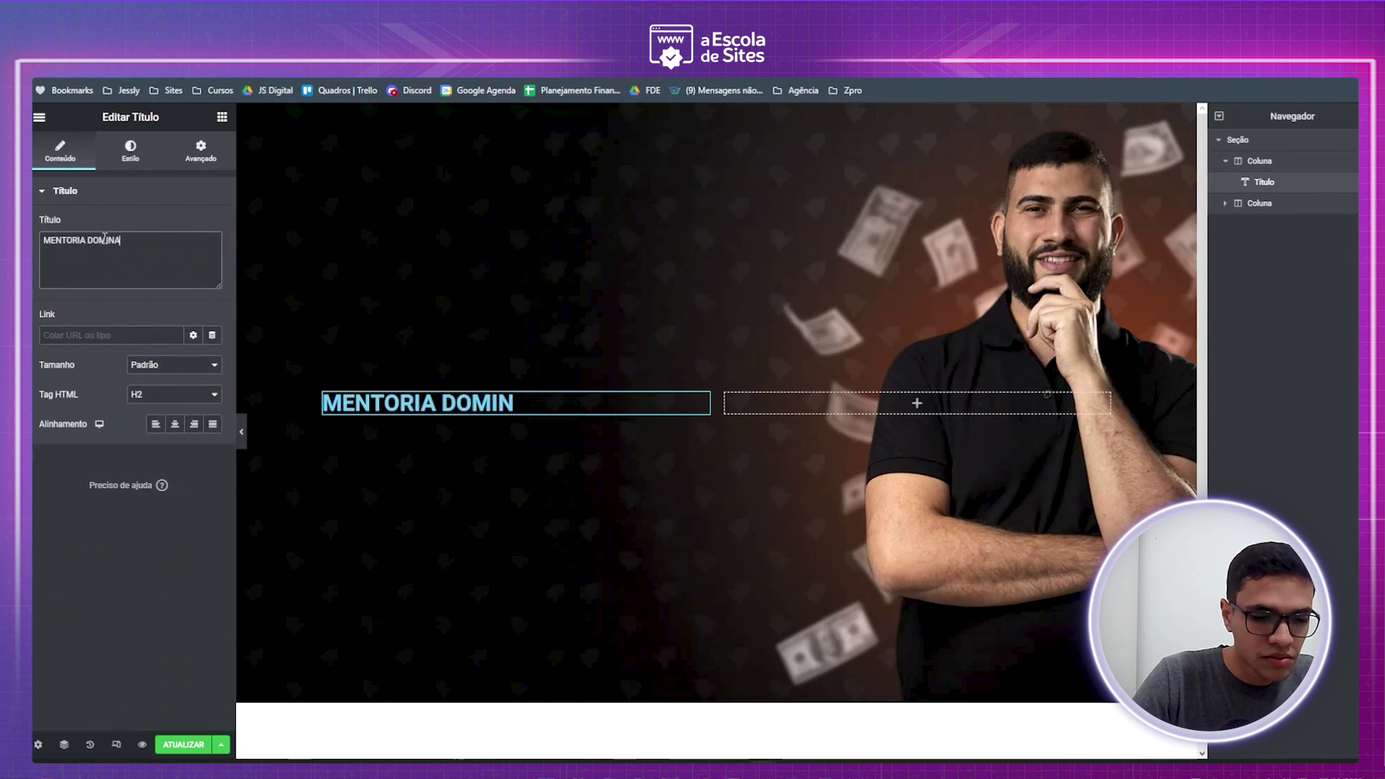
type("NDO O")
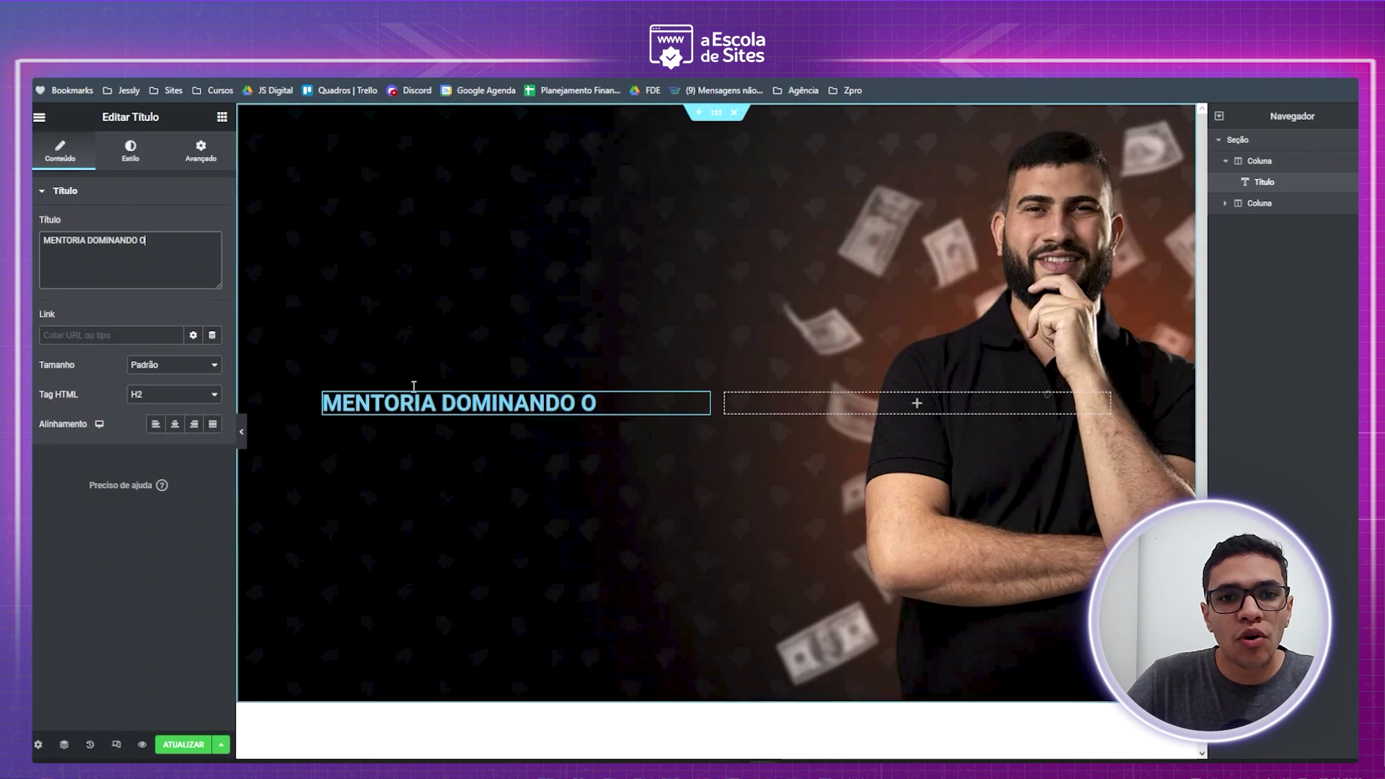
left_click(217, 121)
- Drop a second Título widget below the first and set its text to 'GOOGLE ADS'
left_click_drag(181, 287, 433, 422)
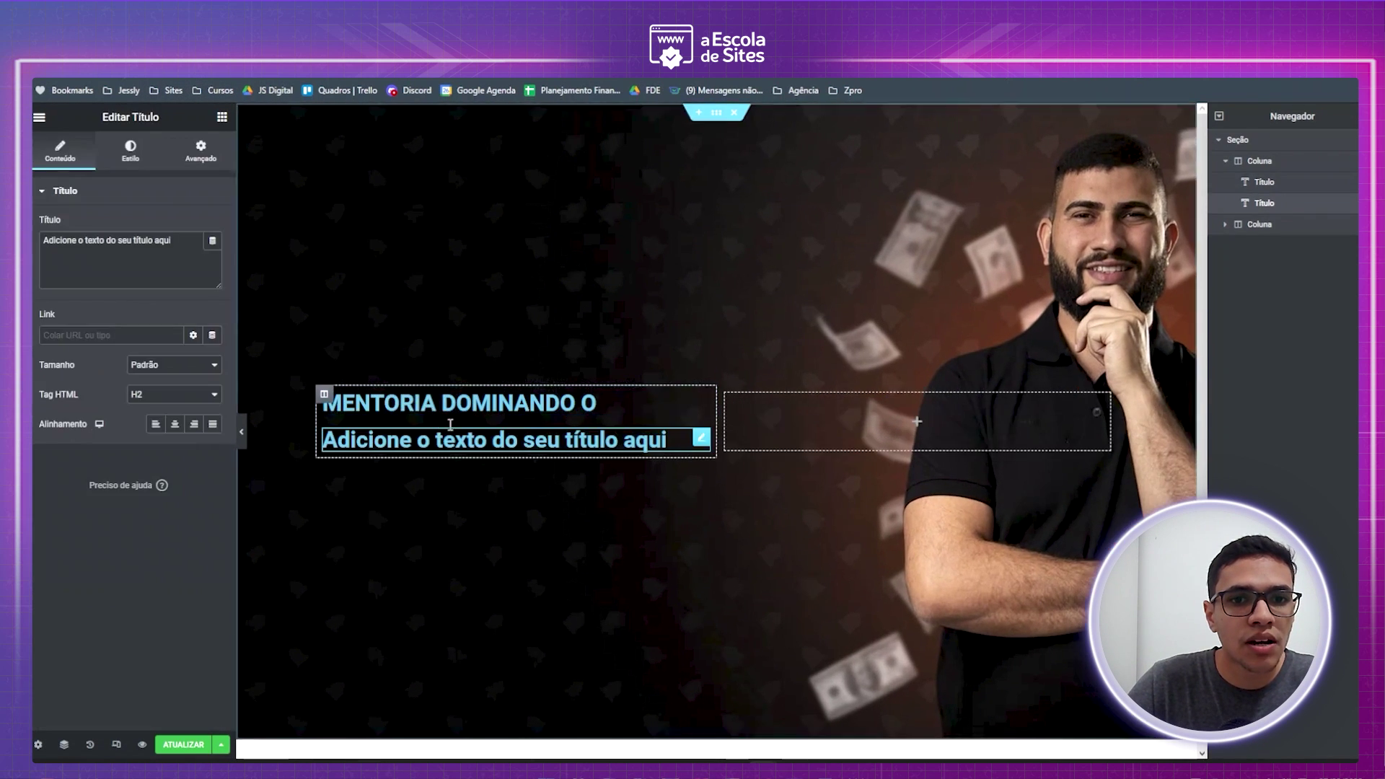
triple_click(96, 243)
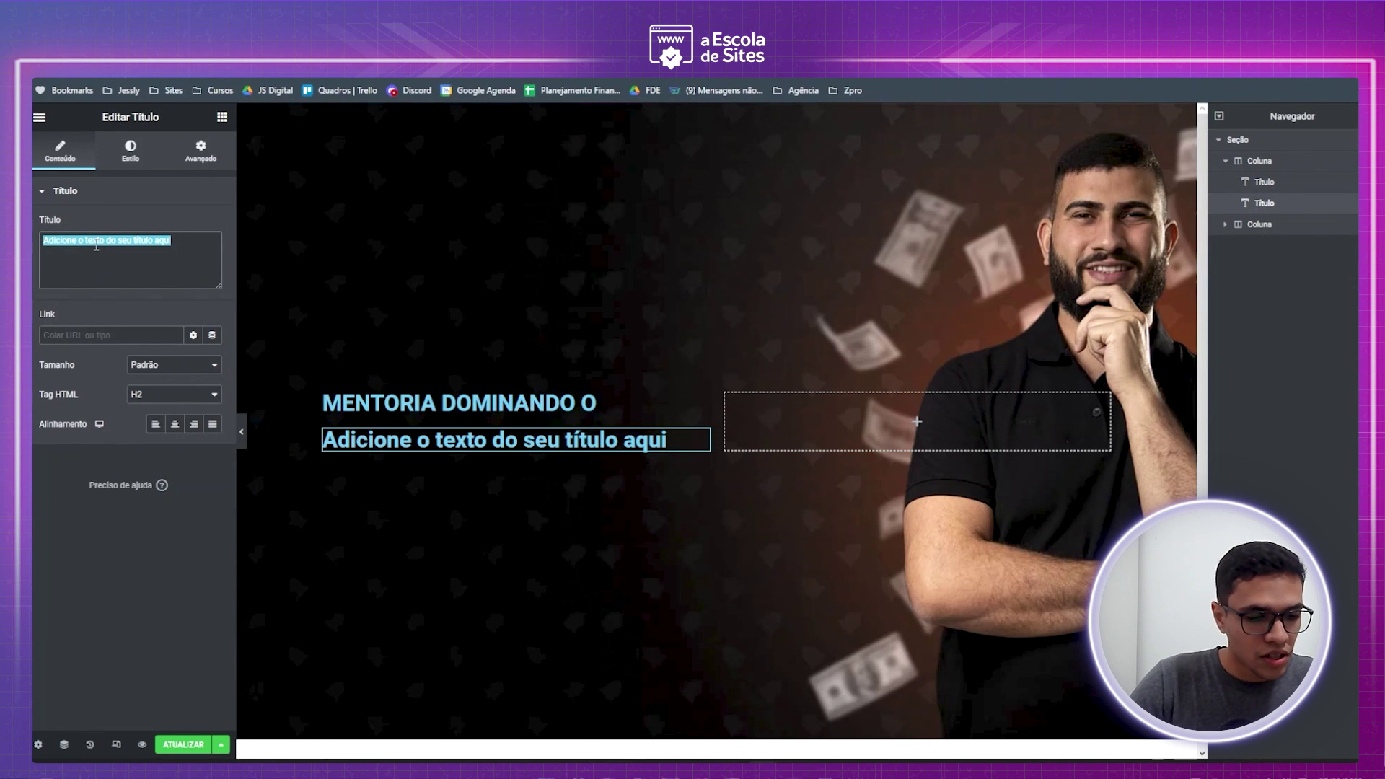
type("google ads")
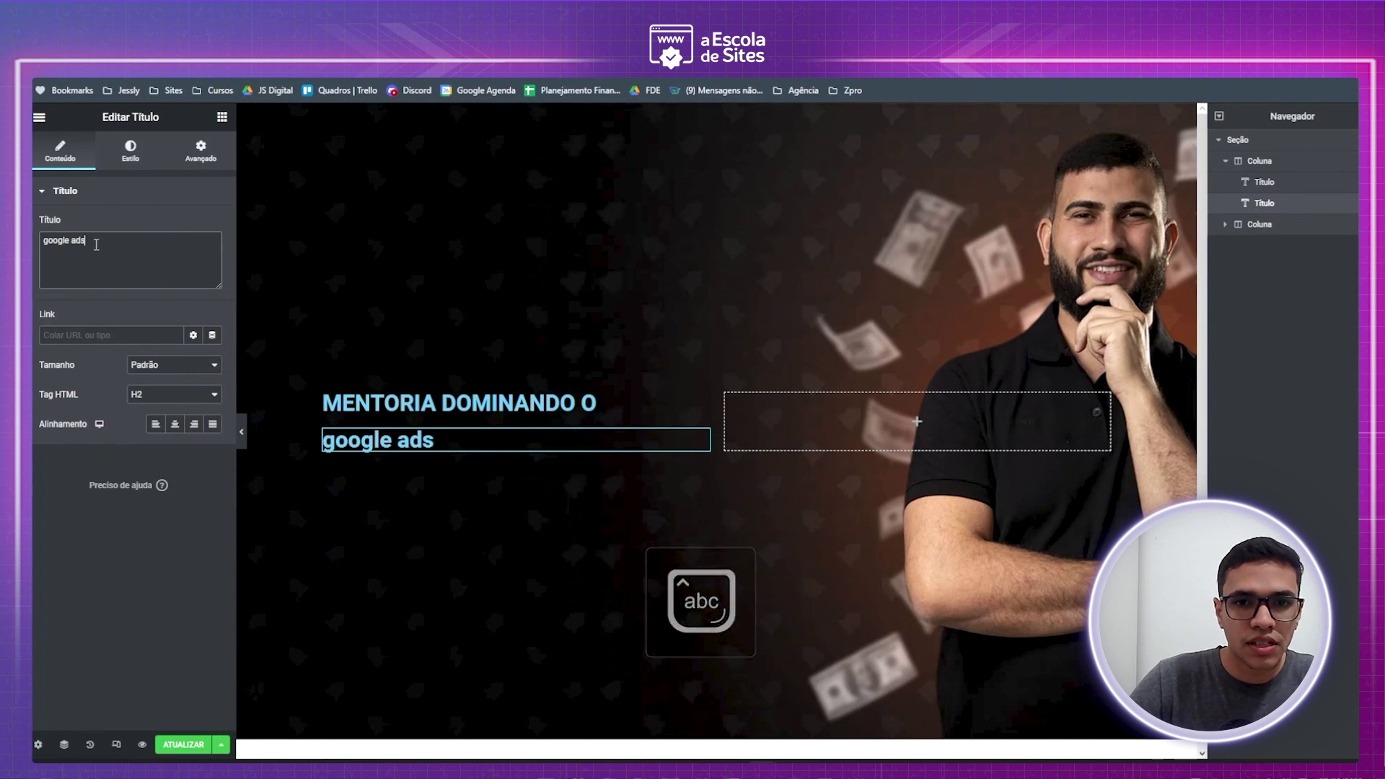
key("BackSpace")
key("BackSpace")
key("BackSpace")
key("BackSpace")
key("BackSpace")
key("BackSpace")
key("BackSpace")
key("BackSpace")
key("BackSpace")
key("BackSpace")
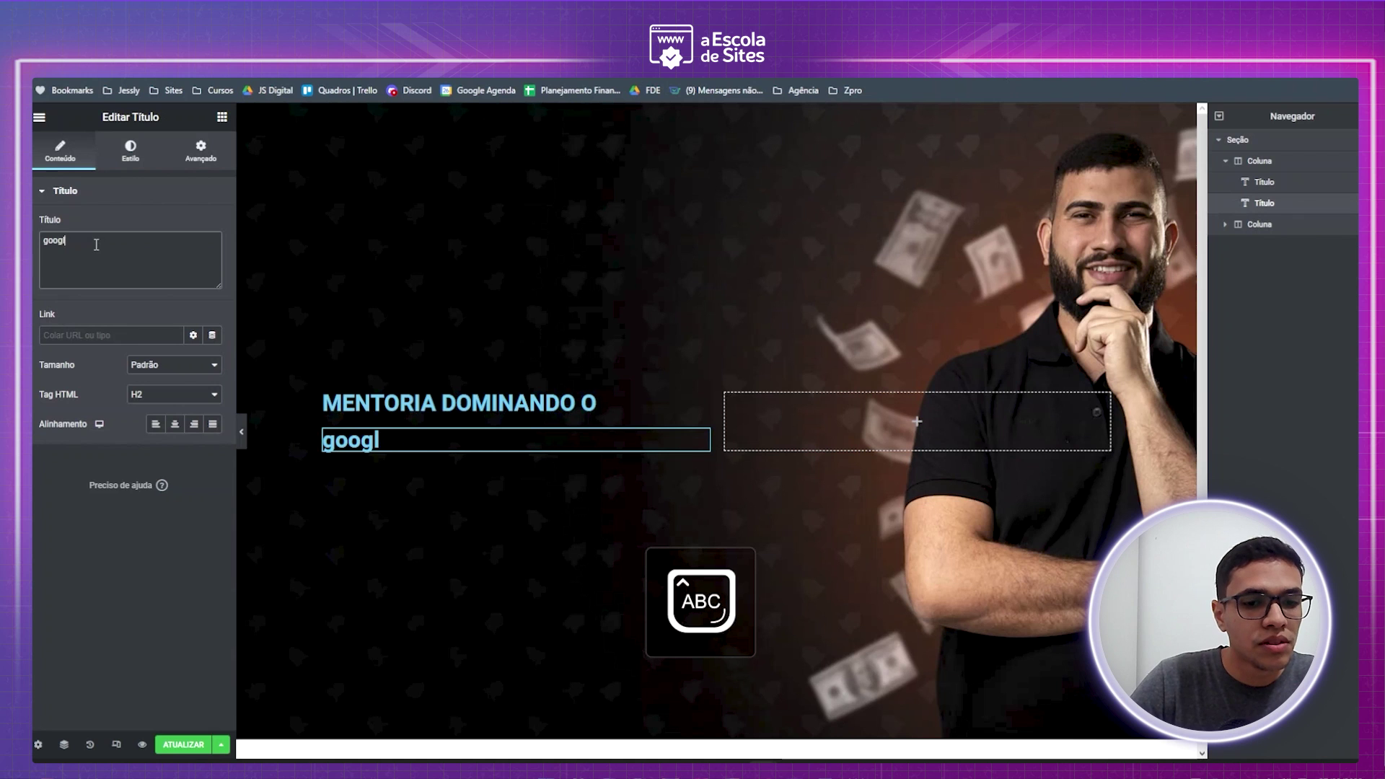
type("A")
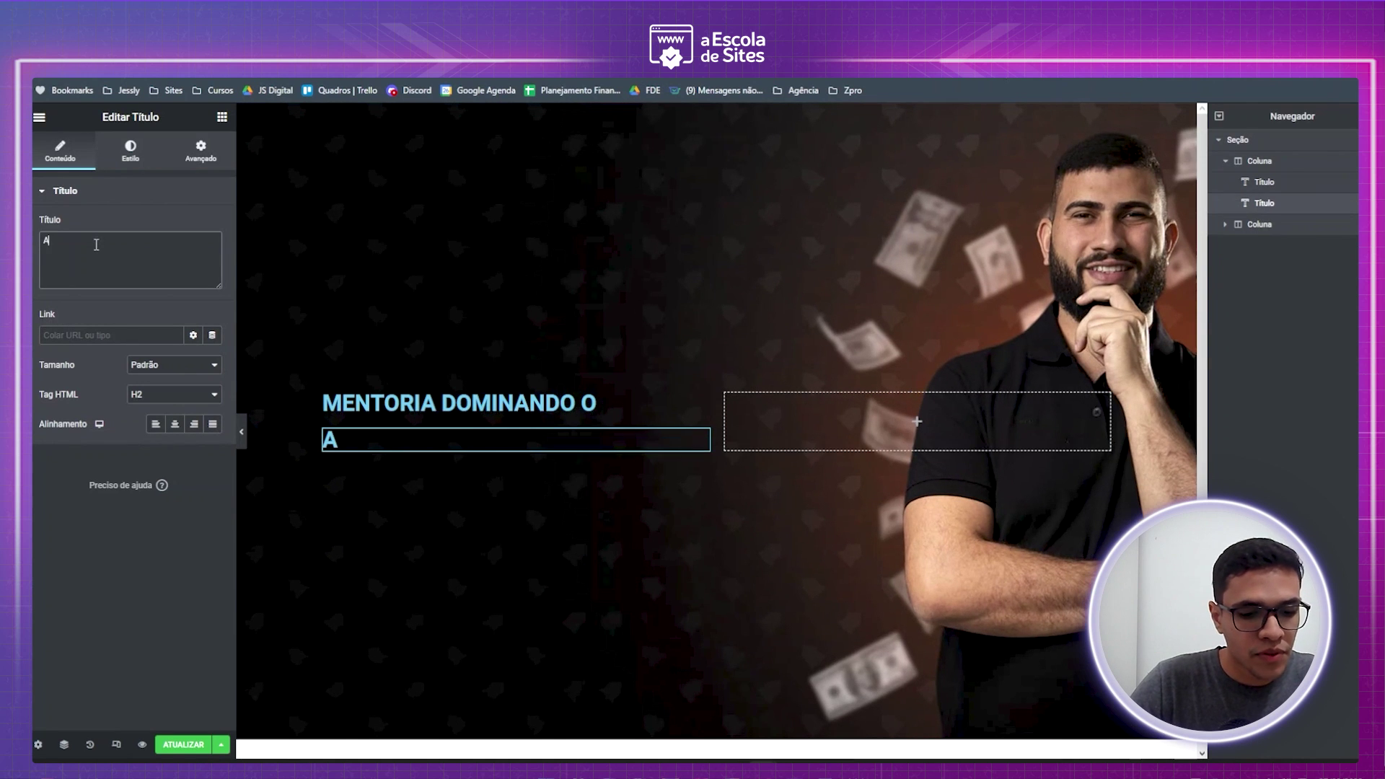
type("DS AD")
key("BackSpace")
key("BackSpace")
key("BackSpace")
key("BackSpace")
key("BackSpace")
key("BackSpace")
type("GOOGLE ADS")
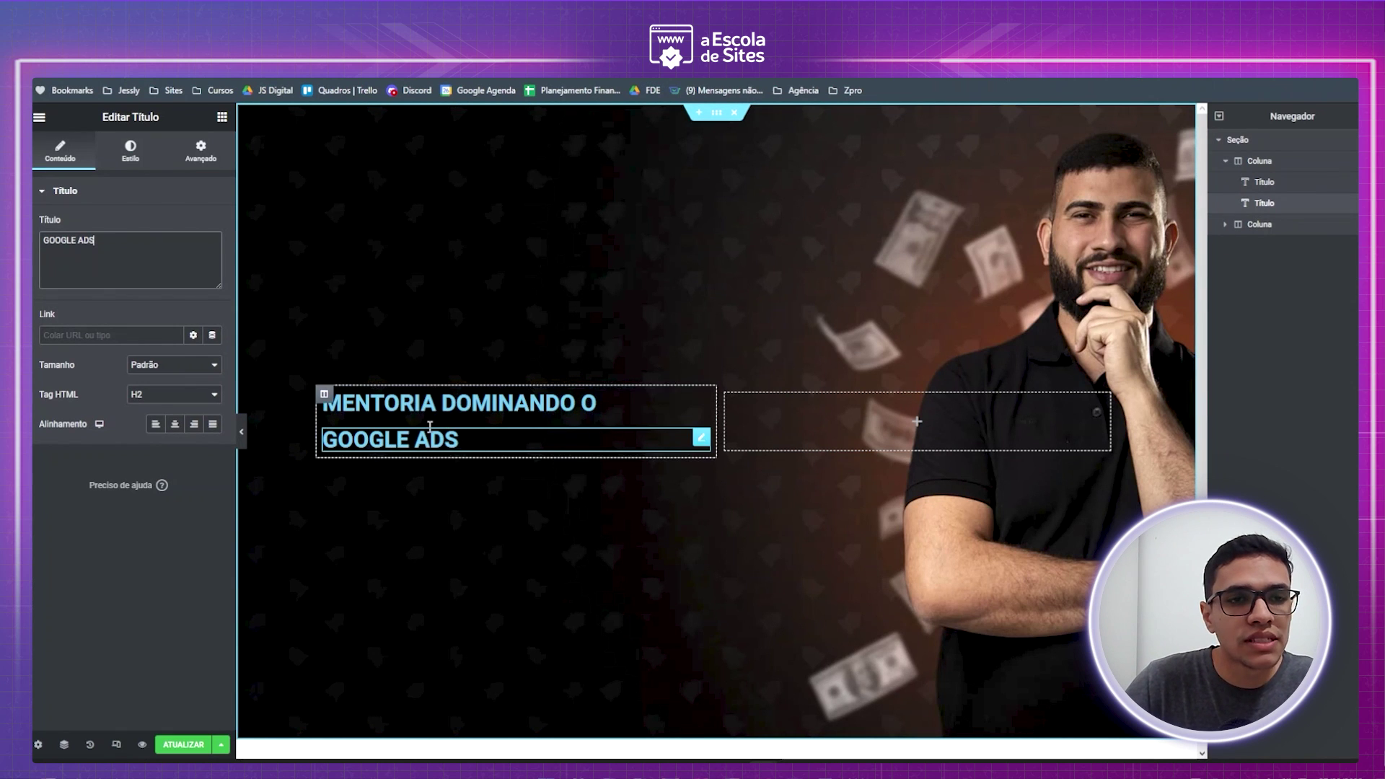
left_click(493, 404)
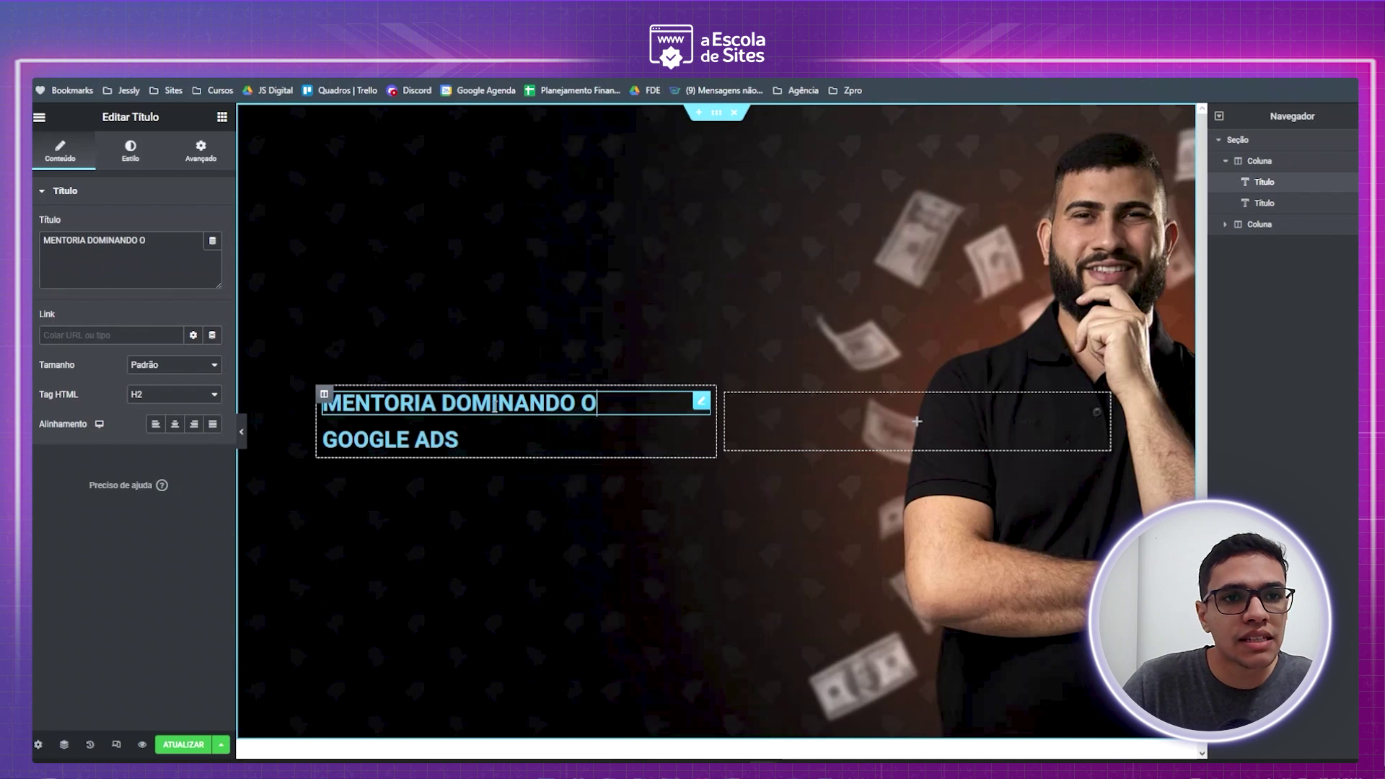
- Set the MENTORIA DOMINANDO O heading's text colour to #FFFFFF
left_click(130, 152)
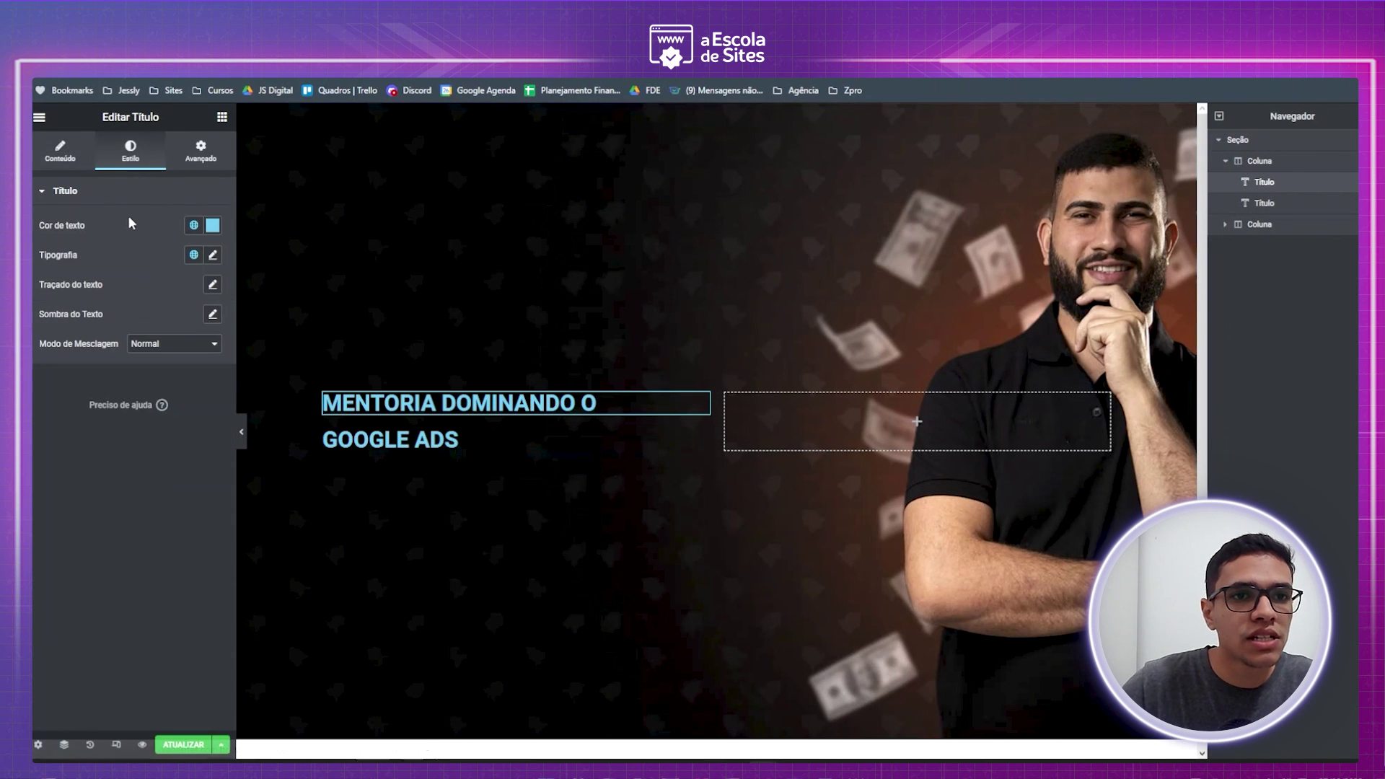
left_click(213, 226)
triple_click(130, 440)
type("#FFFFFF")
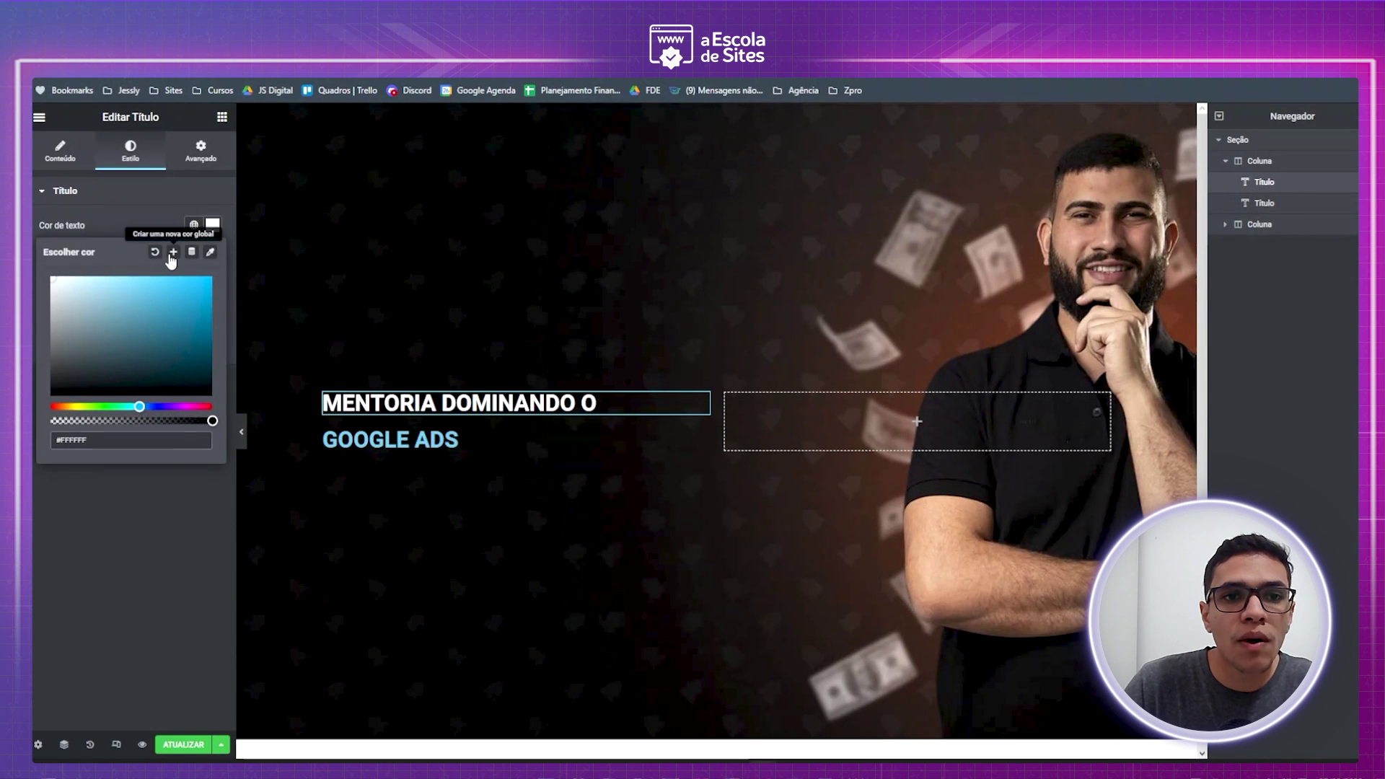
- Save the white text colour as a new global colour named 'Branco'
left_click(173, 254)
triple_click(664, 433)
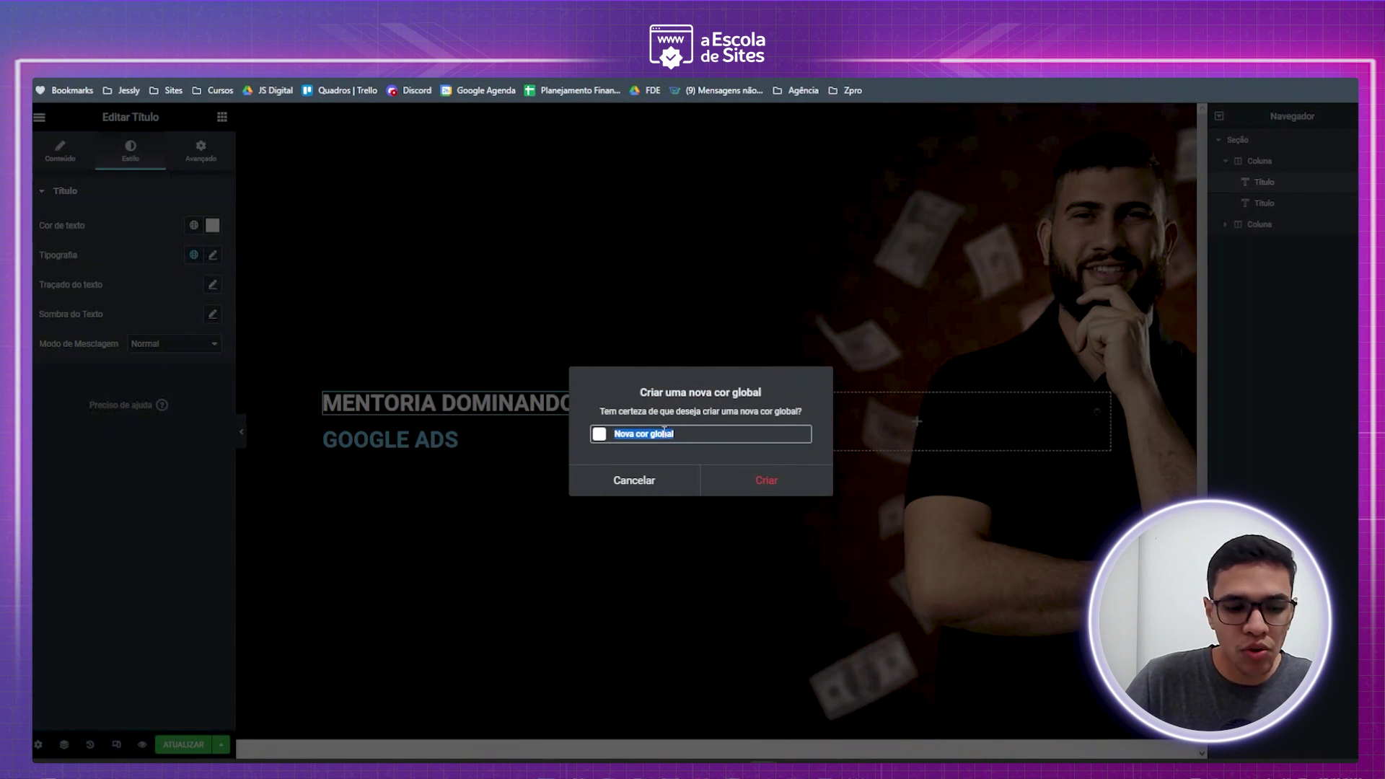
type("bRANC")
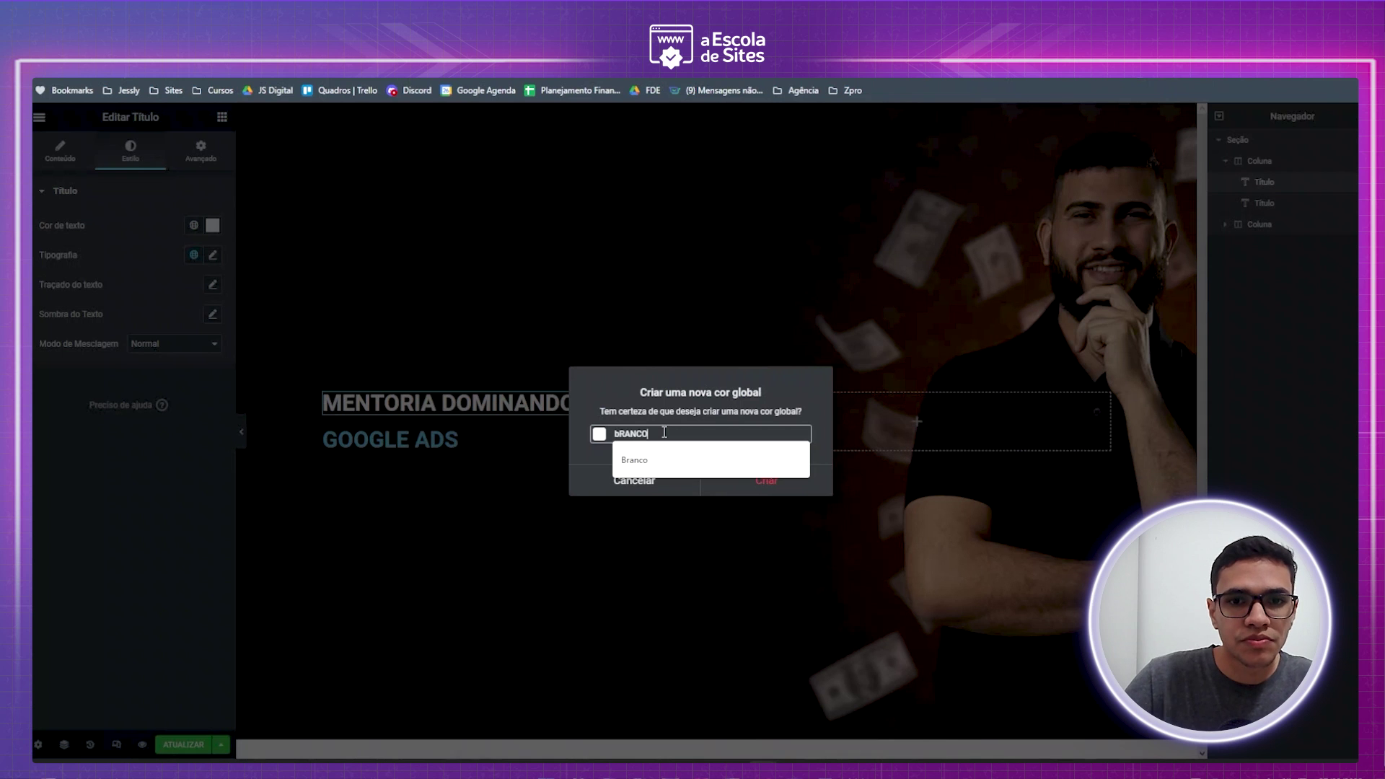
type("O")
left_click(650, 460)
left_click(775, 482)
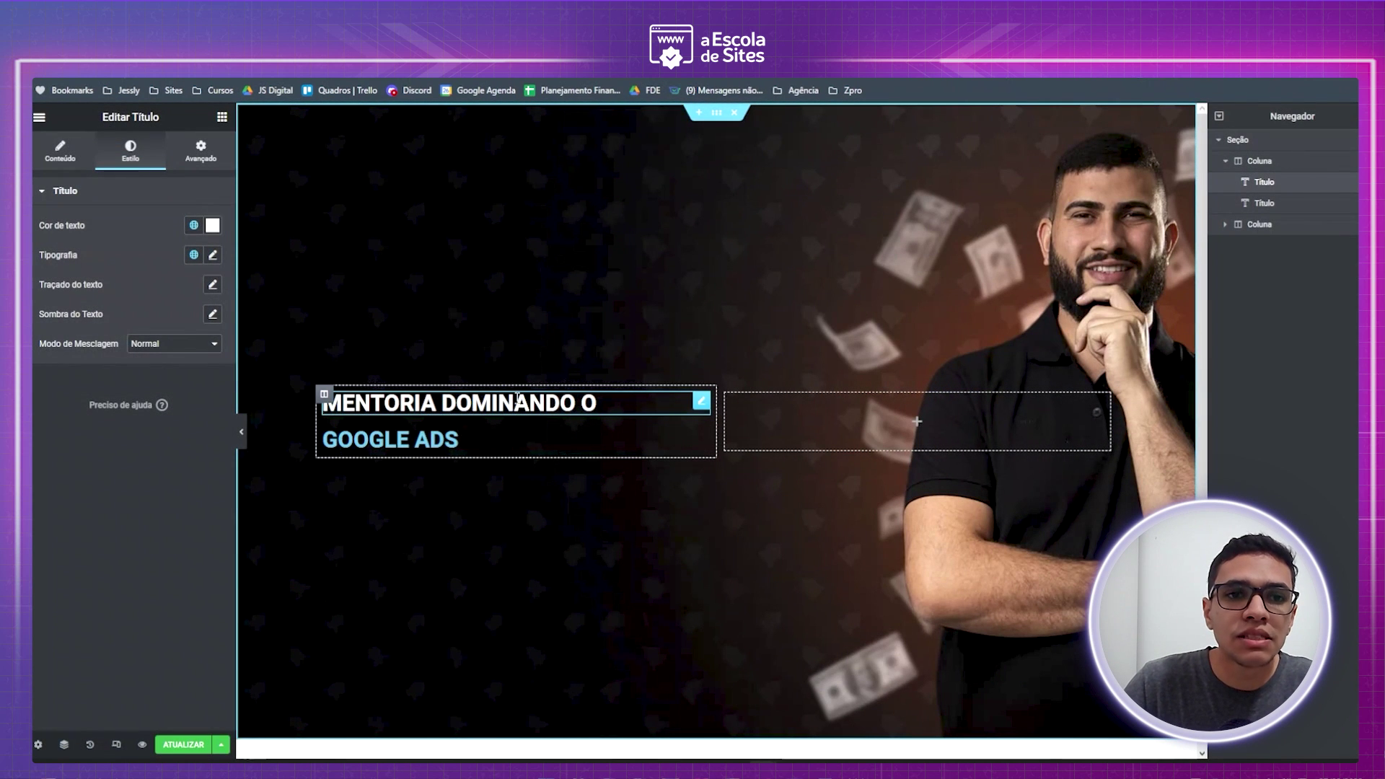
- Apply the global colour Branco to the GOOGLE ADS heading text
left_click(419, 441)
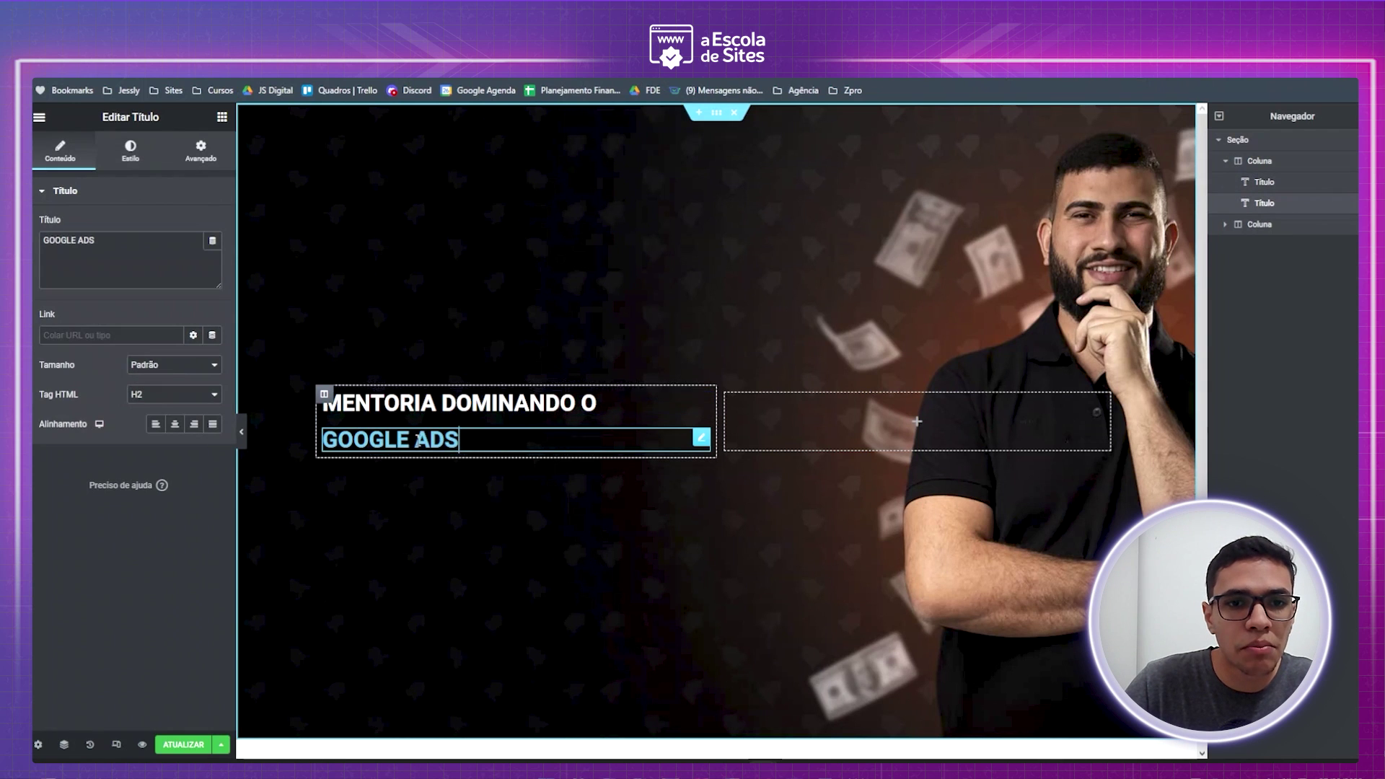
left_click(129, 150)
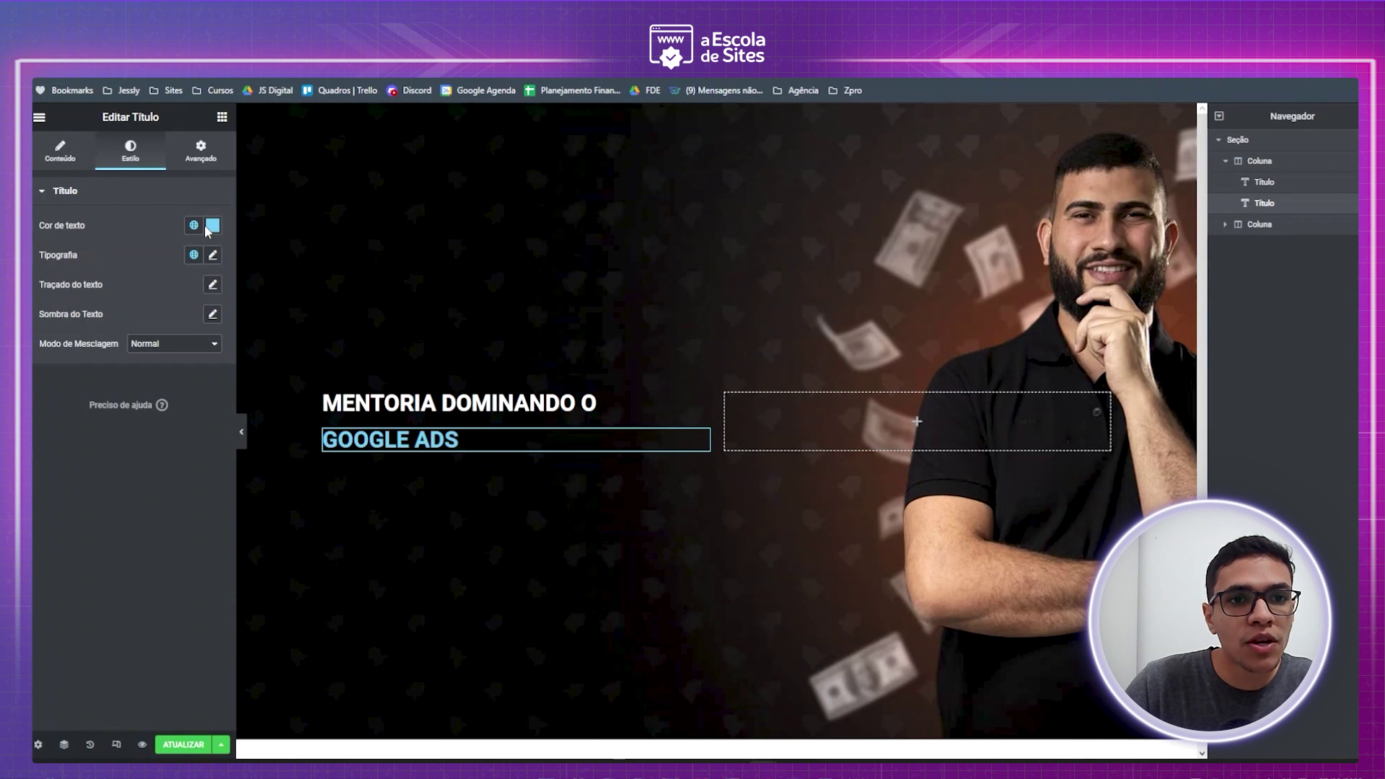
left_click(212, 227)
left_click_drag(136, 293, 40, 275)
left_click(169, 345)
left_click(195, 226)
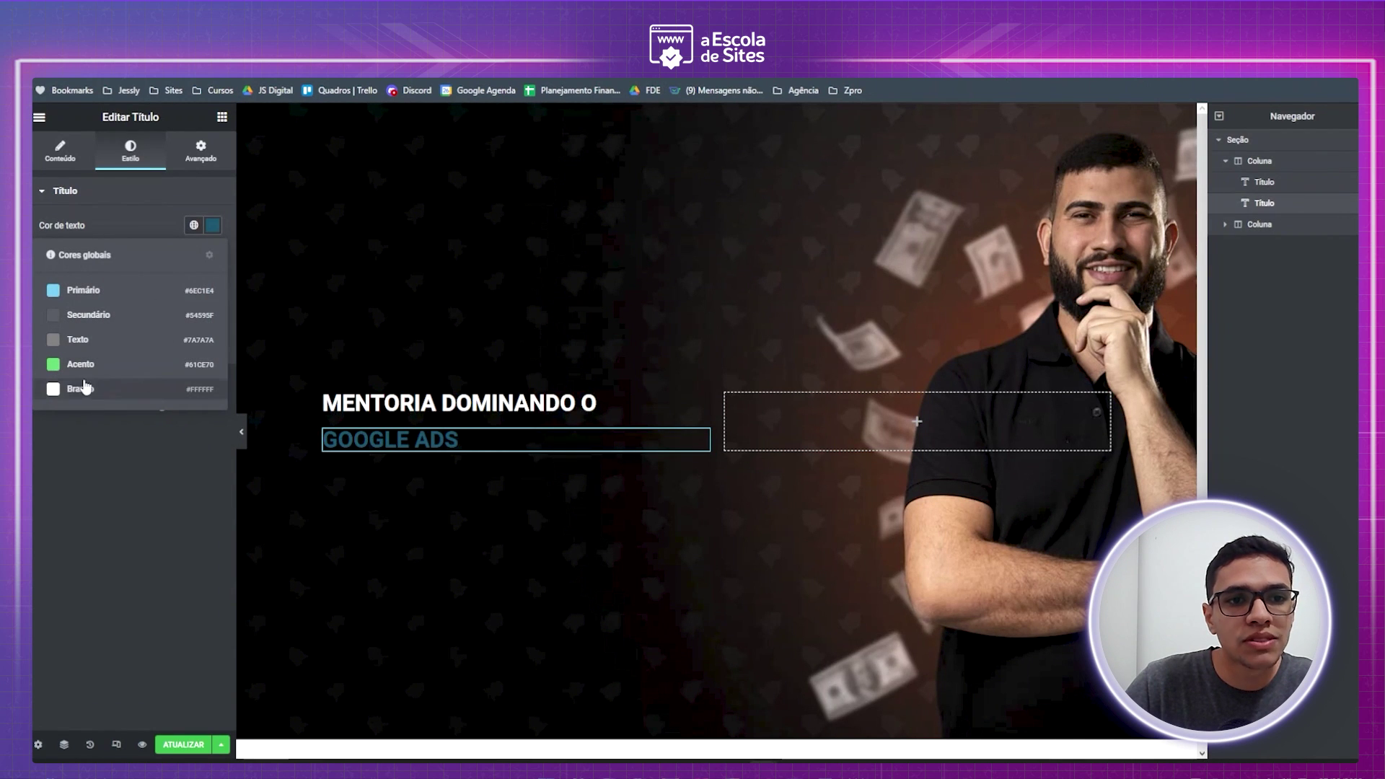
left_click(79, 390)
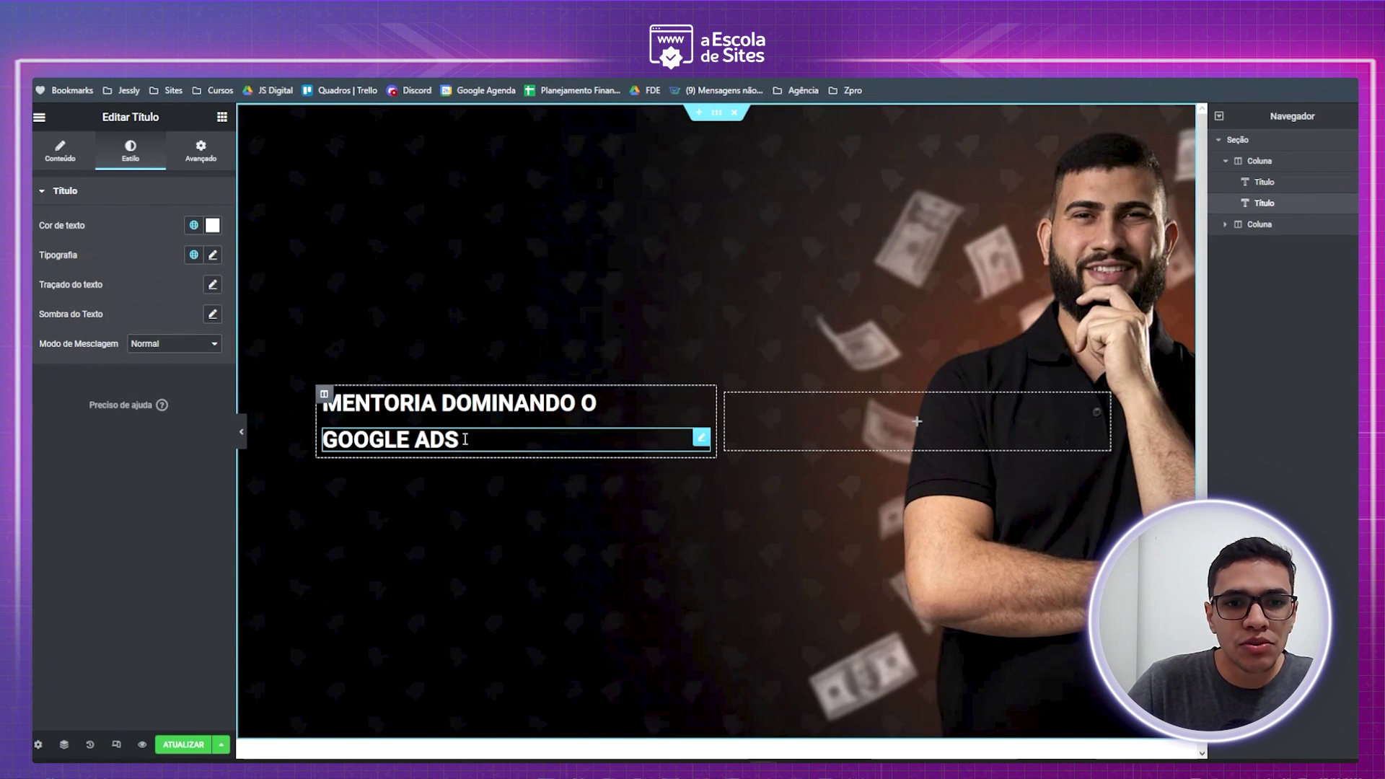
- Change GOOGLE ADS to orange #FF6400 and save it as global colour 'Laranja'
left_click(212, 225)
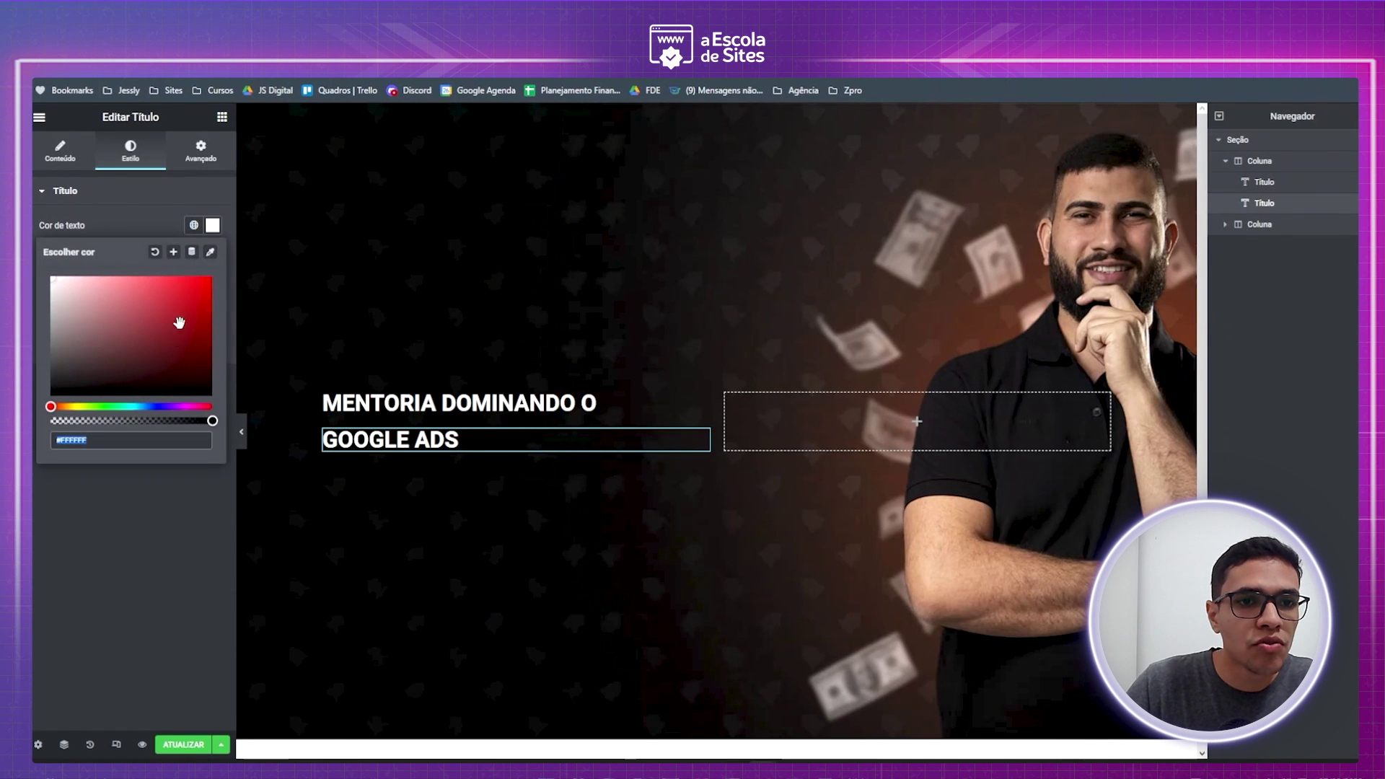
left_click_drag(52, 407, 60, 408)
left_click_drag(206, 336, 225, 262)
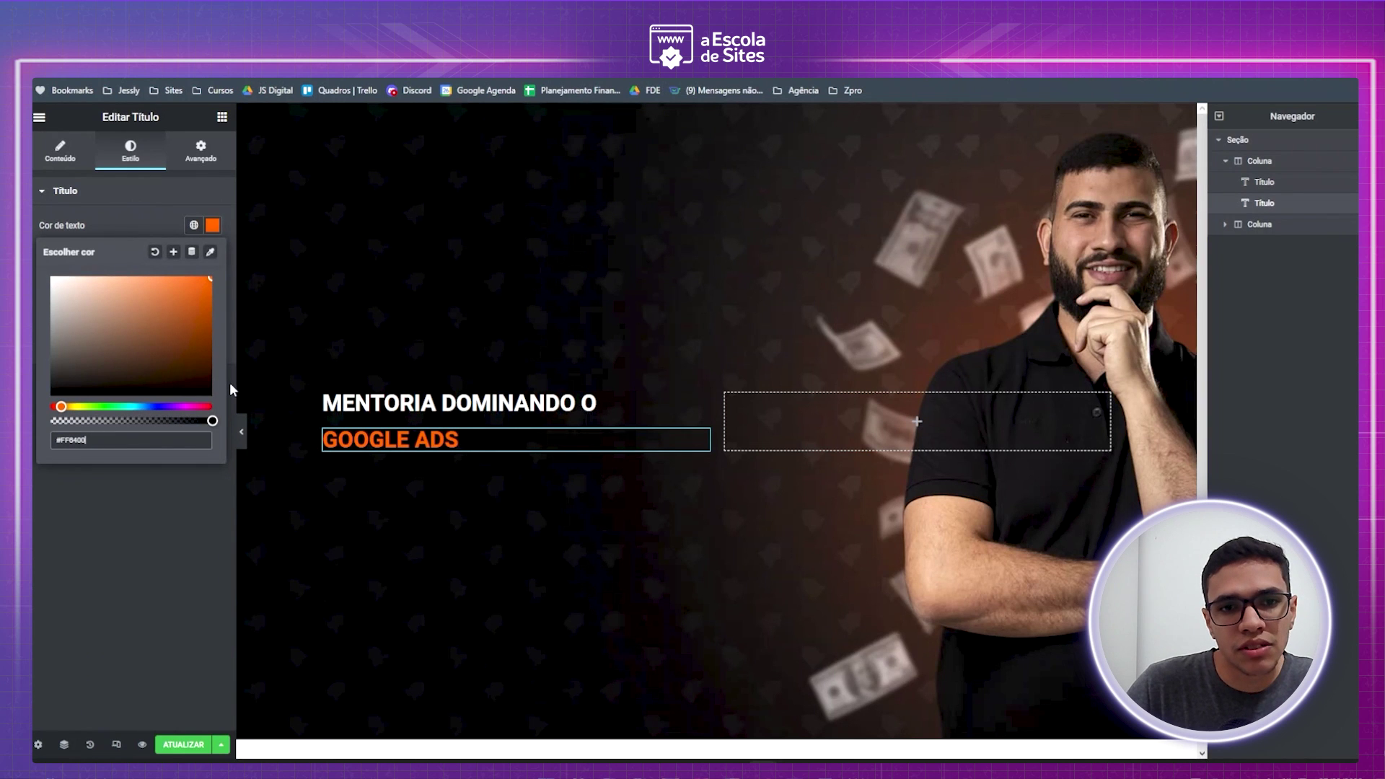
left_click(173, 253)
triple_click(665, 433)
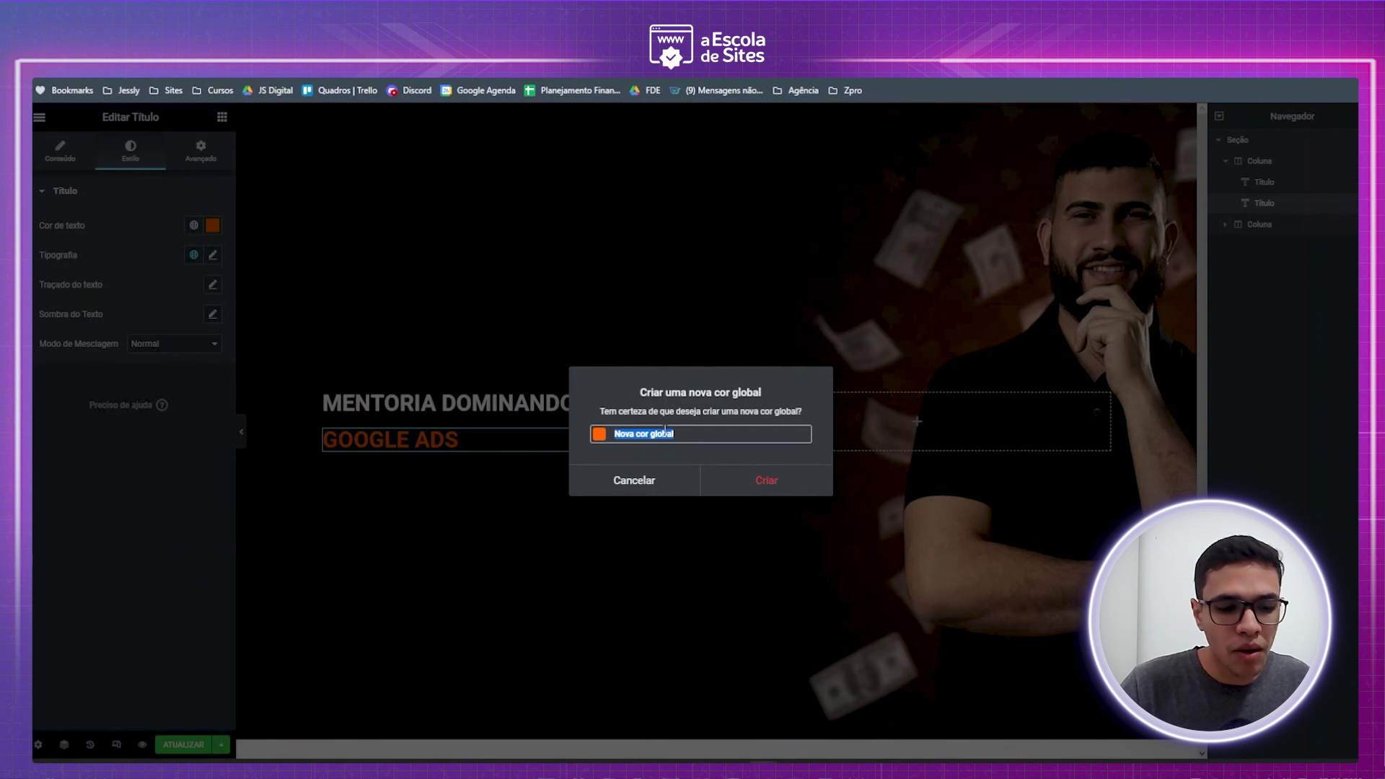
key("Caps_Lock")
type("Loranja")
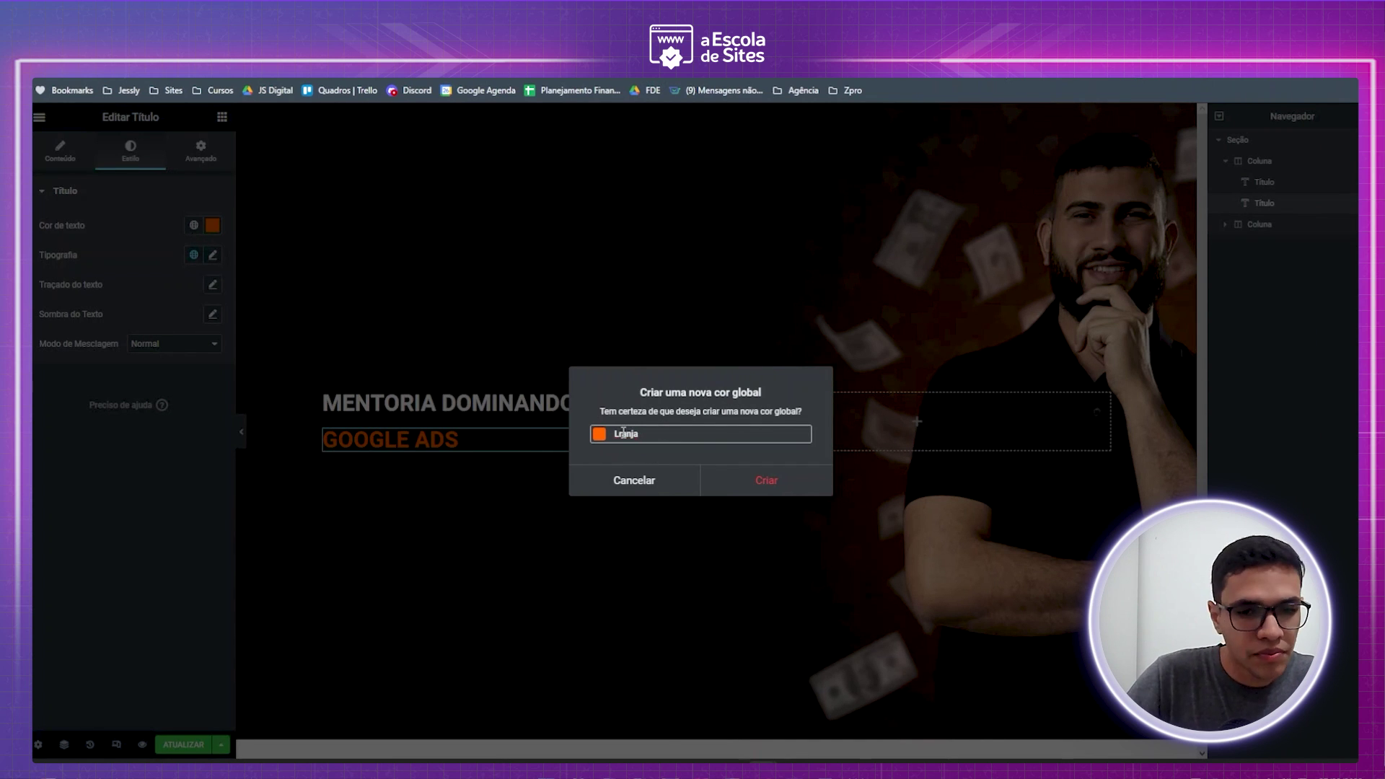
left_click(797, 488)
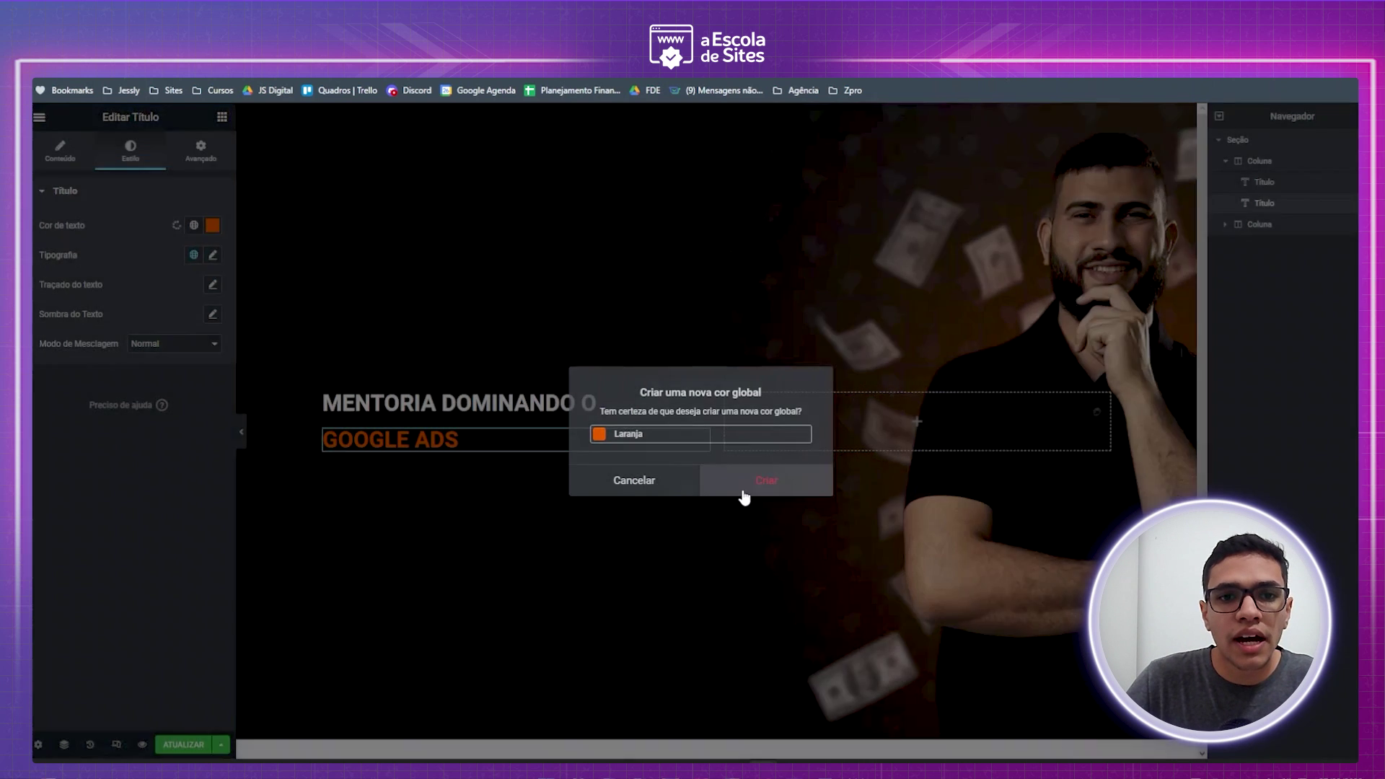
- Enlarge the MENTORIA DOMINANDO O heading font size to about 65
left_click(530, 402)
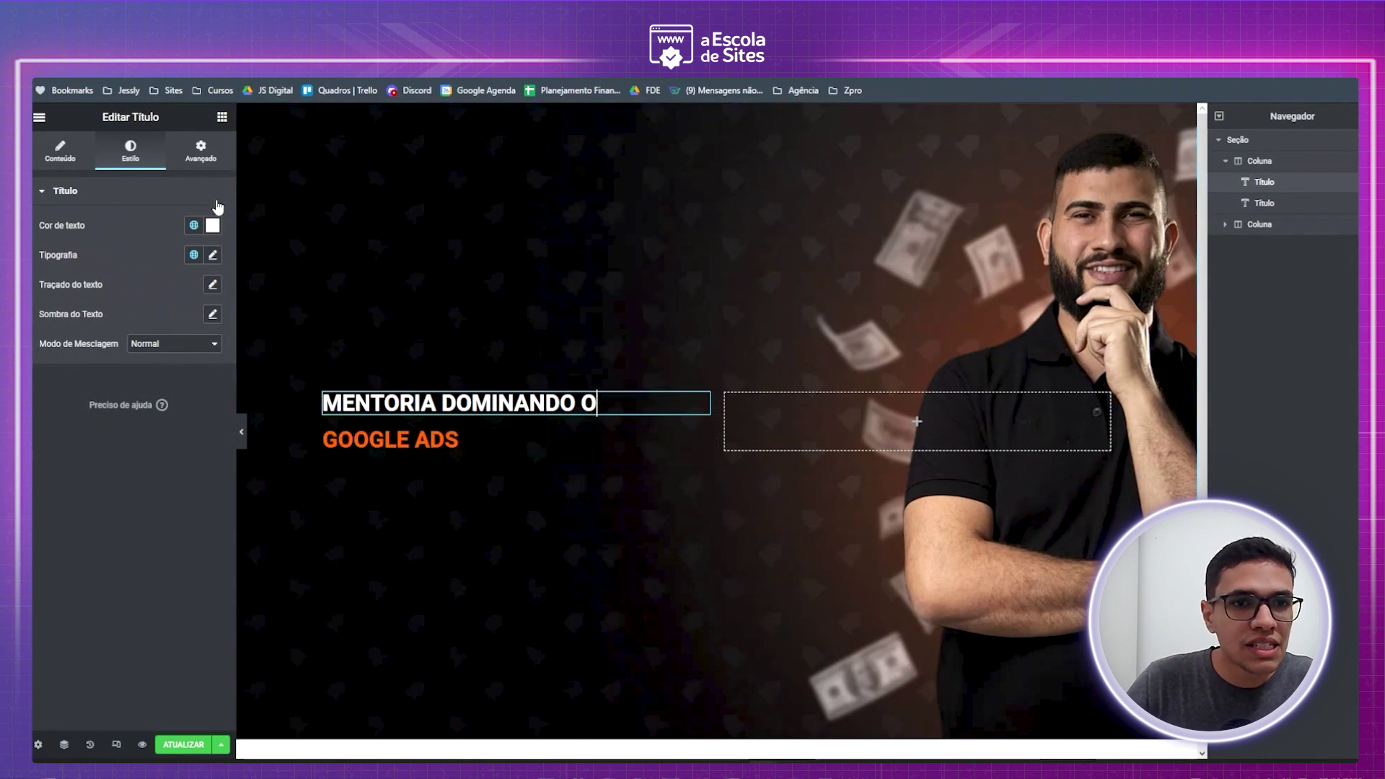
left_click(213, 255)
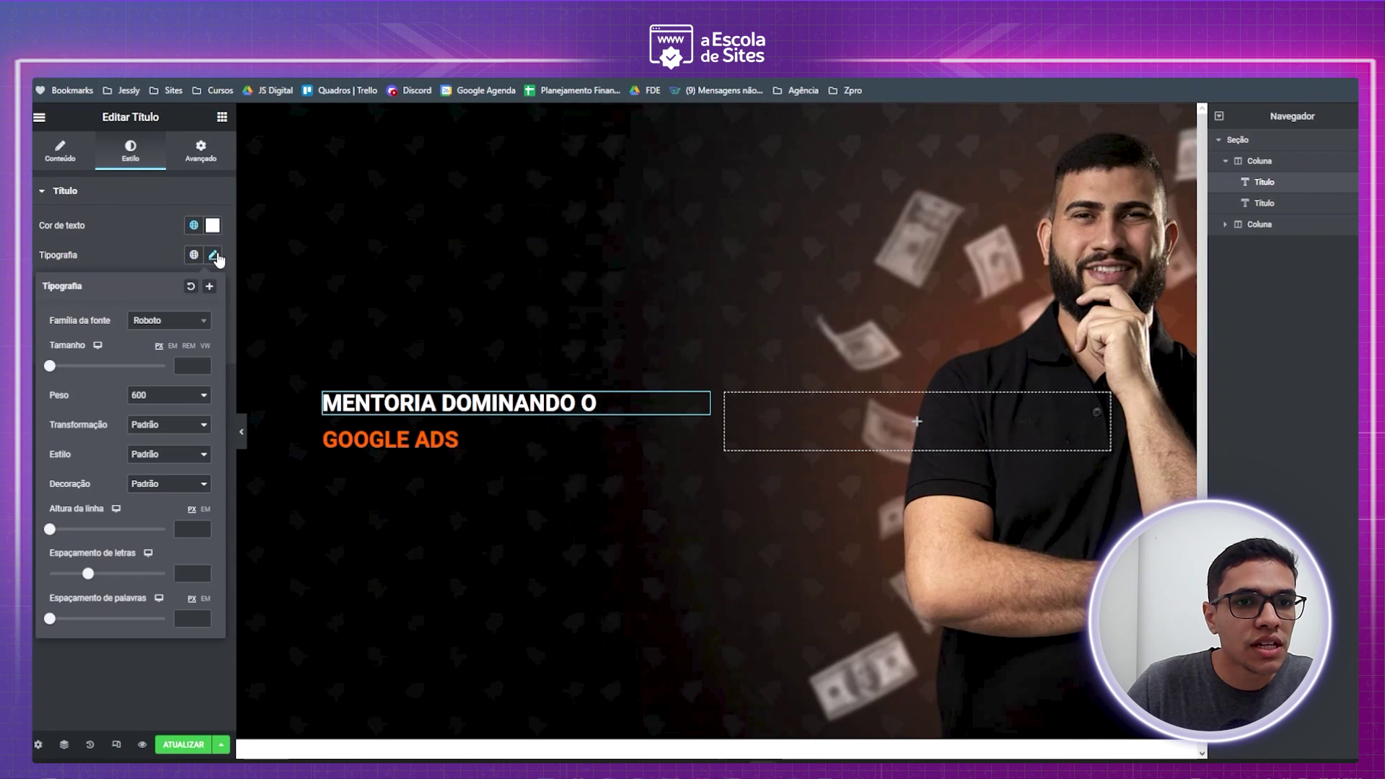
left_click_drag(52, 368, 87, 372)
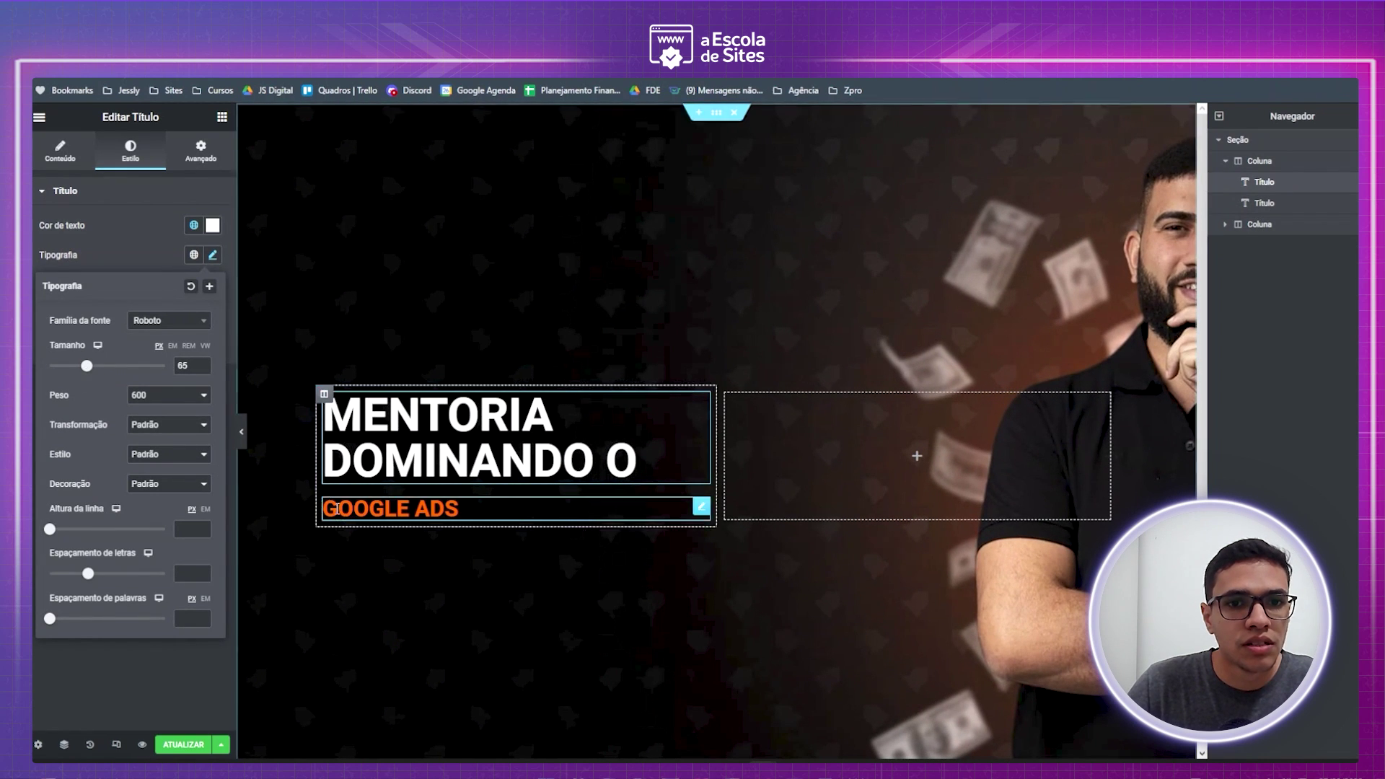
- Set the GOOGLE ADS heading font size to 75 and preview the page
left_click(459, 509)
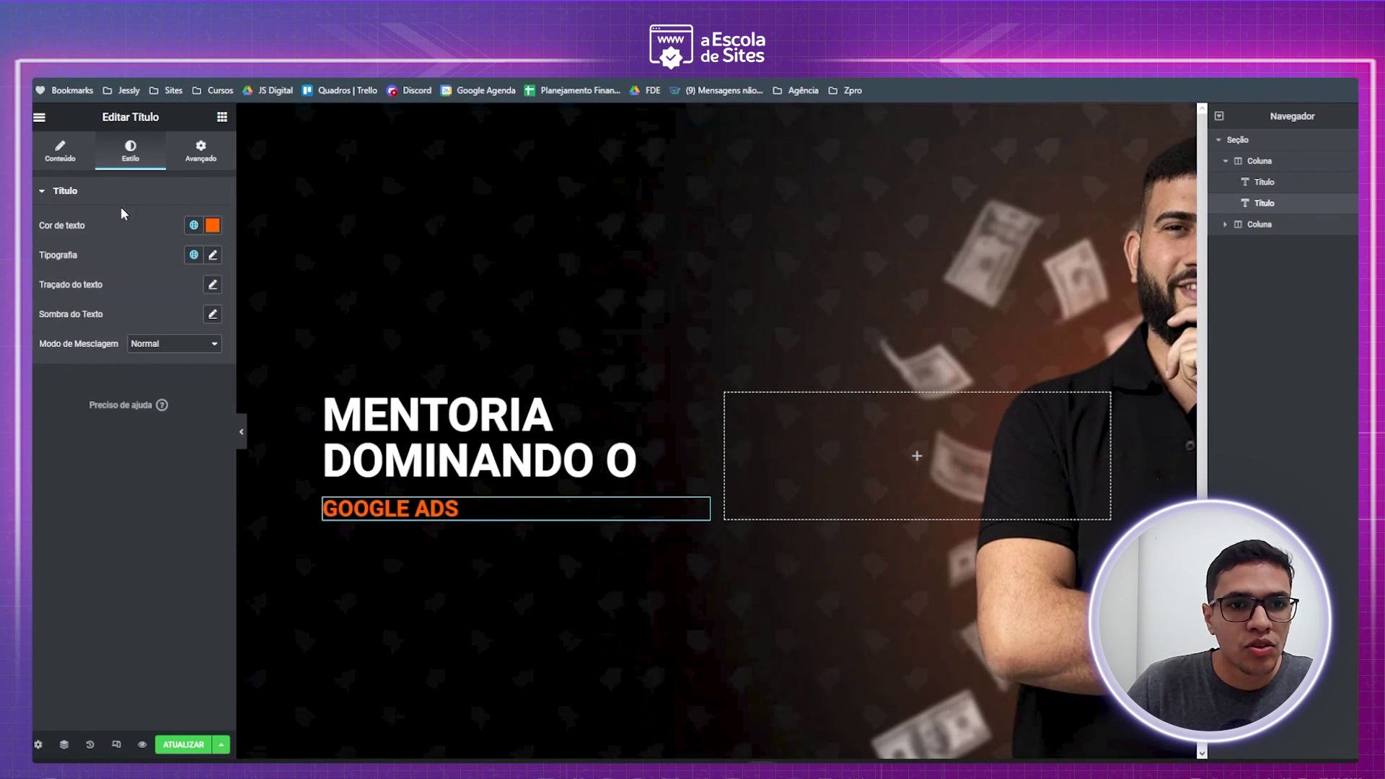
left_click(213, 255)
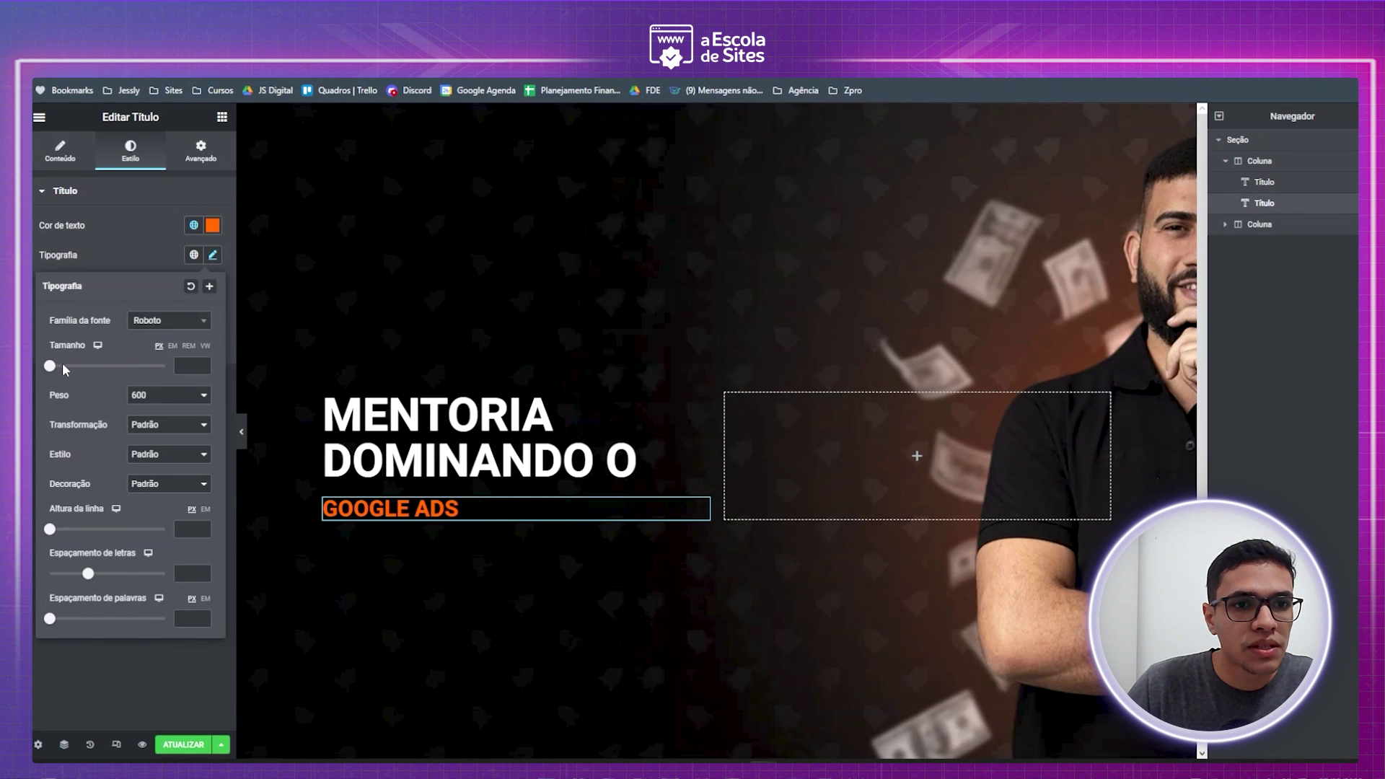
left_click_drag(53, 370, 94, 372)
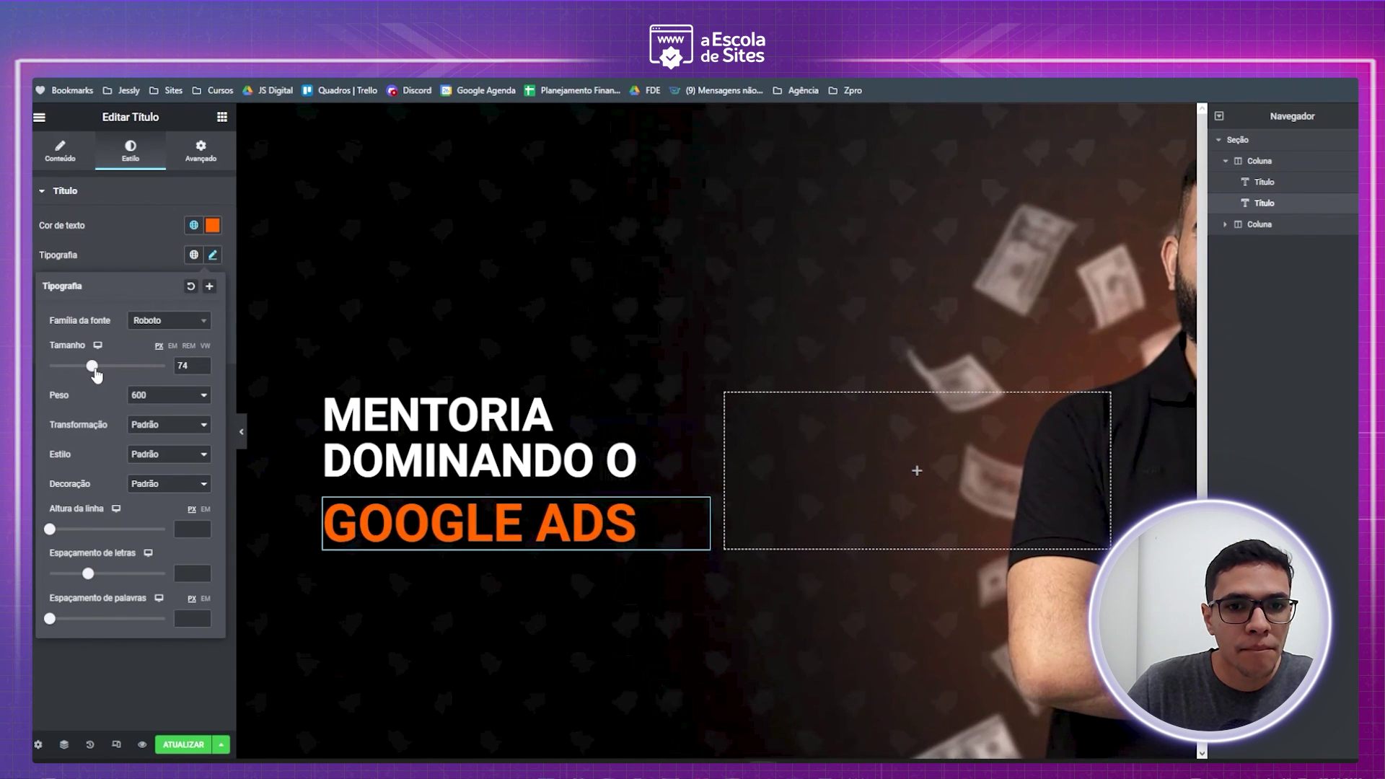
left_click(202, 362)
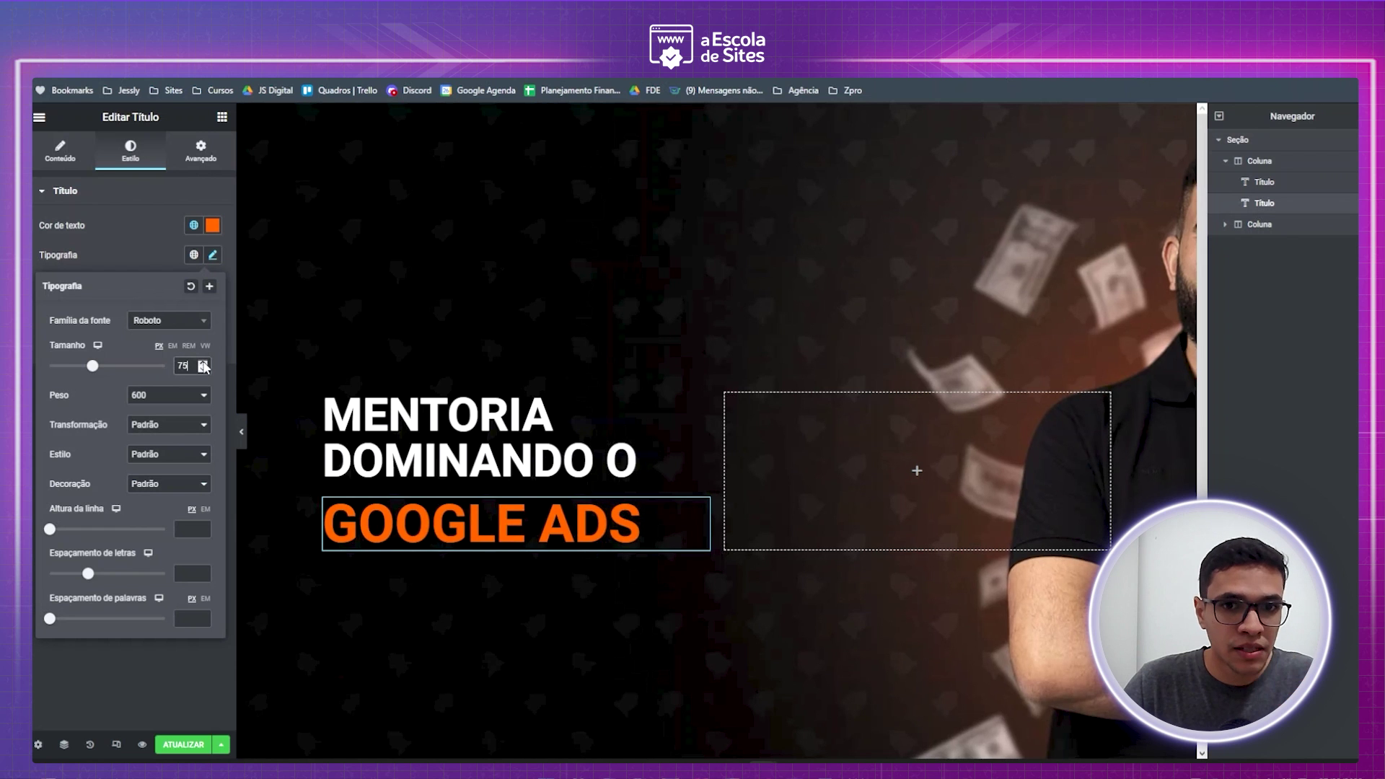
left_click(241, 431)
scroll(781, 423, "down", 1)
scroll(781, 423, "up", 1)
scroll(375, 464, "down", 1)
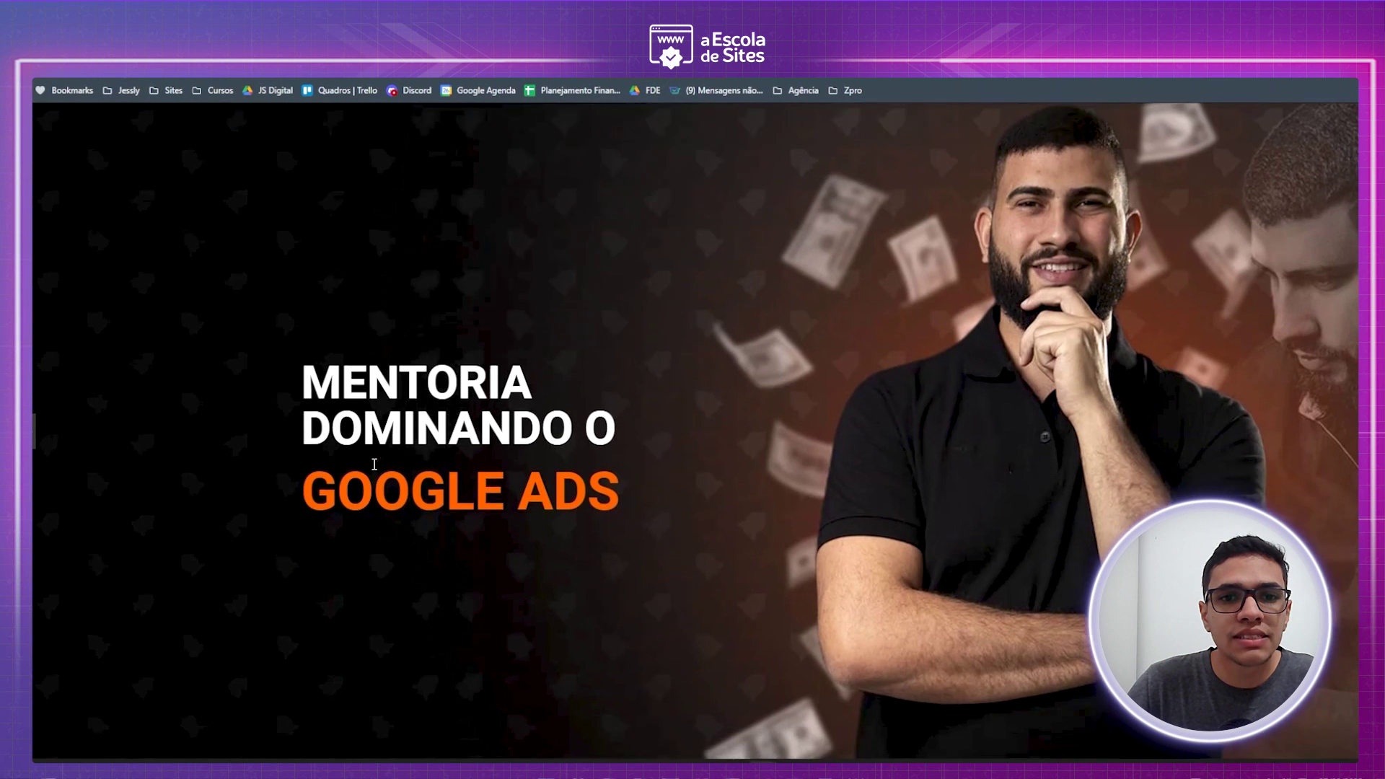
scroll(189, 392, "up", 1)
scroll(718, 321, "down", 1)
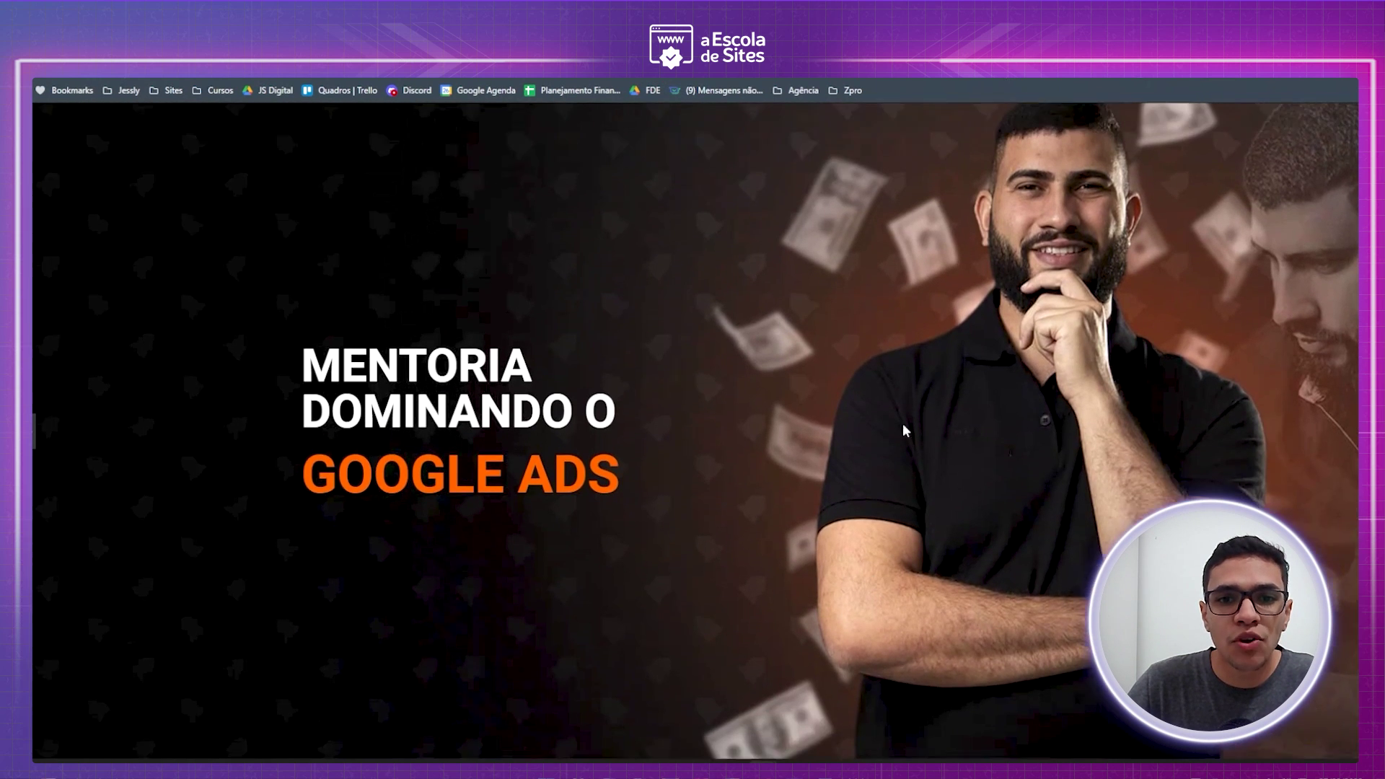
scroll(758, 432, "up", 1)
scroll(808, 516, "down", 1)
scroll(820, 468, "up", 1)
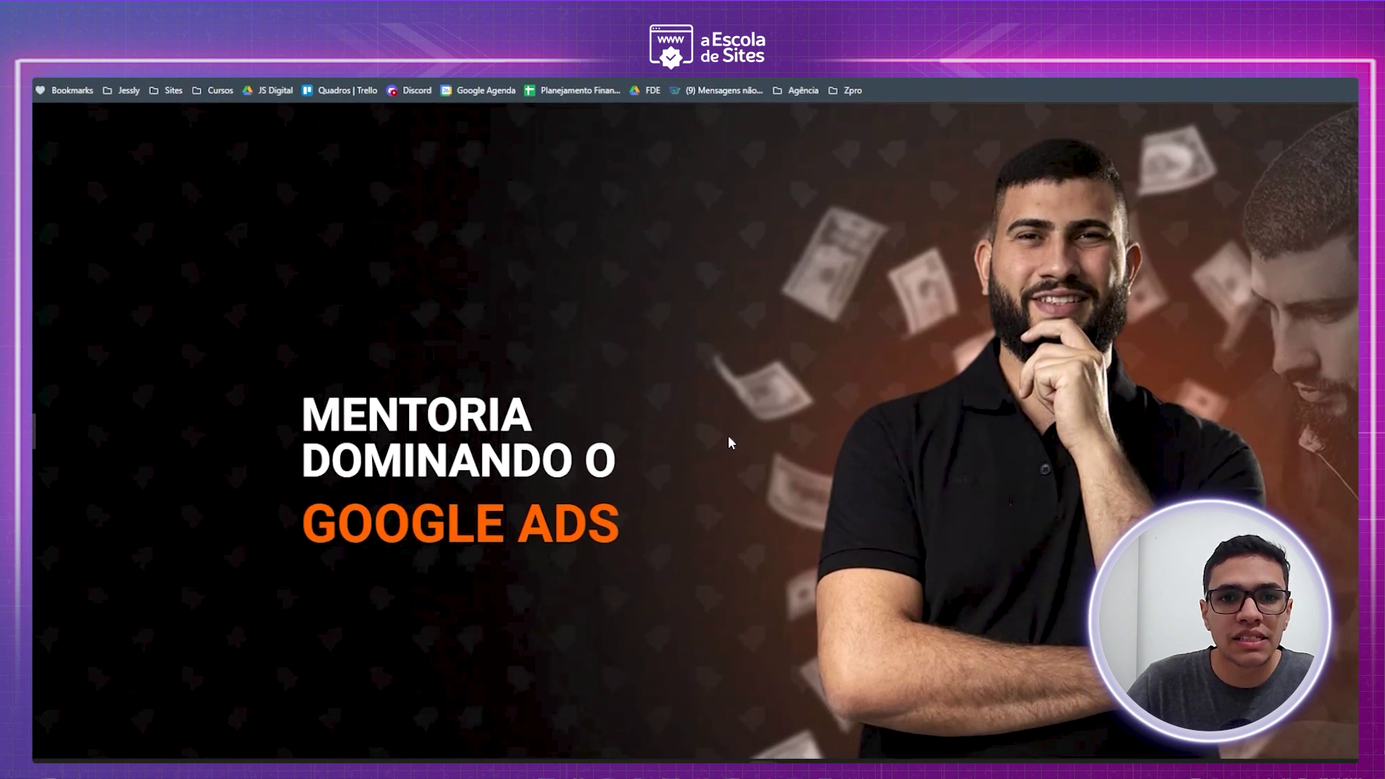
left_click(33, 432)
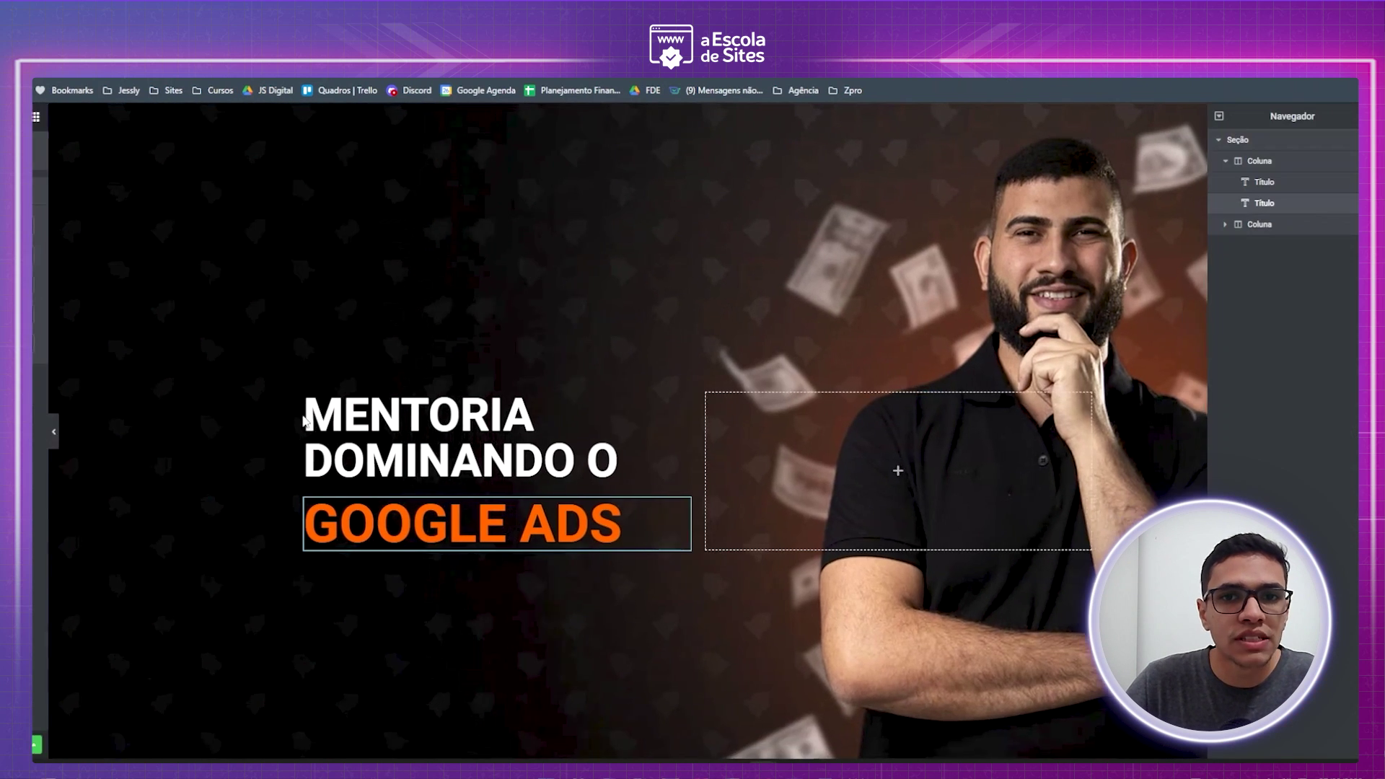
- Lower the hero section's top and bottom padding back to 300 and preview full width
left_click(716, 113)
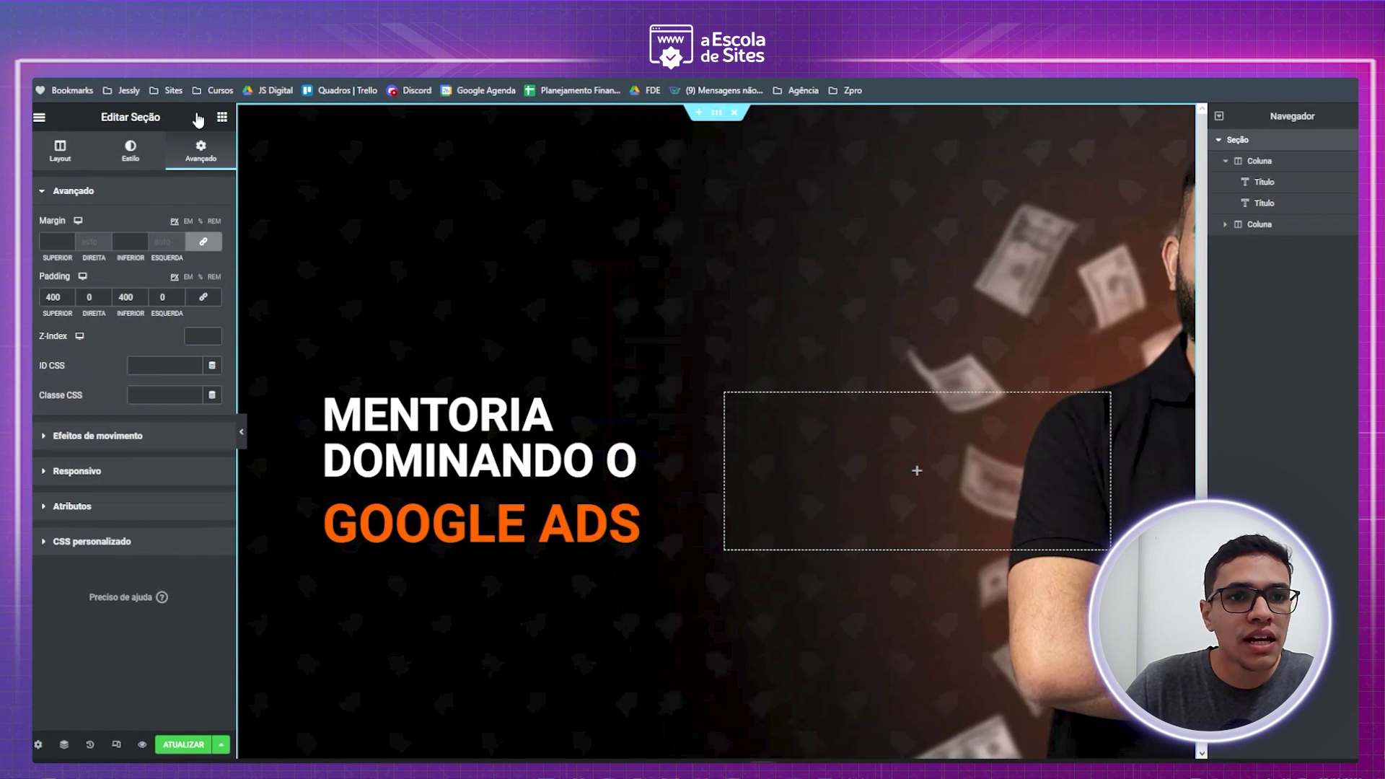
double_click(57, 298)
type("300")
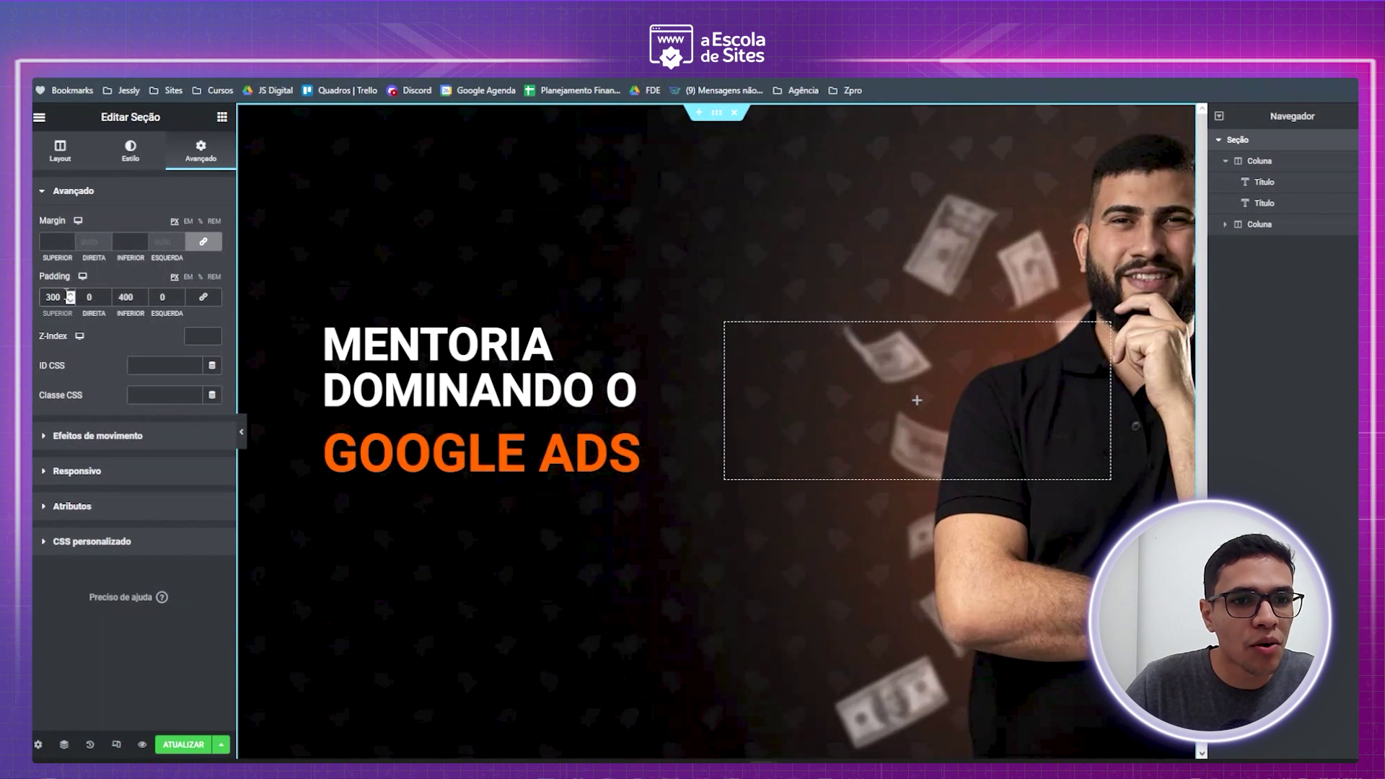
left_click_drag(125, 298, 113, 297)
type("3")
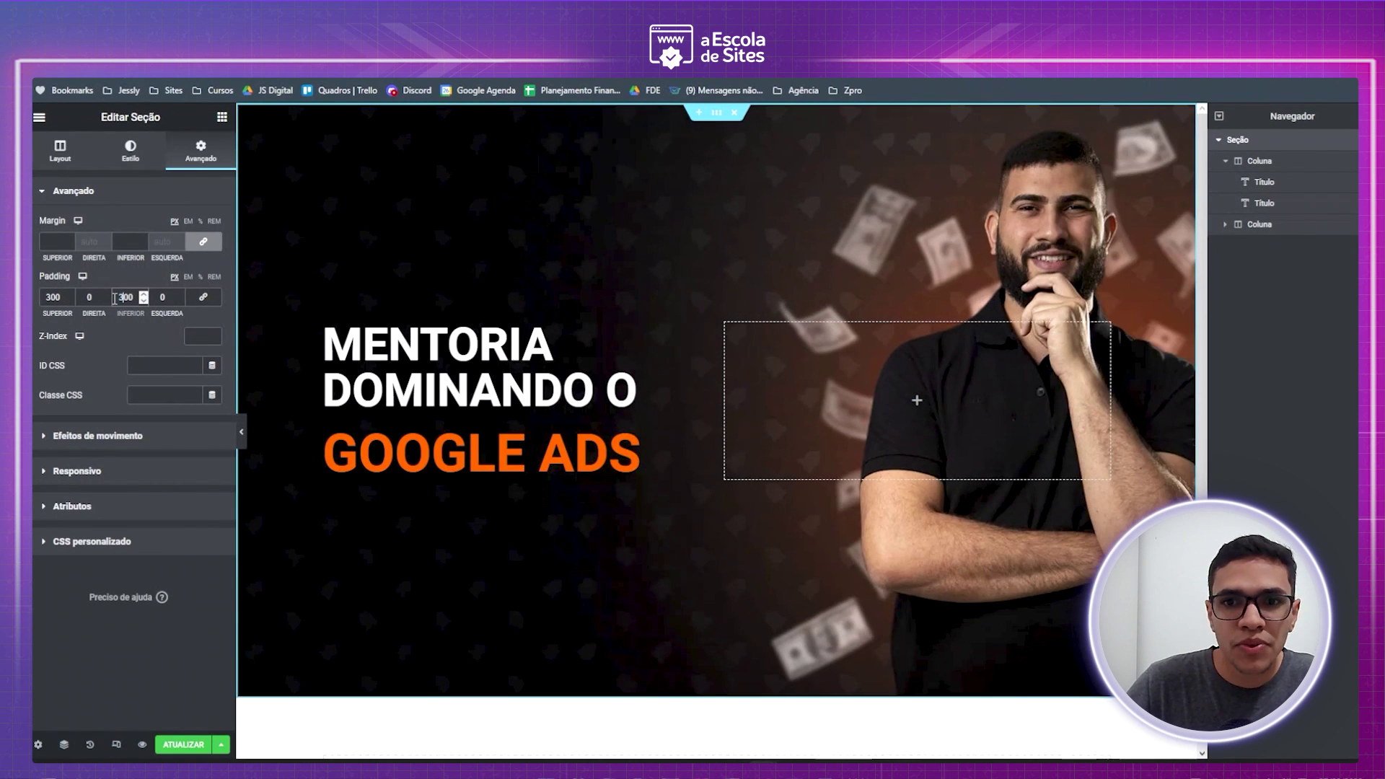
left_click(242, 437)
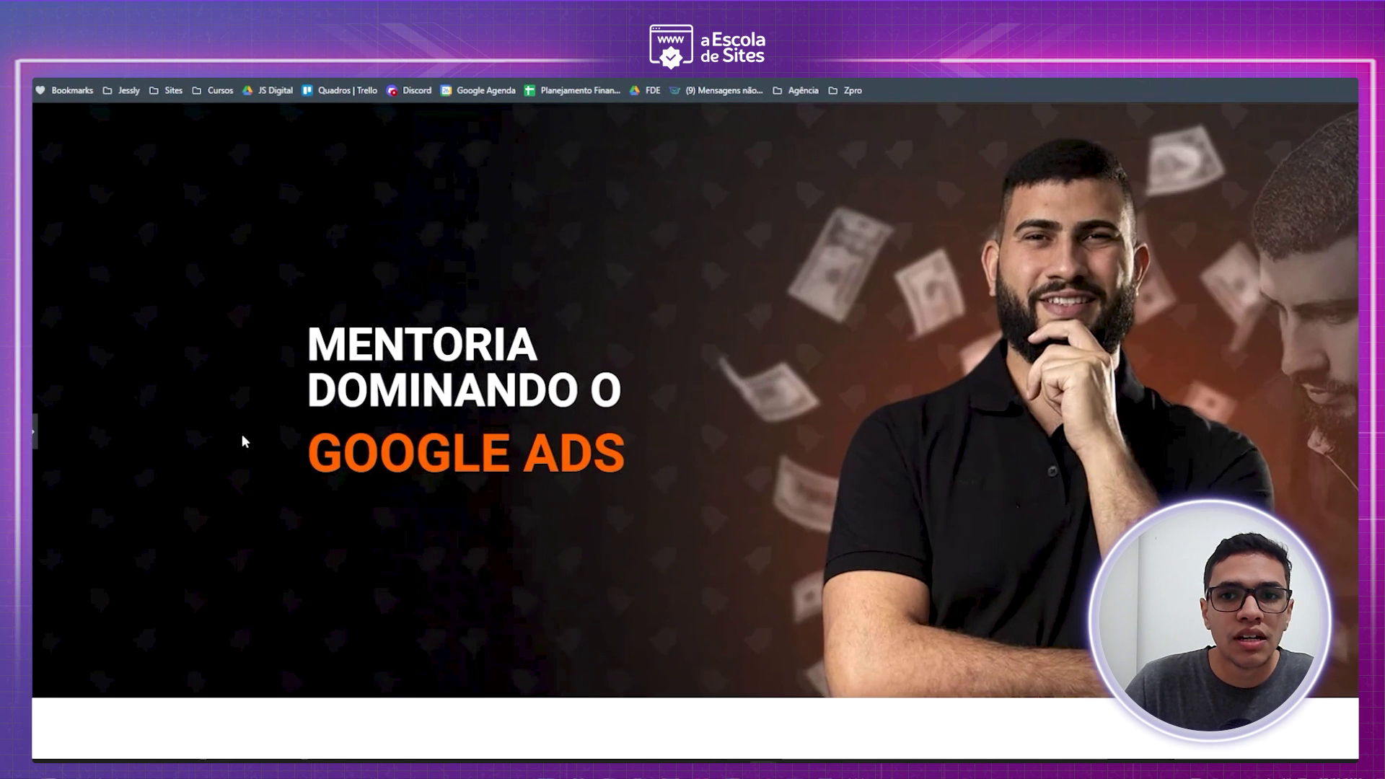